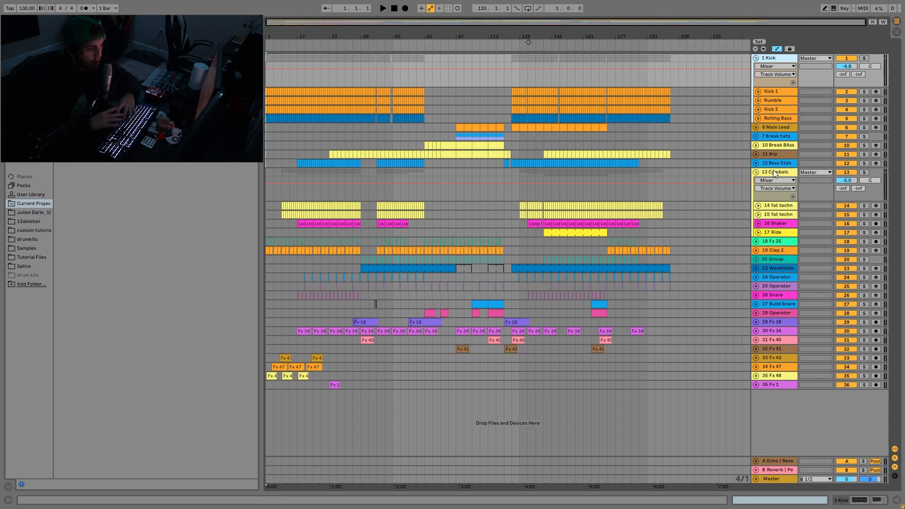
click(773, 244)
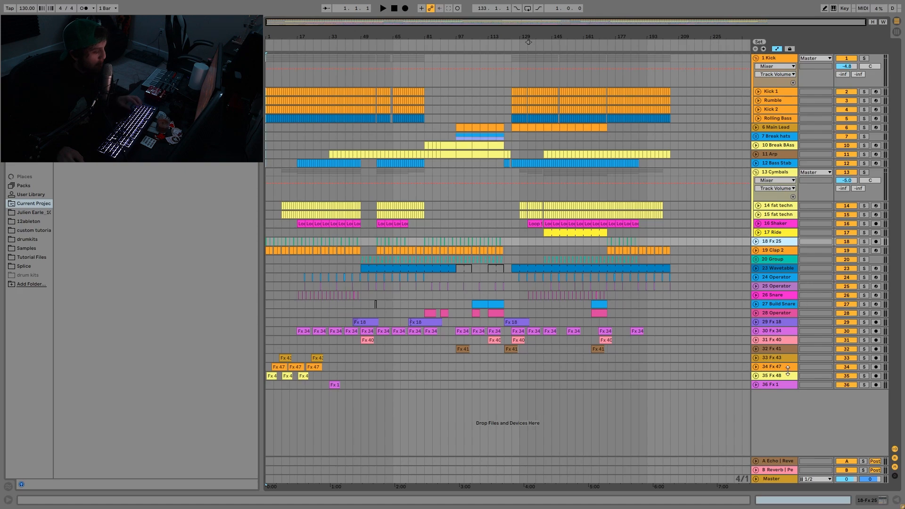
shift+click(772, 384)
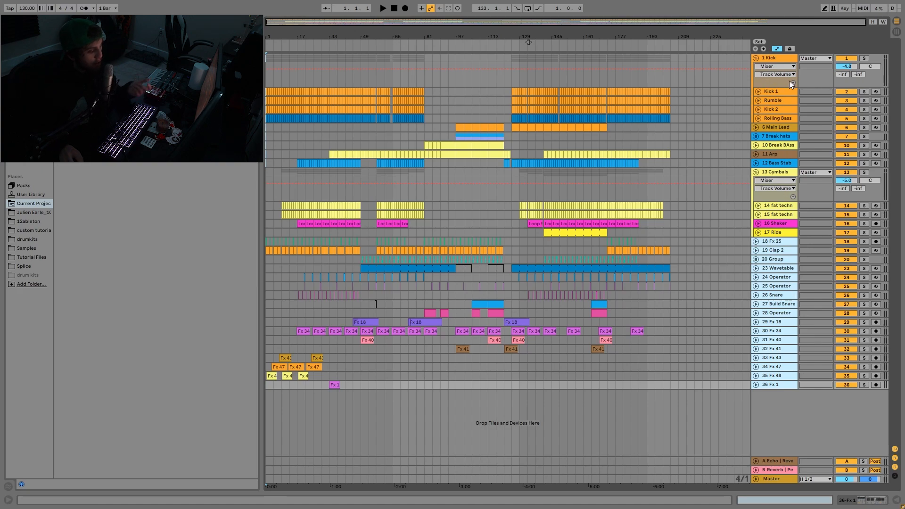
- Solo the Kick group and audition it from bar 37
click(773, 92)
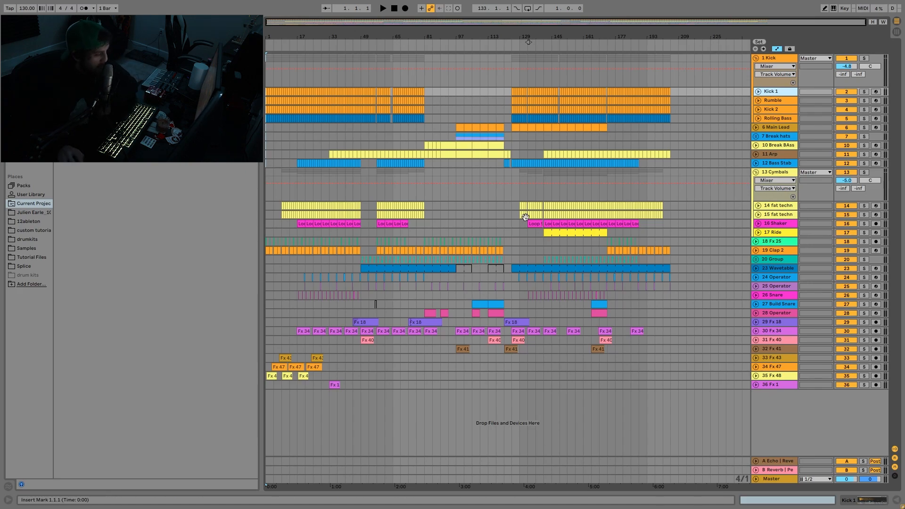
click(864, 58)
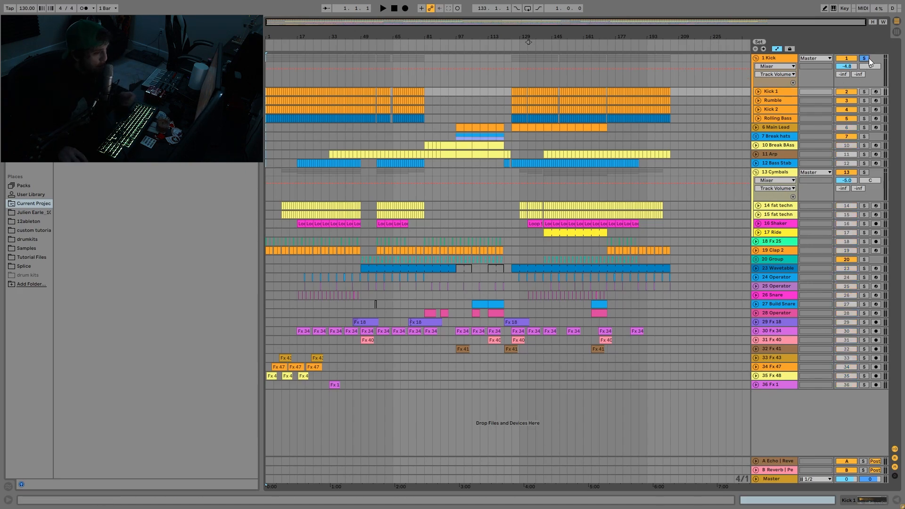
click(340, 78)
key(space)
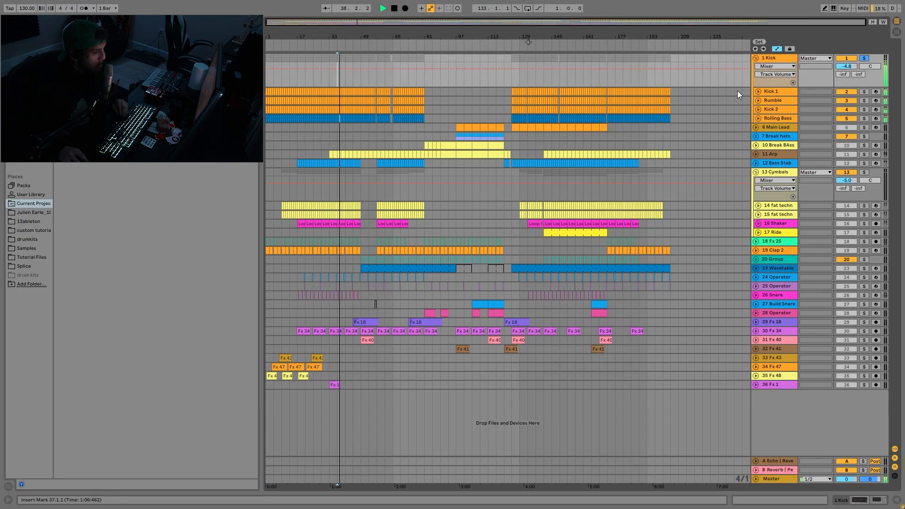
key(space)
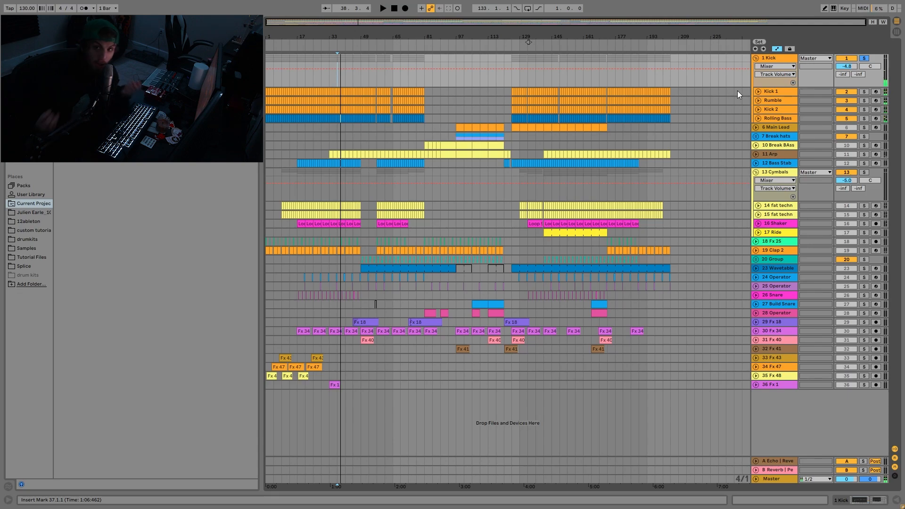
- Show the Kick 1 track's devices, solo the track within the group and audition it from bar 37
double_click(779, 90)
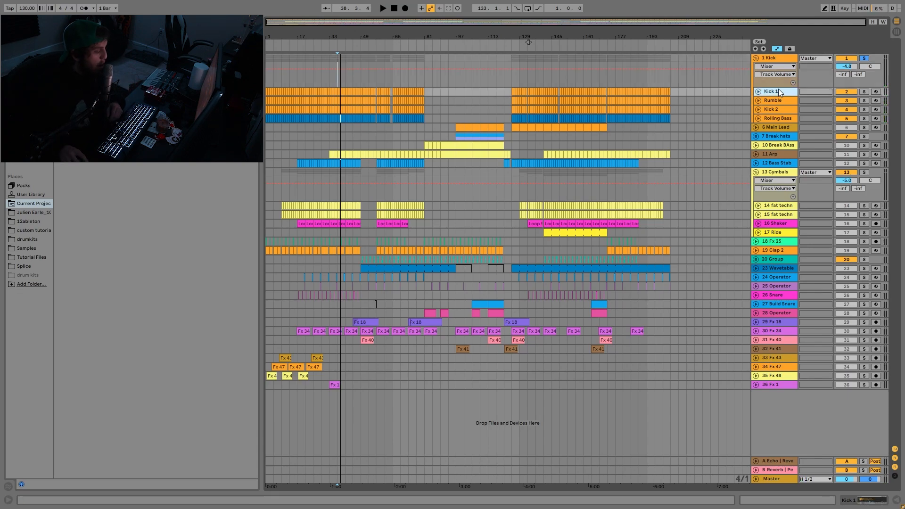
click(864, 92)
key(space)
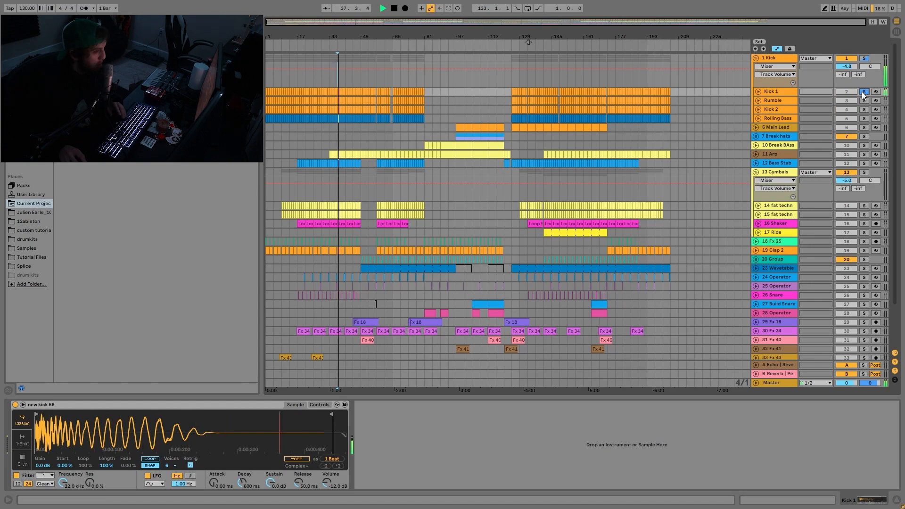
right_click(751, 252)
click(490, 319)
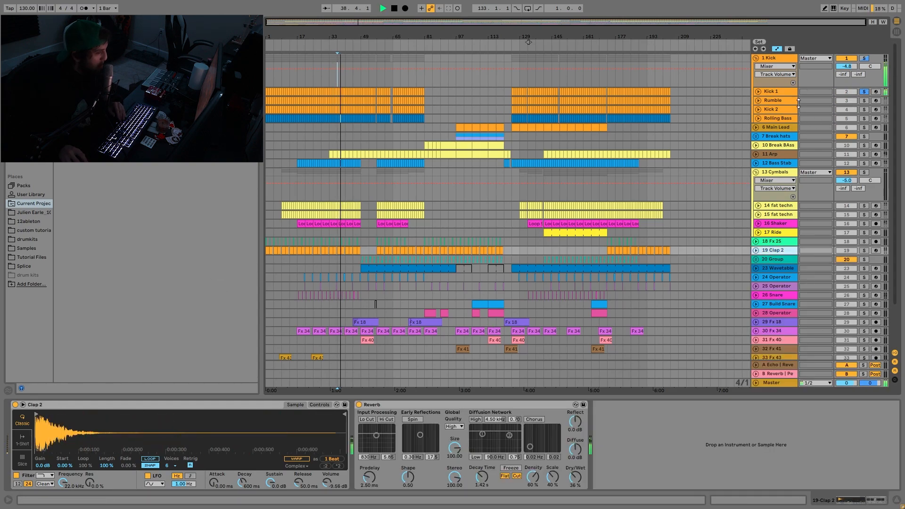
click(784, 92)
key(space)
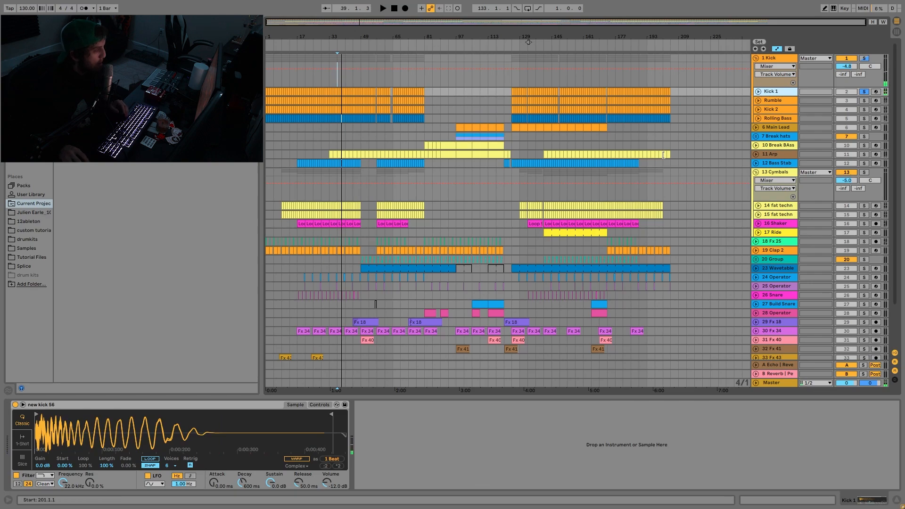
key(space)
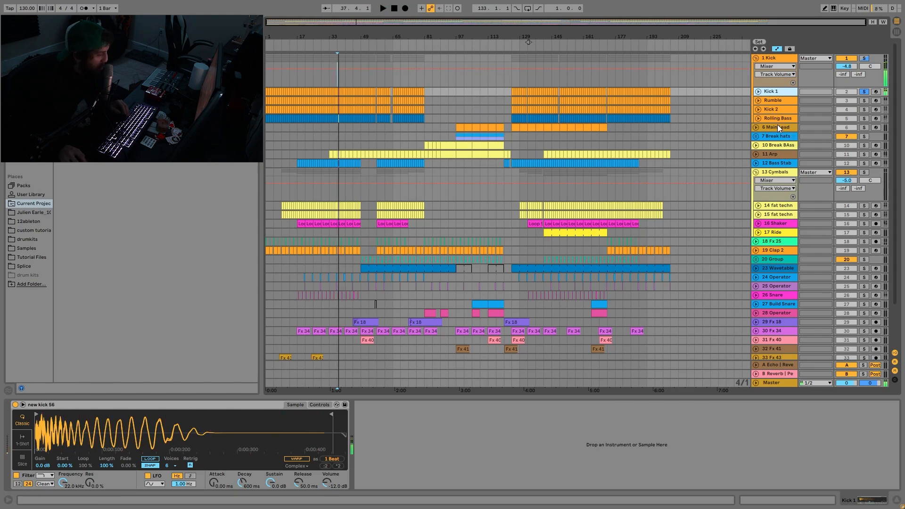
key(space)
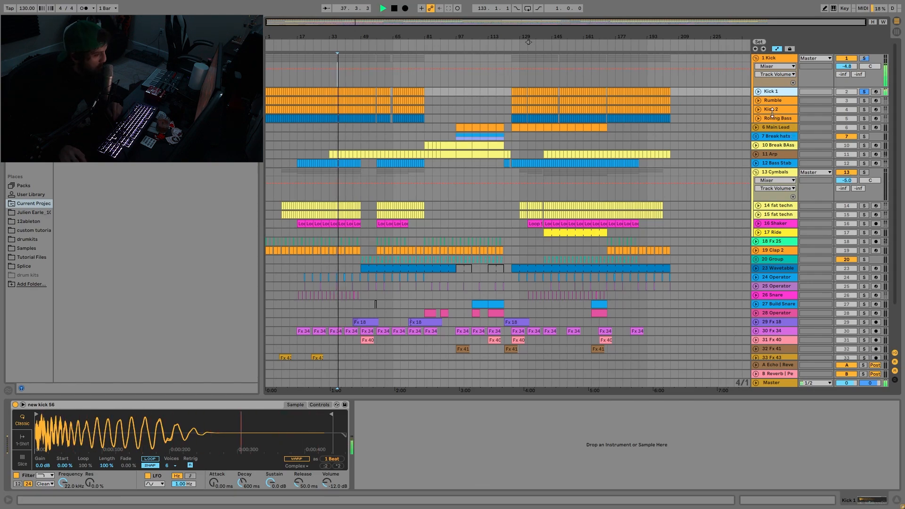
key(space)
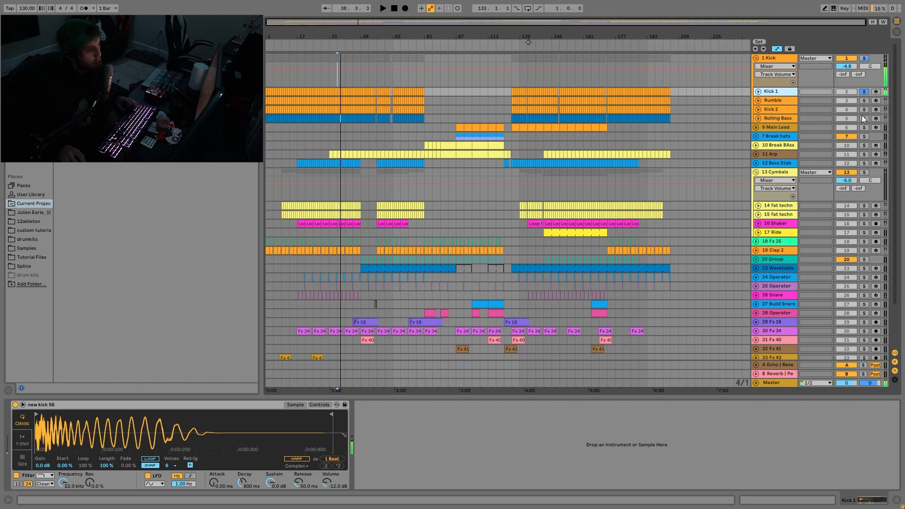
- Solo Kick 2 and compare its sound with EQ Eight bypassed and re-enabled during playback
click(864, 110)
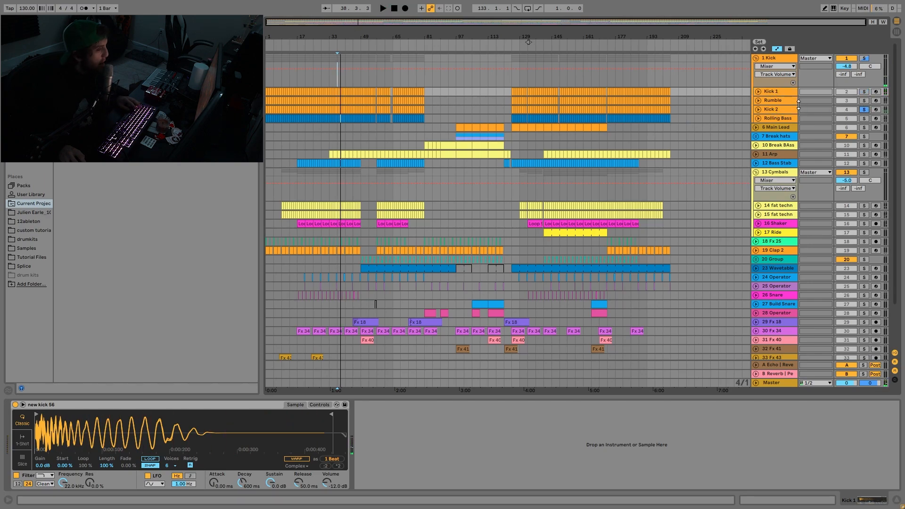
click(774, 111)
key(space)
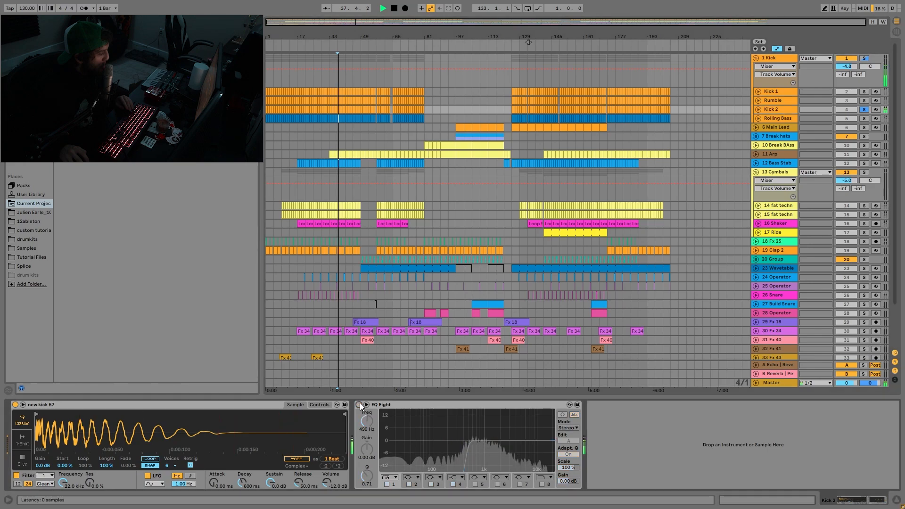
click(359, 404)
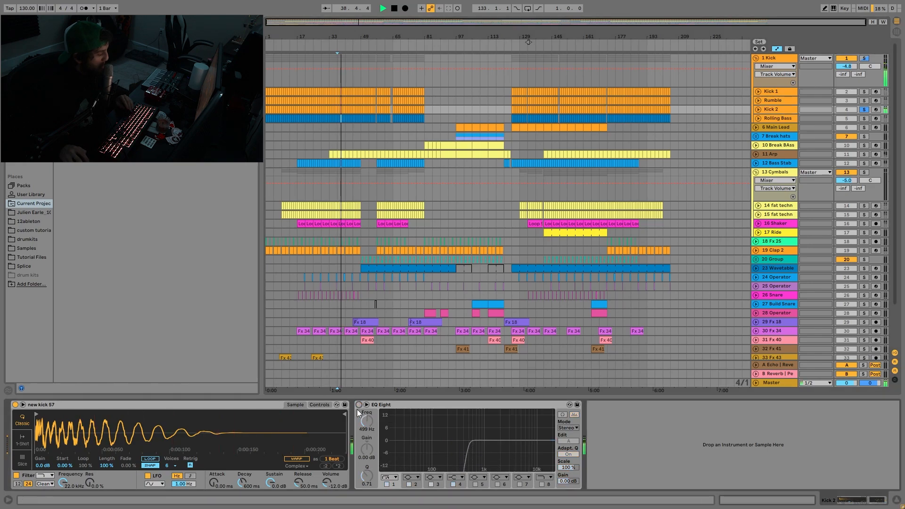
click(359, 404)
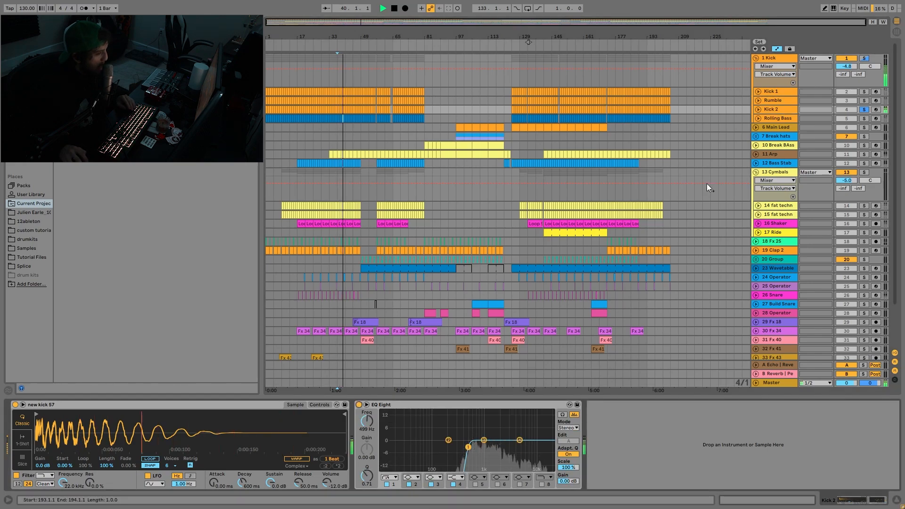
key(space)
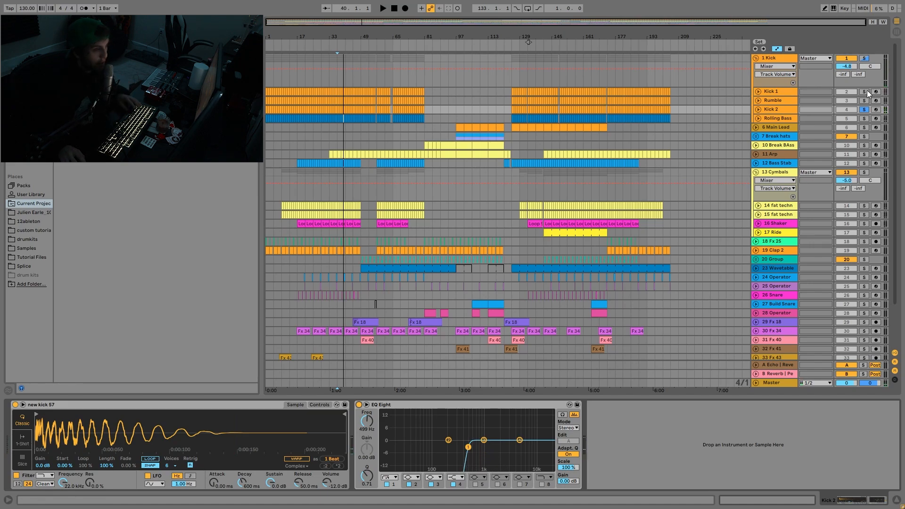
- Audition Kick 1 alone, adding Kick 2 to the solo during playback to hear both layered
click(864, 92)
key(space)
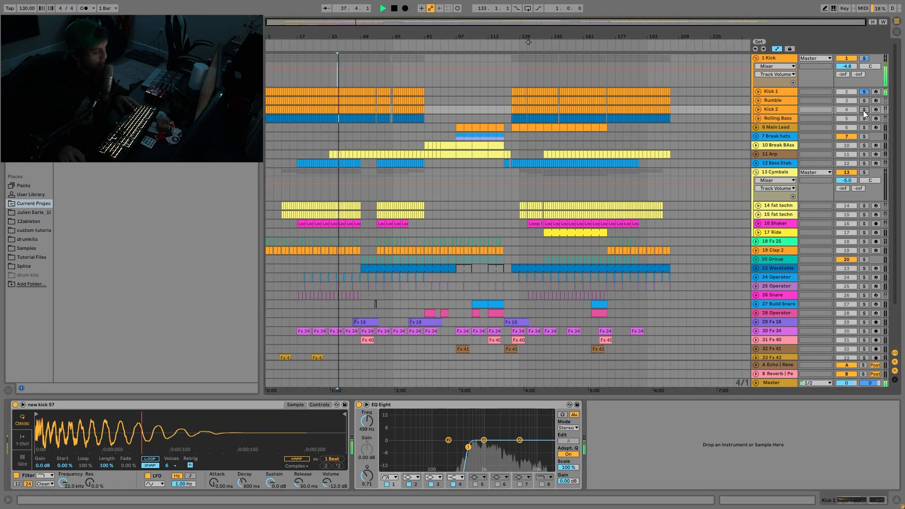
ctrl+click(864, 109)
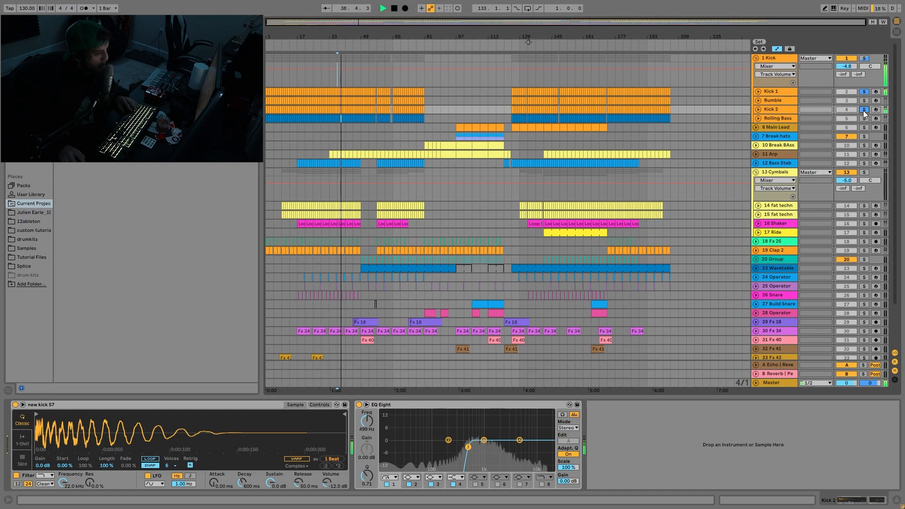
key(space)
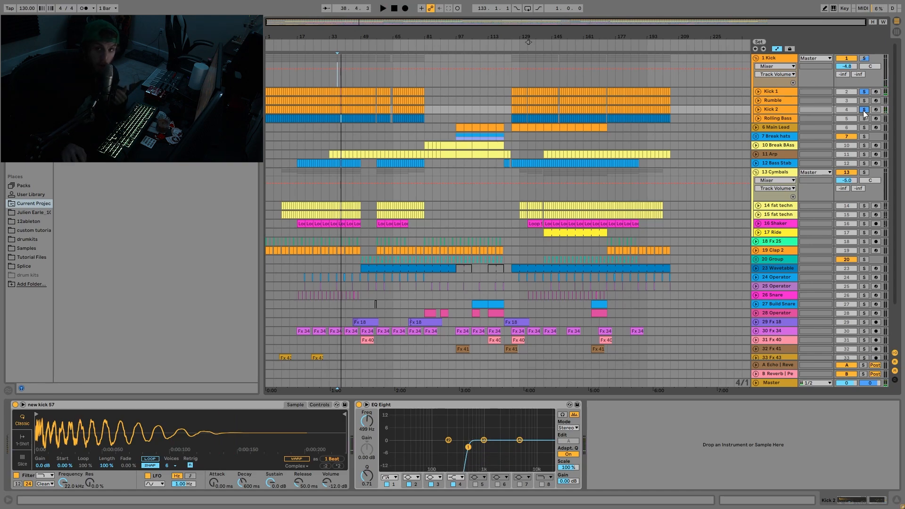
- Show the Rumble track's devices, solo only that track and audition it from bar 37
click(775, 101)
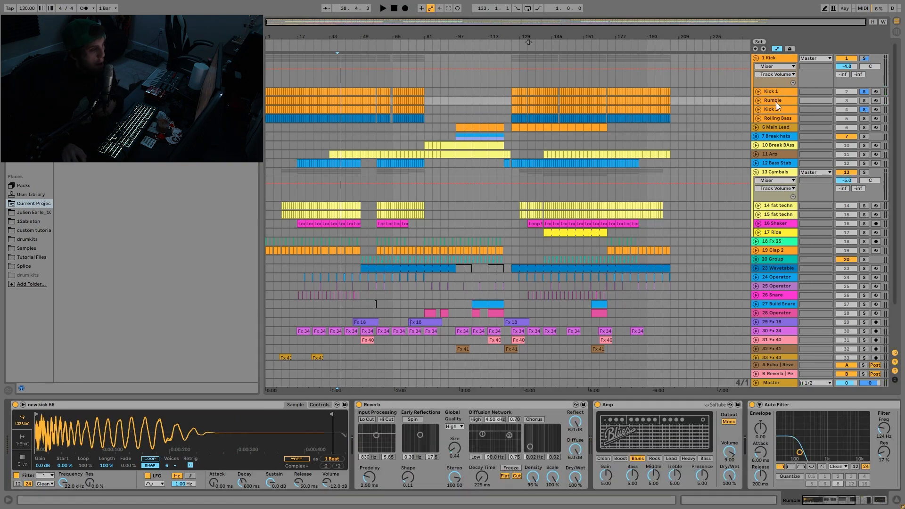
click(861, 100)
key(space)
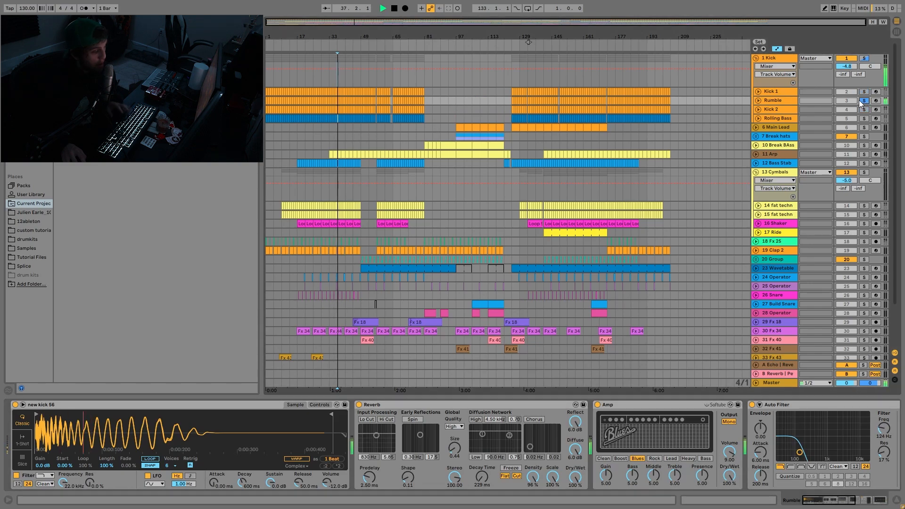
key(space)
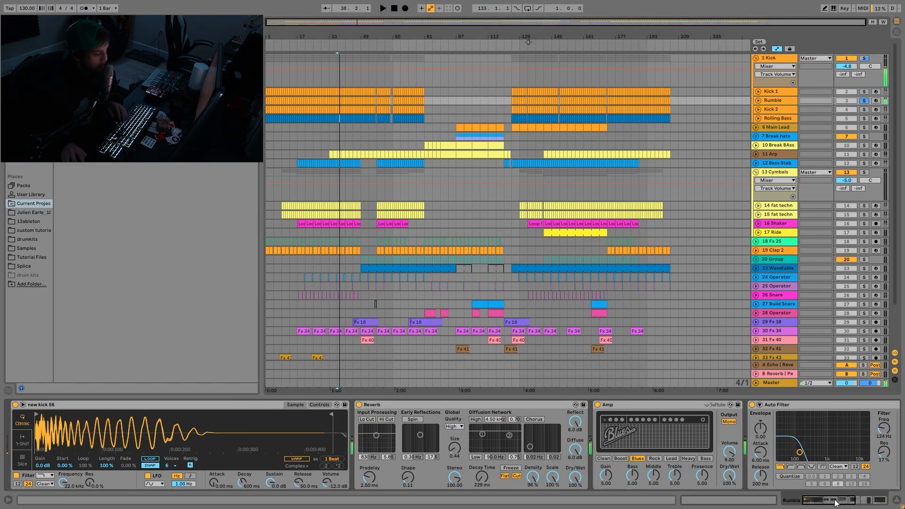
- Bypass the Reverb, EQ Eight, Compressor, Auto Filter and Amp in the Rumble track's device chain
mouse_move(825, 500)
mouse_down()
mouse_move(856, 500)
mouse_move(808, 500)
mouse_up()
click(359, 405)
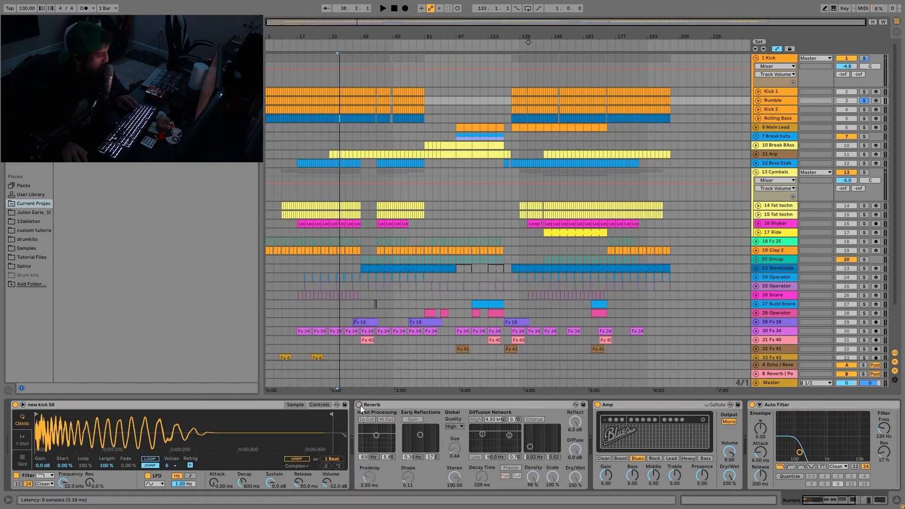
scroll(417, 424, down, 2)
scroll(417, 422, down, 10)
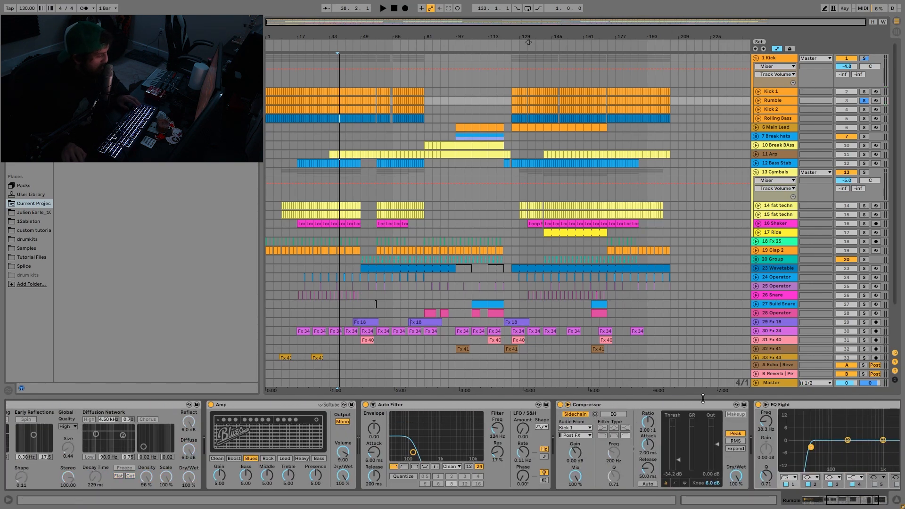
click(758, 405)
click(561, 404)
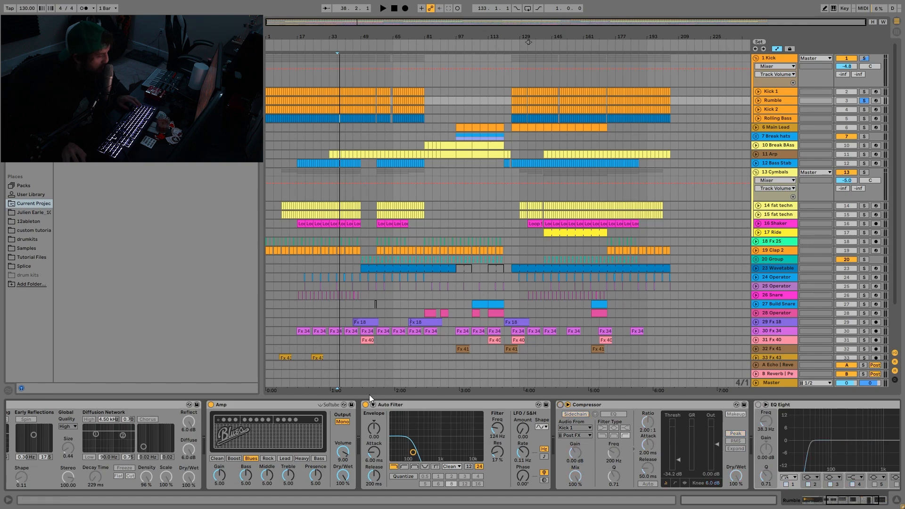
click(366, 406)
click(209, 403)
- Audition the Rumble track's dry kick sample and return to the beginning of its effect chain
key(space)
scroll(185, 427, up, 5)
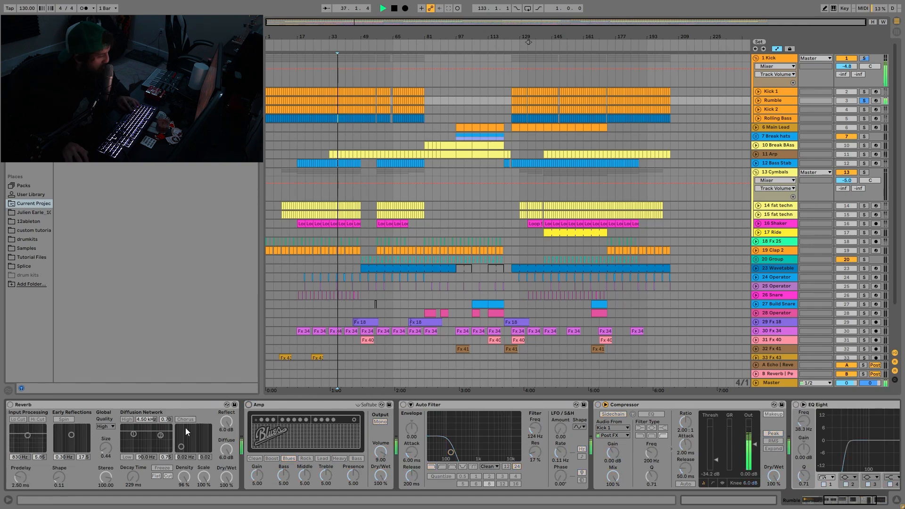
scroll(184, 428, up, 5)
key(space)
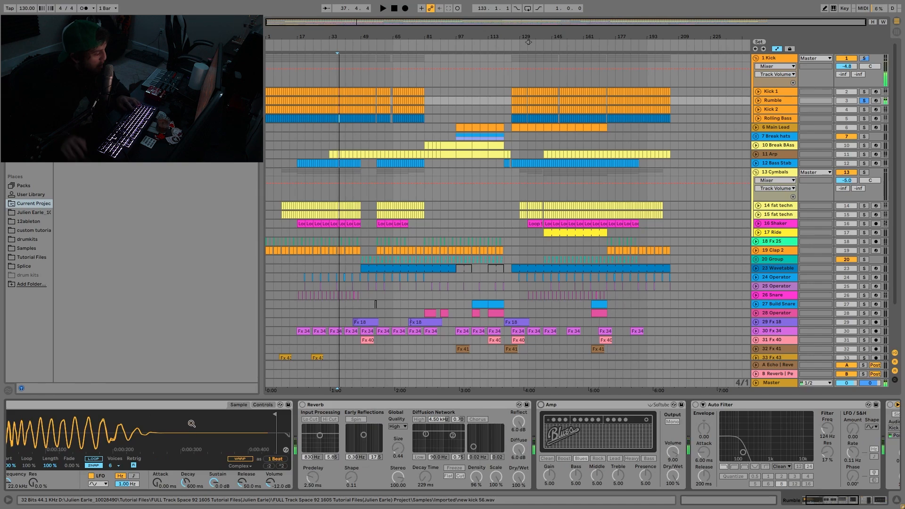
- Re-enable the Reverb and Amp on the Rumble track and audition their combined effect
click(302, 404)
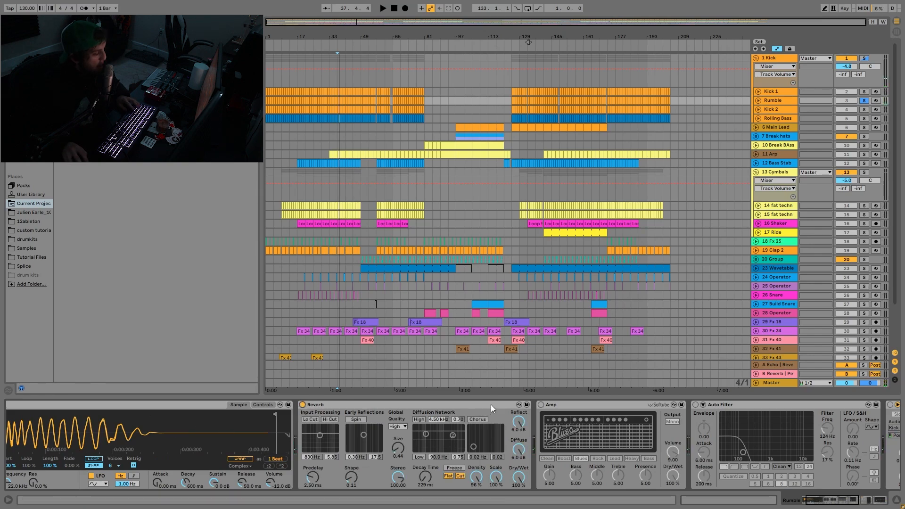
click(540, 404)
scroll(546, 408, down, 4)
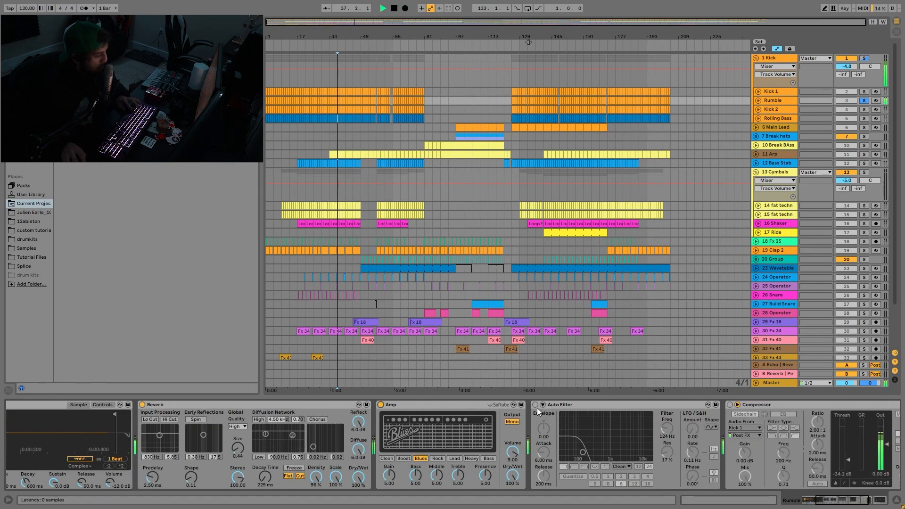
key(space)
key(space)
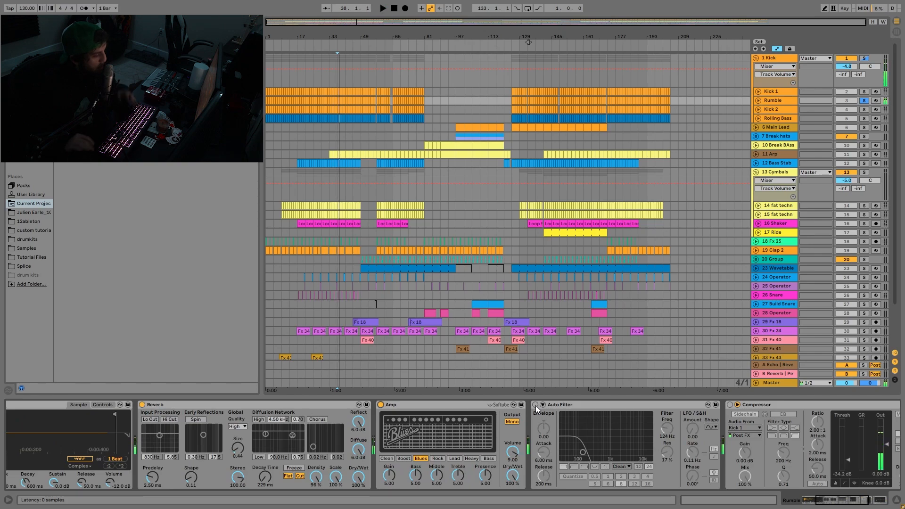
- Re-enable the Auto Filter on the Rumble track and play the filtered sound from bar 37
click(535, 405)
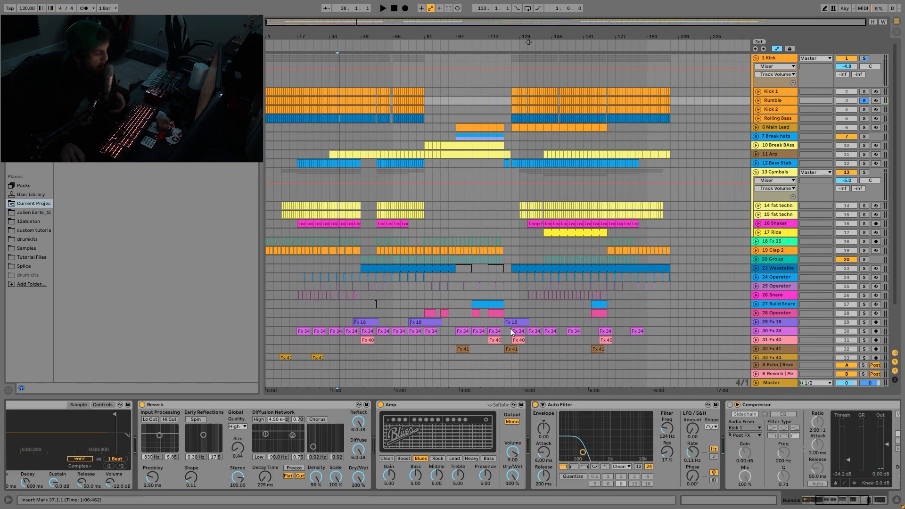
key(space)
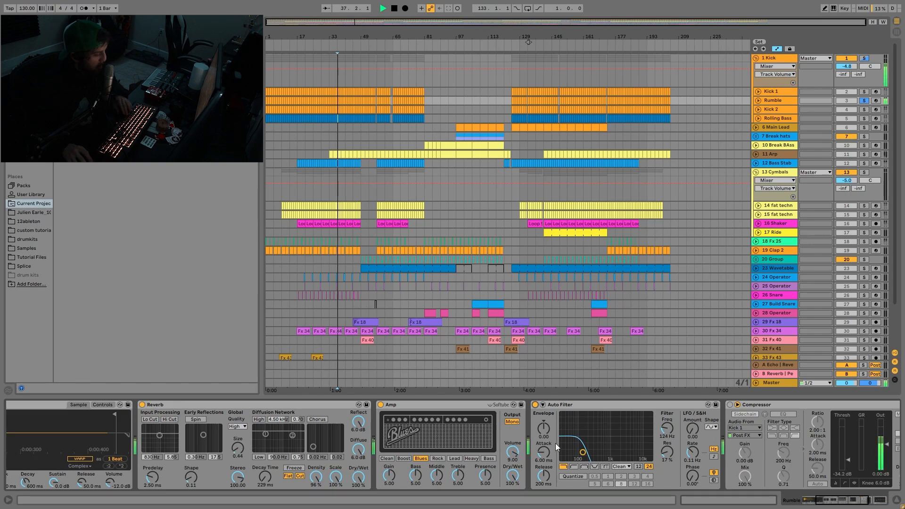
scroll(555, 443, down, 5)
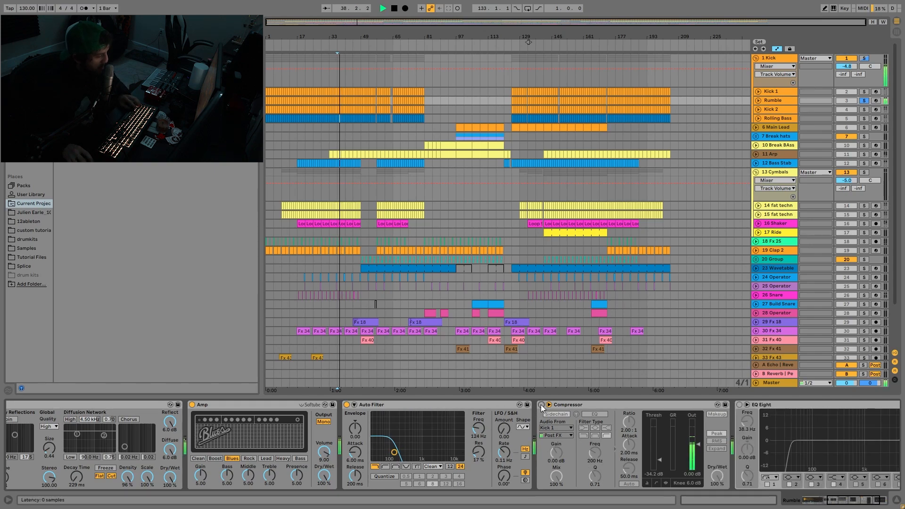
- Re-enable the Compressor and the EQ Eight on the Rumble track and stop playback
click(541, 404)
scroll(576, 425, down, 2)
key(space)
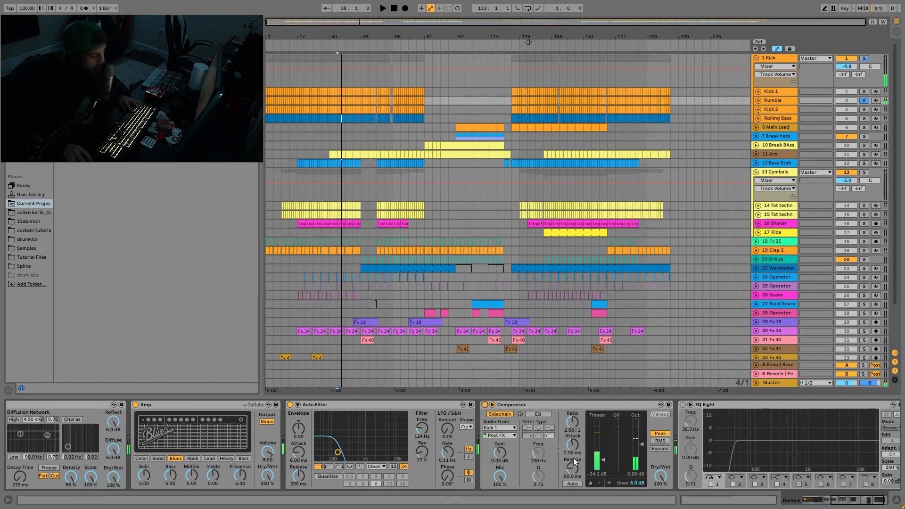
click(681, 405)
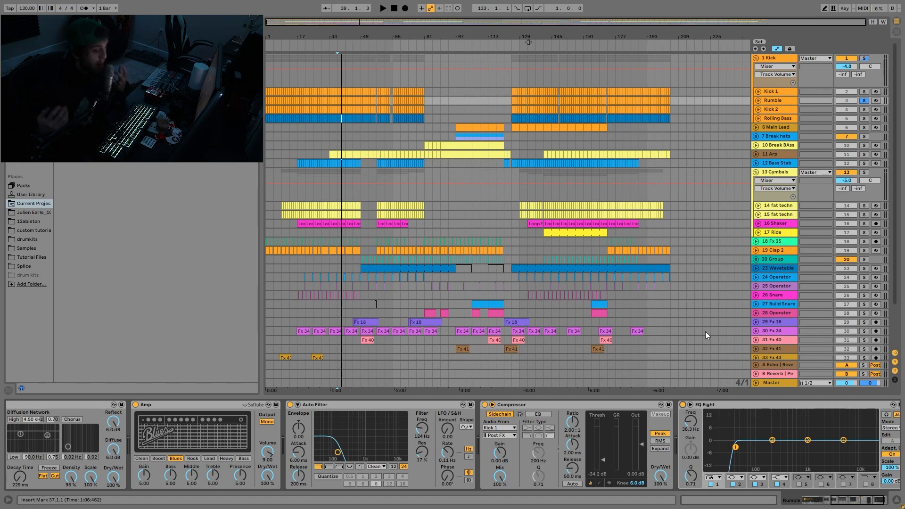
- Switch the solo to the Rolling Bass track, open its device chain and audition it from bar 37
click(866, 118)
click(784, 118)
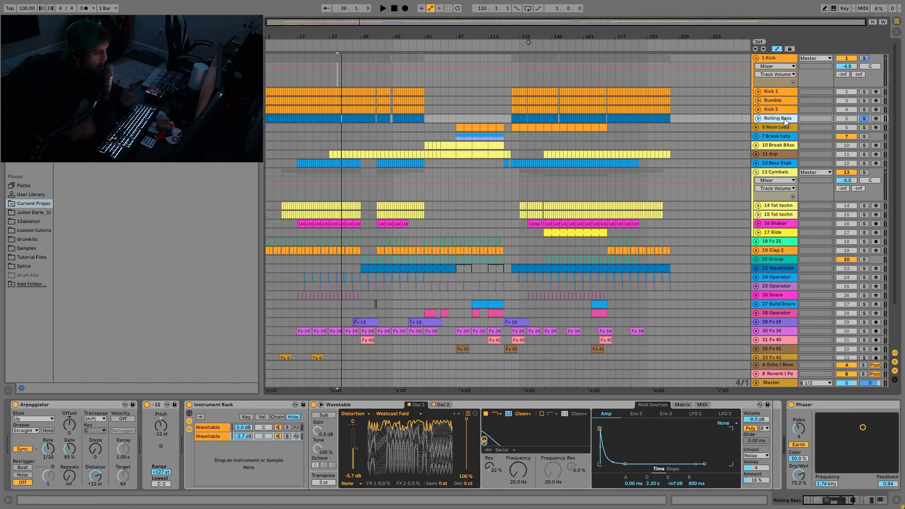
key(space)
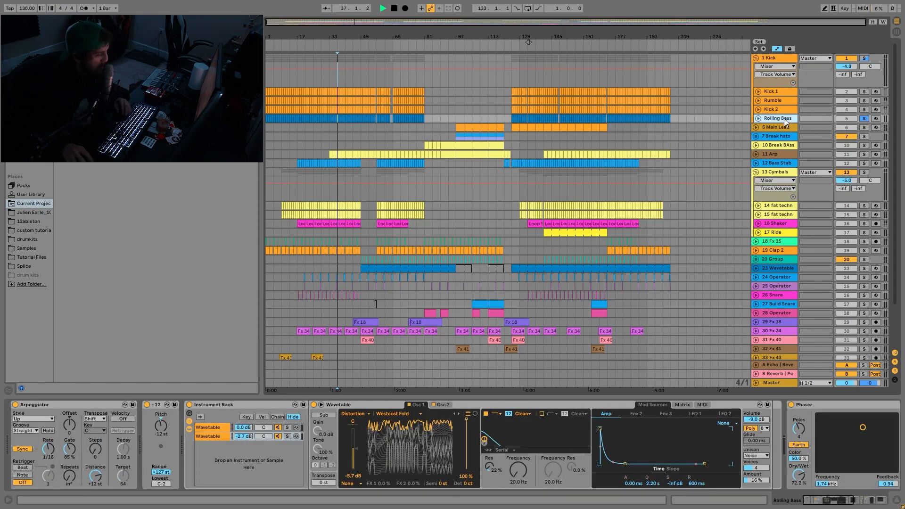
key(space)
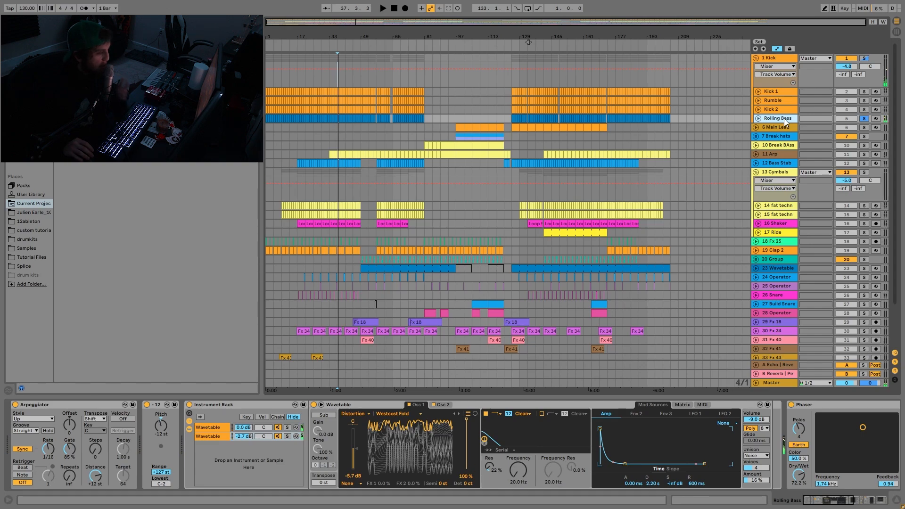
key(space)
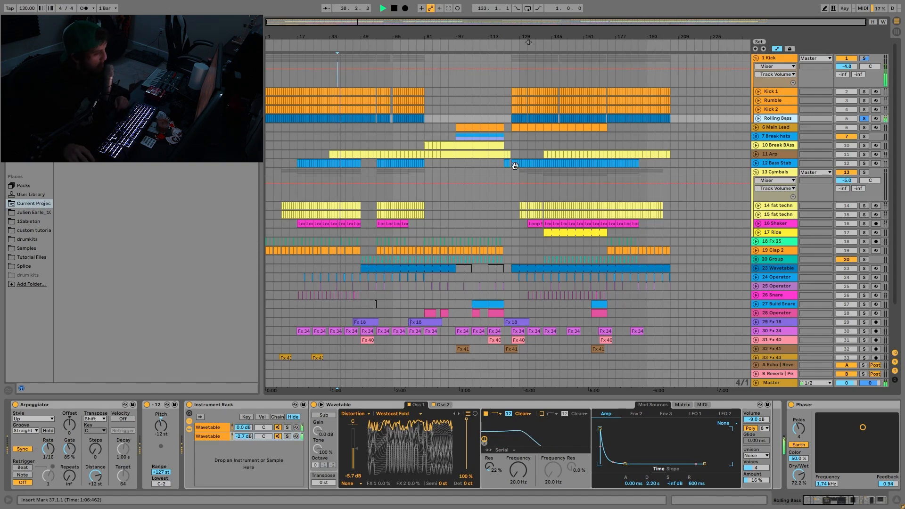
key(space)
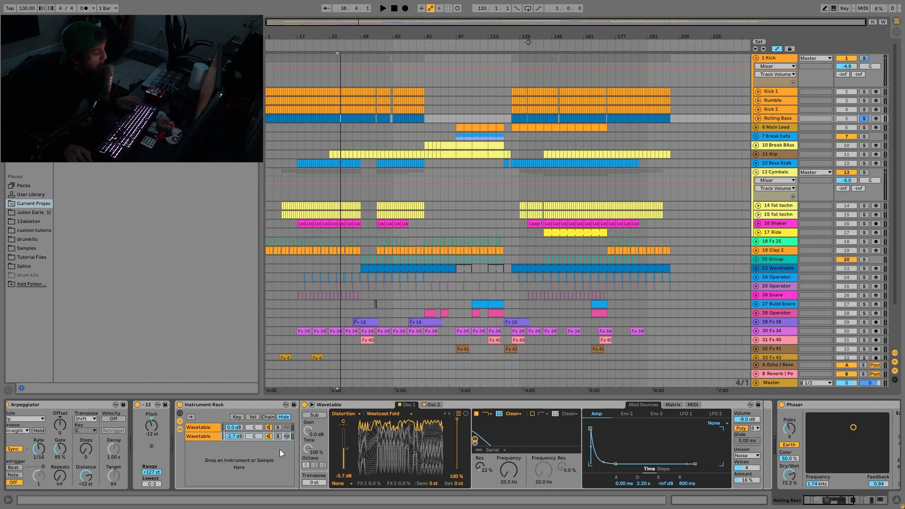
- Compare the two Wavetable chains in the Rolling Bass track's Instrument Rack, viewing each synth's settings
click(287, 426)
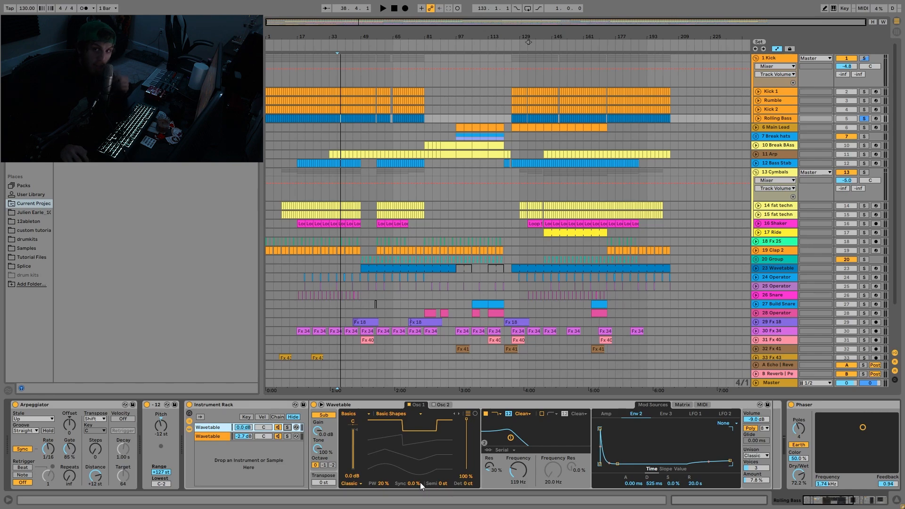
click(286, 436)
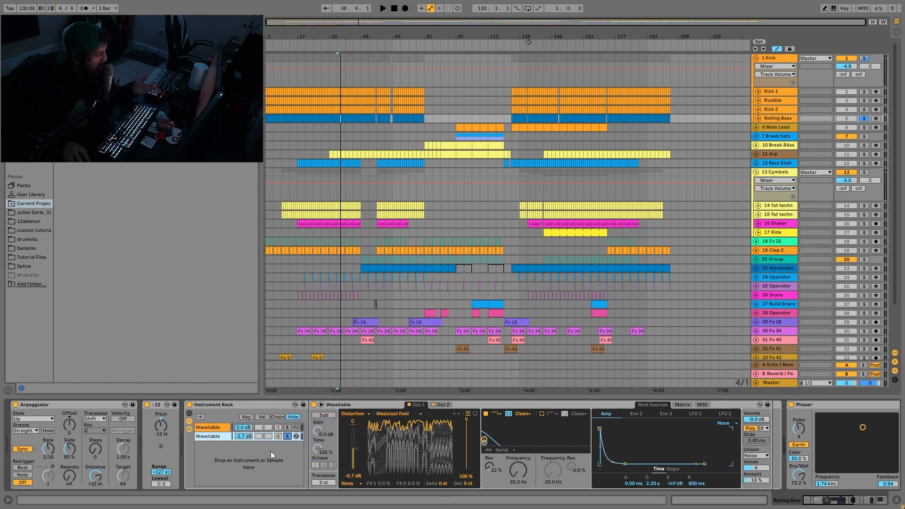
click(287, 427)
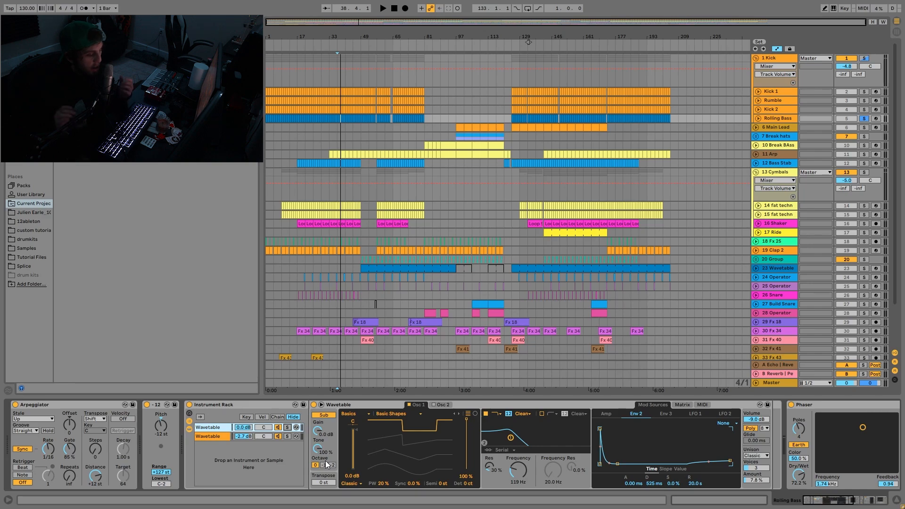
click(222, 438)
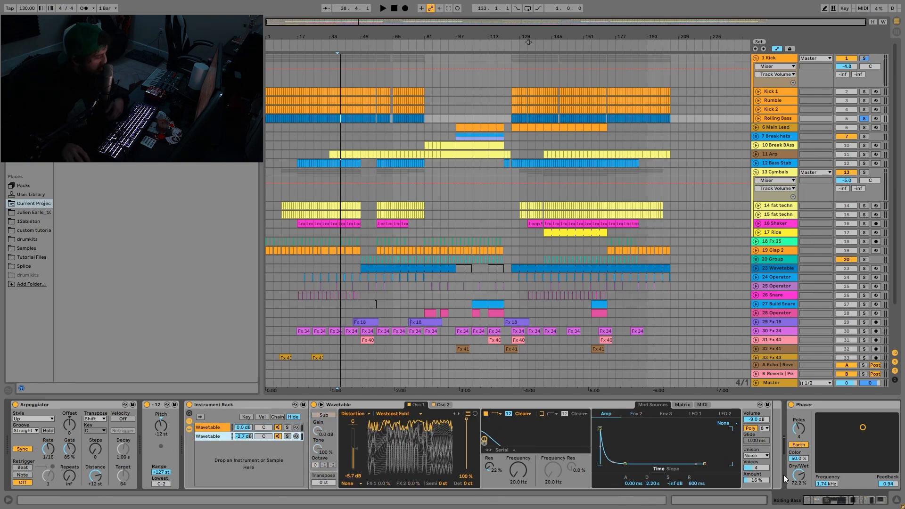
click(212, 427)
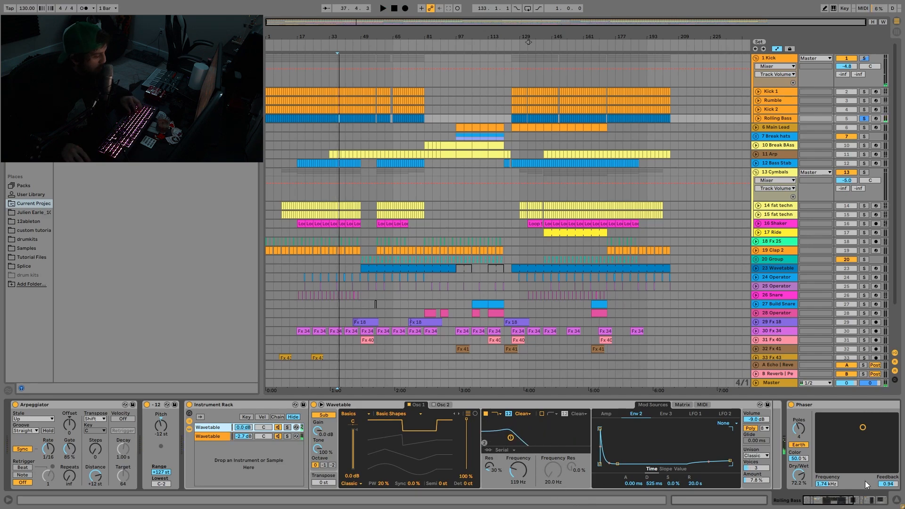
- Solo the second Wavetable chain and audition it while examining its two oscillators and modulation matrix
click(287, 436)
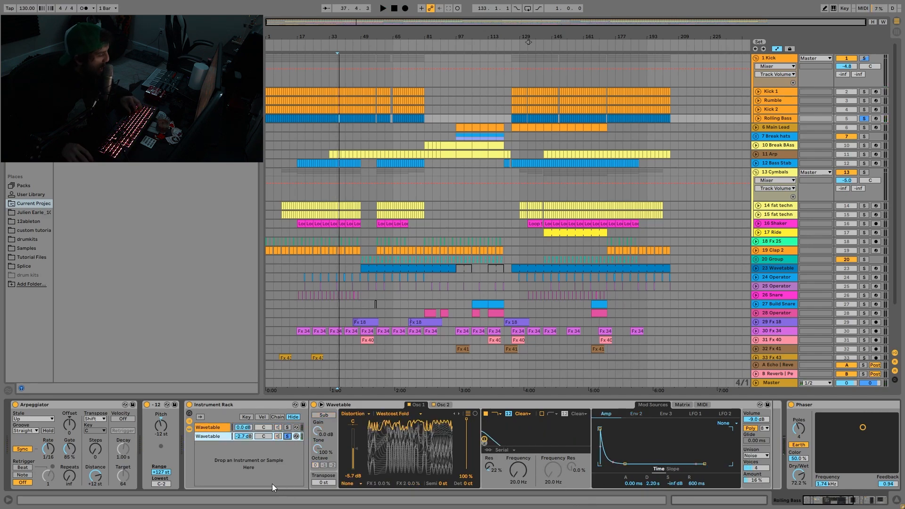
key(space)
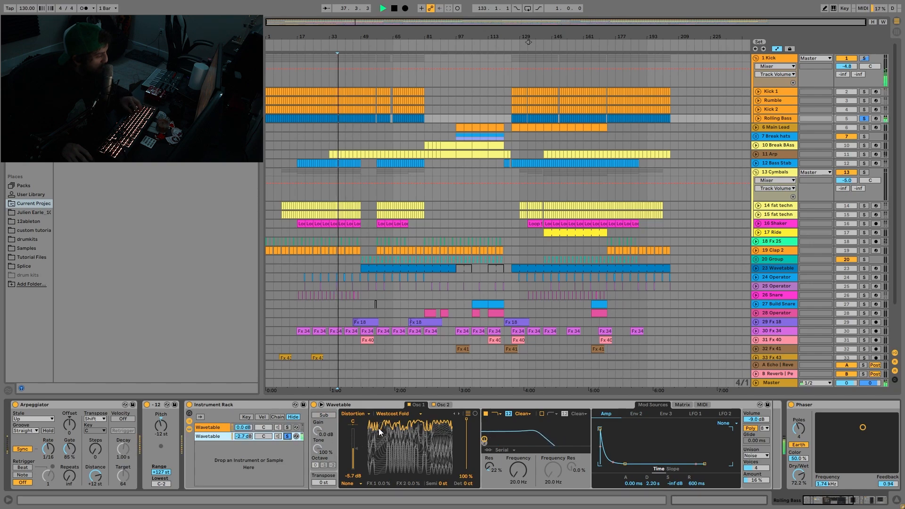
click(442, 405)
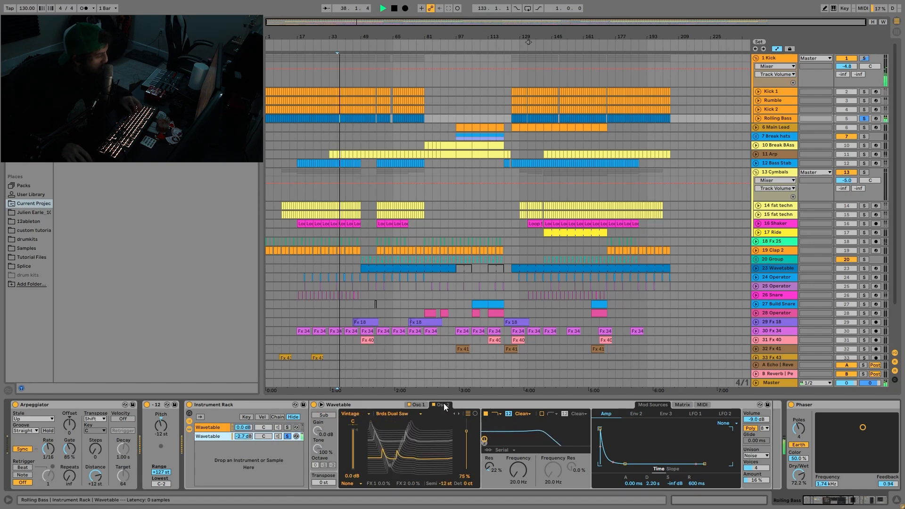
click(417, 406)
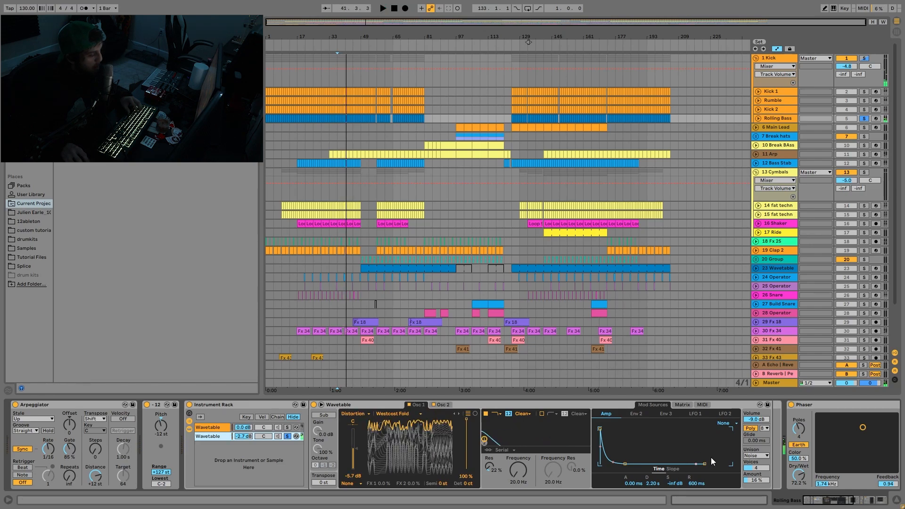
click(678, 403)
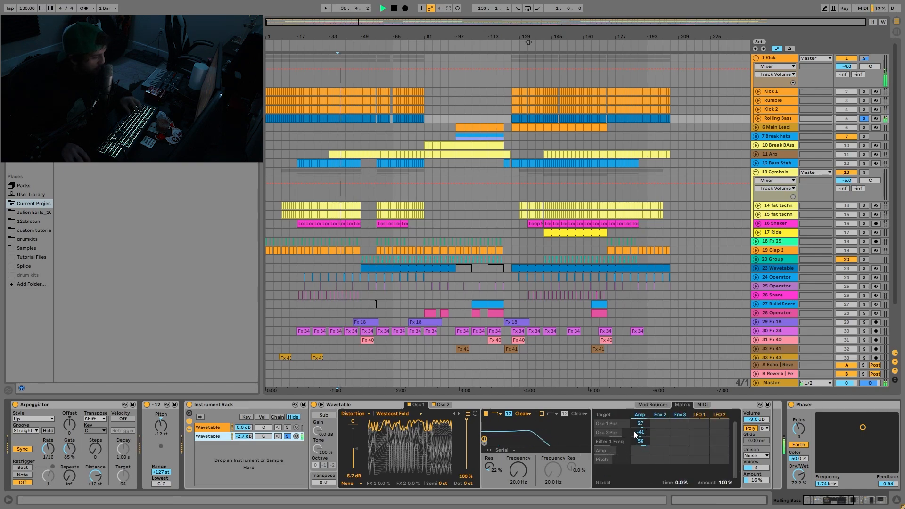
key(space)
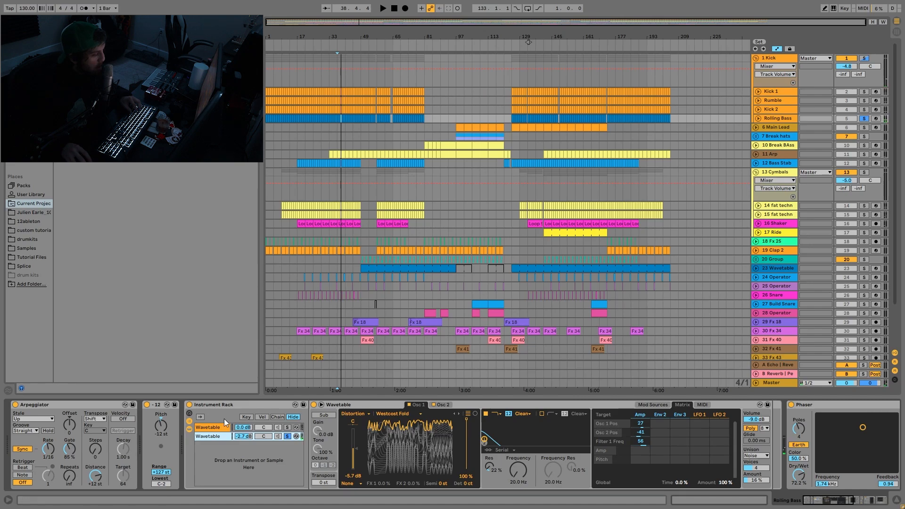
- View the first Wavetable chain's modulation matrix, clear the chain solo and audition both chains together
click(219, 436)
click(682, 404)
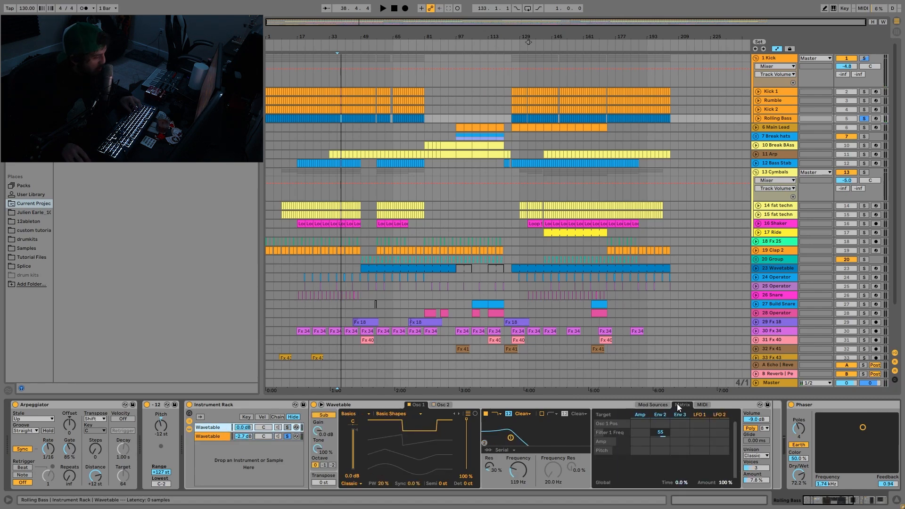
key(space)
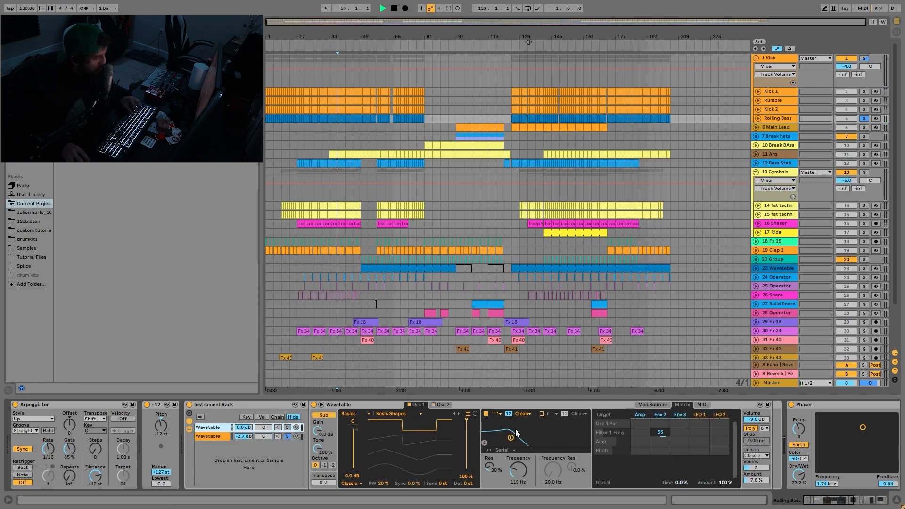
click(287, 428)
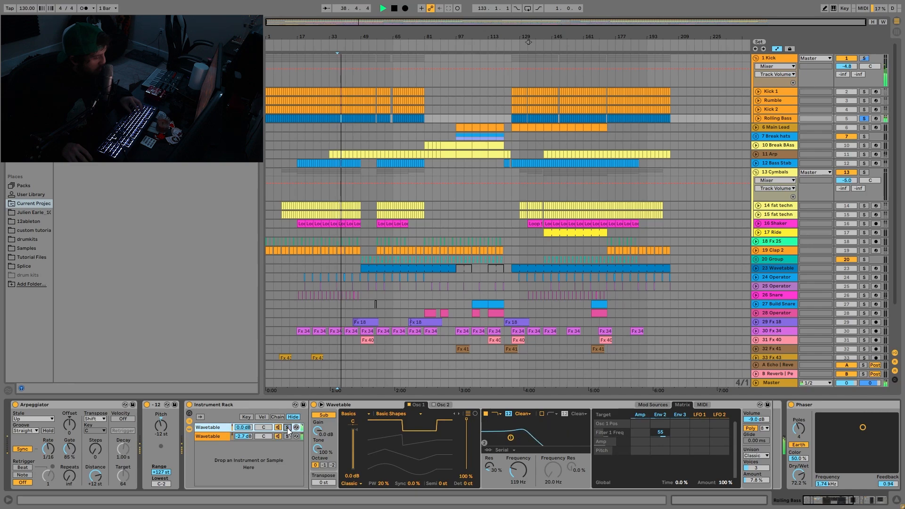
key(space)
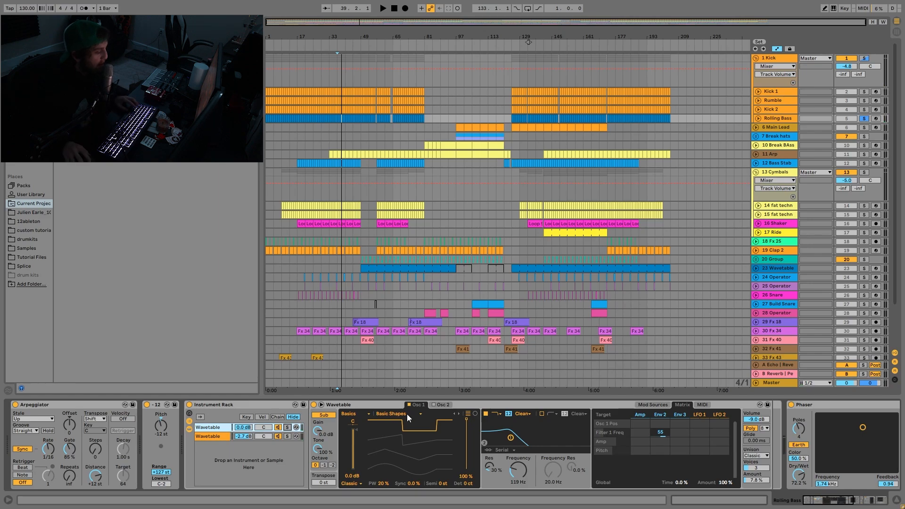
- Audition the Rolling Bass while examining the Phaser, Limiter and Compressor that follow the Instrument Rack
scroll(406, 414, down, 3)
scroll(416, 429, down, 5)
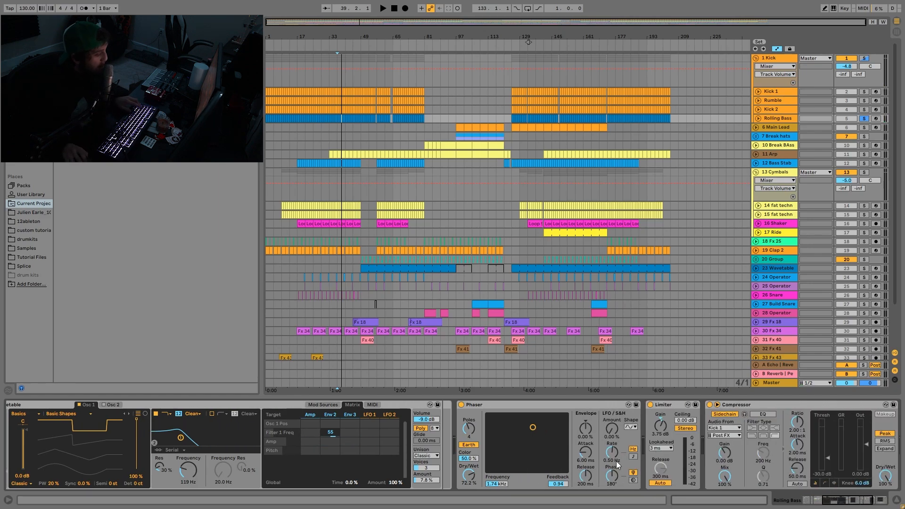
key(space)
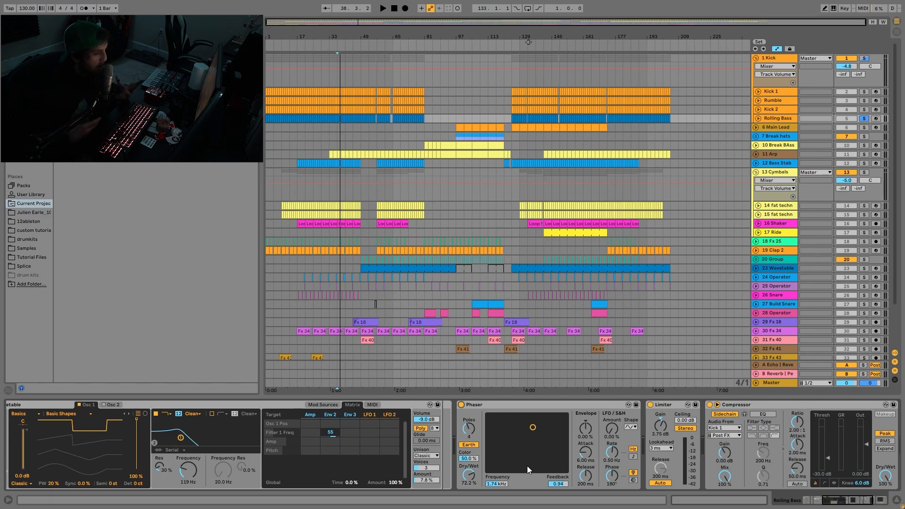
scroll(661, 416, right, 1)
scroll(661, 416, right, 1)
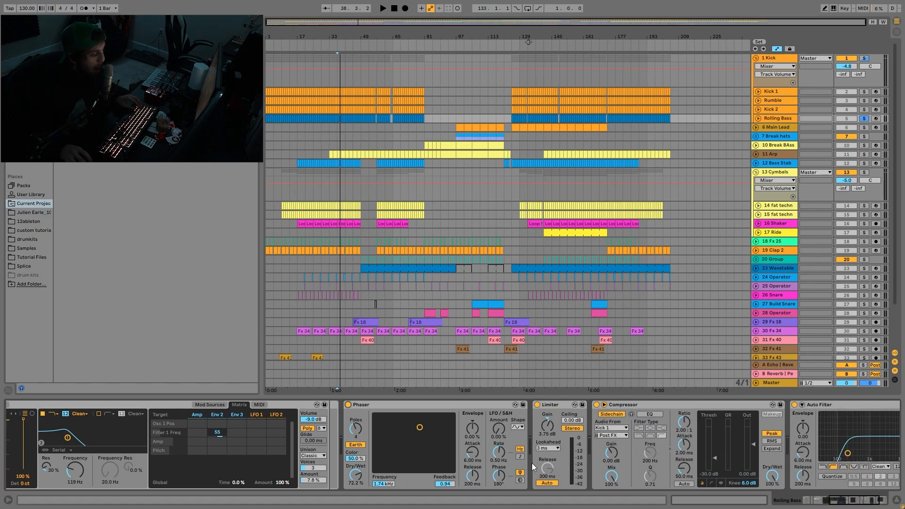
- Bypass and re-enable the Limiter on the Rolling Bass track during playback to compare the sound
key(space)
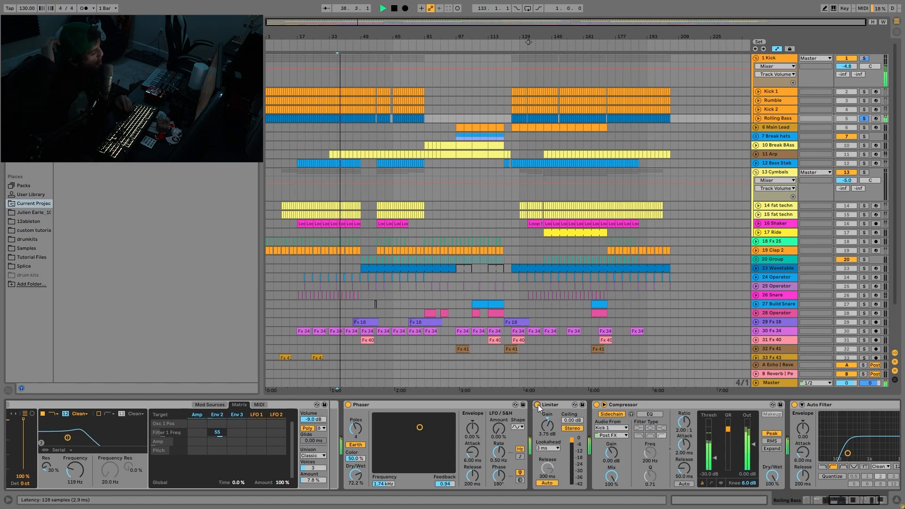
key(space)
key(space)
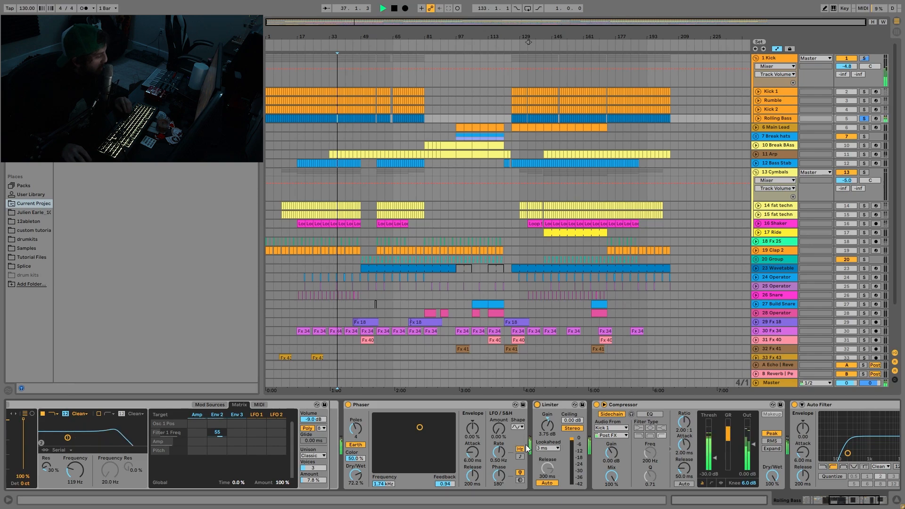
click(538, 405)
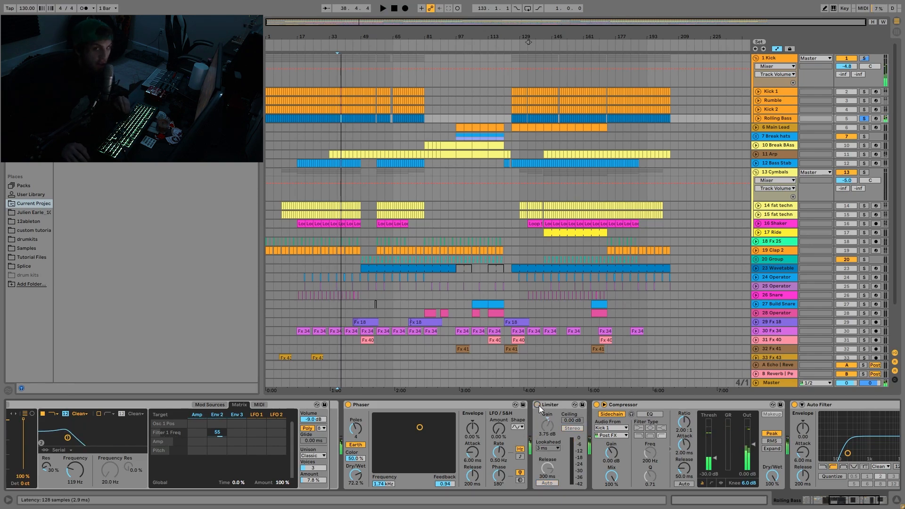
key(space)
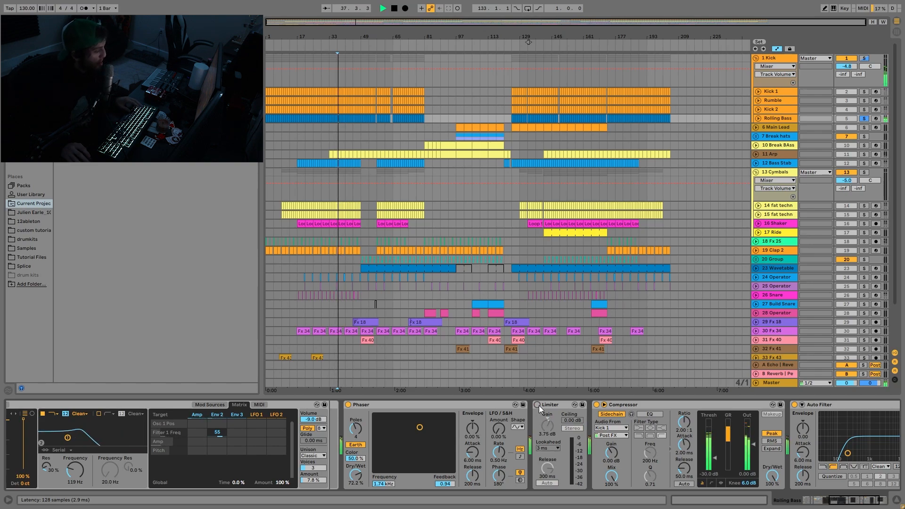
click(537, 405)
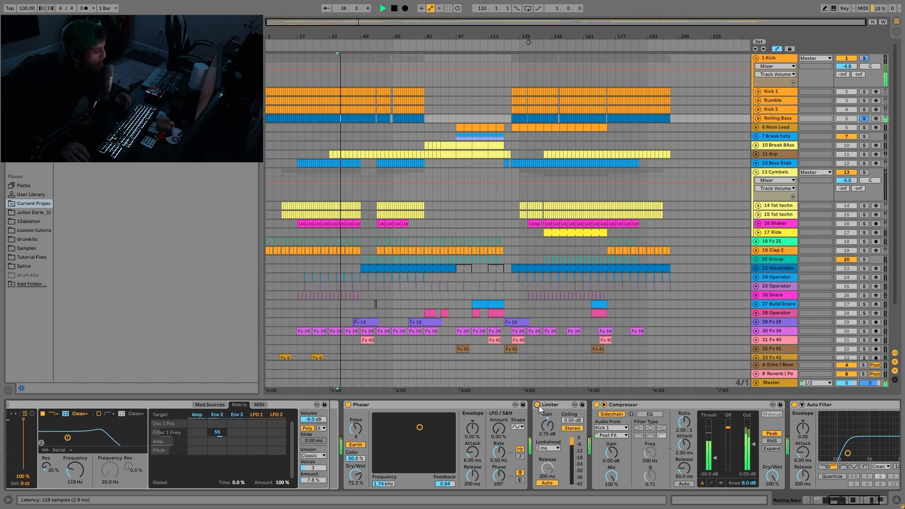
key(space)
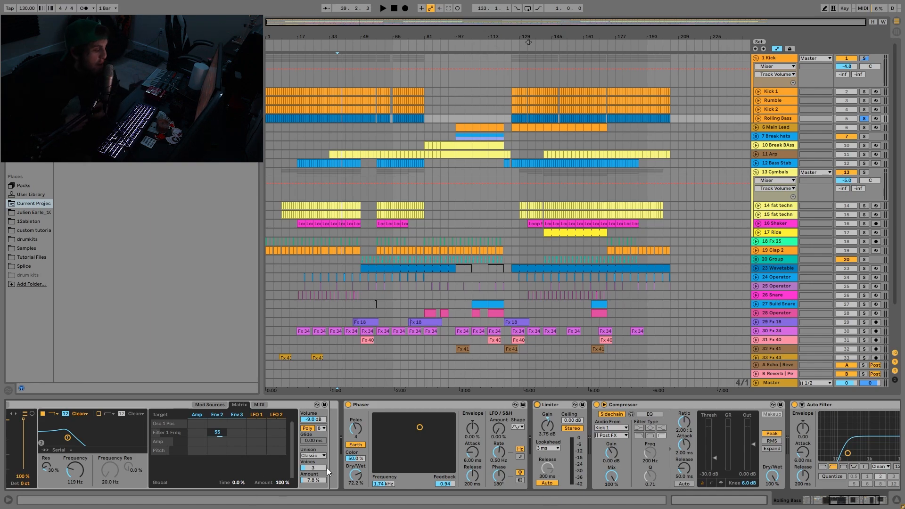
- Replay the Rolling Bass with its full effect chain and examine the Auto Filter at the chain's end
key(space)
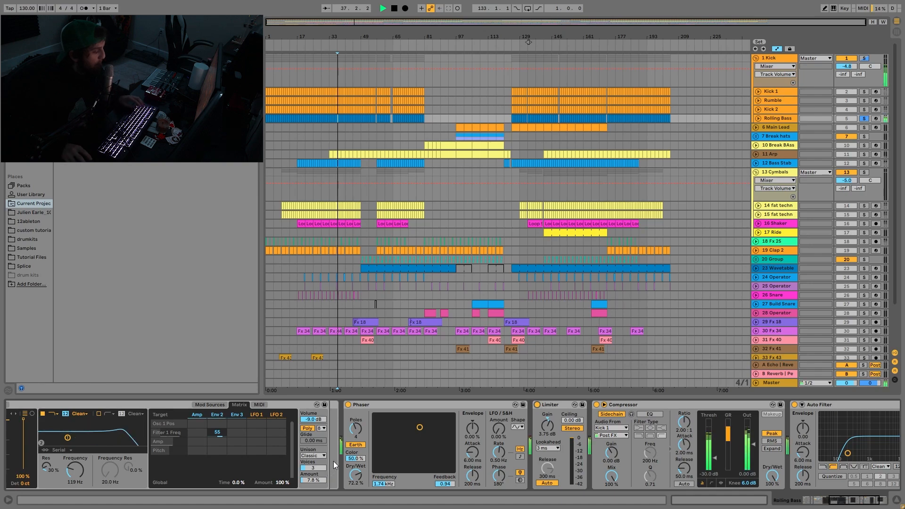
scroll(505, 451, right, 5)
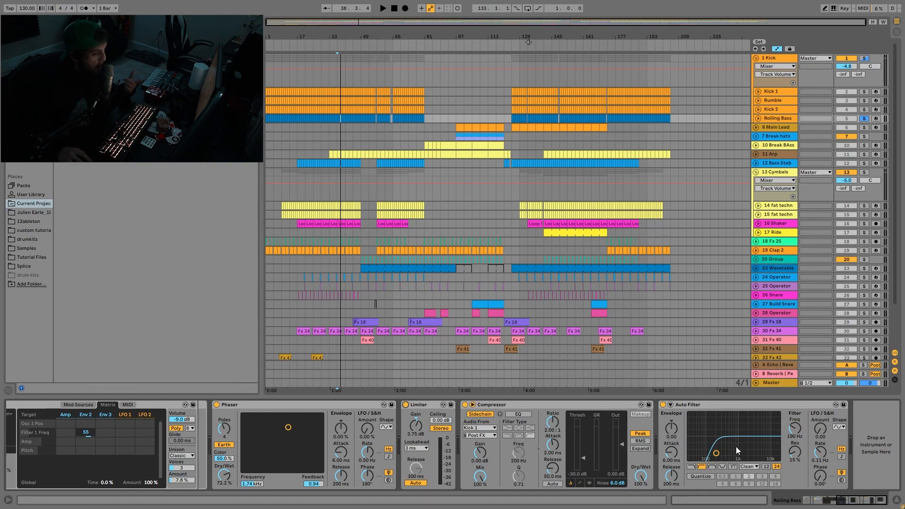
- Switch the solo to the Kick group and show the Device On automation of its Auto Filter
click(791, 62)
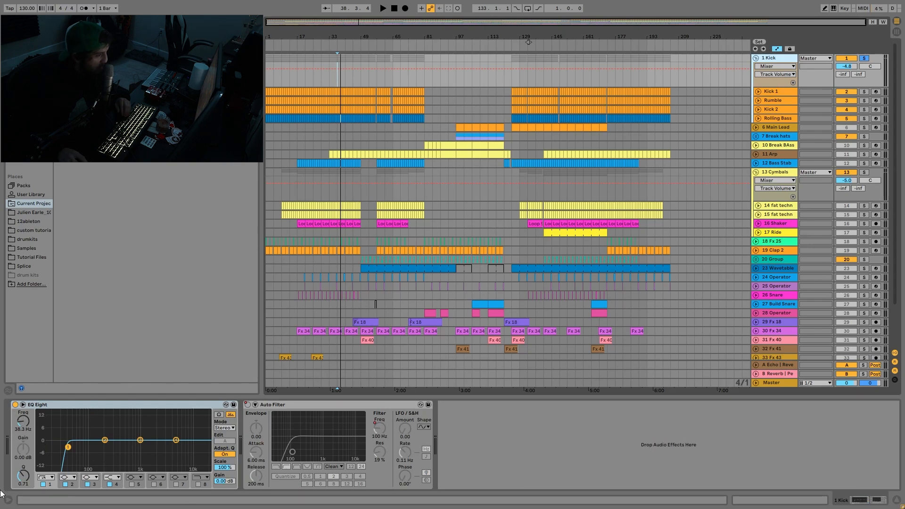
right_click(246, 404)
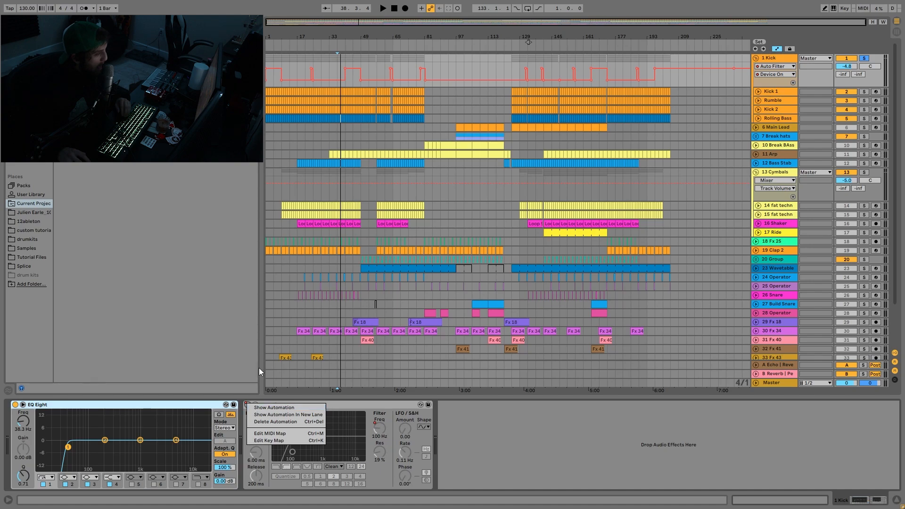
- Play the Kick group from bar 24 to hear its Auto Filter's Device On automation switch, and return to the full arrangement
click(366, 58)
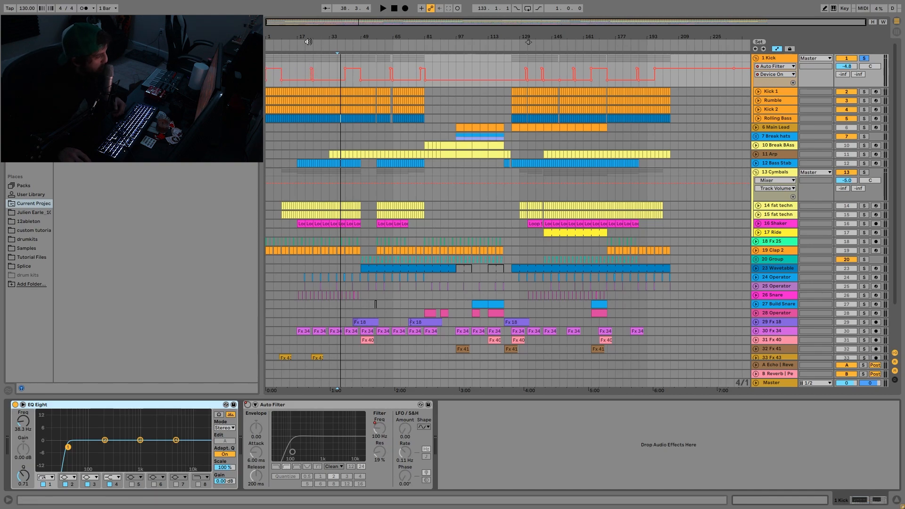
drag(308, 42, 327, 90)
click(325, 61)
key(space)
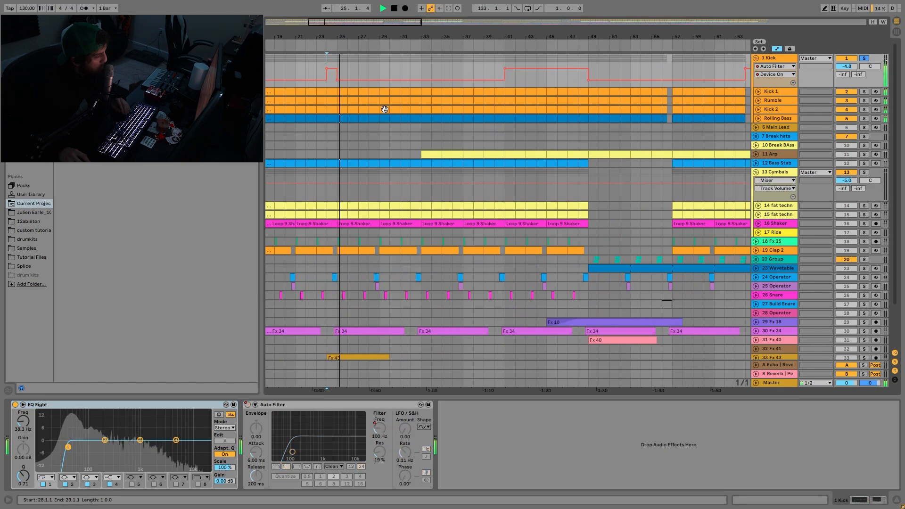
key(space)
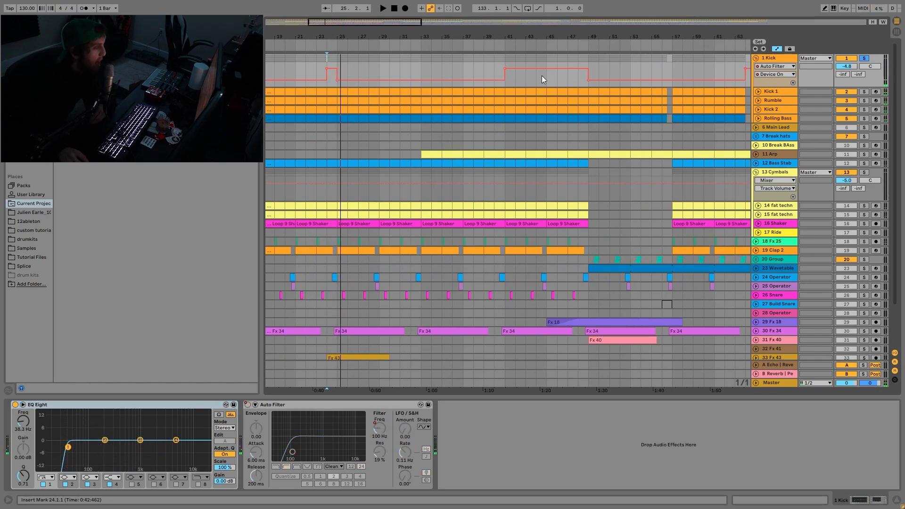
drag(549, 40, 549, 6)
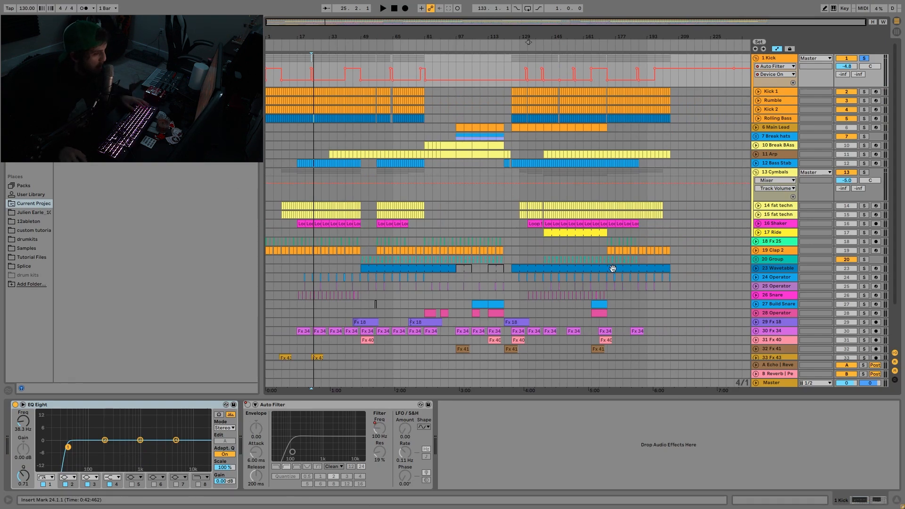
- Switch the solo to the Main Lead track, unfold it, and open and play its MIDI clip at bar 145
click(865, 127)
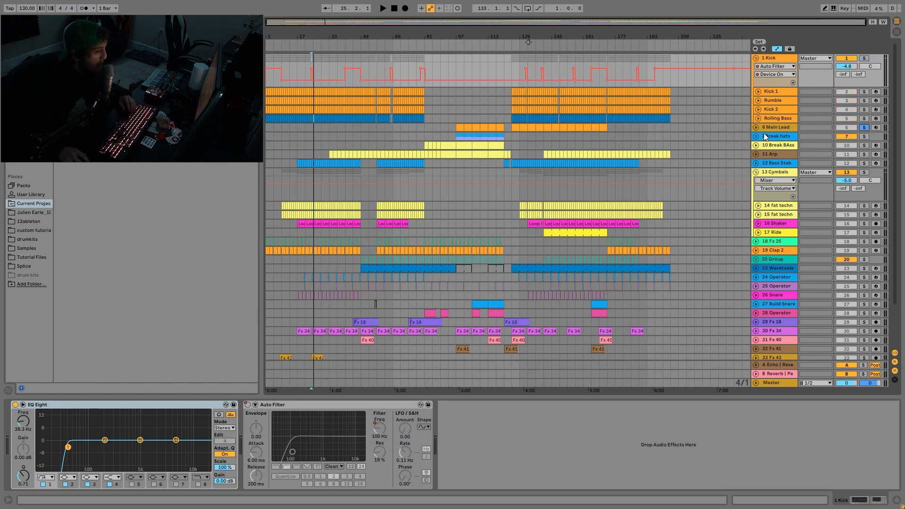
click(756, 127)
click(553, 128)
key(space)
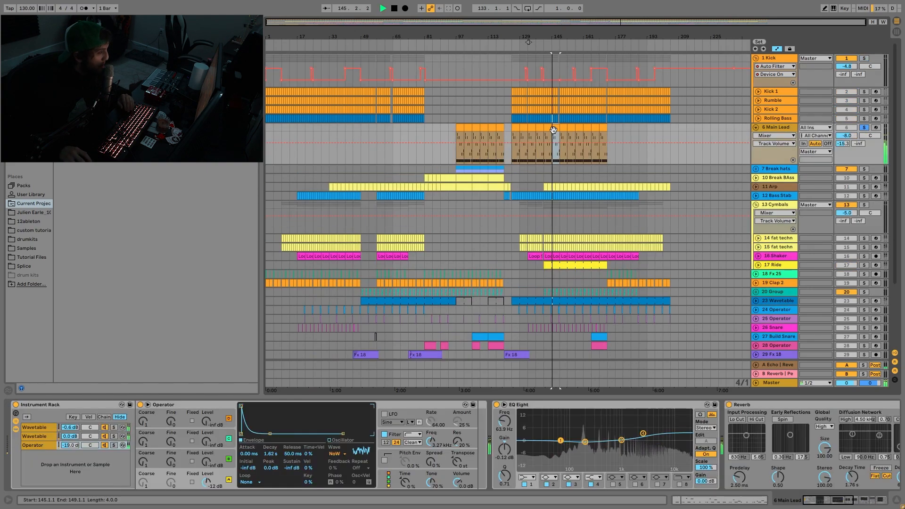
double_click(553, 129)
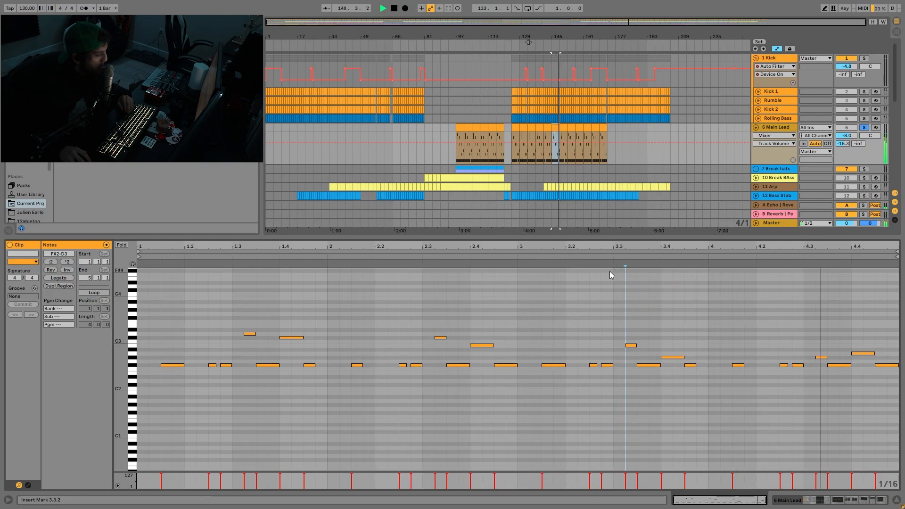
key(space)
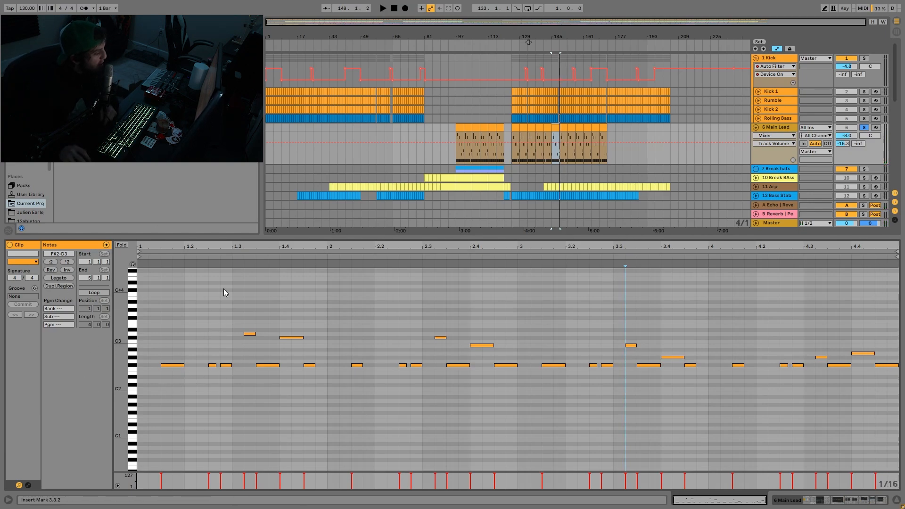
- Check the Main Lead clip's pitches with Fold, and audition its upper melody notes in turn through to the final F#2
click(121, 246)
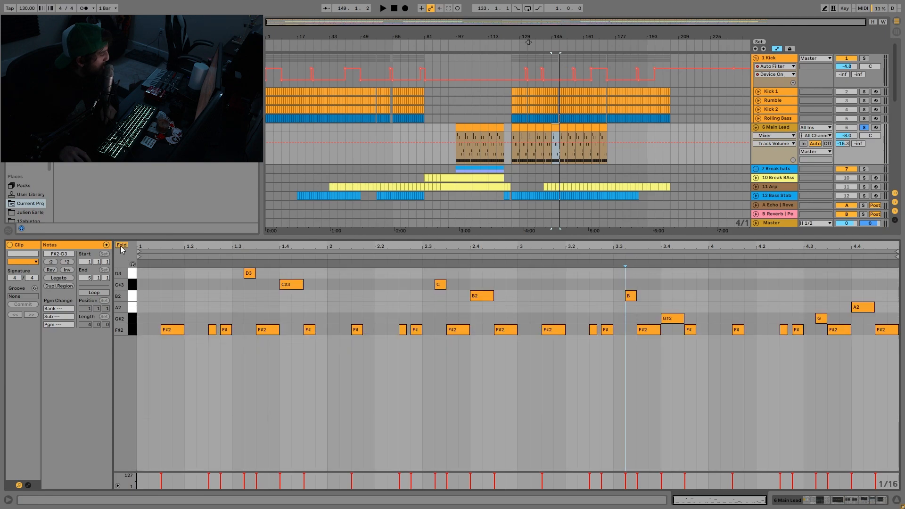
click(121, 245)
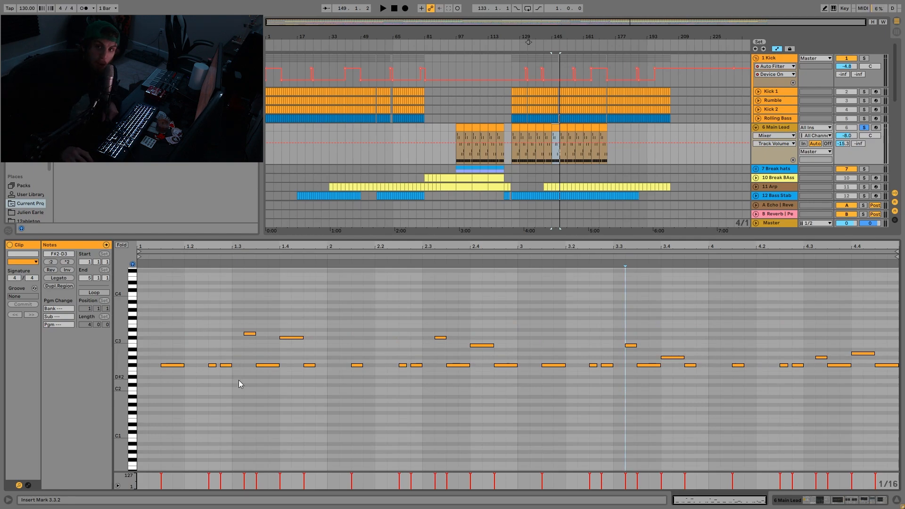
click(269, 417)
drag(269, 416, 262, 359)
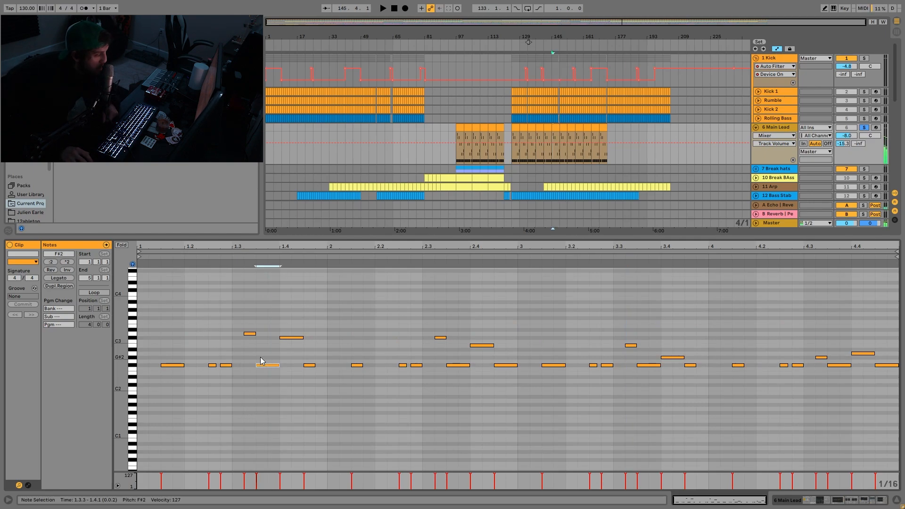
drag(249, 309, 283, 346)
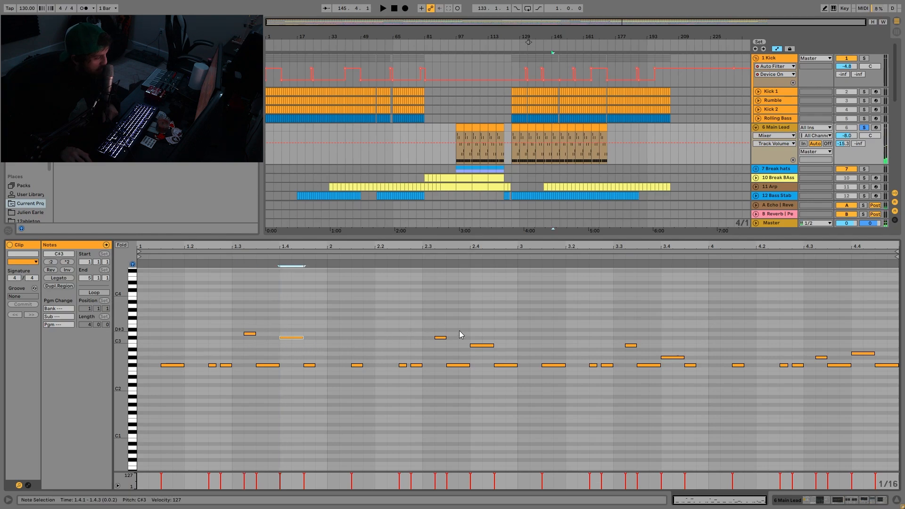
drag(436, 315, 442, 352)
drag(474, 318, 477, 349)
drag(625, 322, 665, 367)
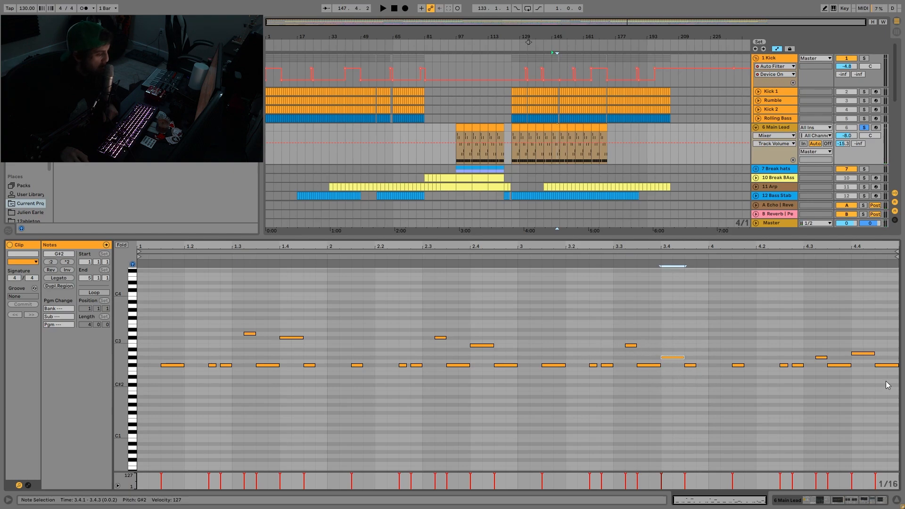
drag(817, 347, 861, 338)
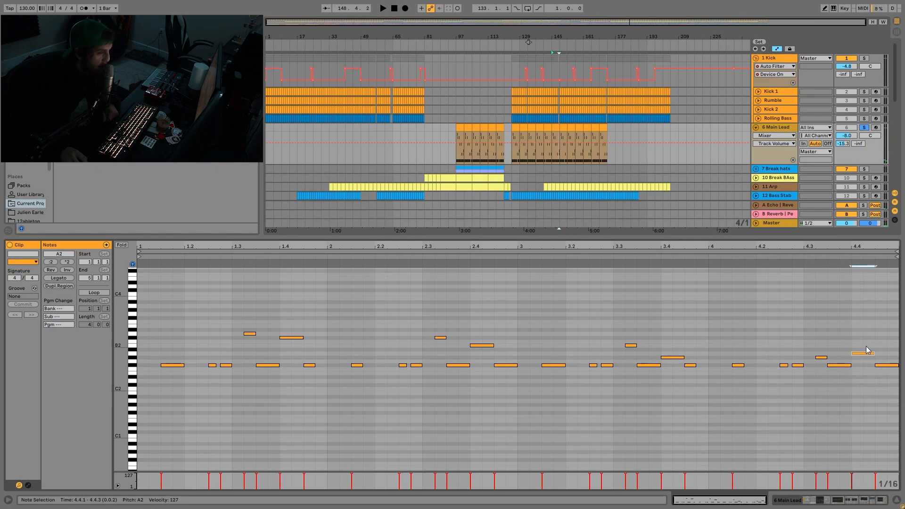
click(886, 365)
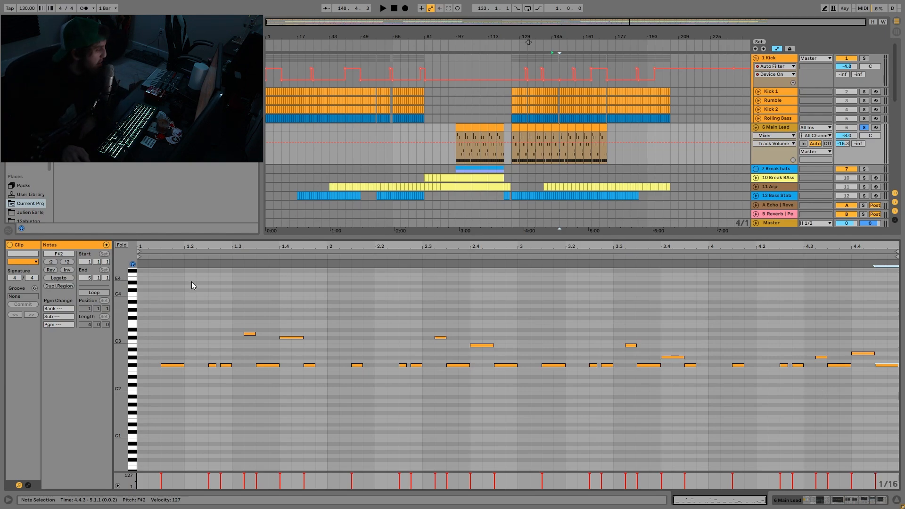
- Audition the opening D3, F#2 and C#3 notes of the Main Lead clip and highlight the clip's closing phrase for comparison
click(249, 333)
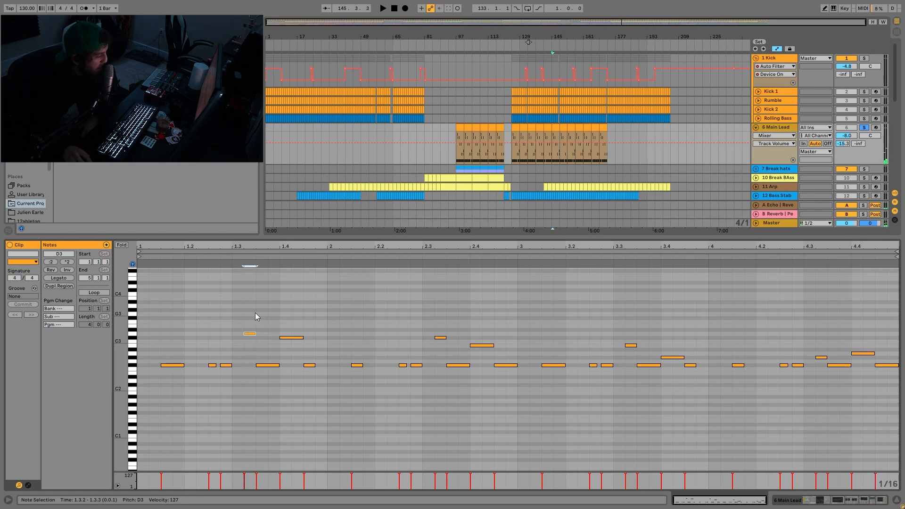
drag(247, 336, 258, 385)
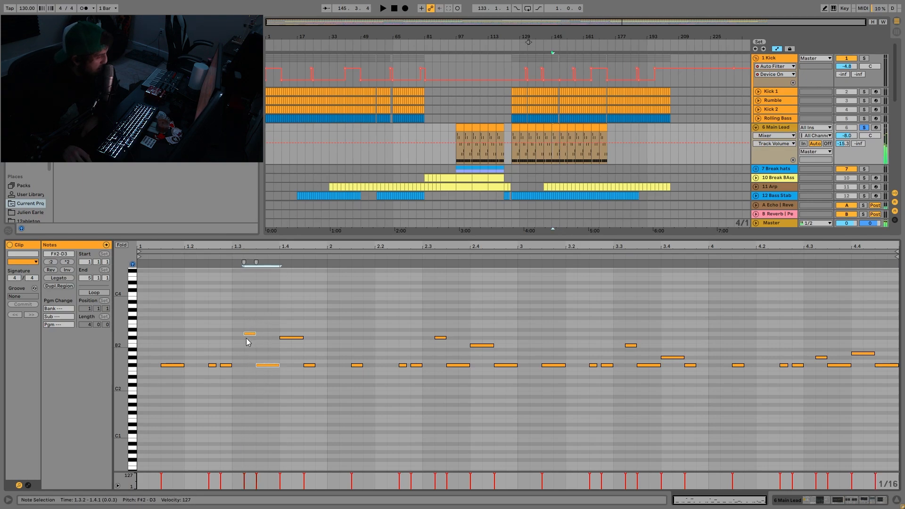
drag(243, 324, 300, 371)
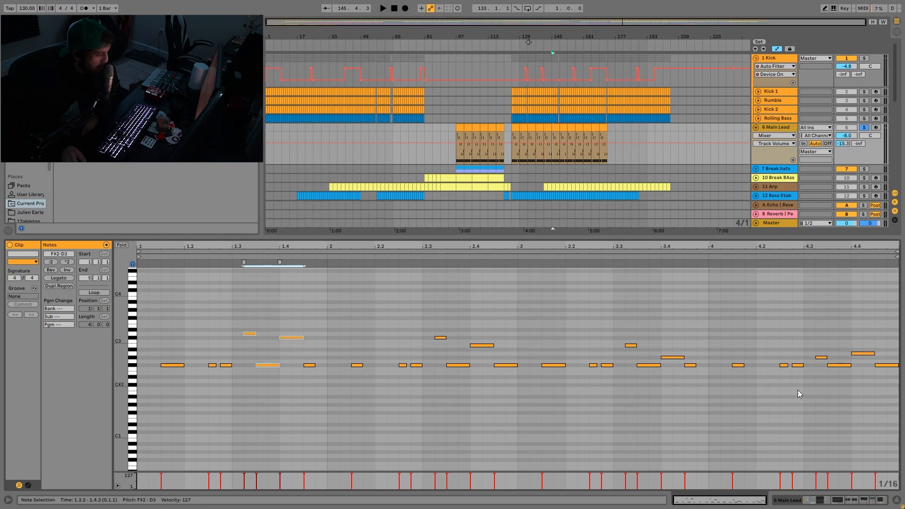
drag(797, 389, 885, 339)
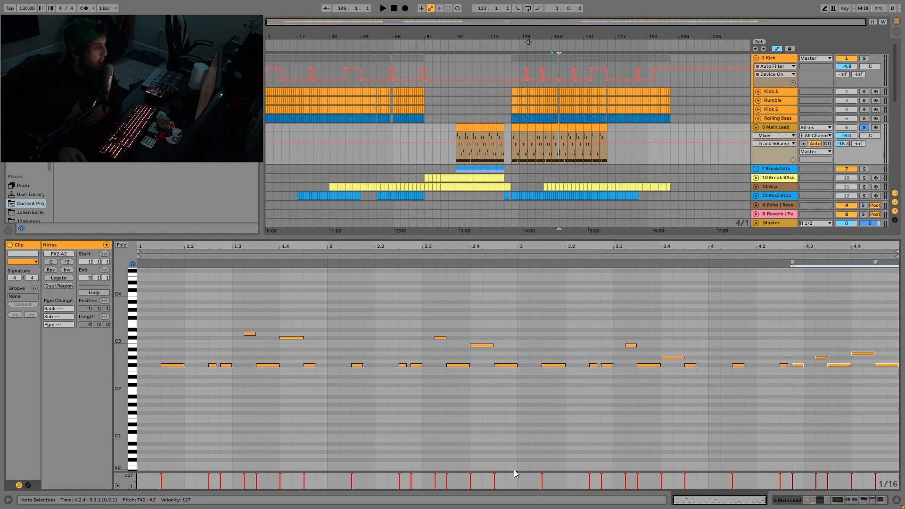
- Play the Main Lead alone and together with the soloed Kick group, and show the lead's device chain
key(space)
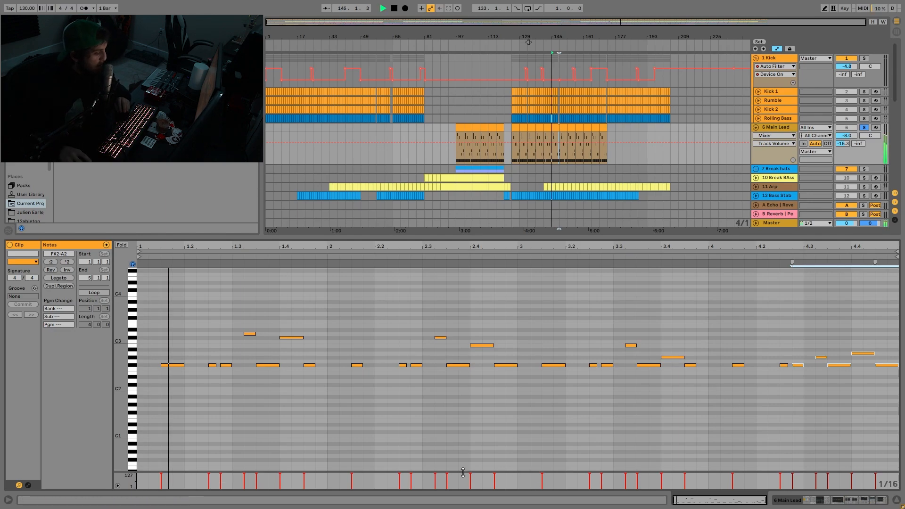
key(space)
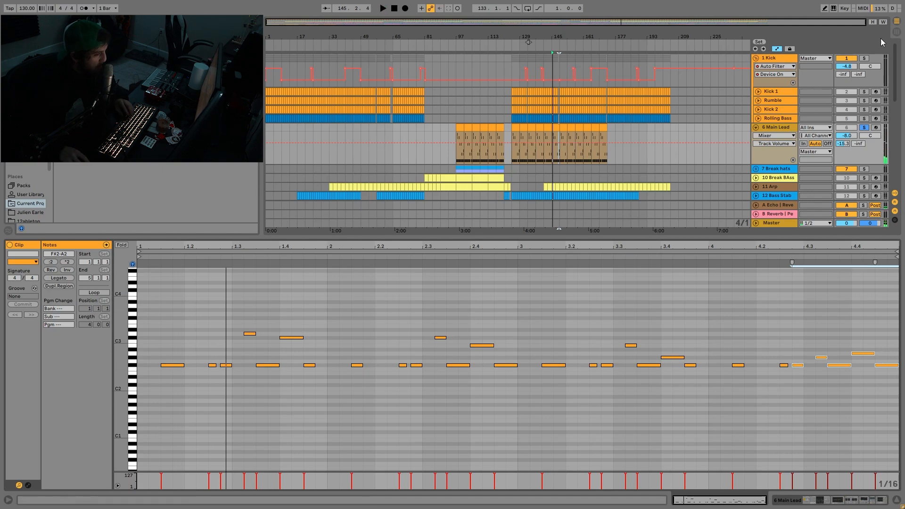
click(864, 58)
key(space)
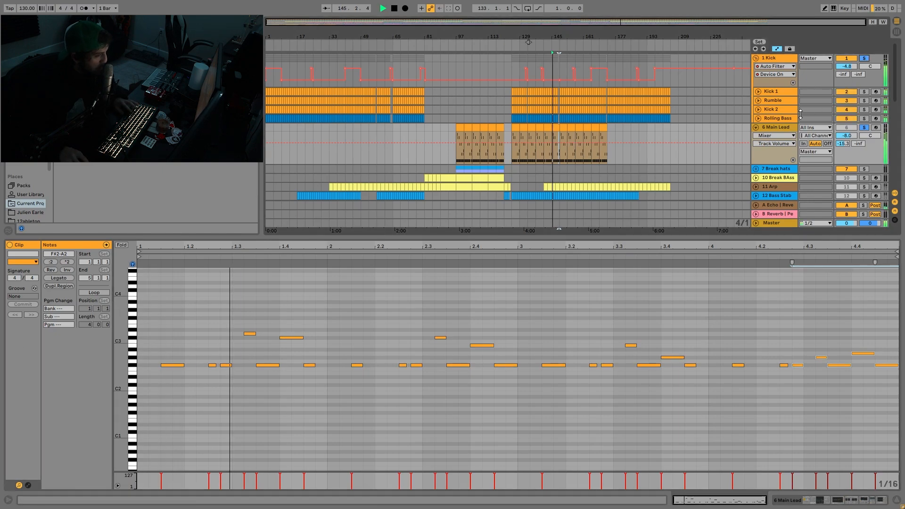
click(776, 128)
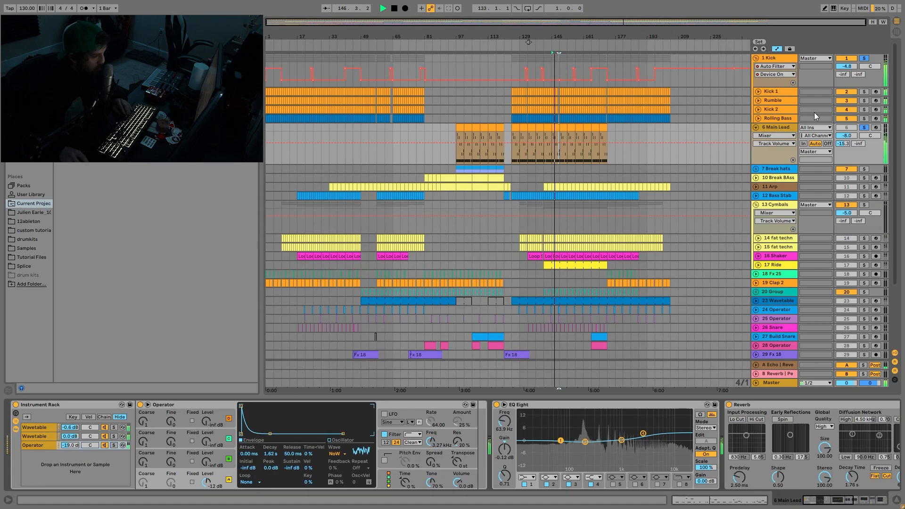
key(space)
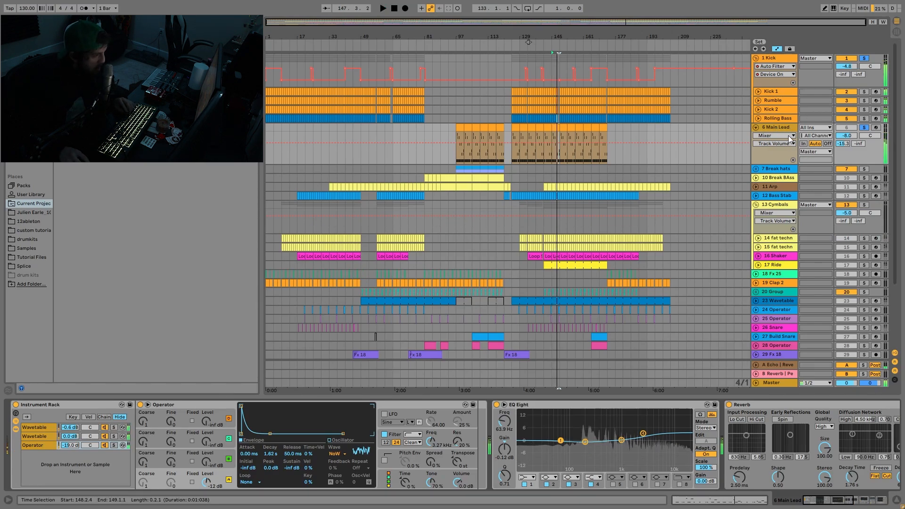
- Unsolo the Kick group, solo the first Wavetable chain in the Main Lead's Instrument Rack, and audition it
click(866, 58)
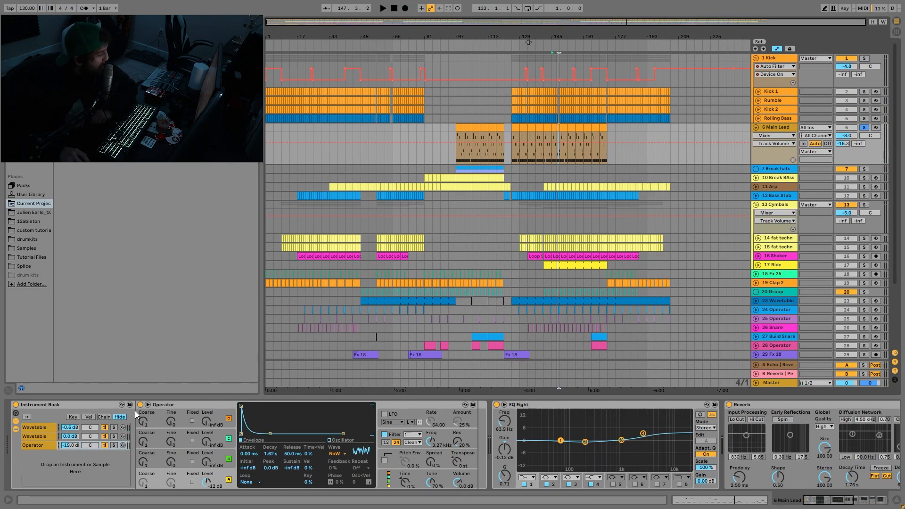
click(113, 427)
key(space)
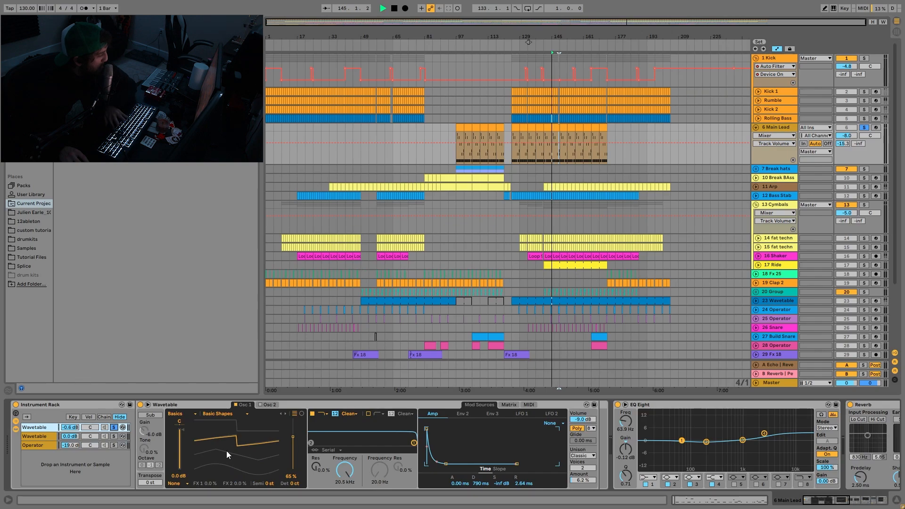
key(space)
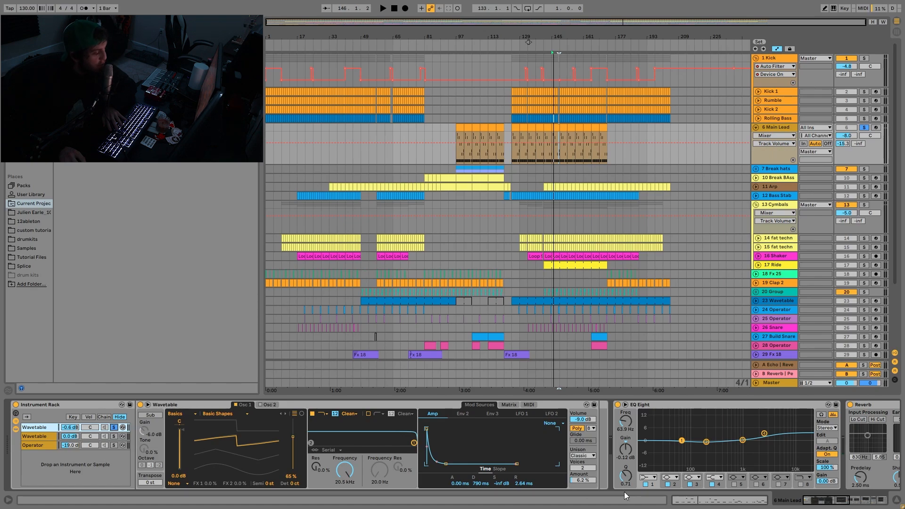
key(space)
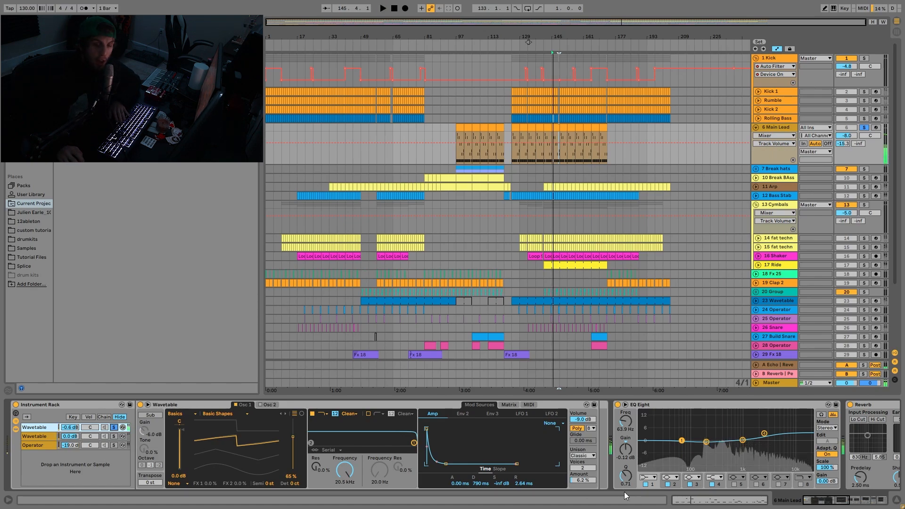
key(space)
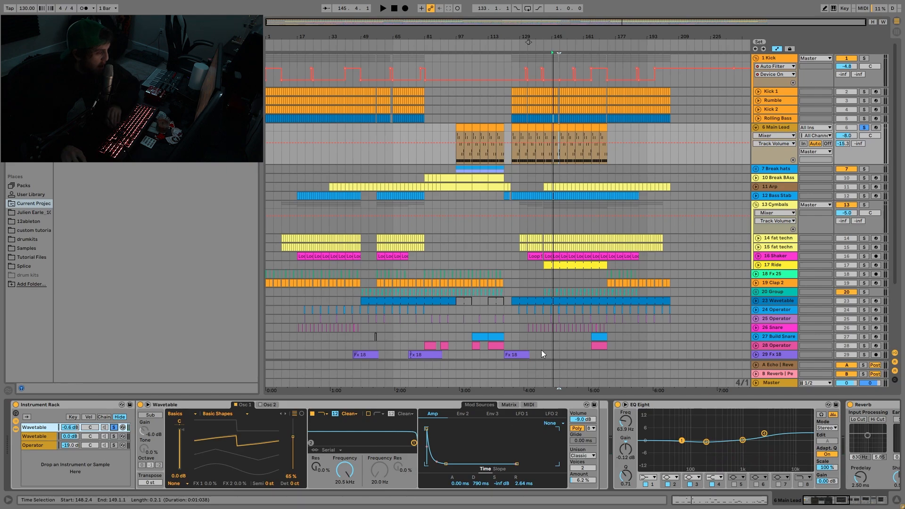
- Try the soloed Wavetable with 8 Unison voices and a higher Unison Amount, auditioning the sound before and after
key(space)
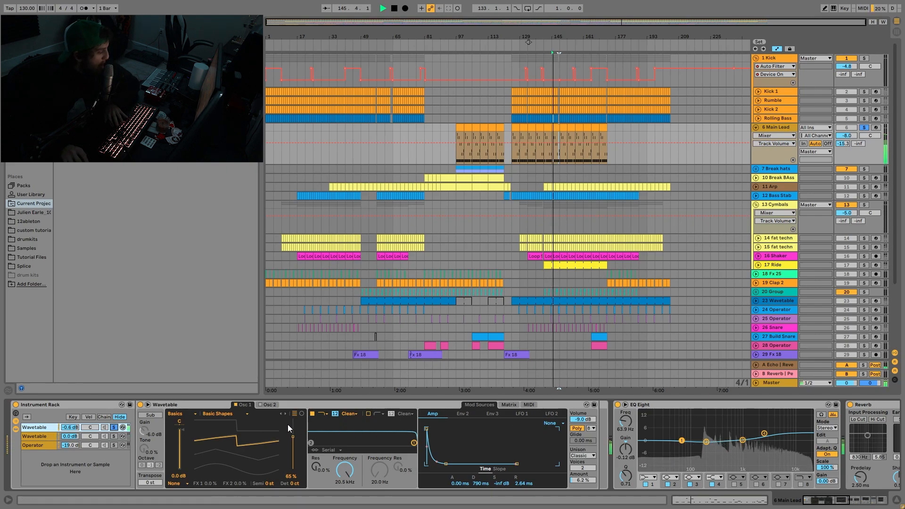
key(space)
drag(583, 467, 582, 468)
key(space)
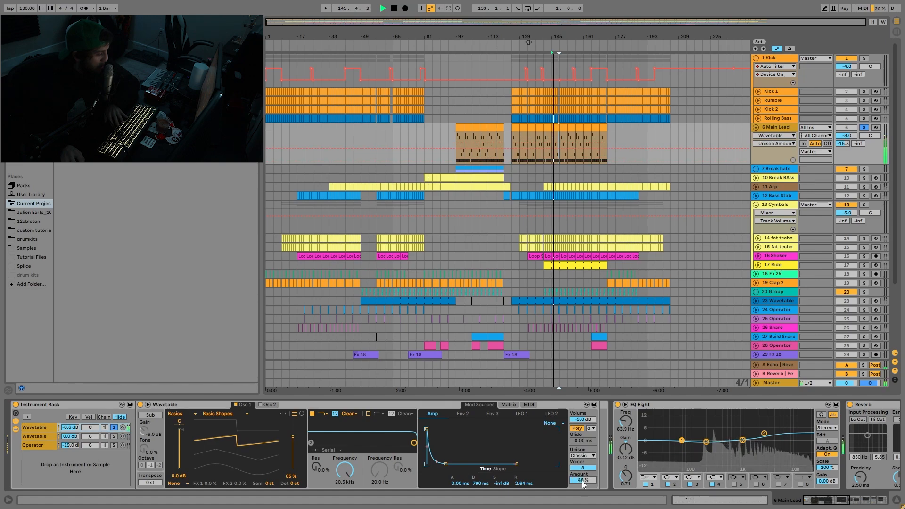
key(space)
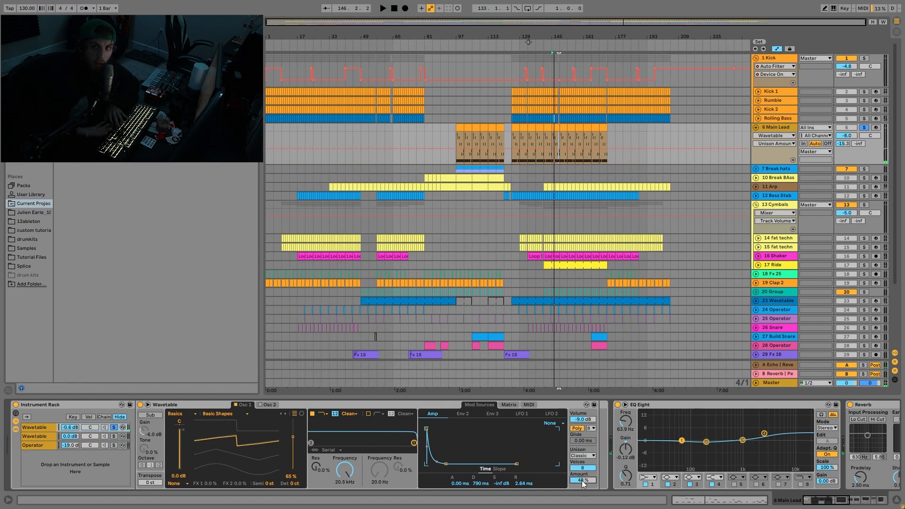
key(space)
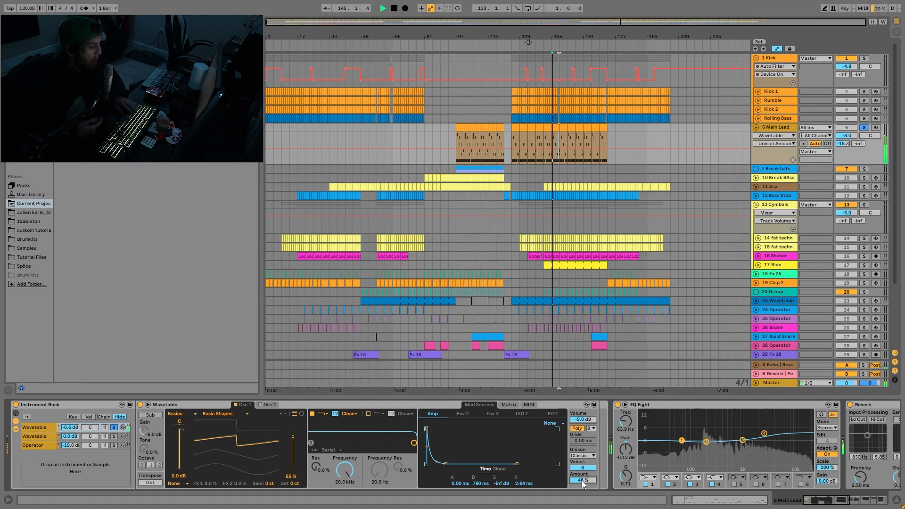
key(space)
- Undo the Wavetable's Unison voices and Amount changes and replay the soloed chain
key(ctrl+z)
key(ctrl+z)
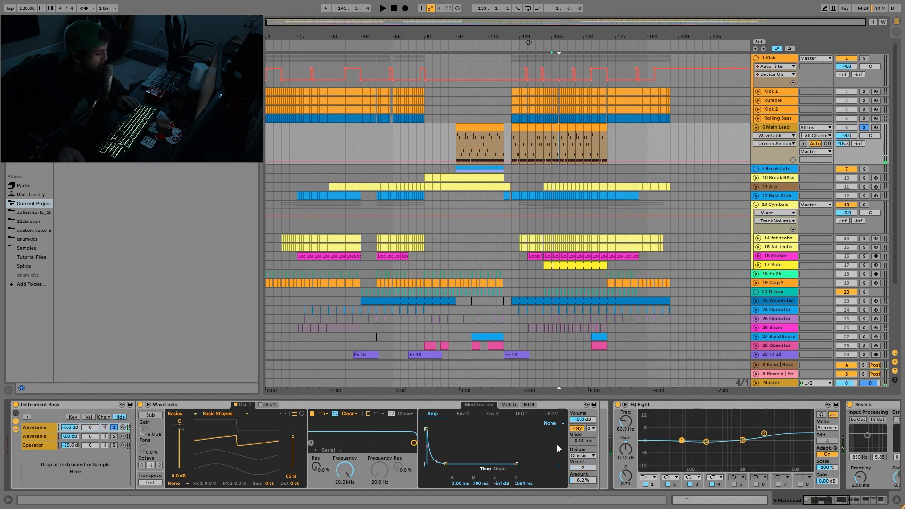
key(space)
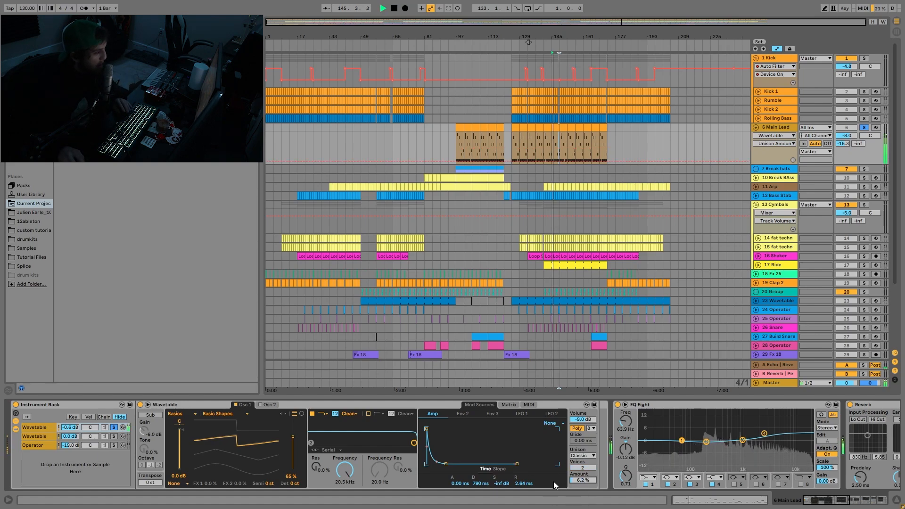
- Show the first Wavetable's modulation matrix and its Env 2 pitch envelope, and replay the soloed chain
key(space)
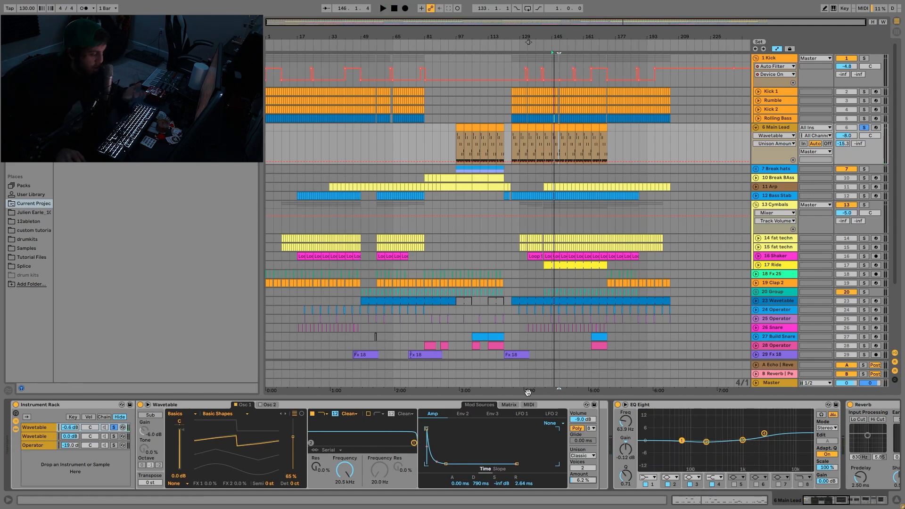
click(514, 404)
click(506, 441)
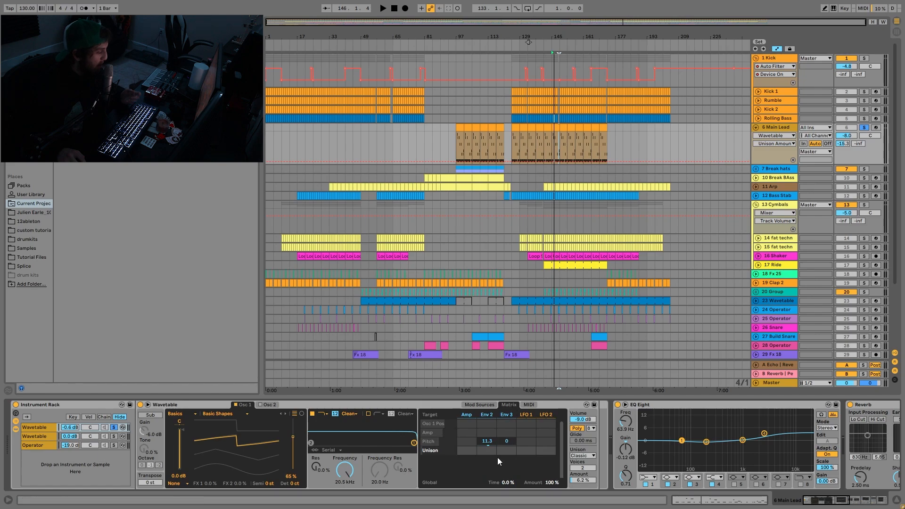
click(476, 404)
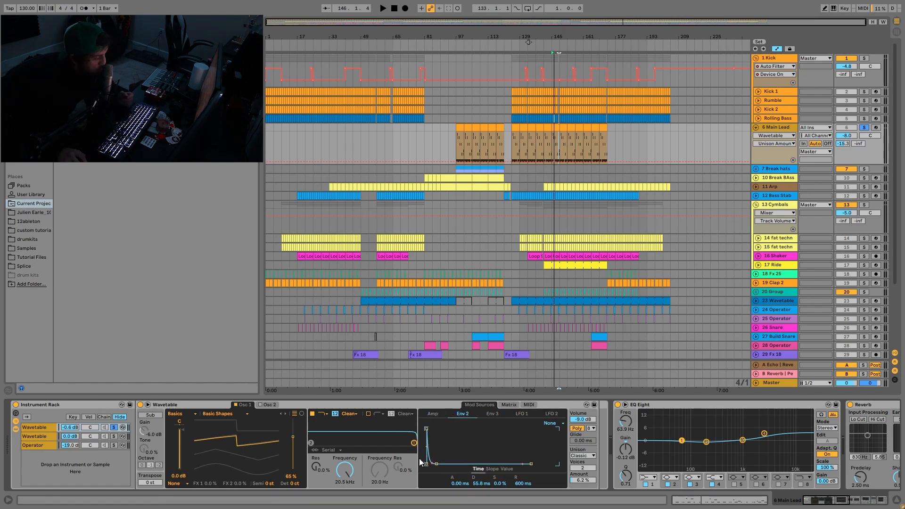
key(space)
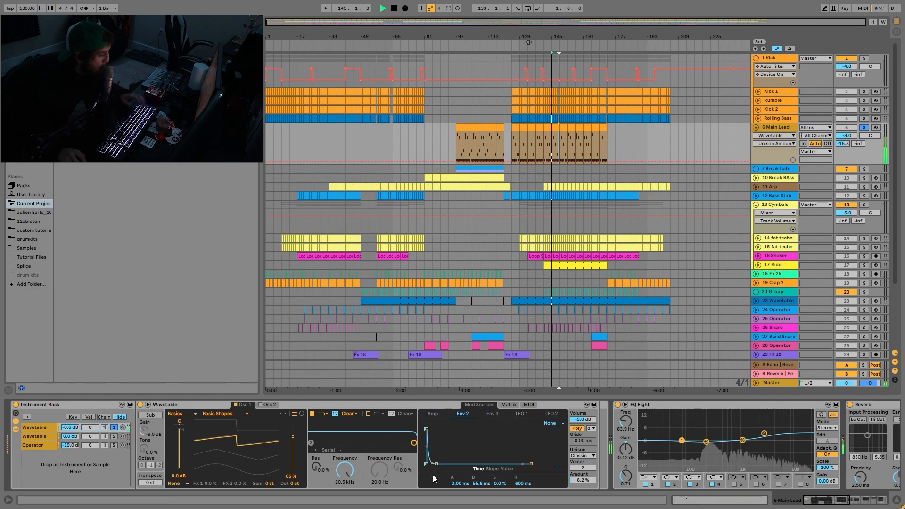
key(space)
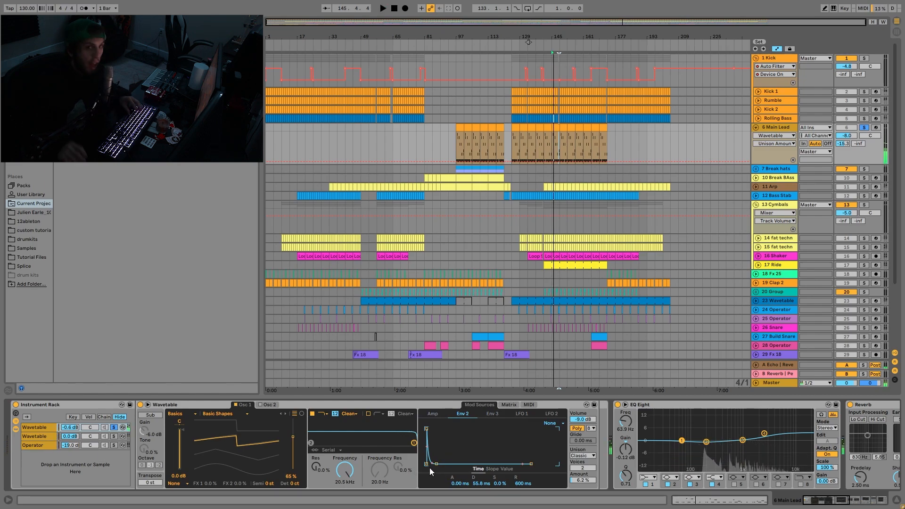
- Solo the second Wavetable chain in the Main Lead's Instrument Rack, audition it, and check its modulation matrix and Amp envelope
click(112, 436)
key(space)
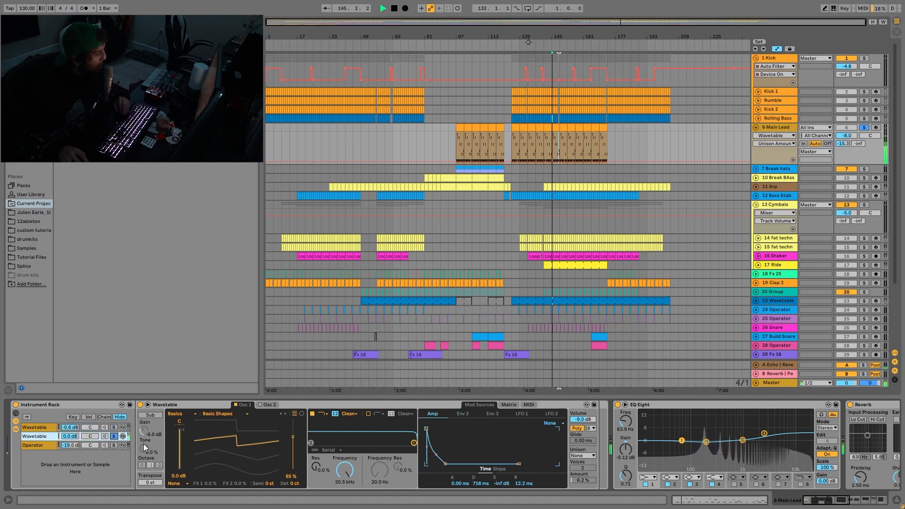
key(space)
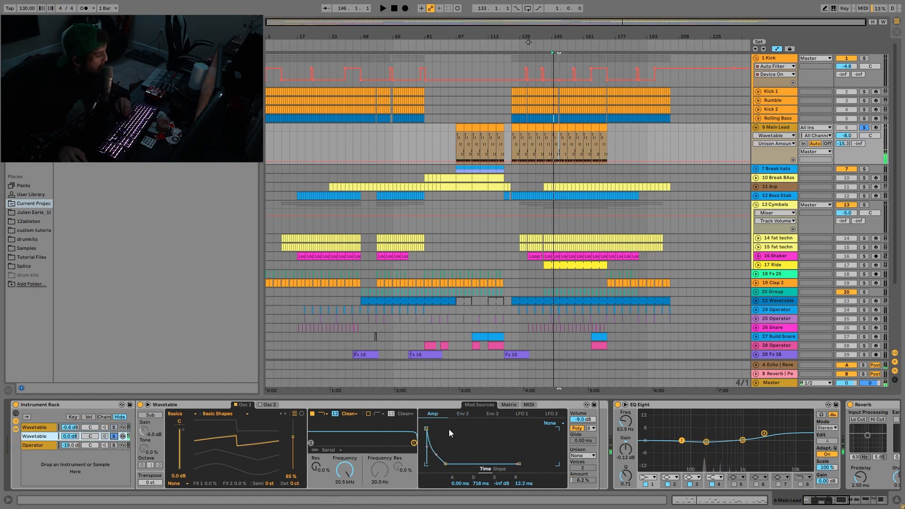
click(507, 404)
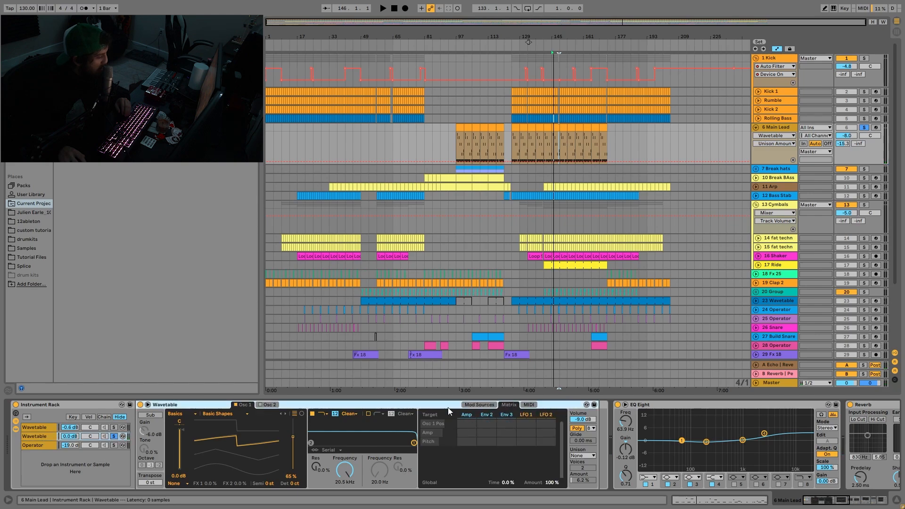
key(space)
click(474, 403)
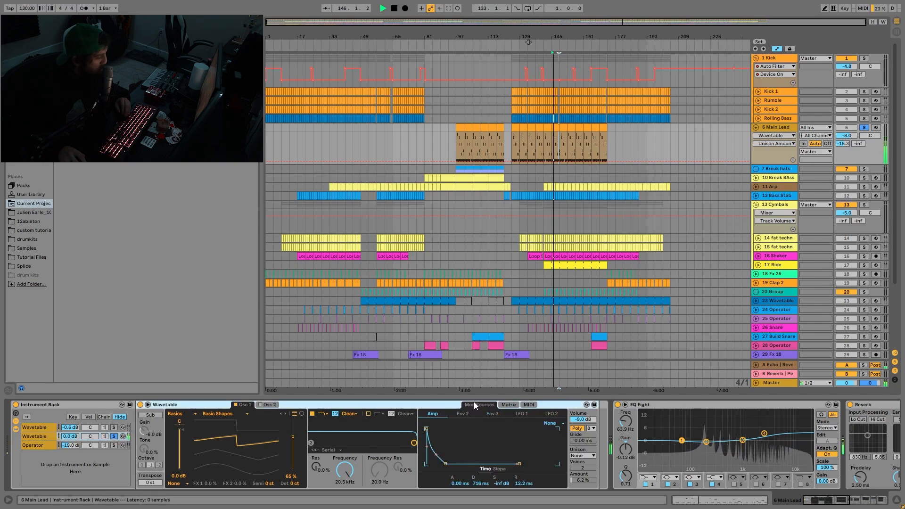
key(space)
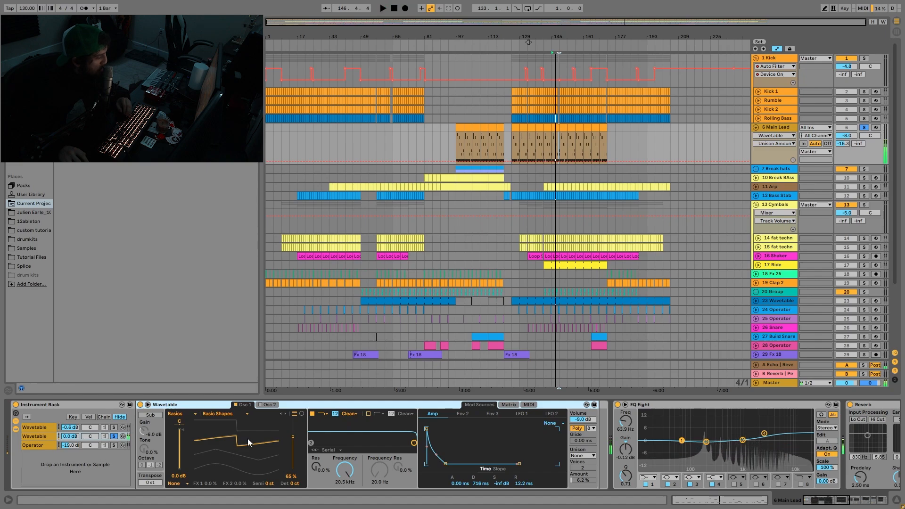
- Play the lead while switching the solo to the first Wavetable chain, adding the second Wavetable chain to the solo
key(space)
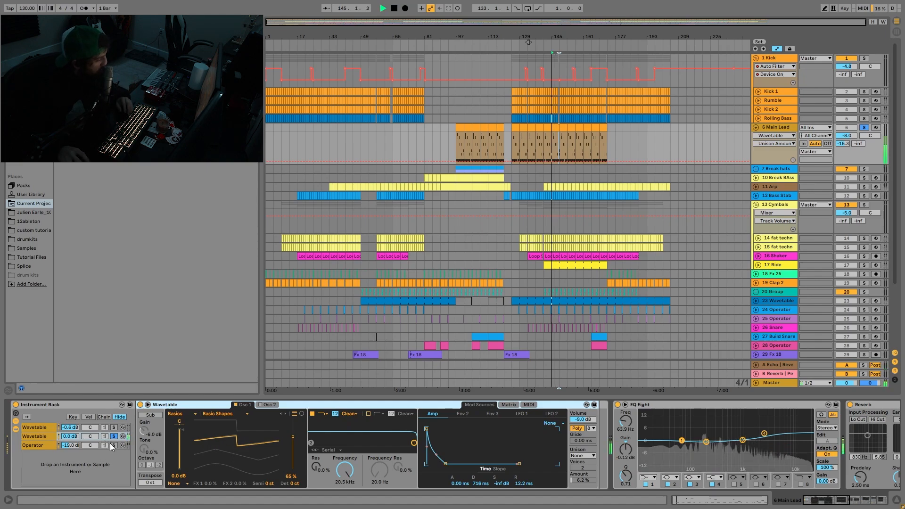
click(114, 427)
key(super)
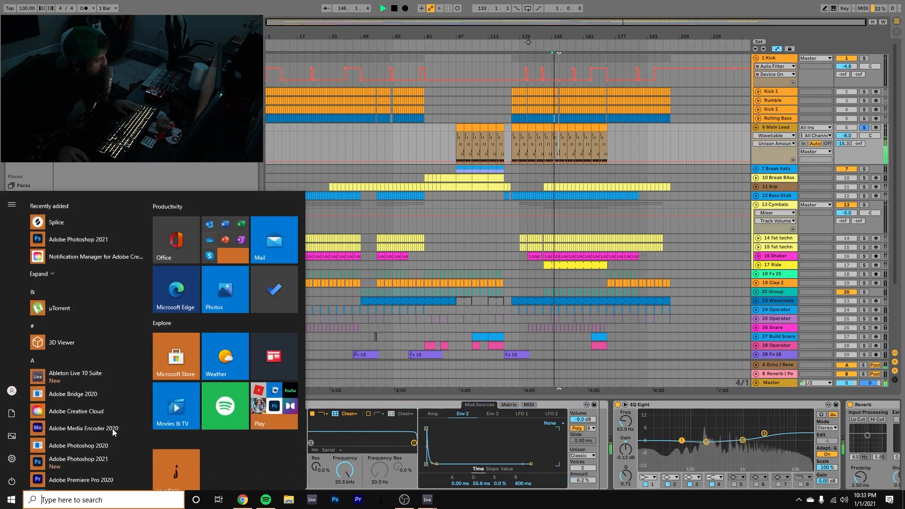
key(super)
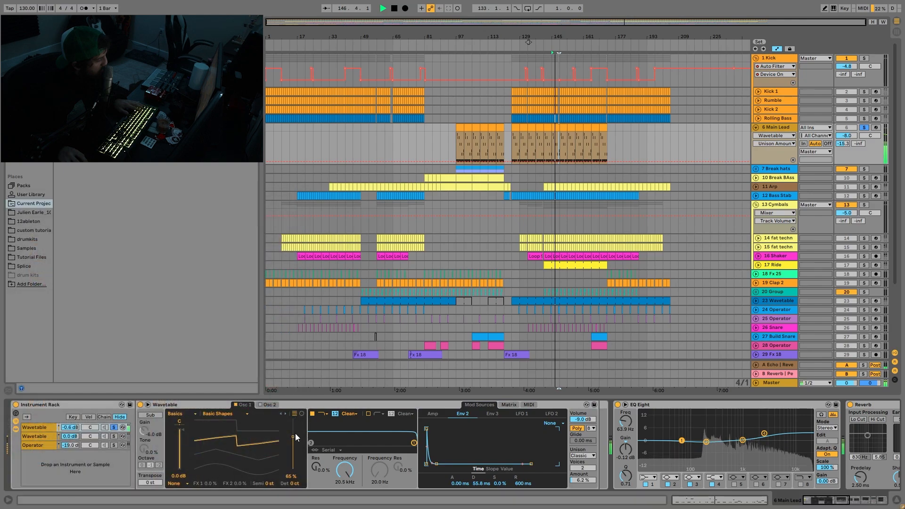
click(113, 436)
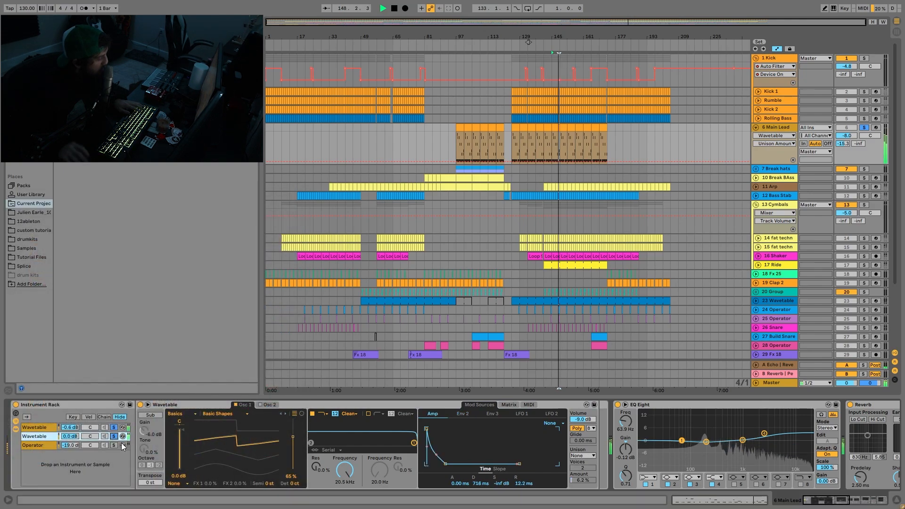
key(space)
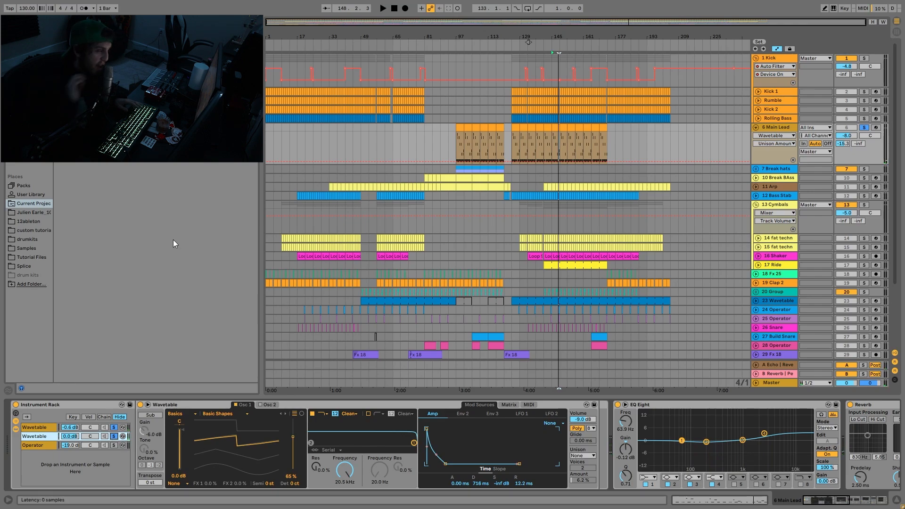
- Unsolo the first Wavetable chain during playback and bring it back in to compare one layer against both
click(113, 428)
key(space)
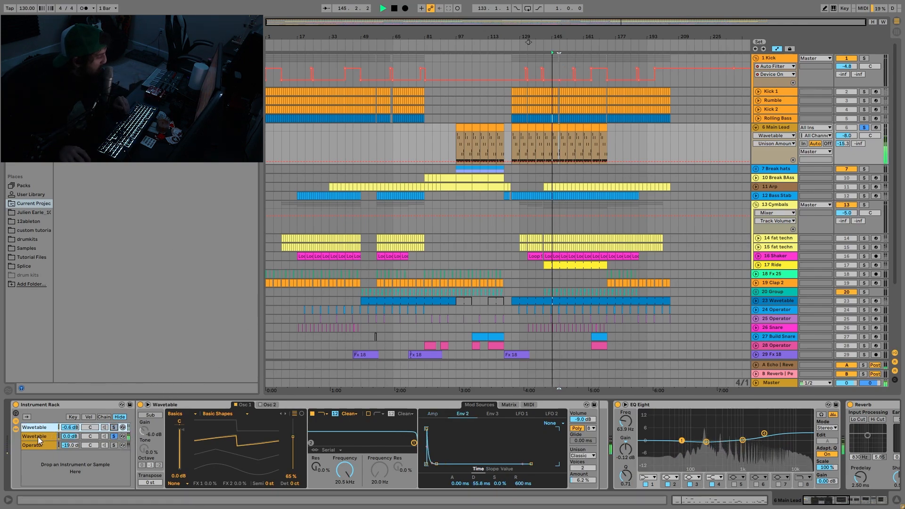
click(117, 427)
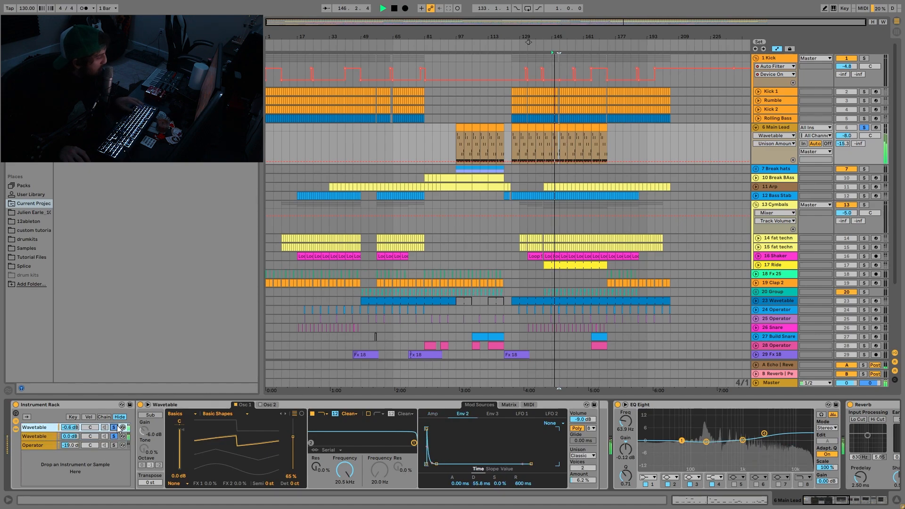
key(space)
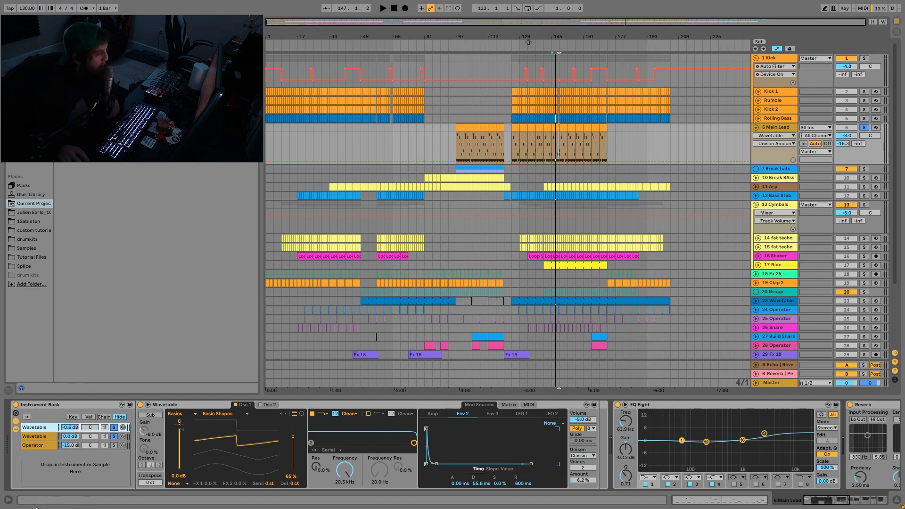
- Solo the Operator noise chain in the Instrument Rack, audition it alone, and clear its solo
click(112, 446)
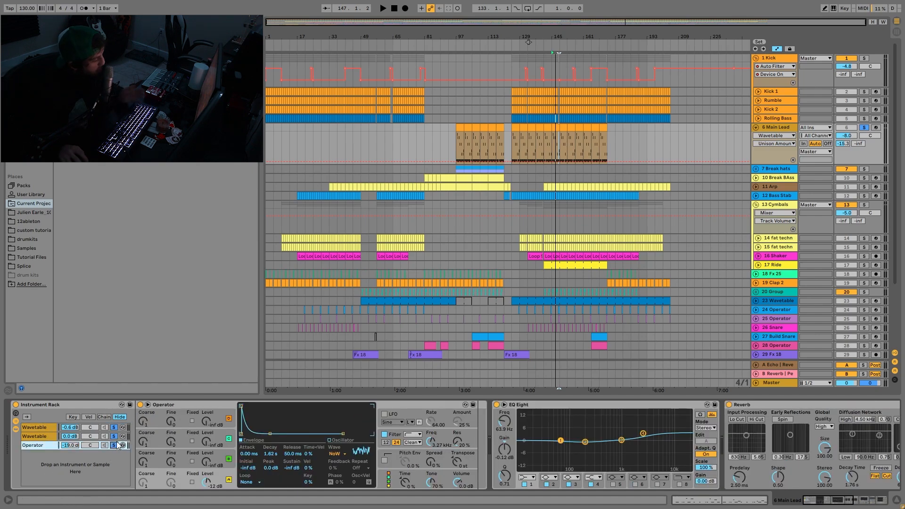
key(space)
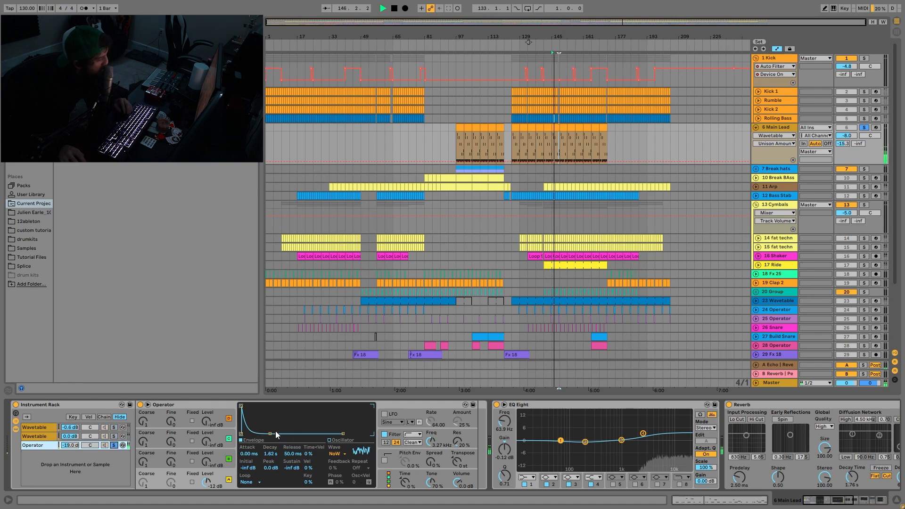
key(space)
click(114, 445)
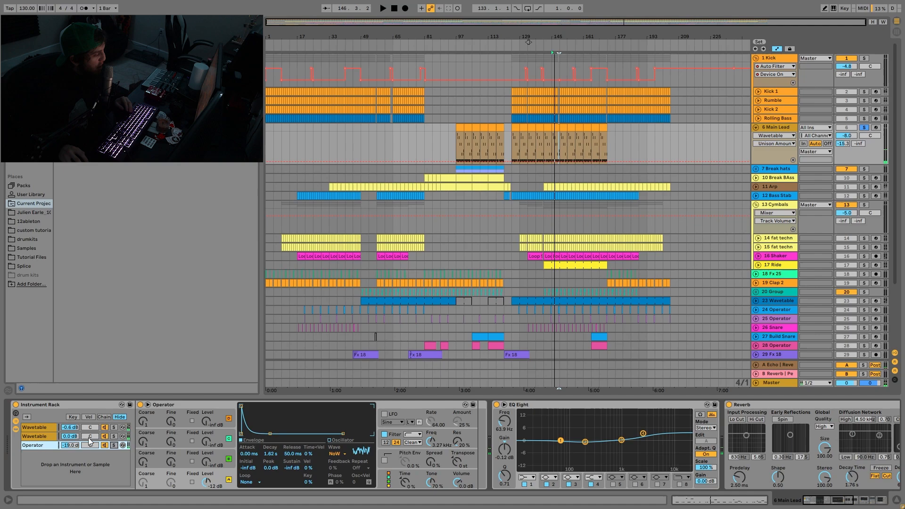
- Play the Main Lead with all three Instrument Rack chains sounding together
click(39, 435)
click(41, 443)
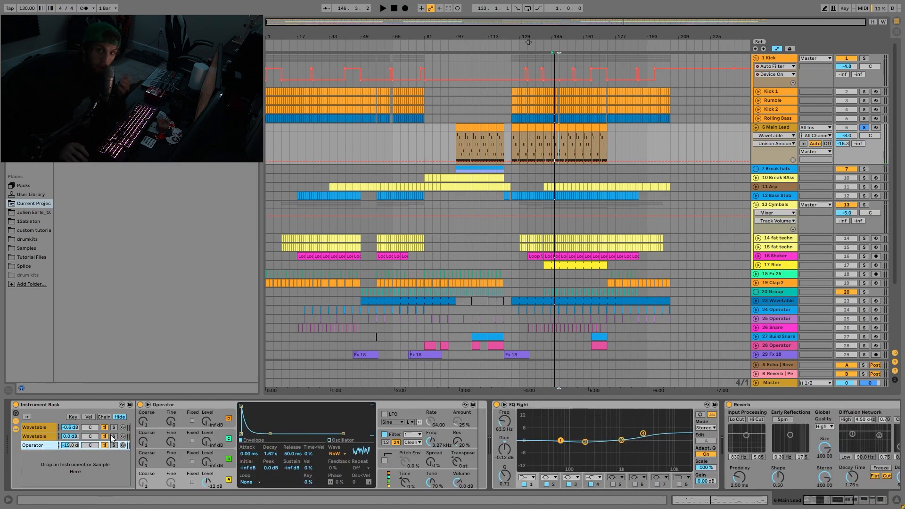
key(space)
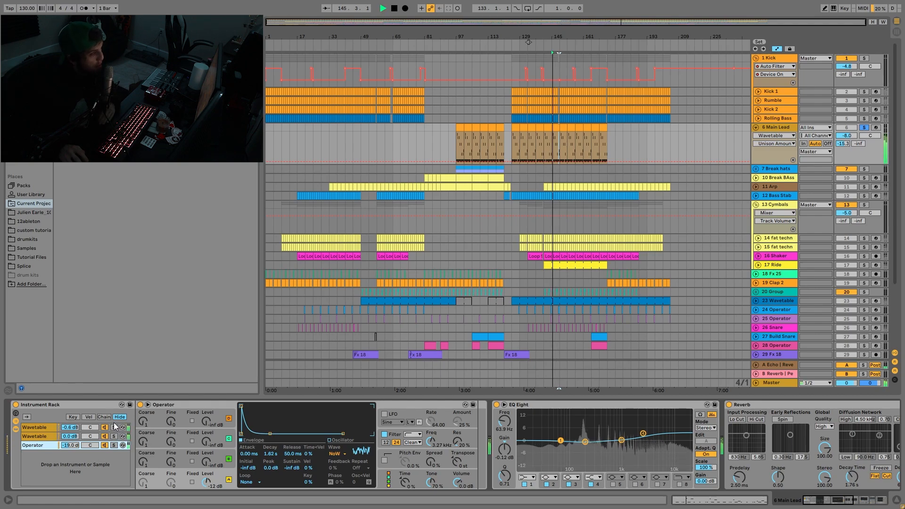
key(space)
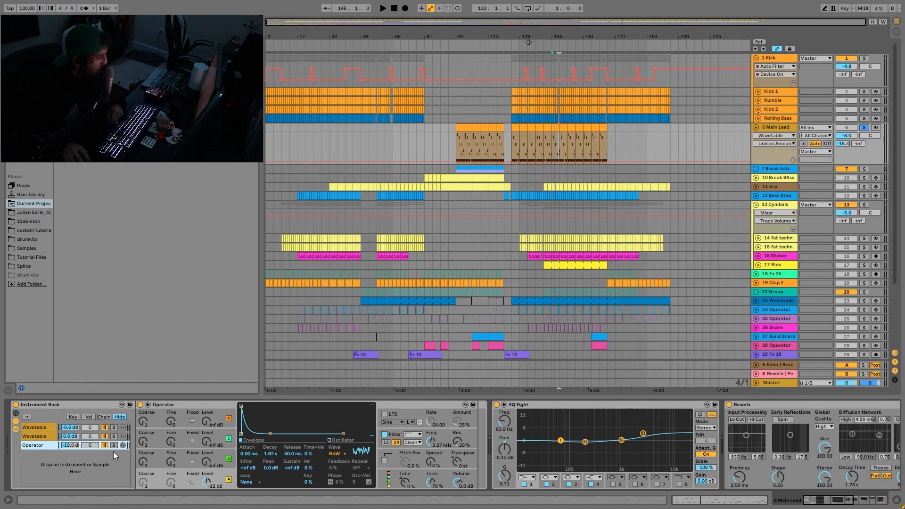
- Replay the full lead and examine its effects chain from EQ Eight through Reverb, Saturator and Auto Pan to Auto Filter
click(551, 291)
key(space)
scroll(535, 439, down, 2)
scroll(535, 439, down, 2)
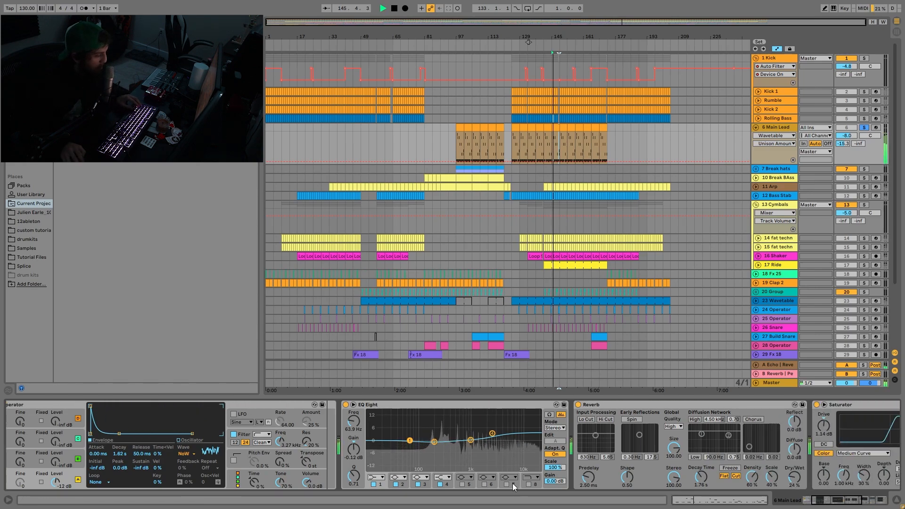
key(space)
scroll(460, 454, down, 3)
scroll(442, 461, down, 4)
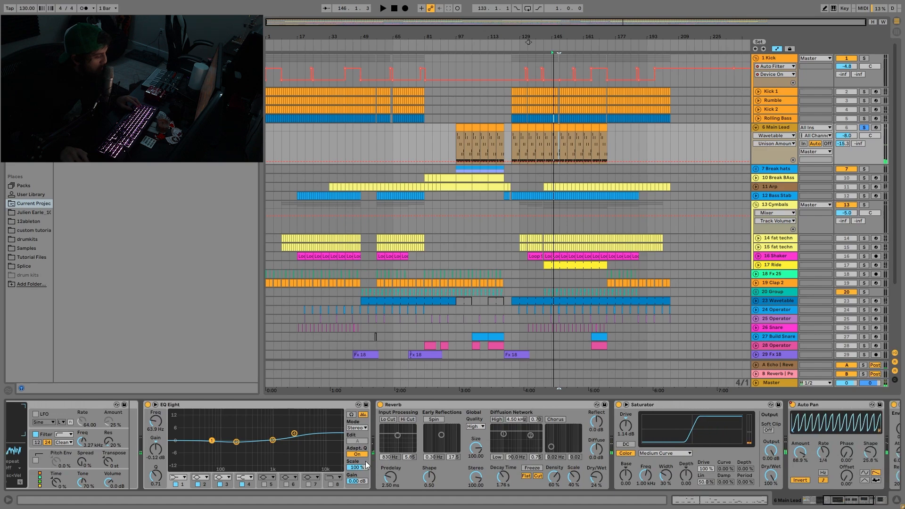
scroll(442, 474, down, 2)
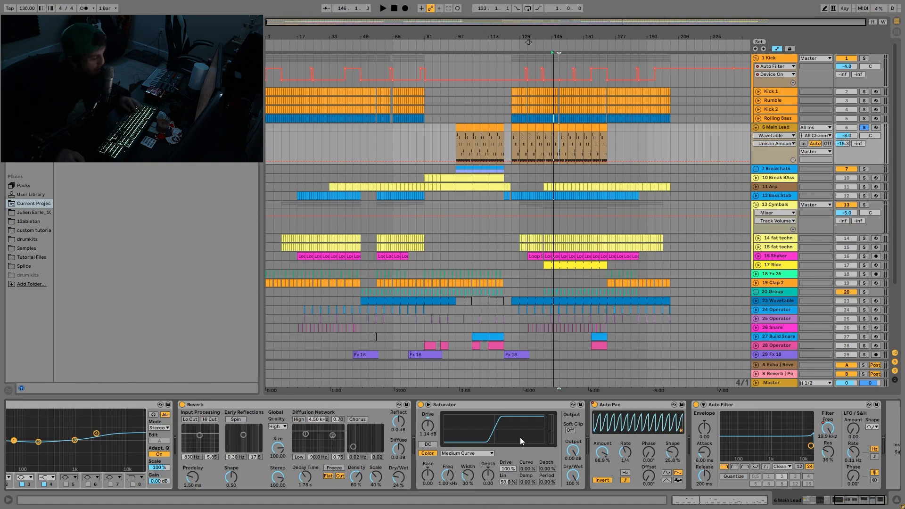
scroll(519, 437, right, 3)
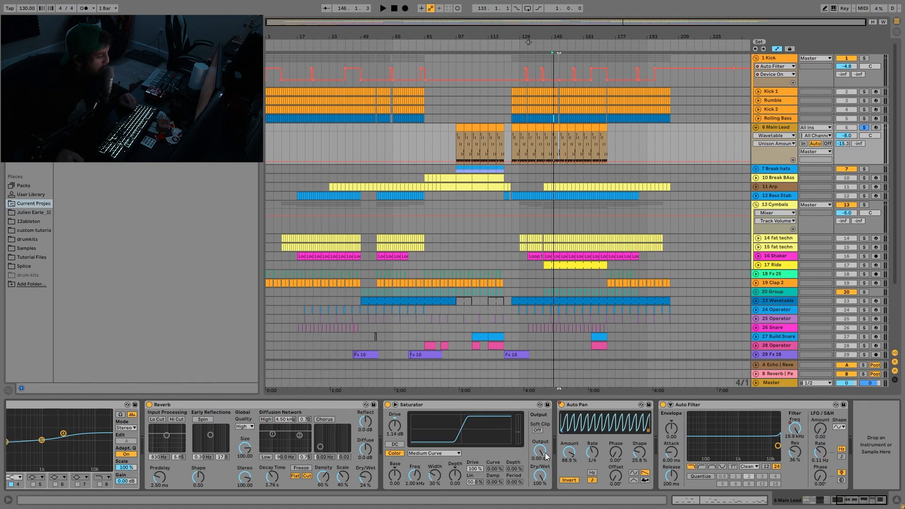
- Play the Main Lead with the Kick group soloed, and show the lead's Auto Pan Device On and Auto Filter Frequency automation
click(863, 58)
key(space)
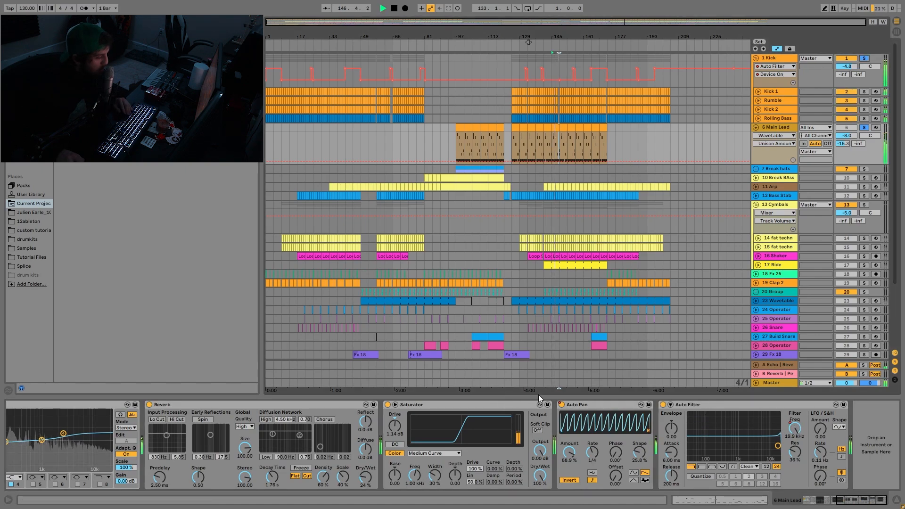
right_click(562, 405)
click(584, 407)
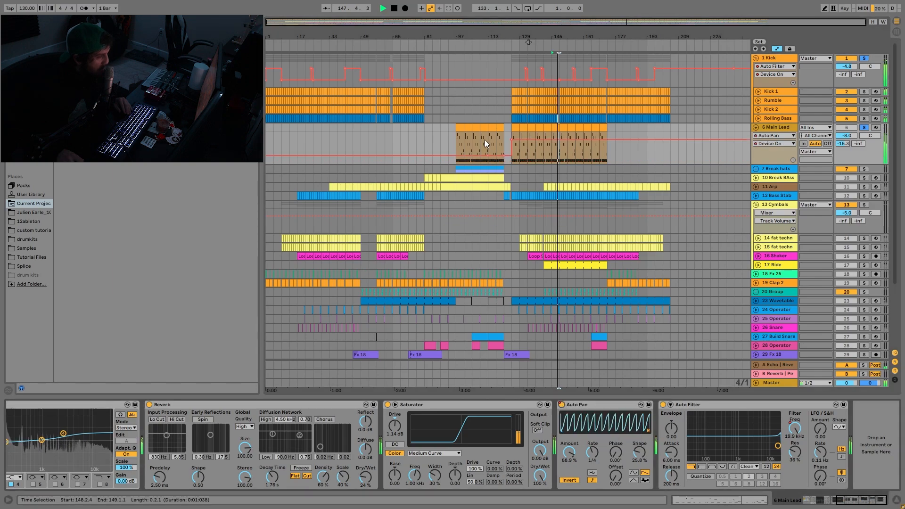
click(484, 139)
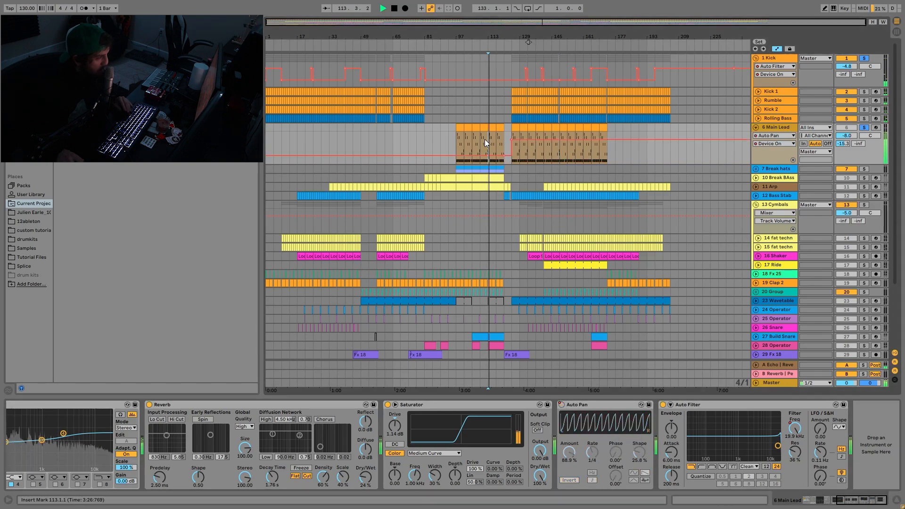
key(space)
click(794, 429)
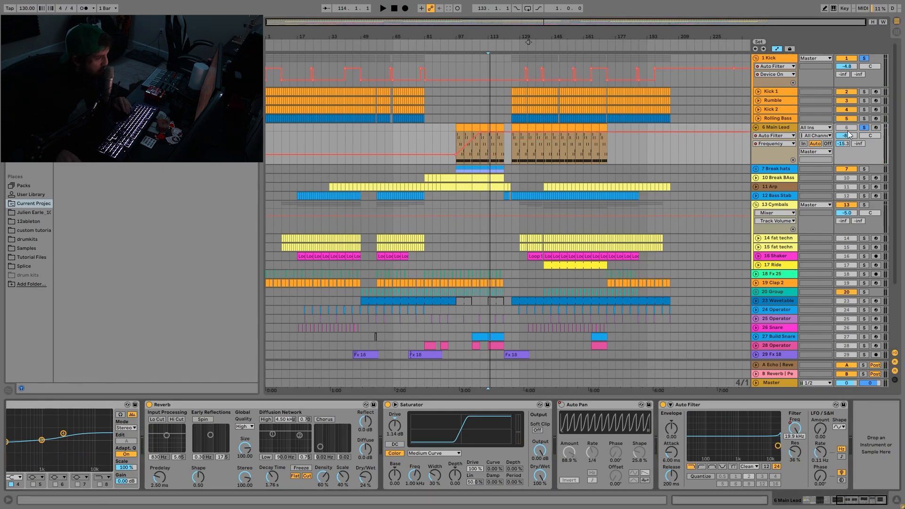
- Solo the Break hats group, unfold its two loop tracks, and play them from bar 109
click(864, 169)
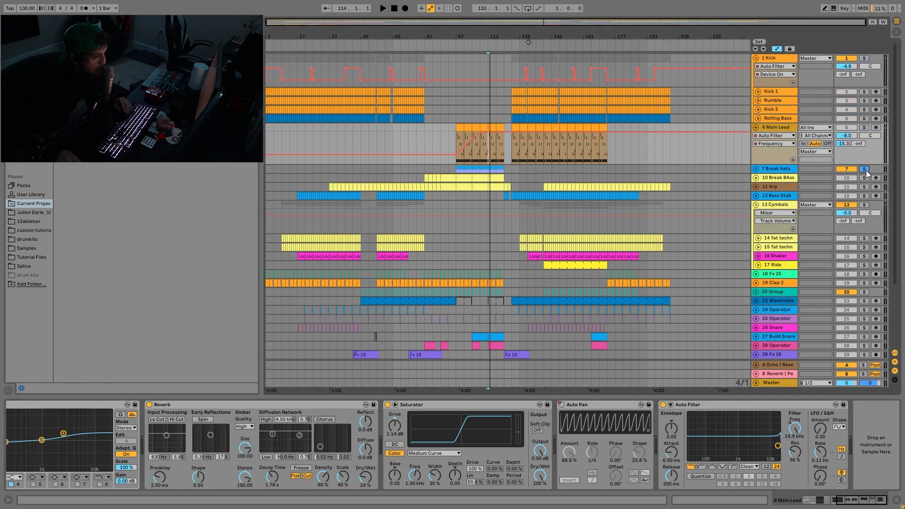
click(755, 169)
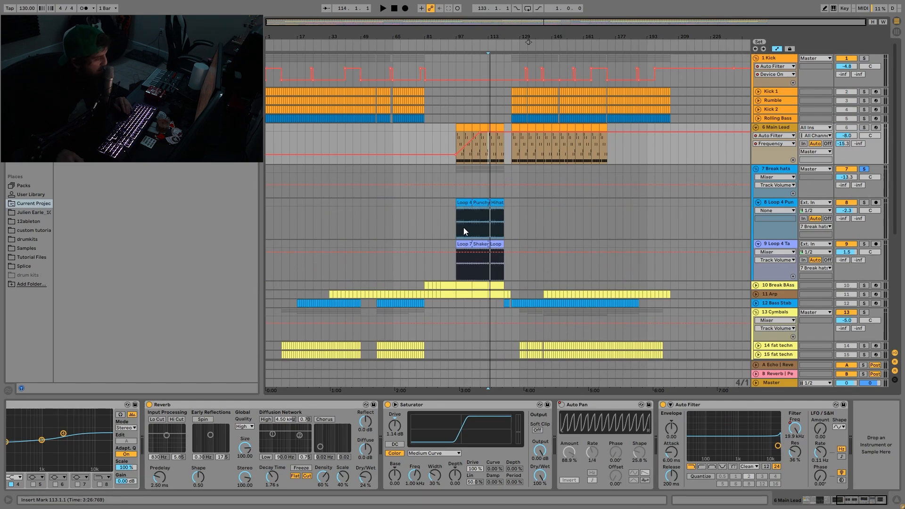
click(477, 223)
key(space)
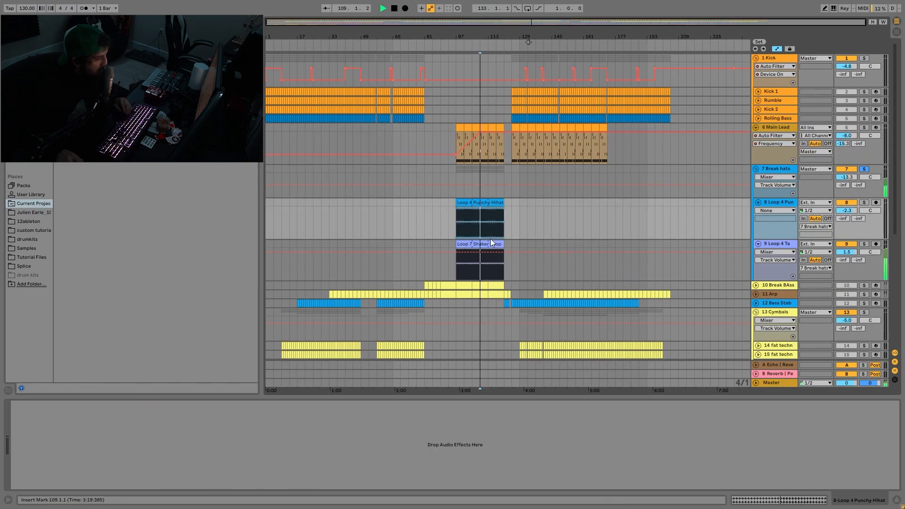
- Play the Break hats from bar 97, show the group's Auto Filter Frequency automation, and listen on from bars 109 and 117
click(482, 192)
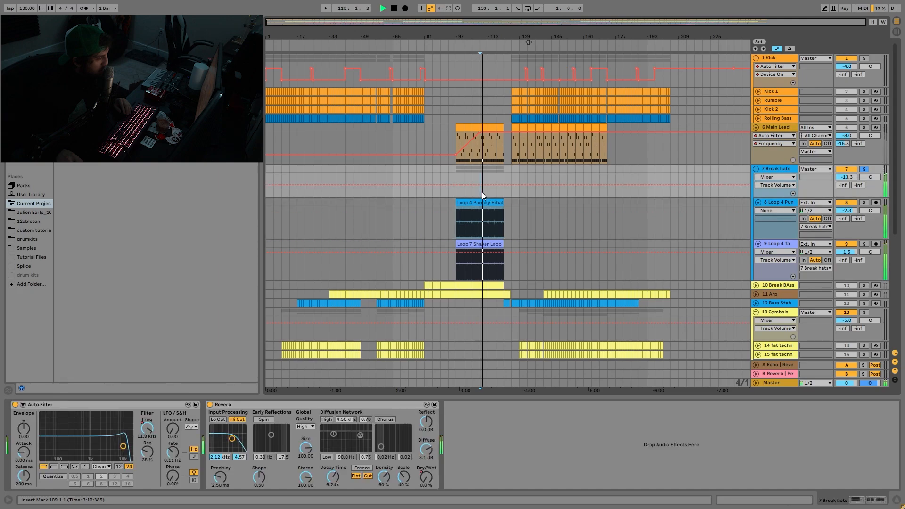
key(space)
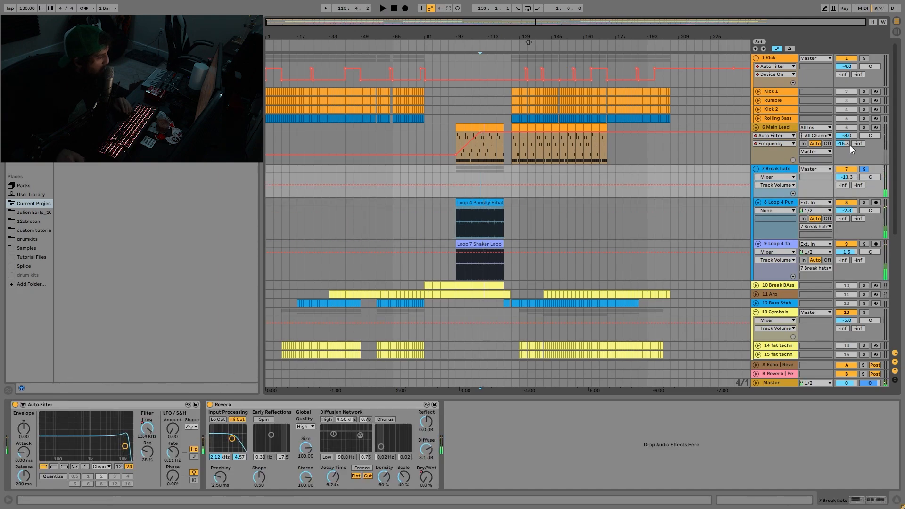
click(455, 179)
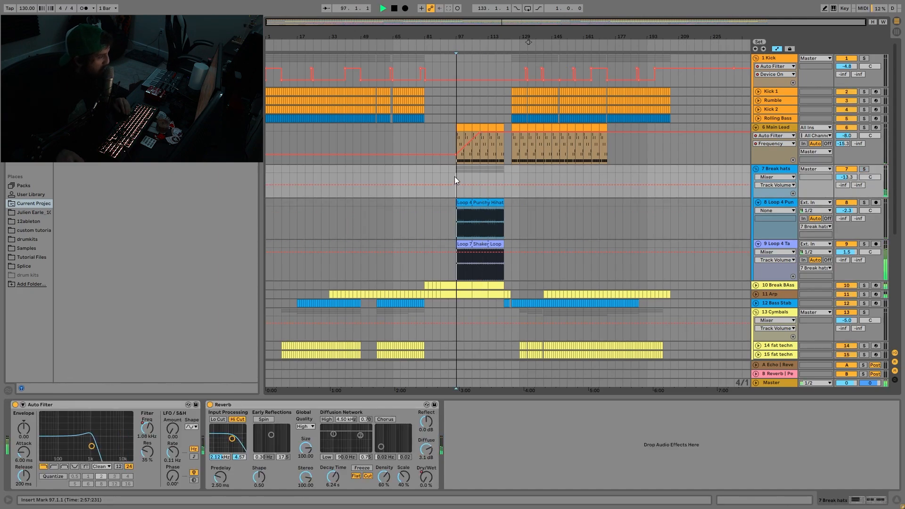
key(space)
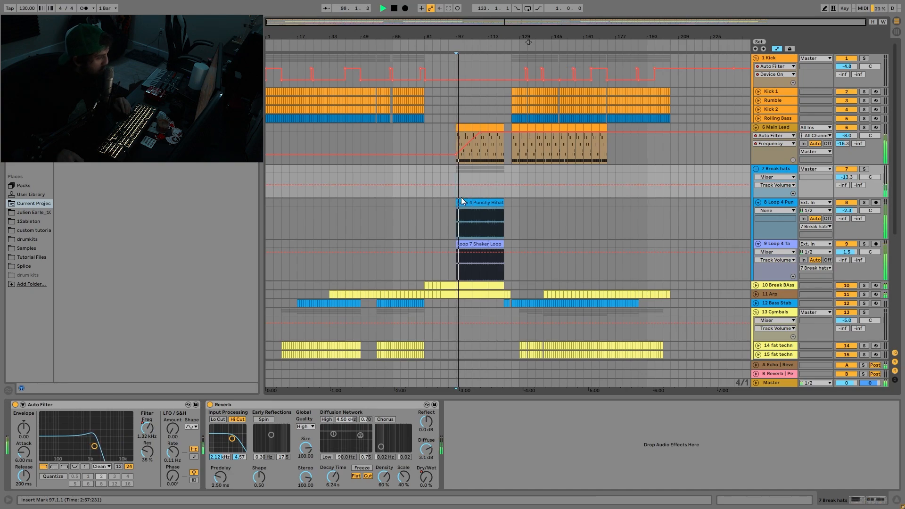
click(146, 431)
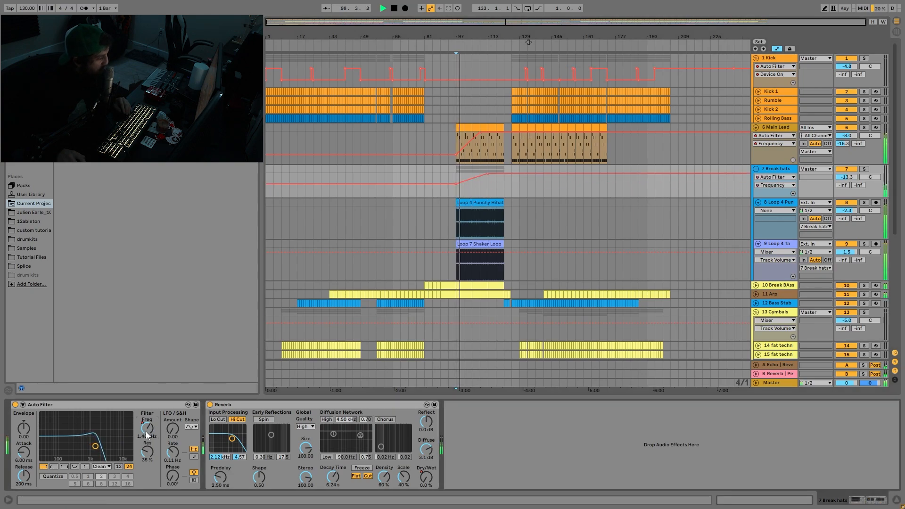
click(482, 191)
click(499, 191)
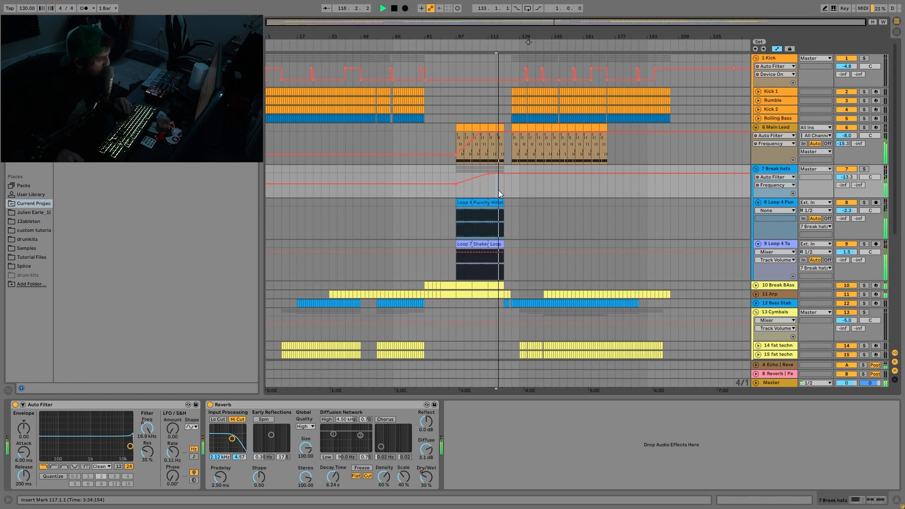
- Show the Break hats group's Reverb Dry/Wet automation and play the end of the break from bar 117
key(space)
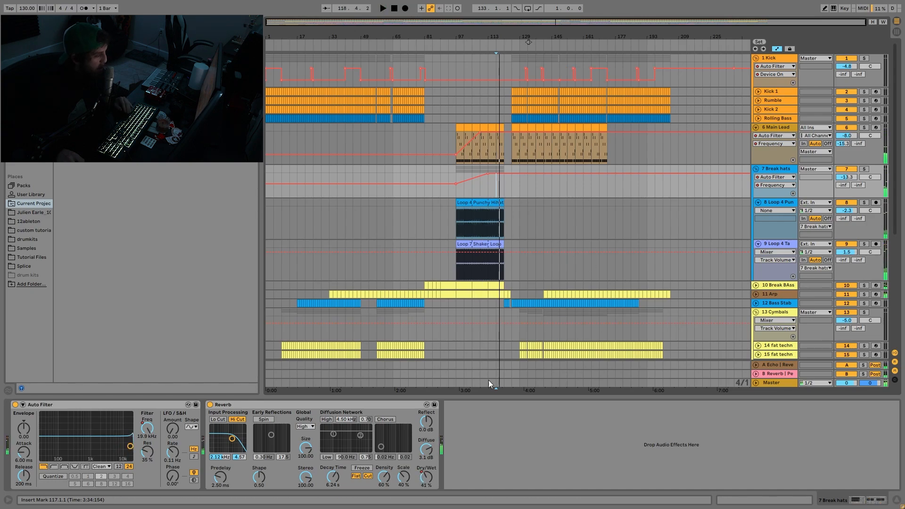
click(426, 478)
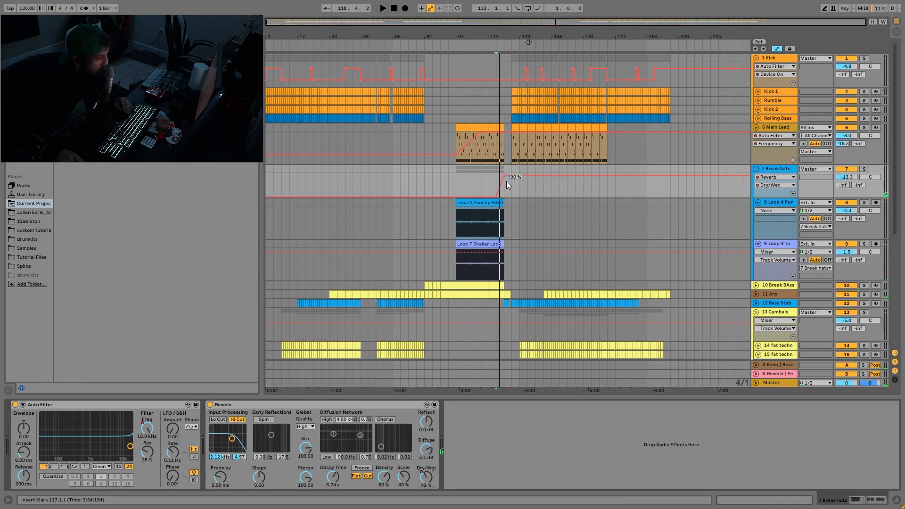
key(space)
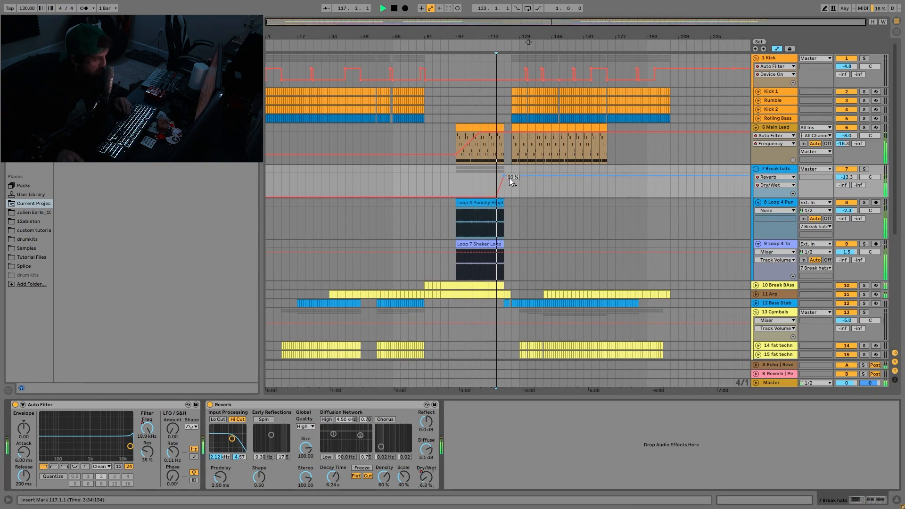
key(space)
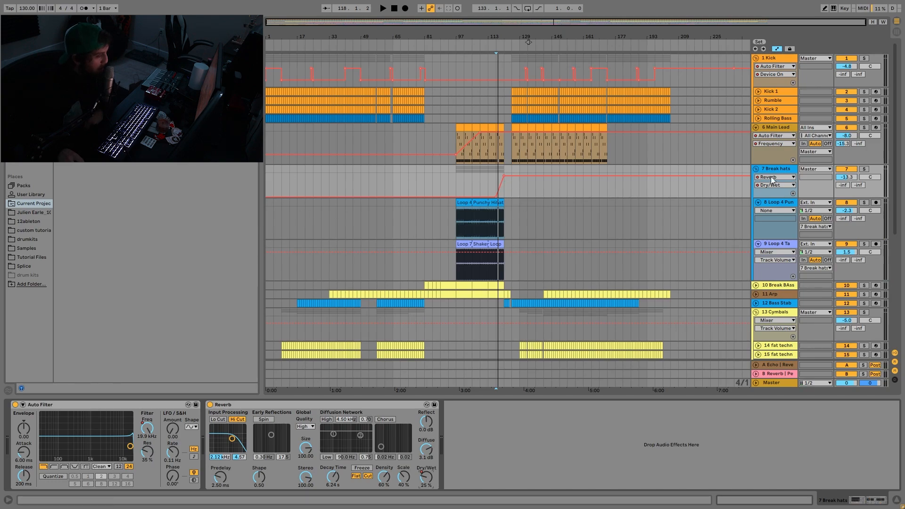
- Unsolo the Break hats group and play the break around bars 105 to 112 with the group deactivated, then reactivated
click(482, 184)
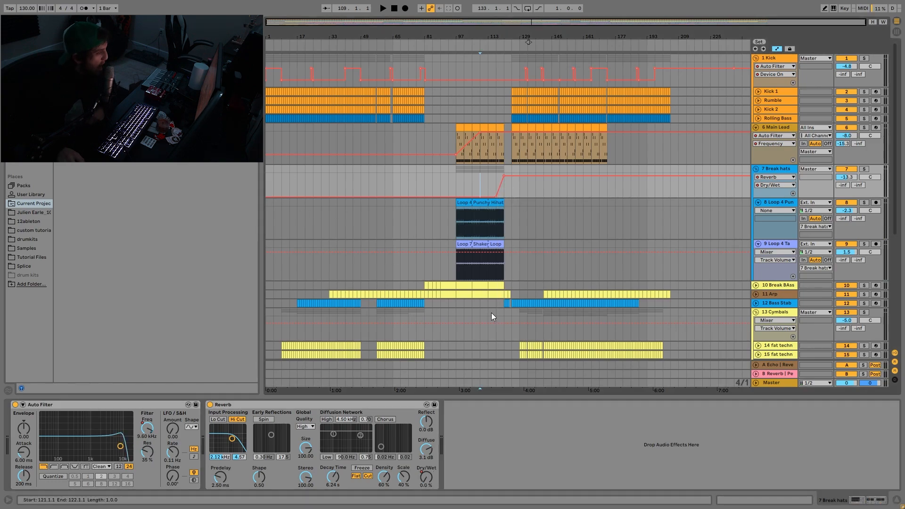
click(848, 169)
click(468, 181)
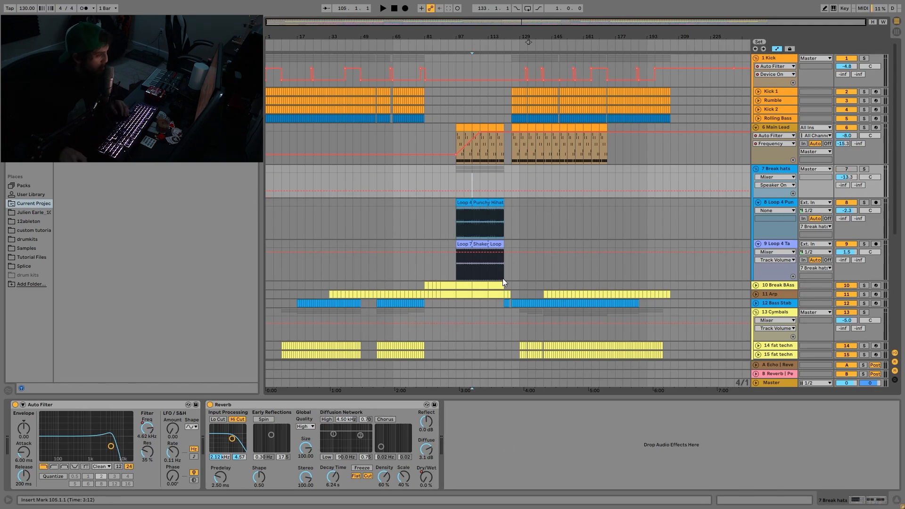
key(space)
click(481, 180)
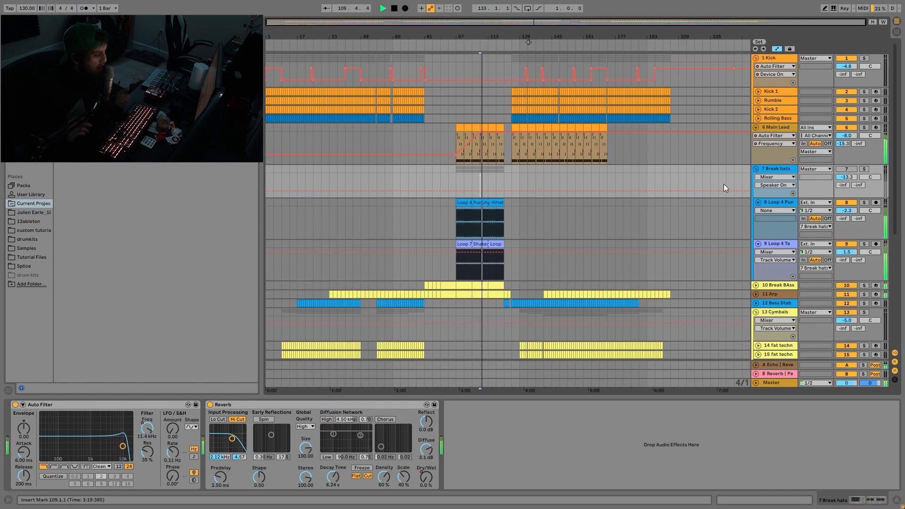
click(843, 169)
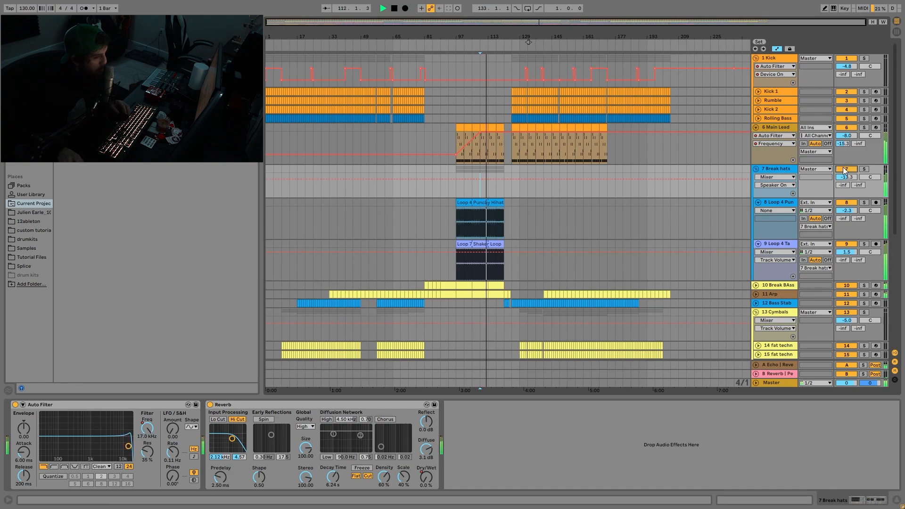
key(space)
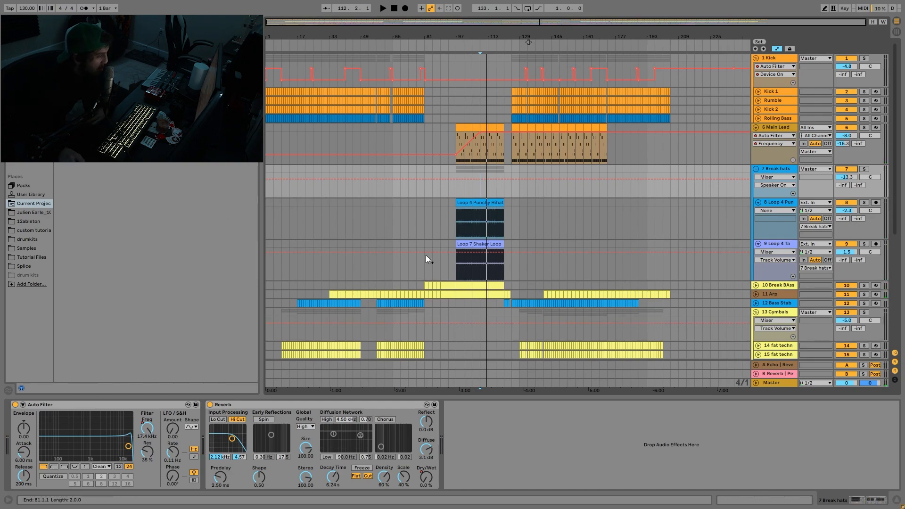
- Solo the Break BAss track, unfold it, open its clip at bar 105 and play it
scroll(587, 319, down, 3)
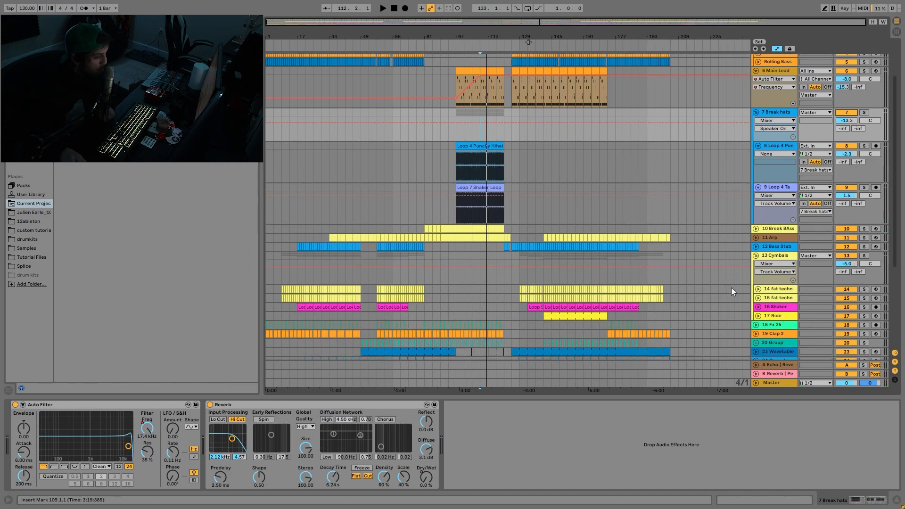
click(863, 228)
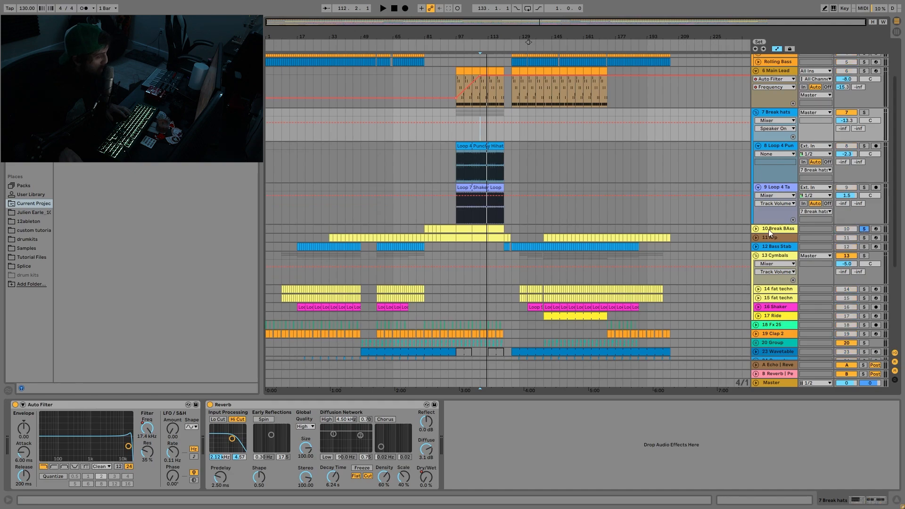
click(755, 228)
double_click(469, 229)
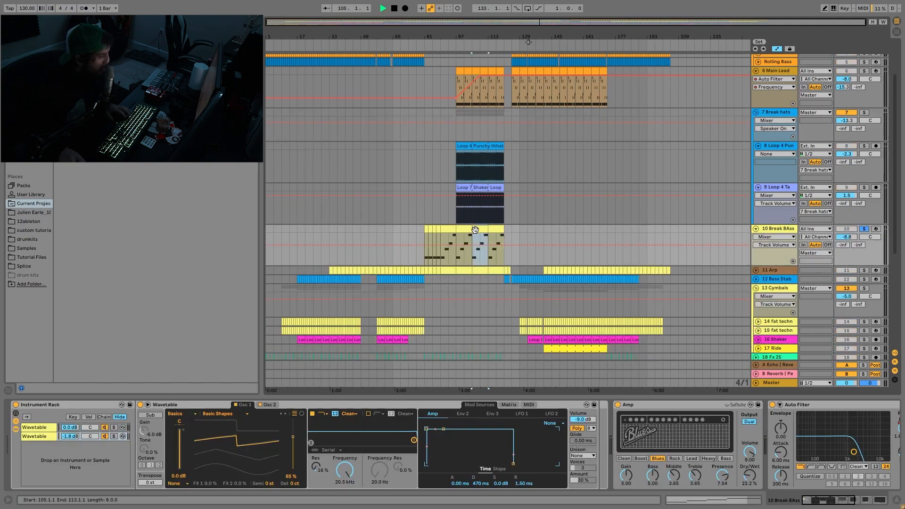
key(space)
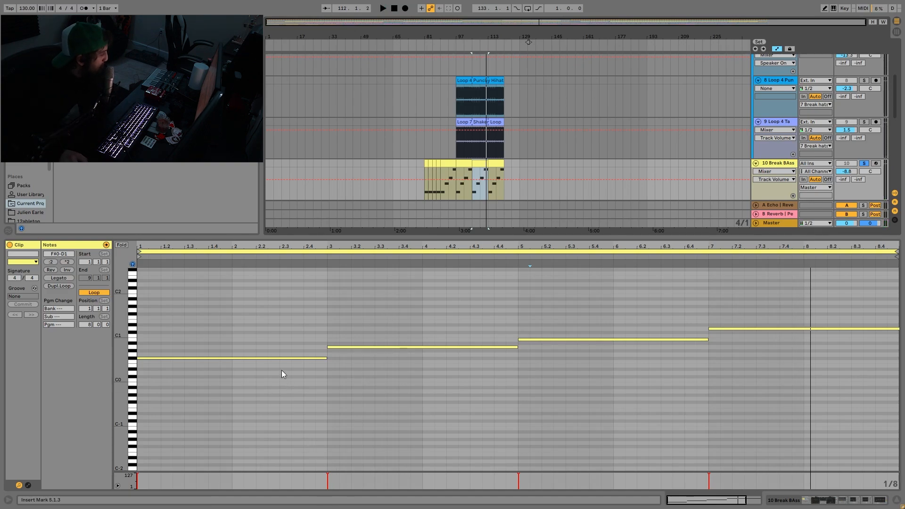
- Point out the four long notes of the Break BAss clip in order, from F#0 up to D1
drag(250, 318, 279, 412)
drag(382, 292, 394, 406)
click(588, 296)
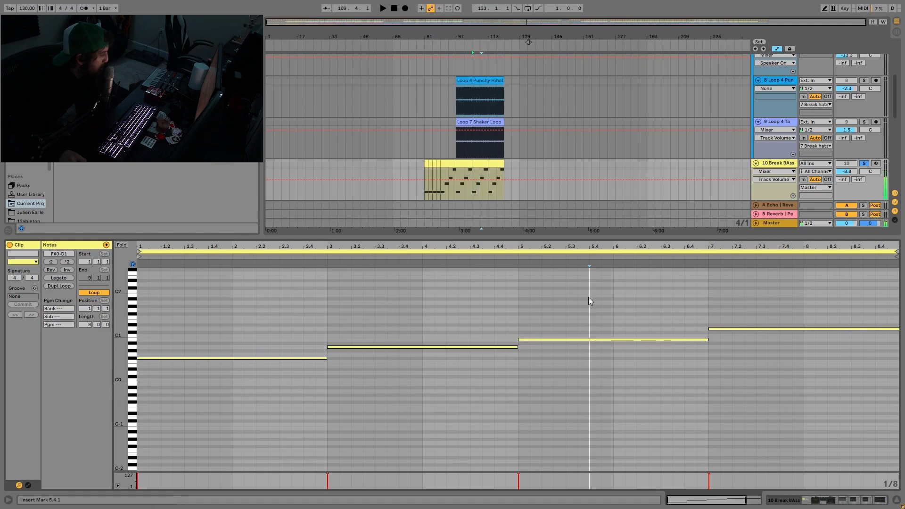
drag(588, 297, 608, 404)
drag(762, 379, 799, 318)
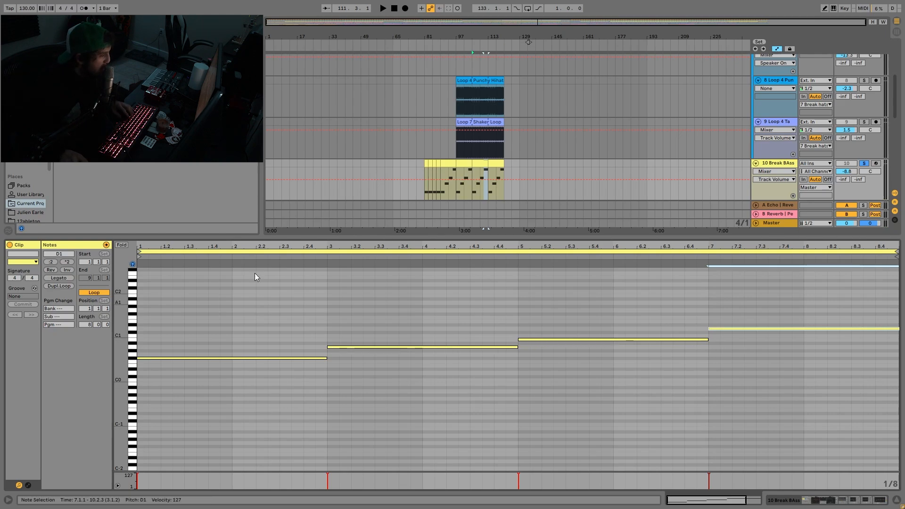
- Look over the Main Lead and Break hats above the bass clip, and select the clip's D1, A0 and F#0 notes
click(482, 164)
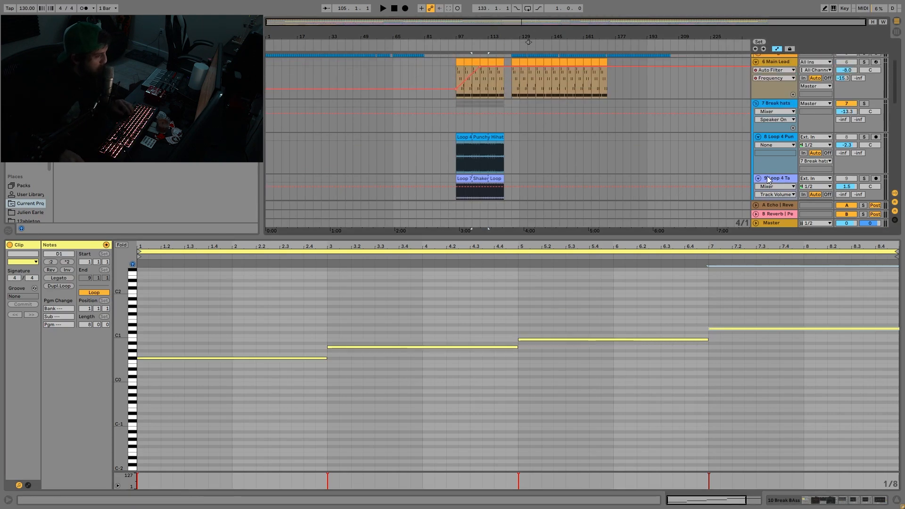
scroll(767, 199, up, 5)
scroll(767, 199, down, 3)
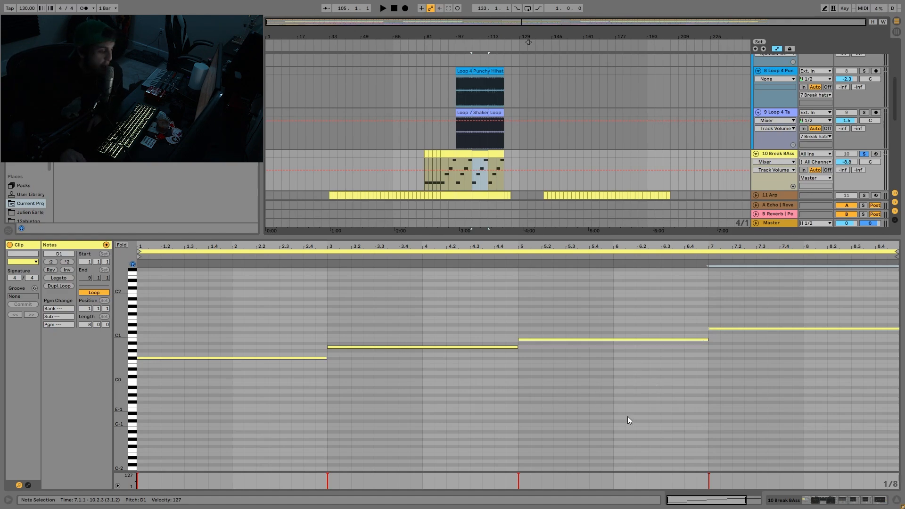
drag(771, 292, 790, 403)
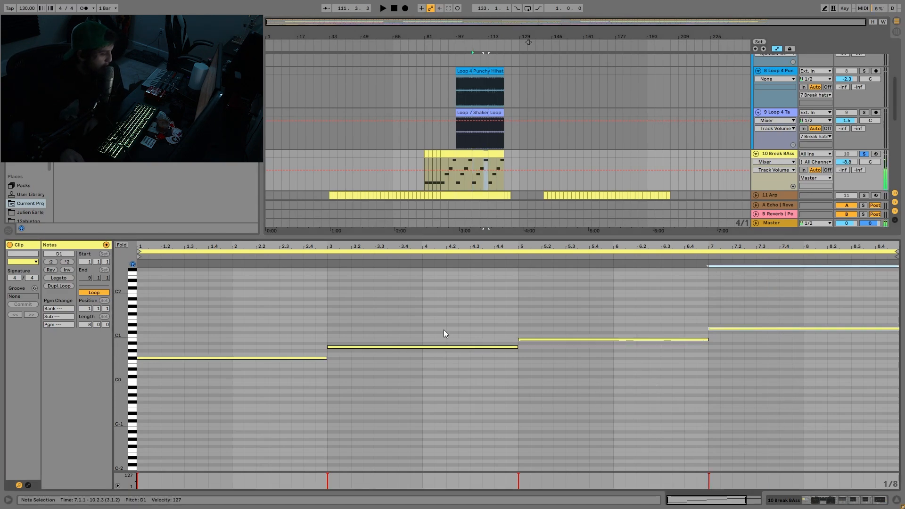
click(436, 347)
click(275, 360)
click(276, 358)
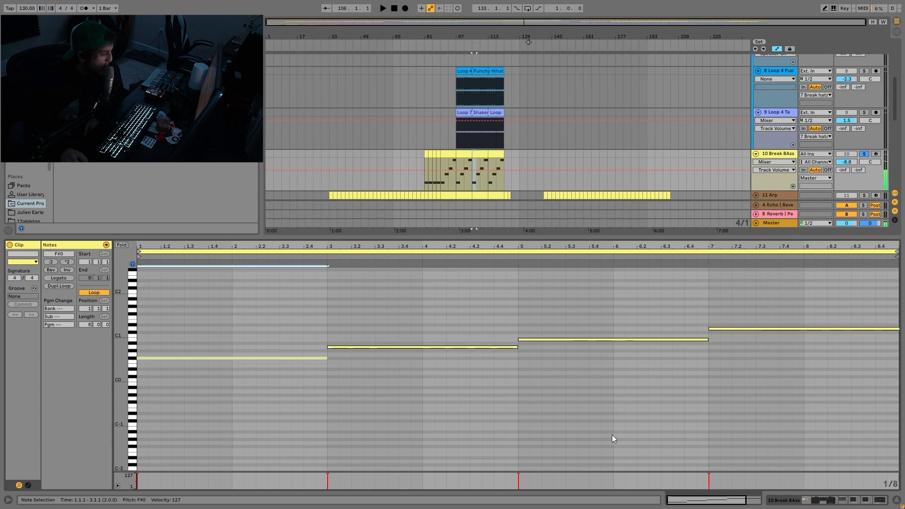
- Audition the bass clip's high and low notes again, comparing the final D1 with the opening F#0
drag(669, 311, 671, 430)
drag(743, 403, 786, 298)
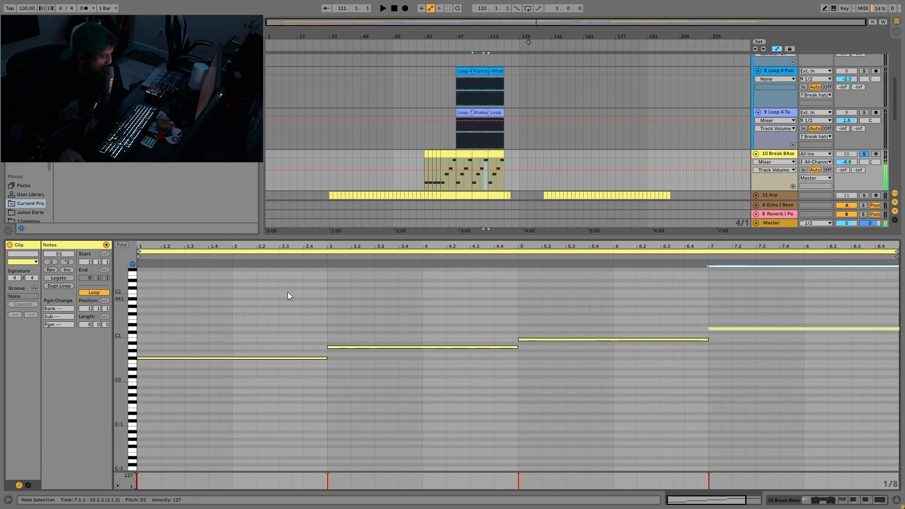
drag(166, 317, 202, 443)
drag(612, 287, 619, 409)
drag(744, 388, 750, 314)
drag(196, 312, 196, 445)
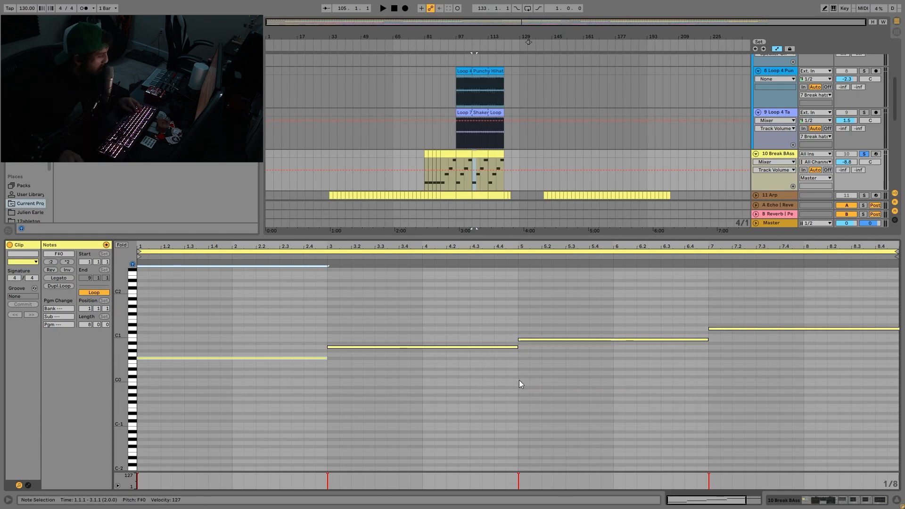
- Try the bass clip's last note one semitone lower at C#1, audition the progression, and return the note to D1
click(732, 328)
key(Down)
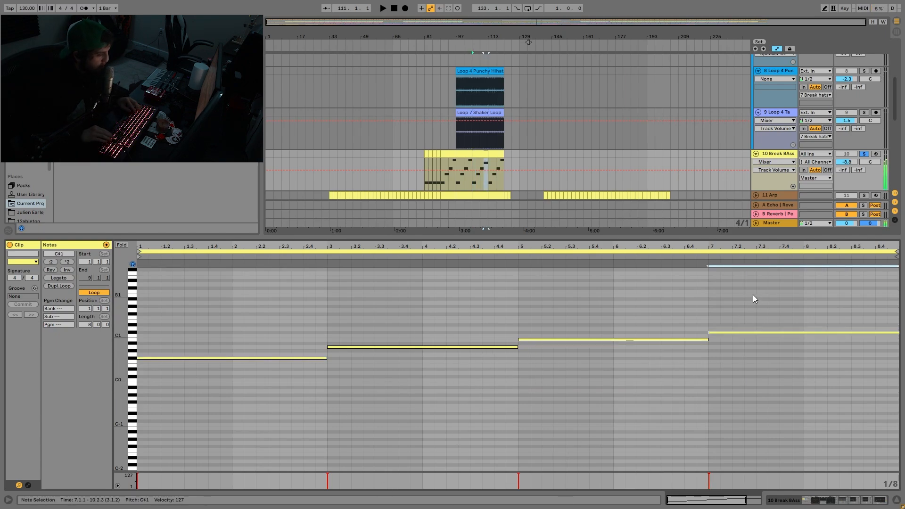
drag(220, 306, 244, 434)
drag(407, 424, 420, 334)
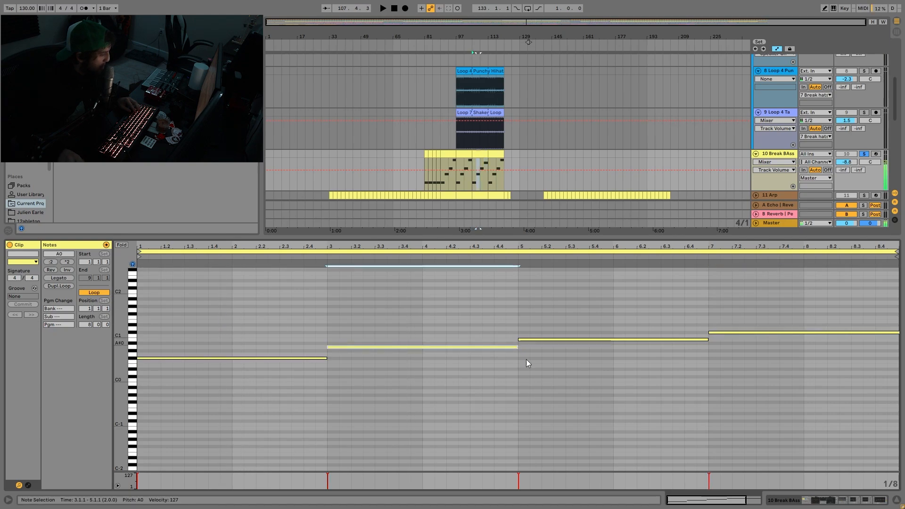
drag(528, 361, 541, 332)
drag(764, 299, 778, 414)
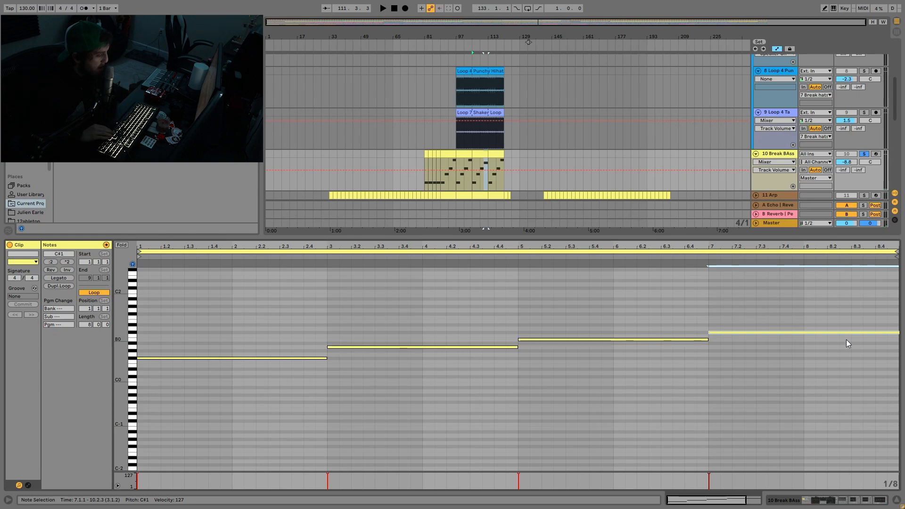
key(Up)
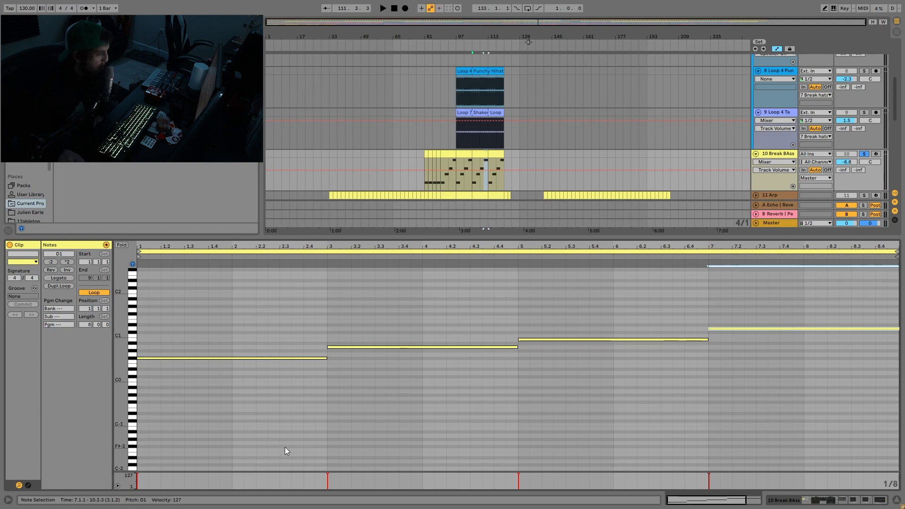
- Play the Break BAss clip with its original note progression, selecting the A0 note and the final D1 note
drag(284, 447, 477, 417)
key(space)
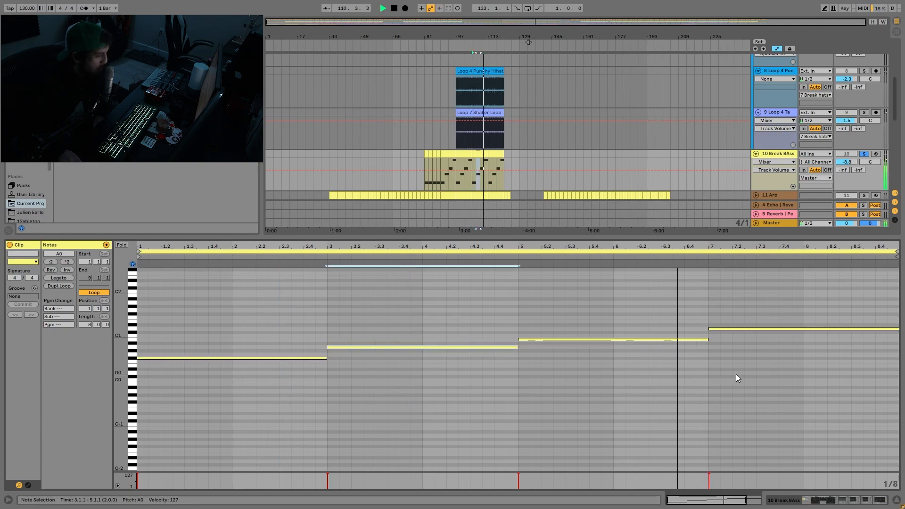
drag(735, 376, 758, 280)
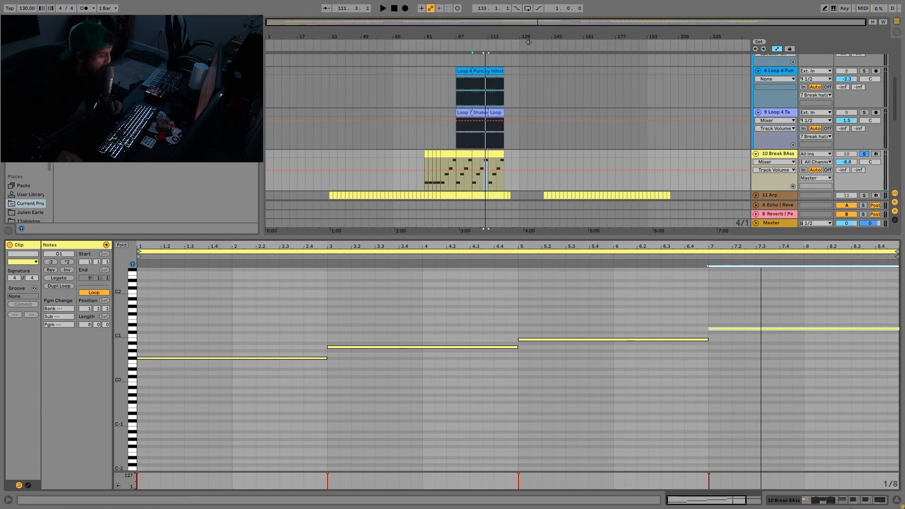
- Show the Break BAss device chain, solo the Instrument Rack's first Wavetable chain and play it from bar 105
click(821, 499)
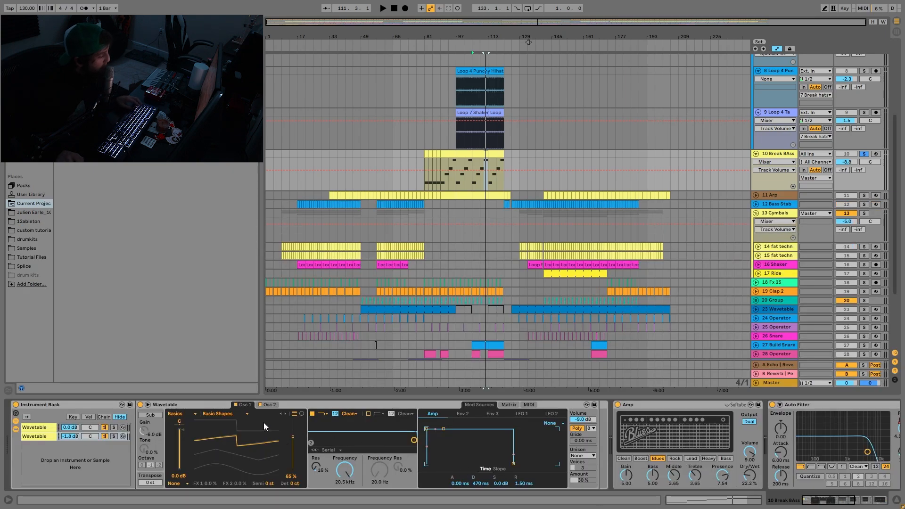
click(40, 427)
key(space)
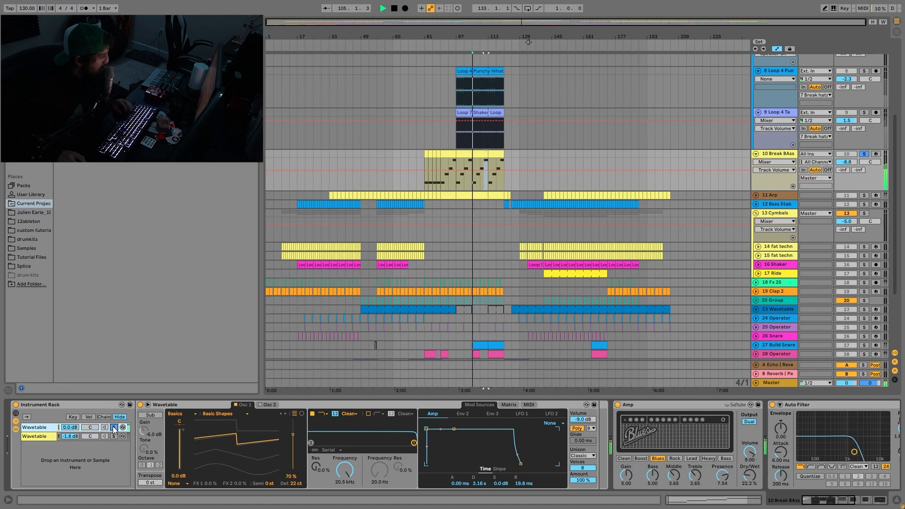
- Play the bass clip from bar 113 with the first Wavetable chain, then solo the second Wavetable chain, replay it and show its Osc 2
click(494, 153)
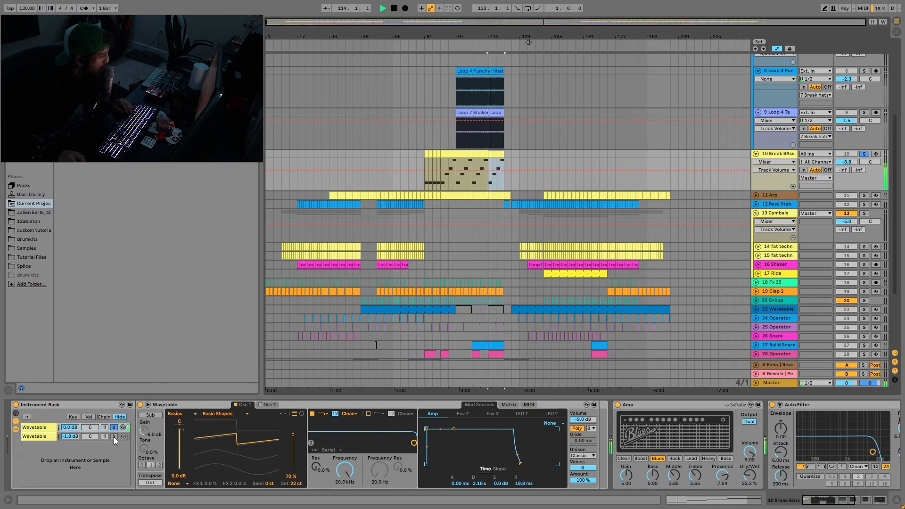
key(space)
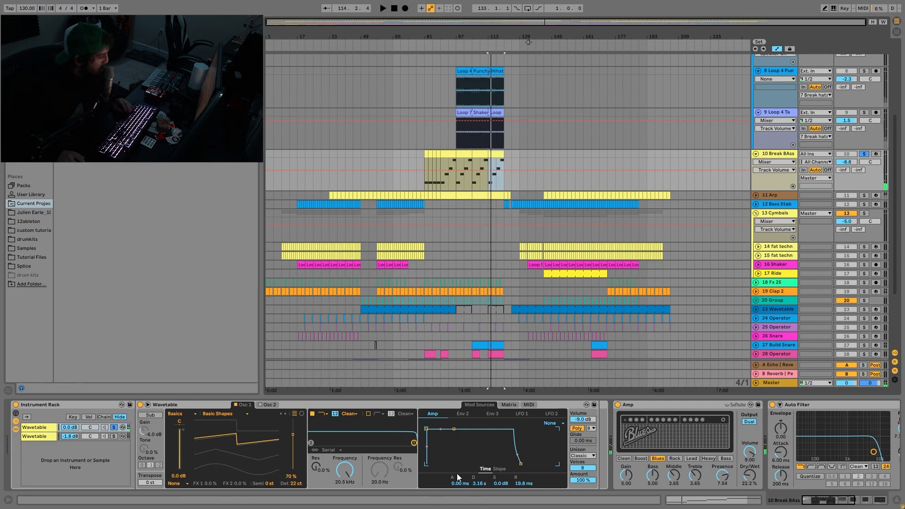
click(114, 435)
key(space)
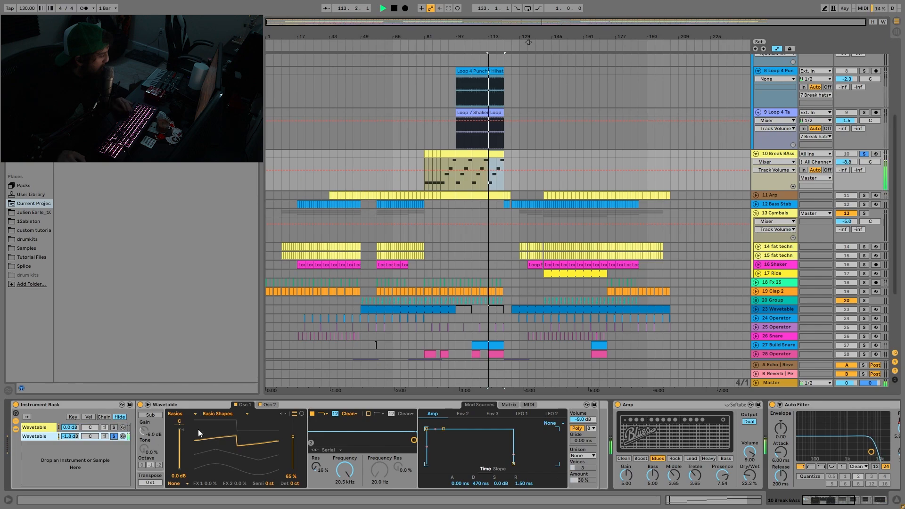
click(266, 404)
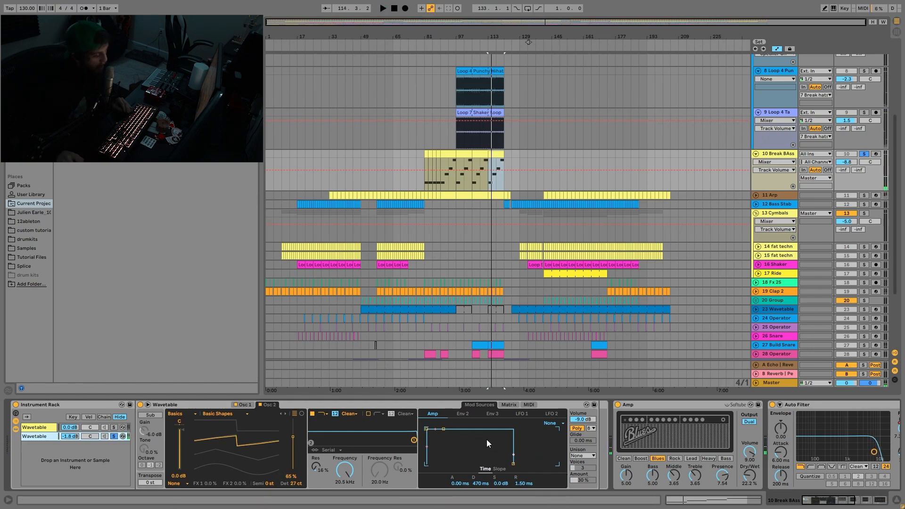
- Turn off the second Wavetable chain's solo and play both Instrument Rack chains together from bar 113
click(113, 435)
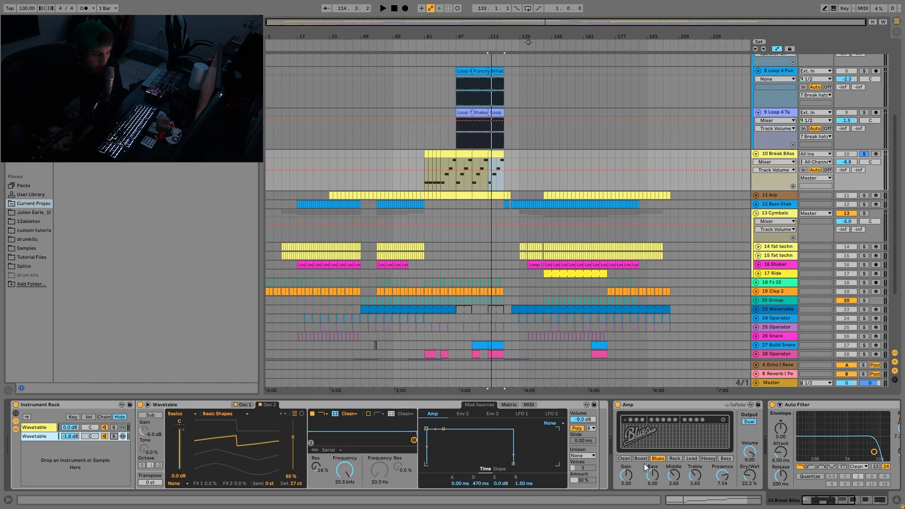
key(space)
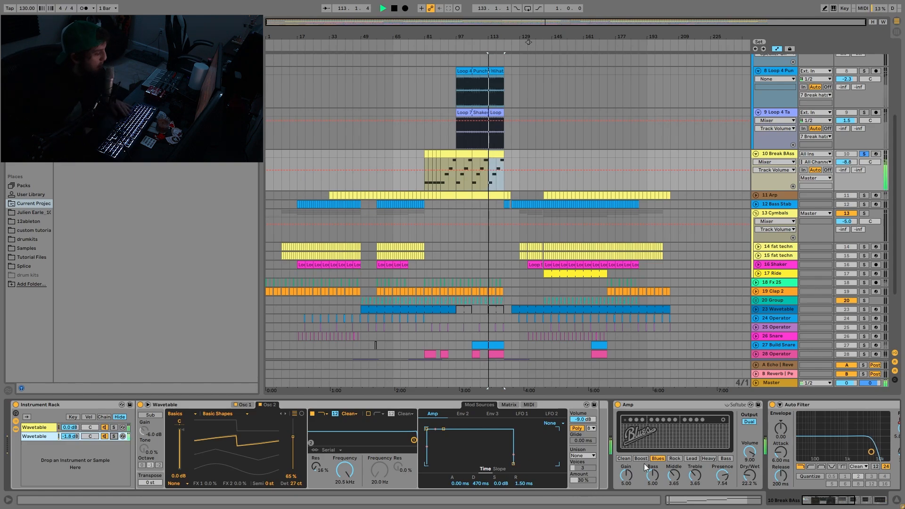
key(space)
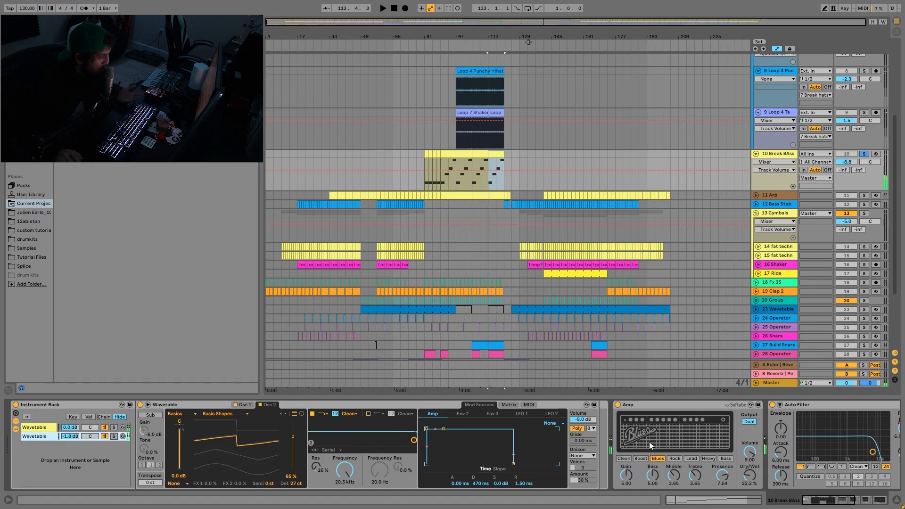
- Show the first Auto Filter's Frequency automation on the Break BAss track and select bars 81 to 121
scroll(452, 443, right, 3)
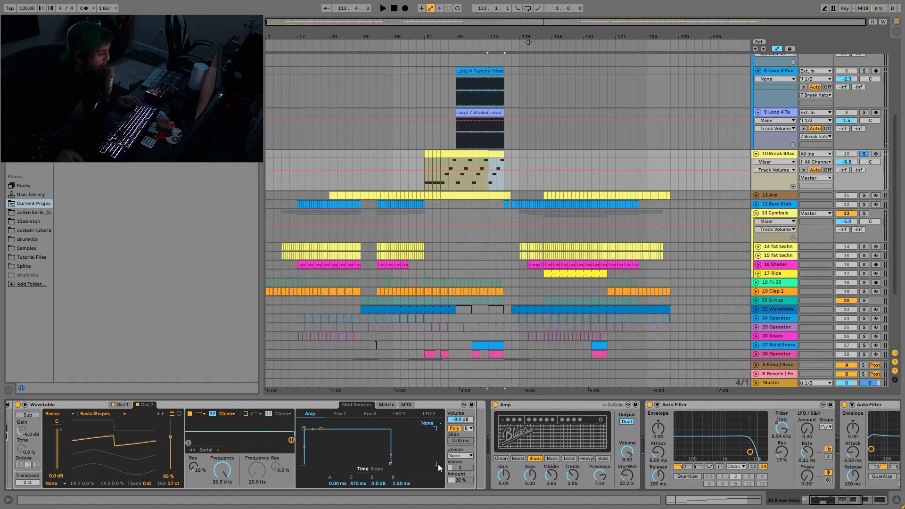
scroll(564, 445, right, 3)
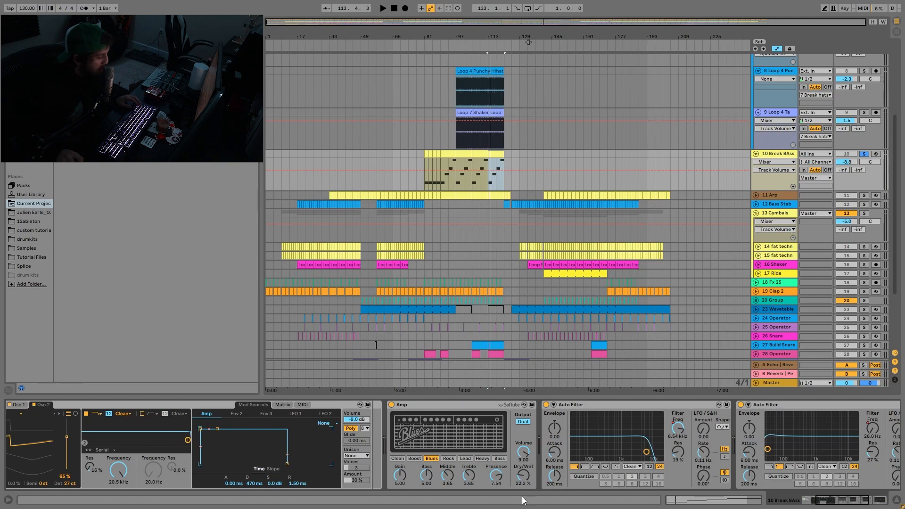
scroll(523, 479, right, 2)
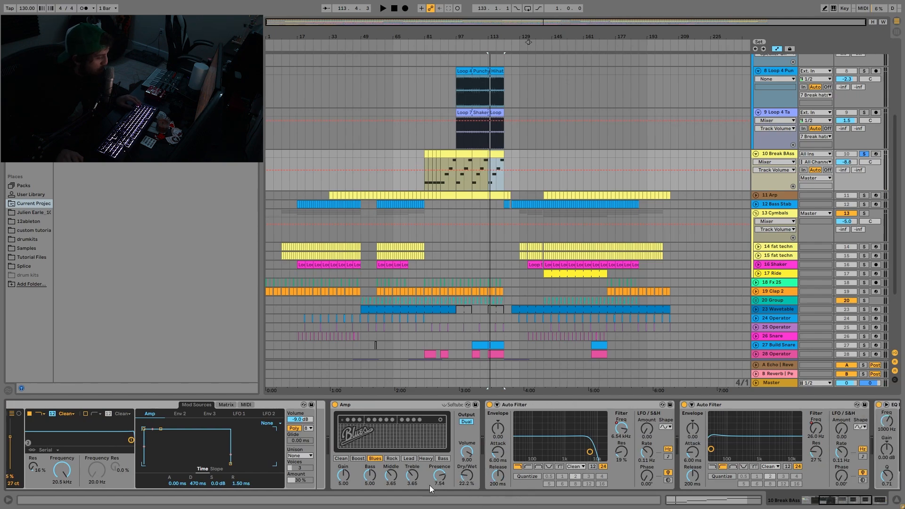
click(618, 430)
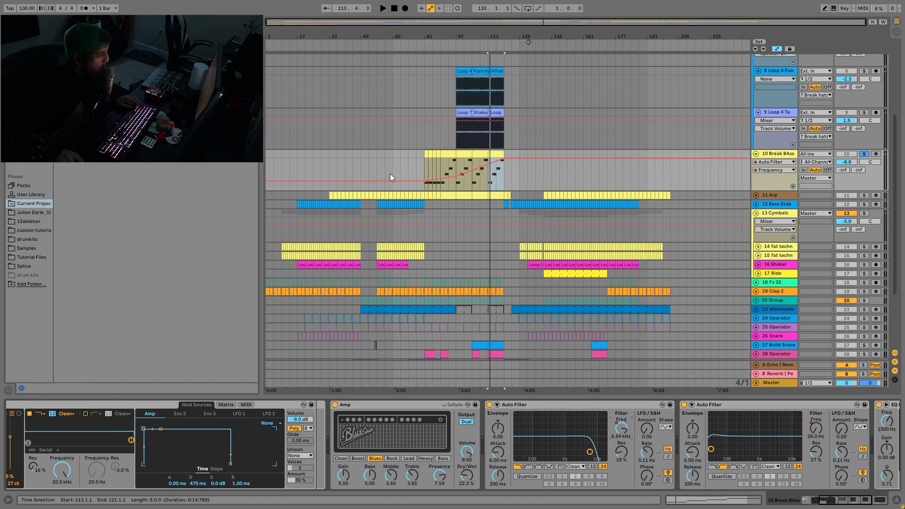
drag(435, 182, 476, 174)
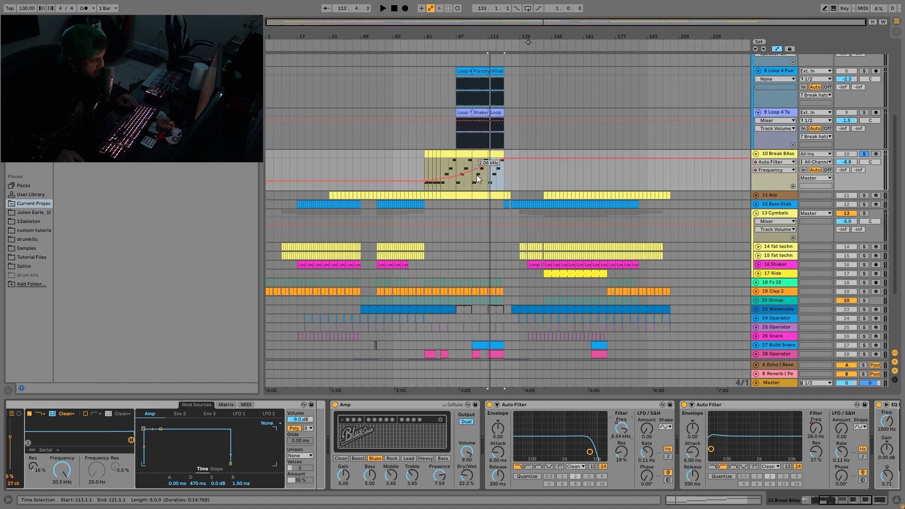
drag(421, 171, 503, 156)
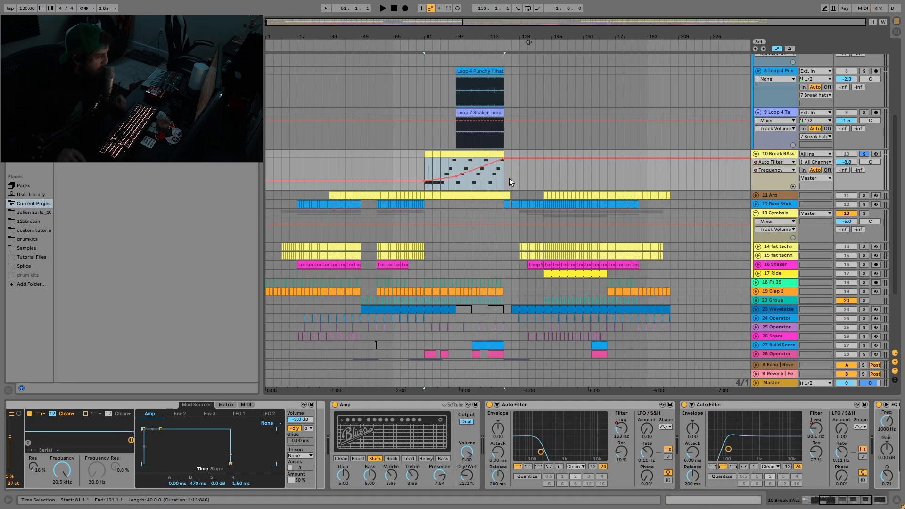
- Audition the bass filter sweep near its end at about bar 117 and again from about bar 102
click(488, 183)
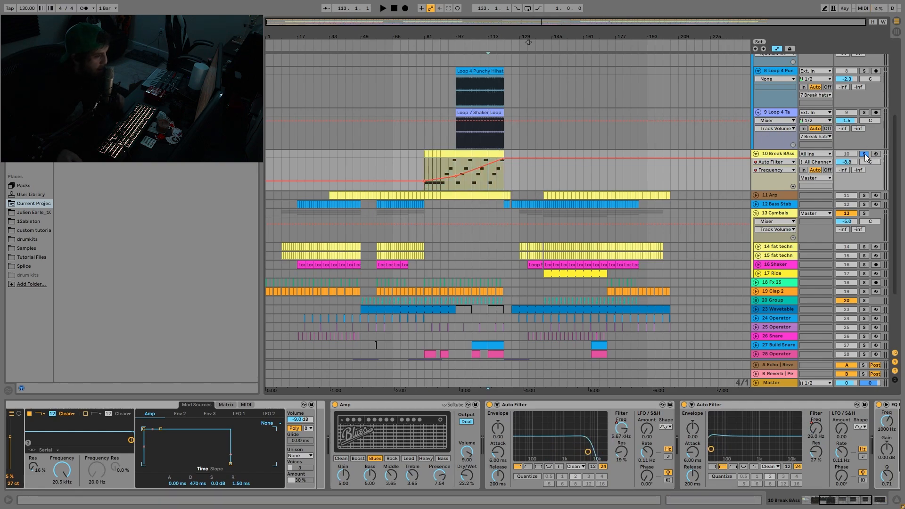
click(496, 43)
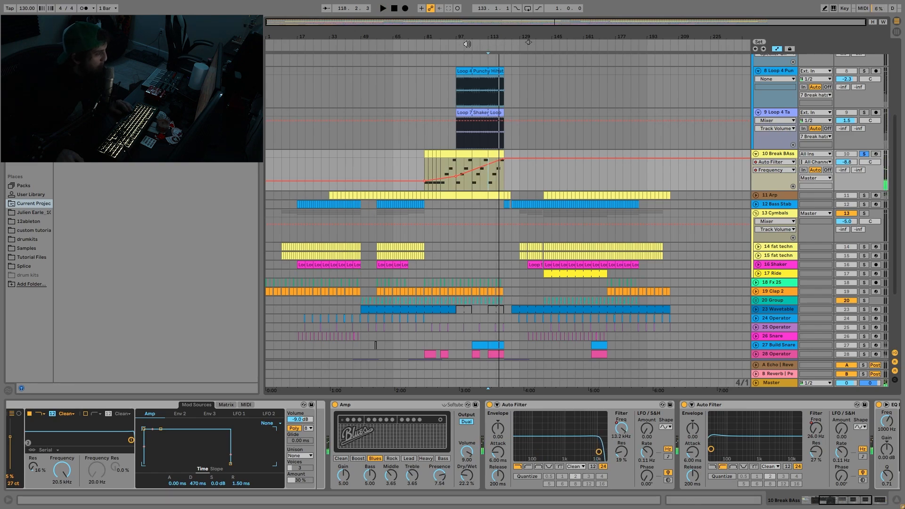
click(468, 47)
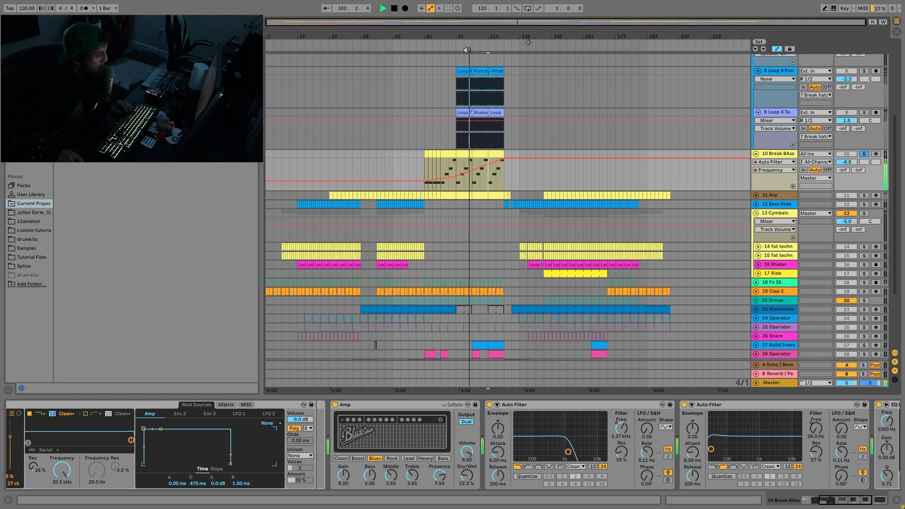
key(space)
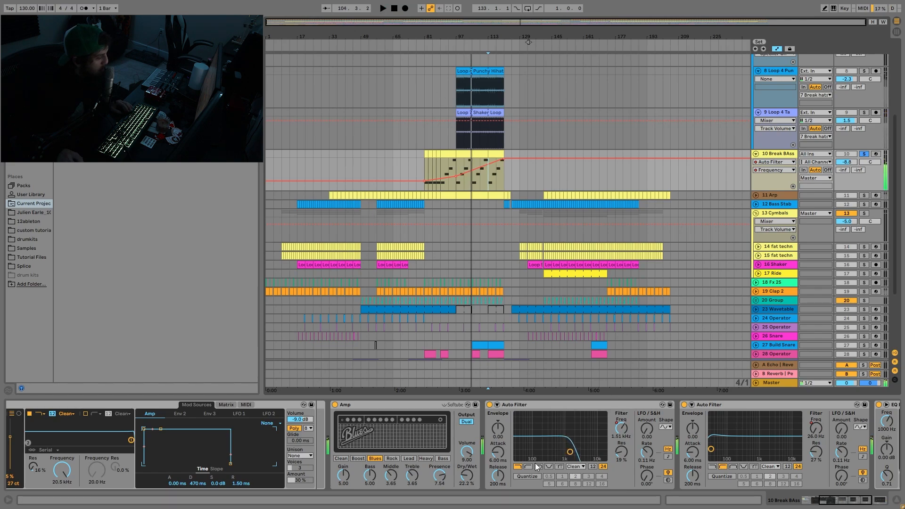
- Show the second Auto Filter's Frequency automation and play the bass from bar 81
click(816, 429)
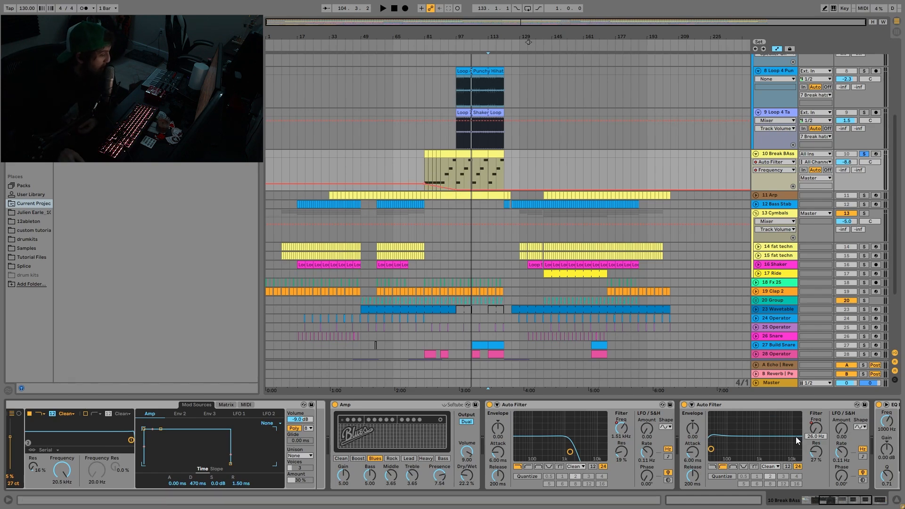
click(424, 172)
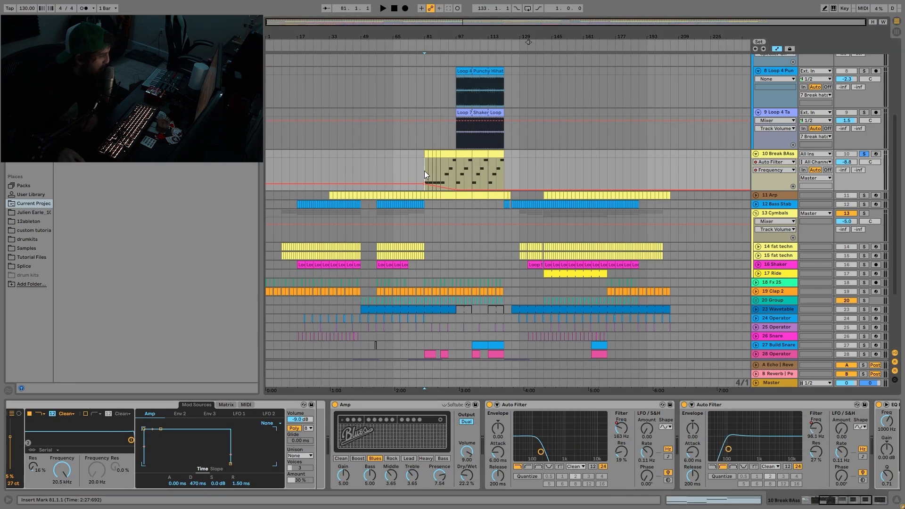
key(space)
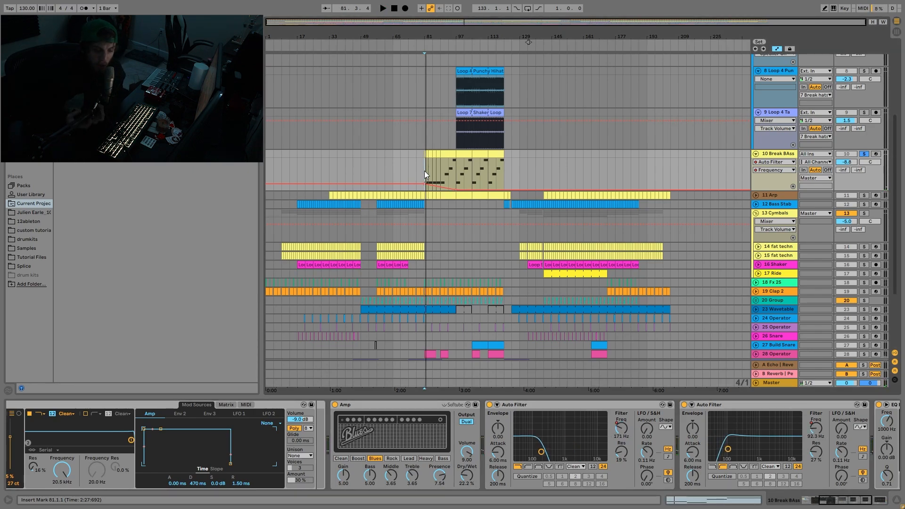
- Show the EQ Eight at the end of the bass device chain, select its low-cut band 1 and review the track list
scroll(608, 453, right, 10)
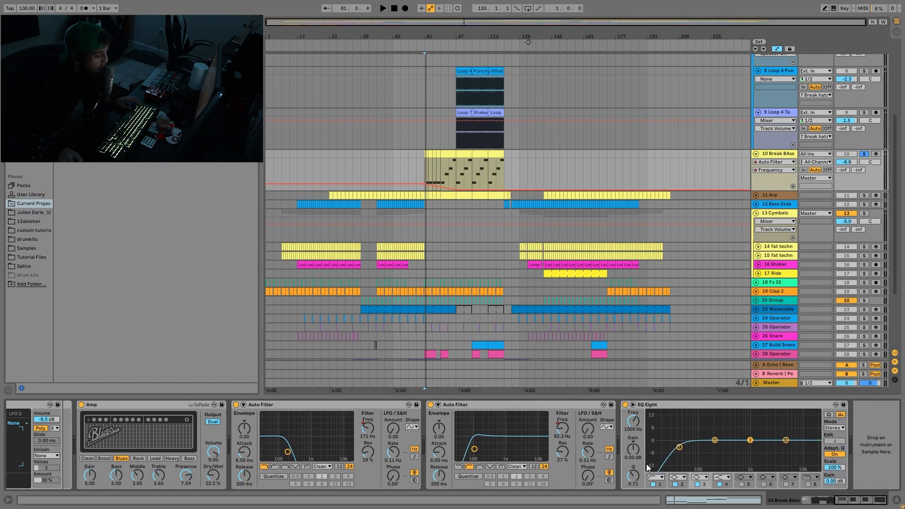
click(678, 447)
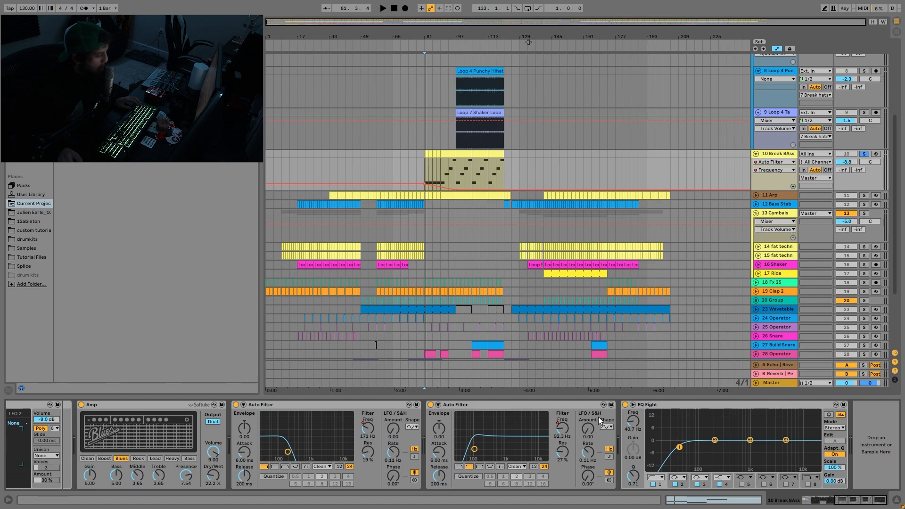
scroll(793, 173, up, 5)
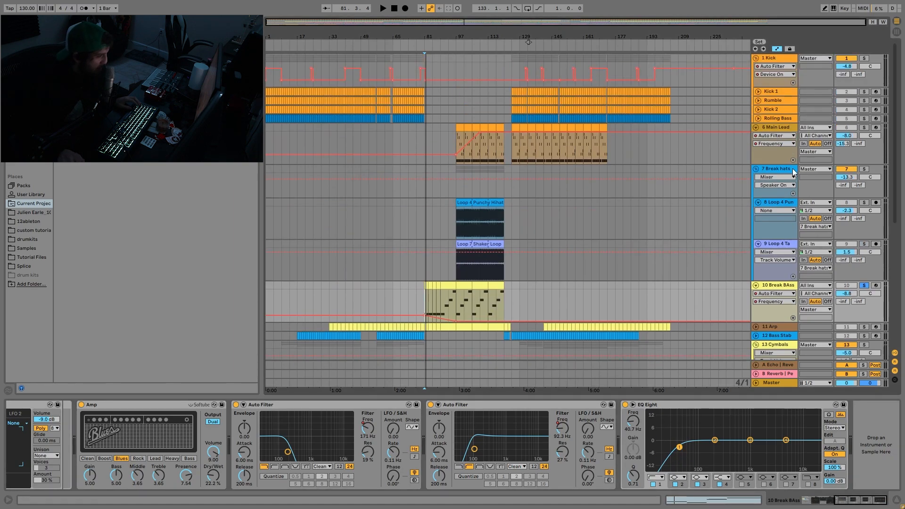
scroll(747, 257, down, 5)
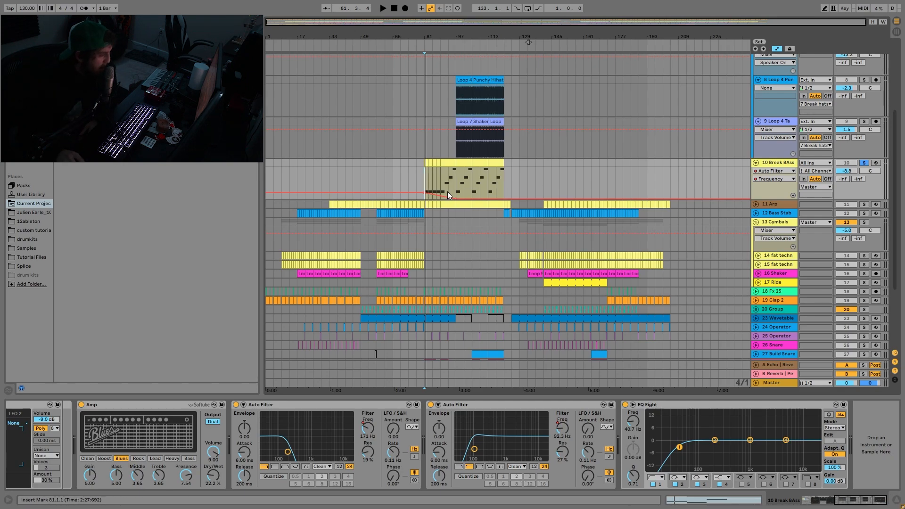
- Solo and unfold the Arp track, play it from bar 105 and open its clip's notes
click(476, 173)
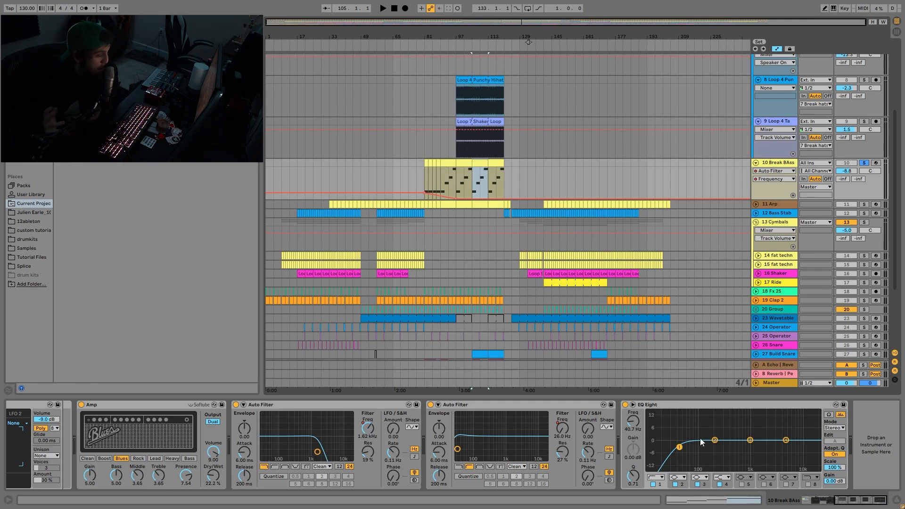
click(764, 205)
key(space)
click(756, 204)
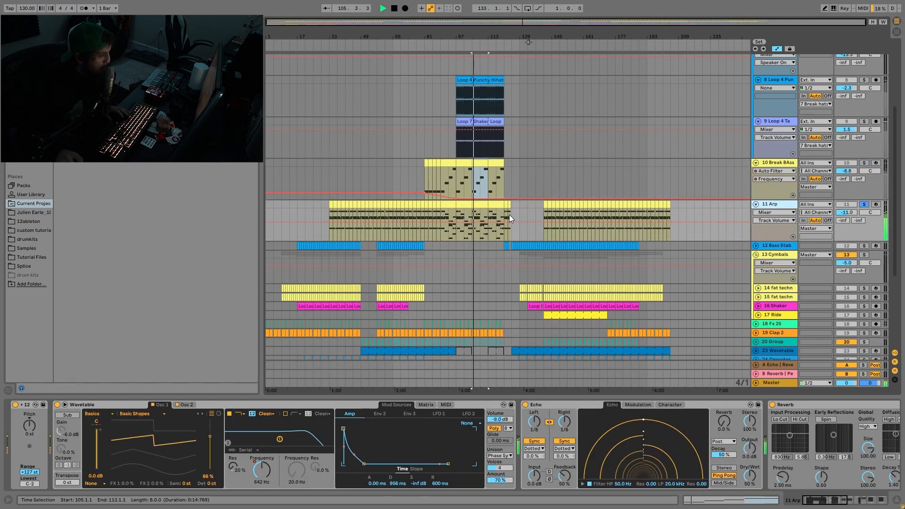
double_click(480, 205)
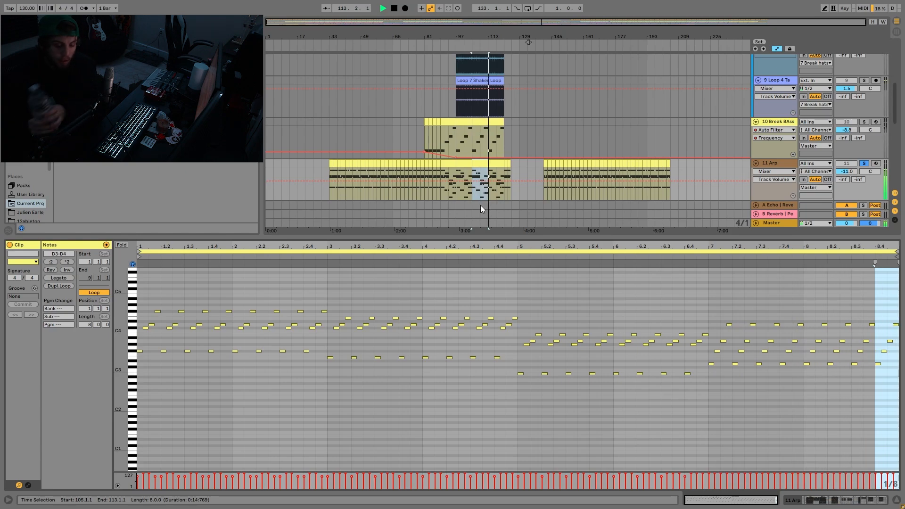
key(space)
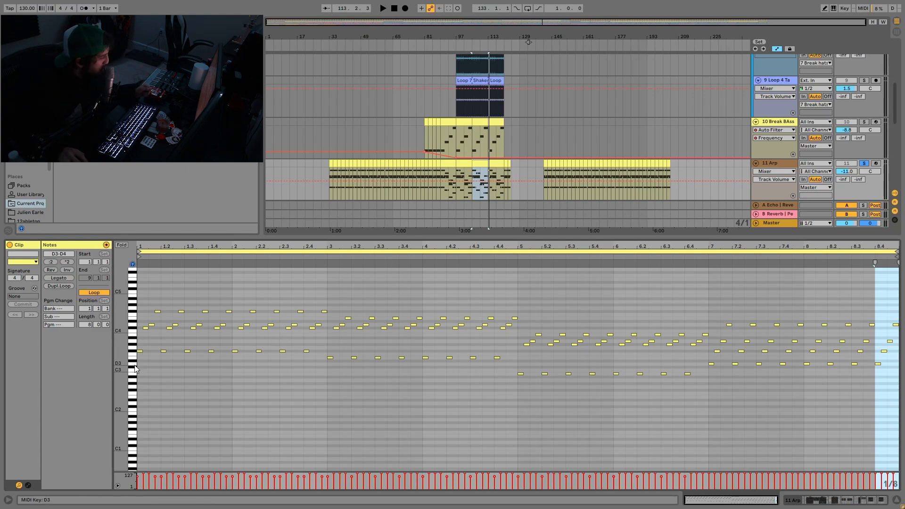
- Select the arp clip's first F#3 note, the C#4 to F#4 notes above it, and the whole opening group
click(140, 350)
mouse_move(145, 331)
mouse_down()
mouse_move(143, 343)
mouse_move(157, 295)
mouse_move(157, 305)
mouse_up()
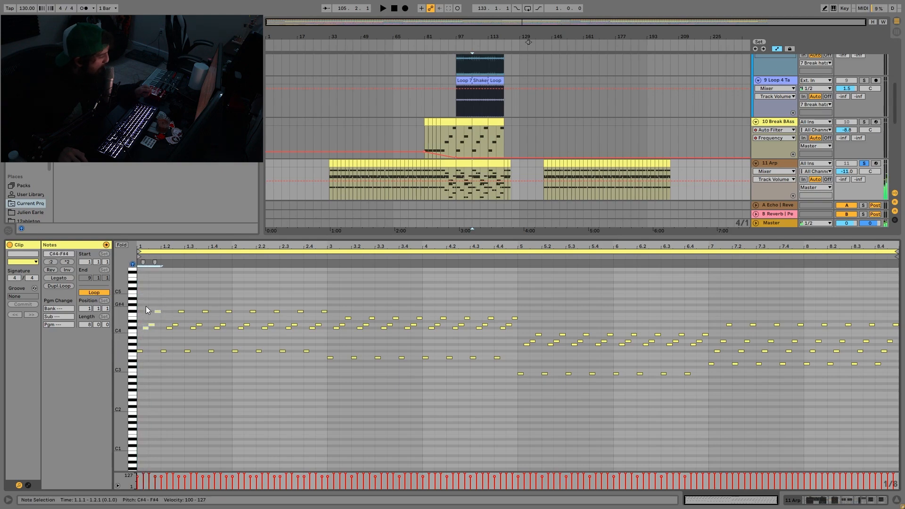
drag(139, 357, 162, 291)
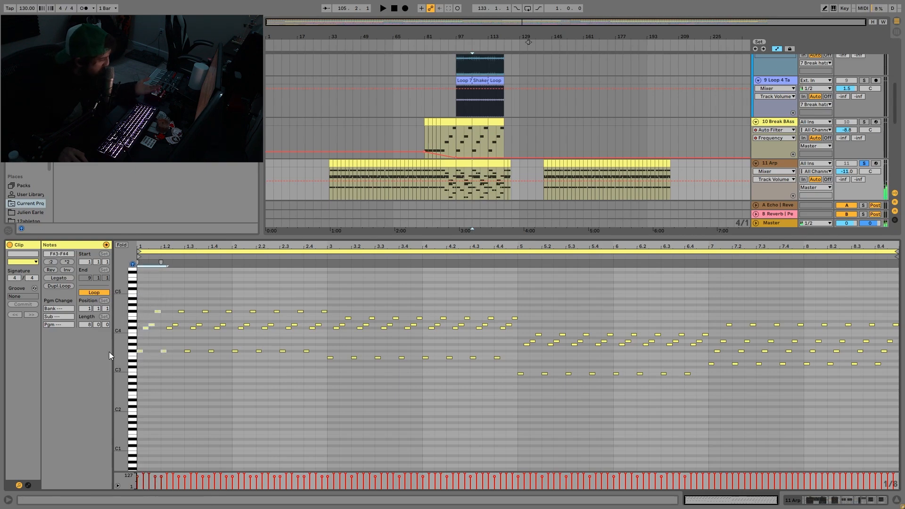
- Select the E3 note at clip bar 3, the low notes that follow it and the high notes of bars 3 and 4
click(328, 357)
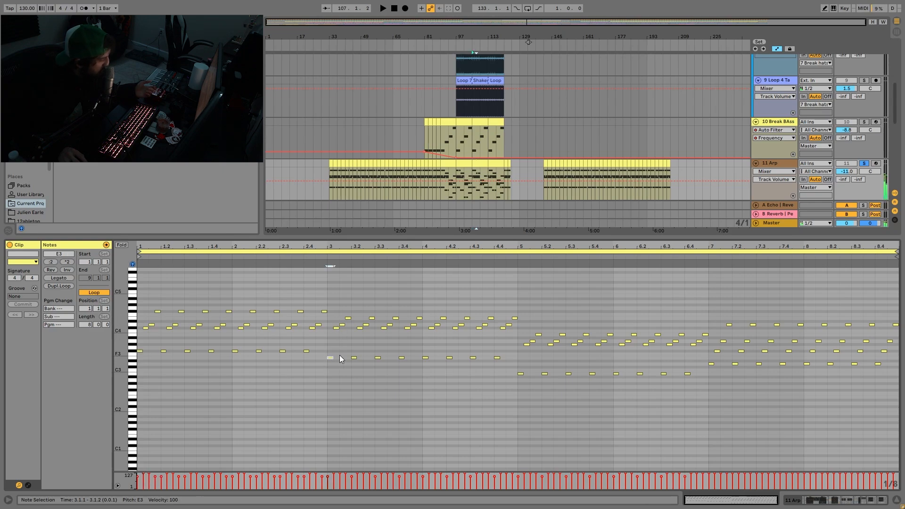
drag(350, 354, 504, 369)
drag(345, 306, 514, 318)
- Select the arp notes in clip bars 5 to 8, audition the arp from bar 105, and narrow the selection to bars 5 and 6
drag(517, 380, 899, 304)
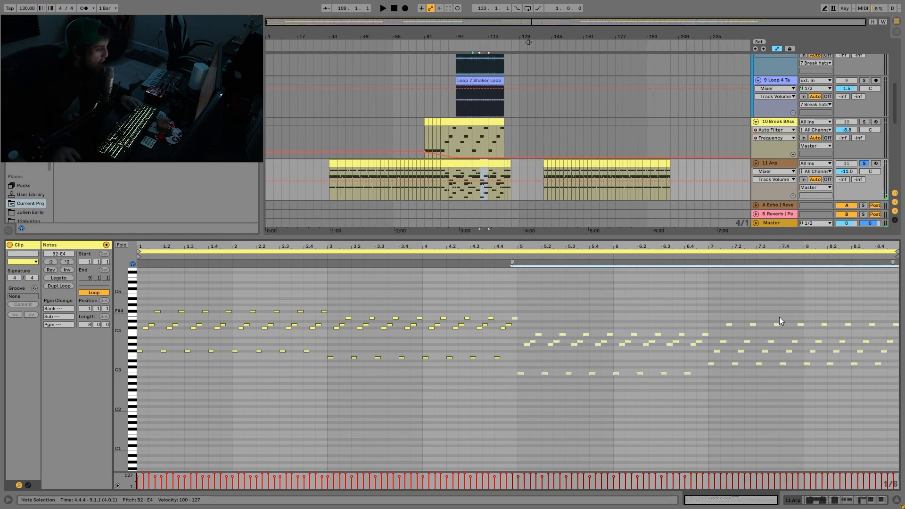
key(space)
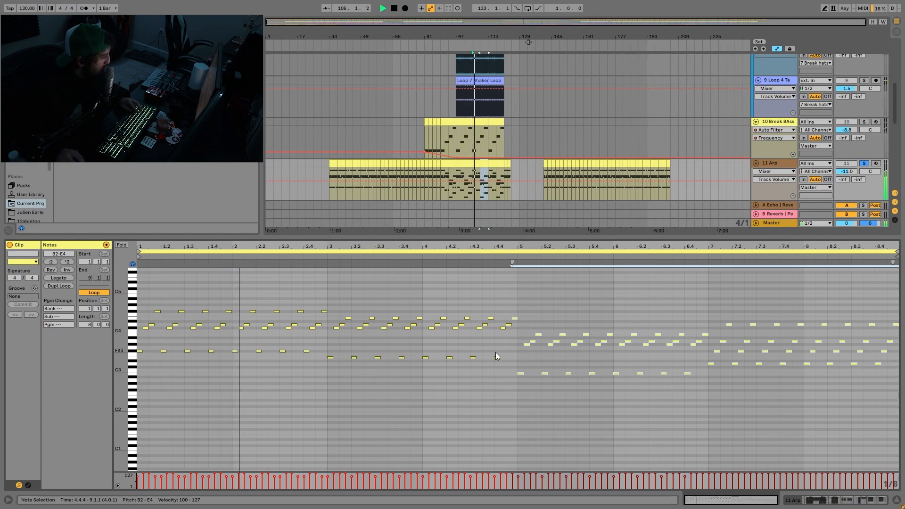
key(space)
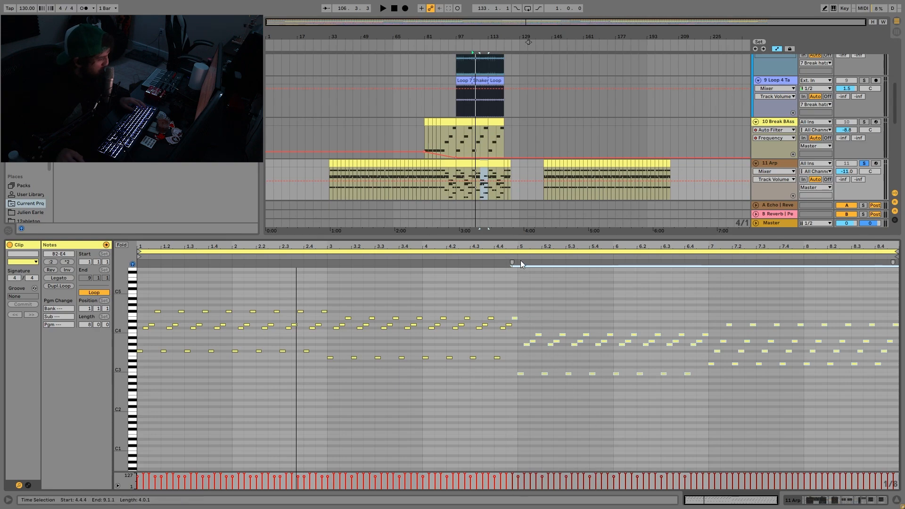
drag(521, 387, 713, 318)
key(space)
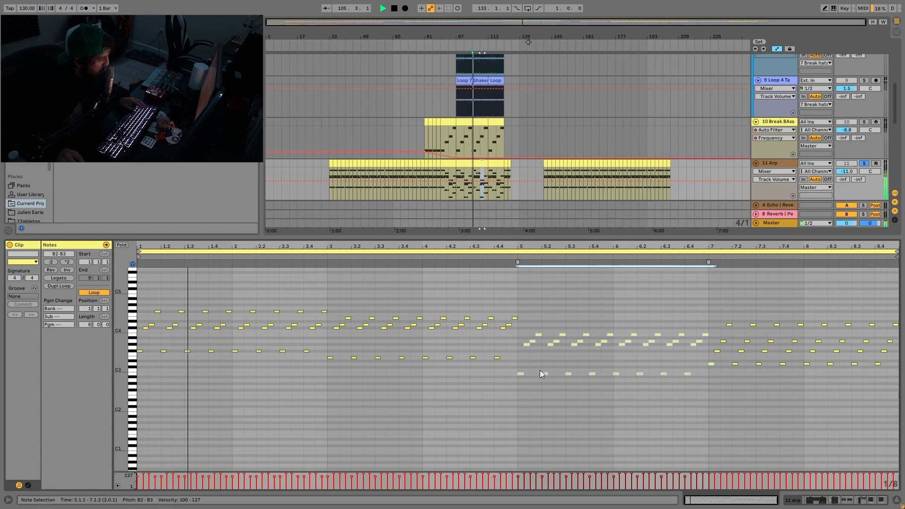
- Select the arp clip's last C#4 and D4 notes before bar 5, and the first G#3 and A3 notes of bar 5
click(503, 328)
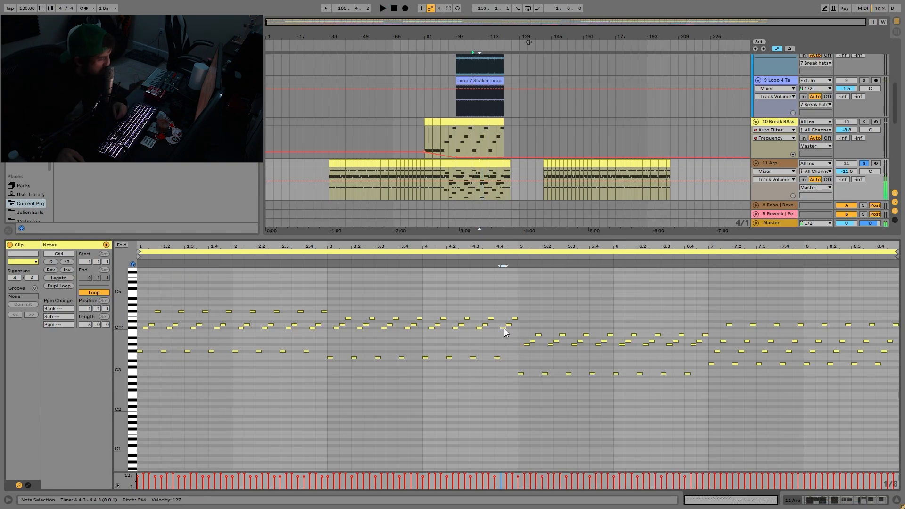
click(508, 325)
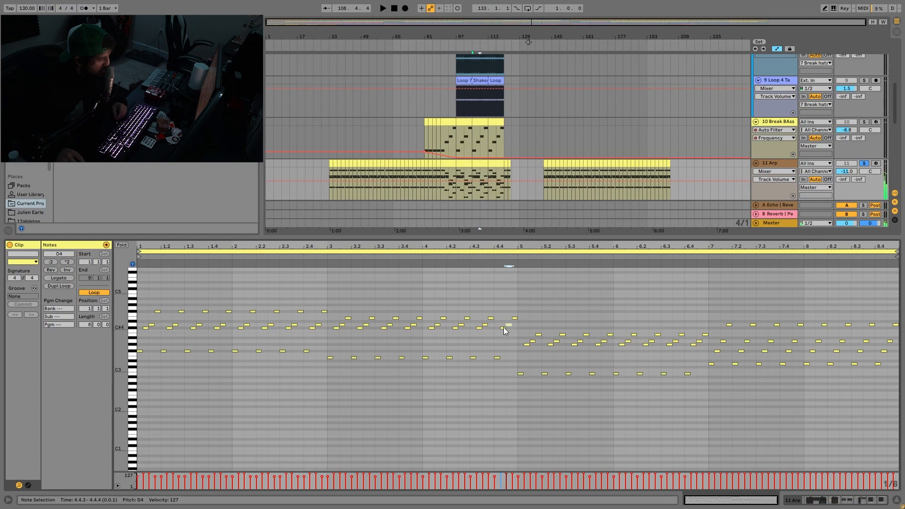
click(527, 345)
click(532, 341)
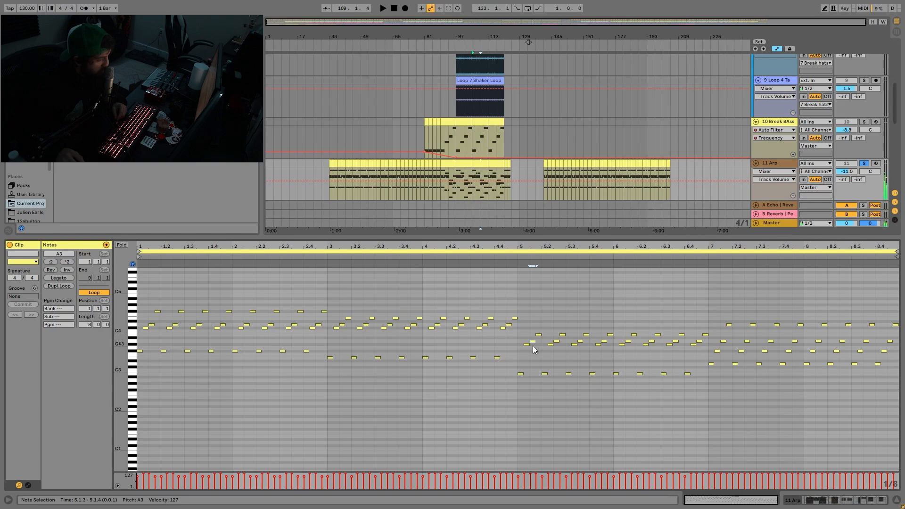
- Audition the arp from bar 105 and again from clip bar 7
key(space)
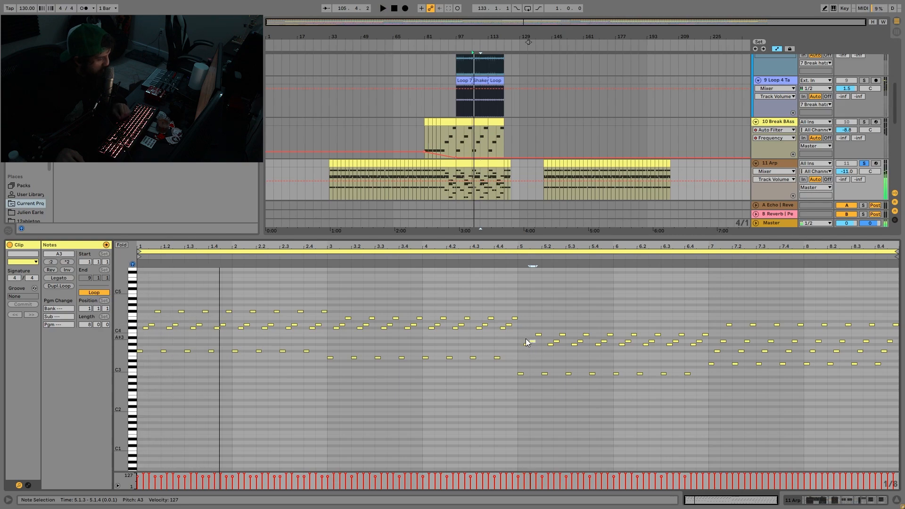
key(space)
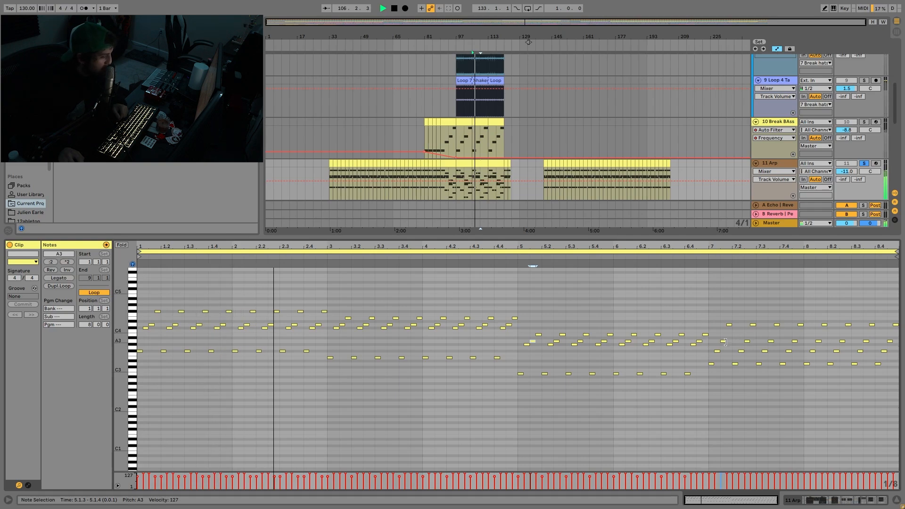
key(space)
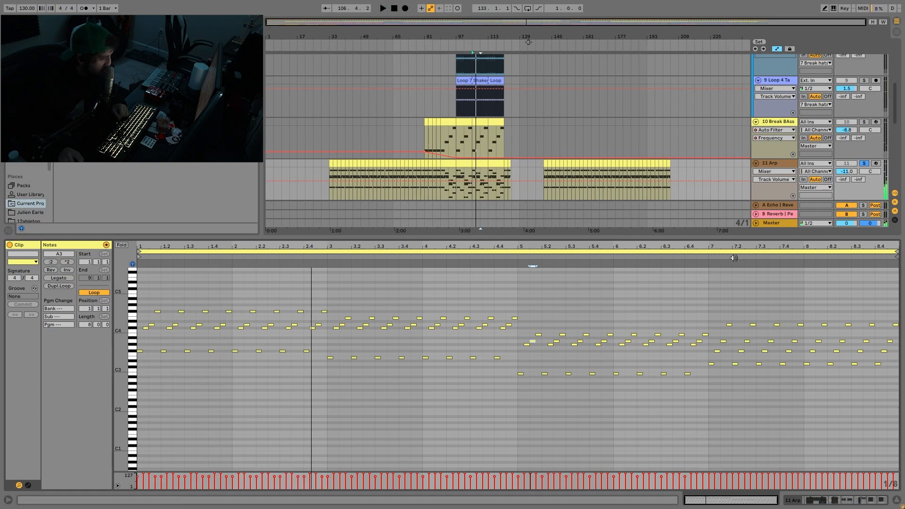
click(731, 257)
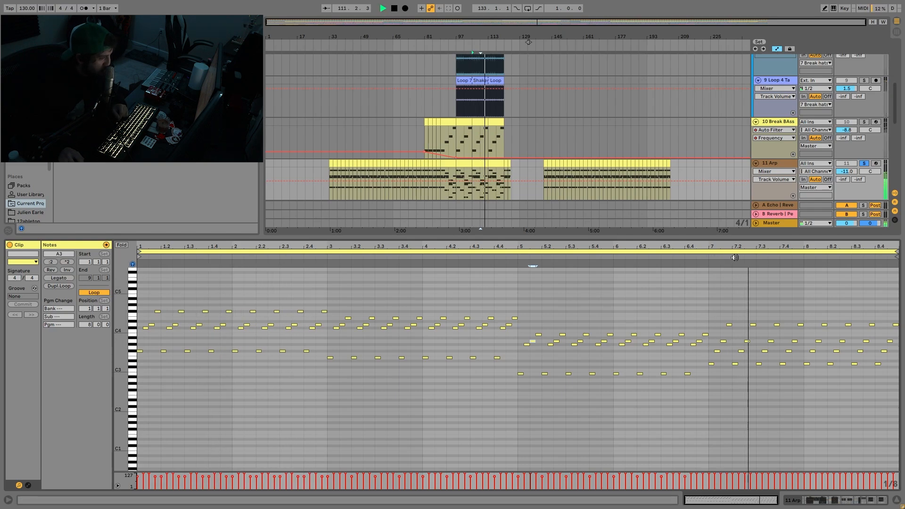
- Stop playback and show the Arp track's devices with the Wavetable's Osc 2 settings
click(771, 162)
click(478, 164)
key(space)
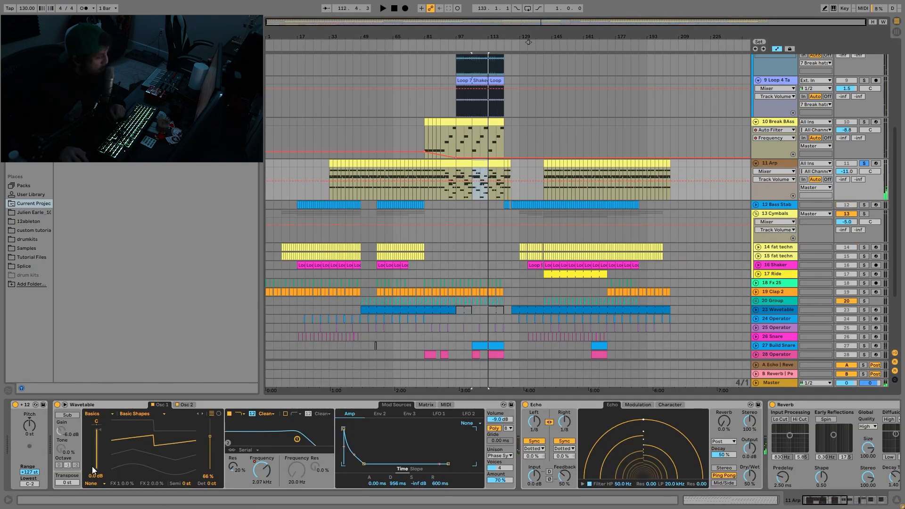
click(186, 405)
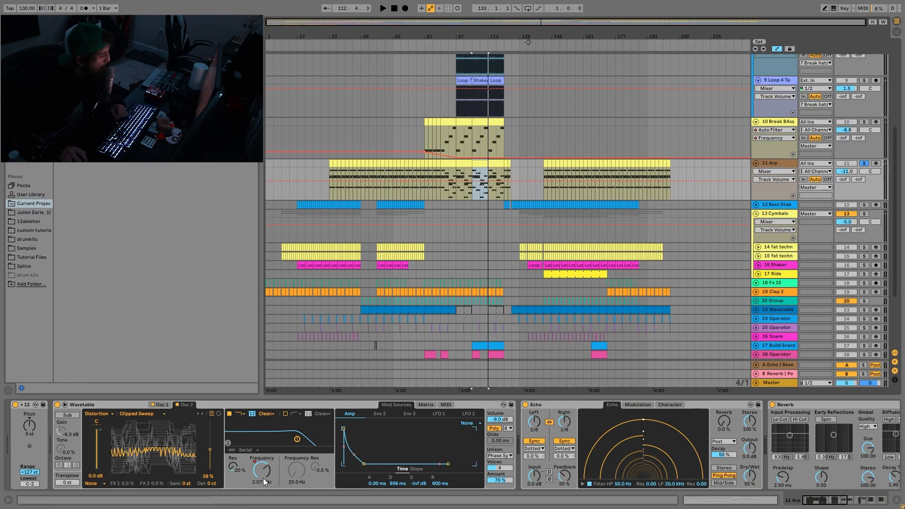
- Show the Wavetable's Filter 1 Freq automation on the Arp track and audition it from bars 105 and 155
click(263, 465)
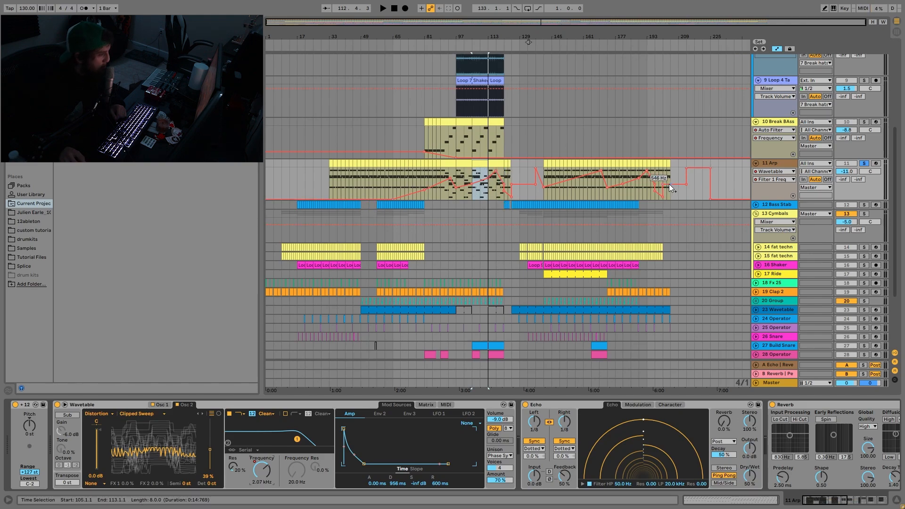
key(space)
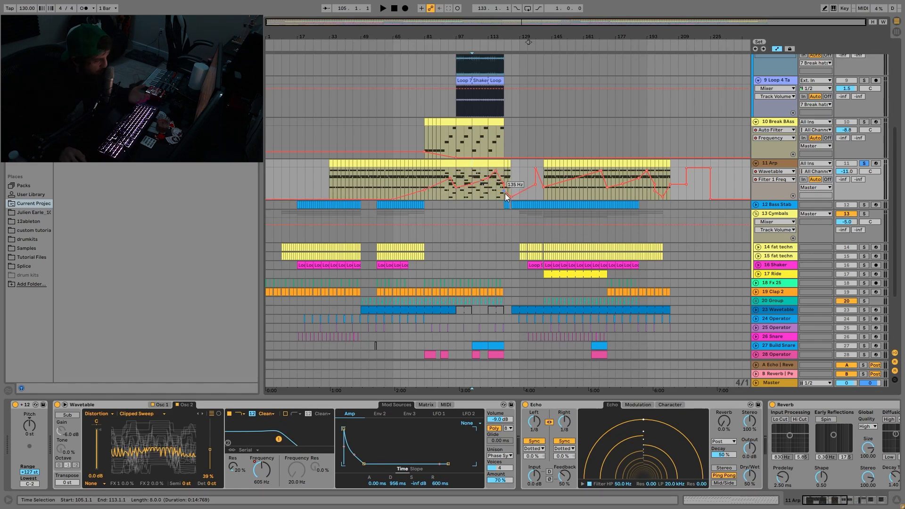
key(space)
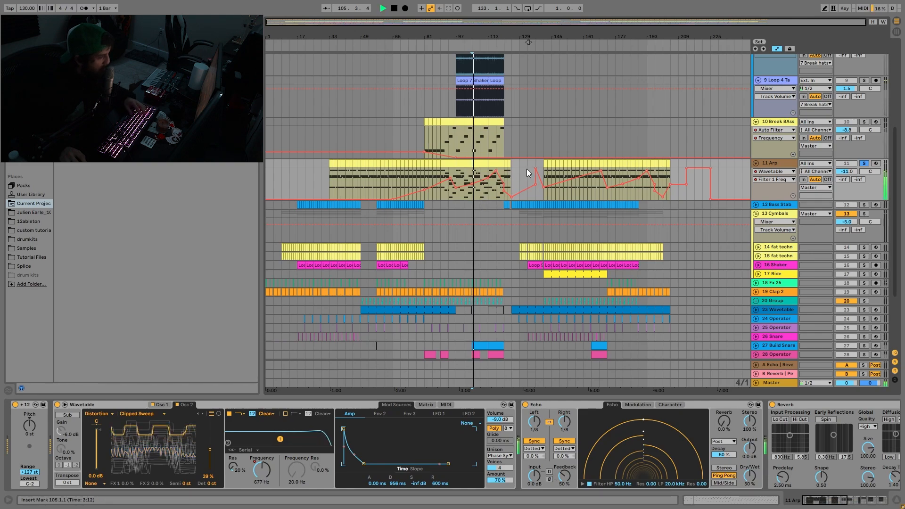
key(space)
click(572, 163)
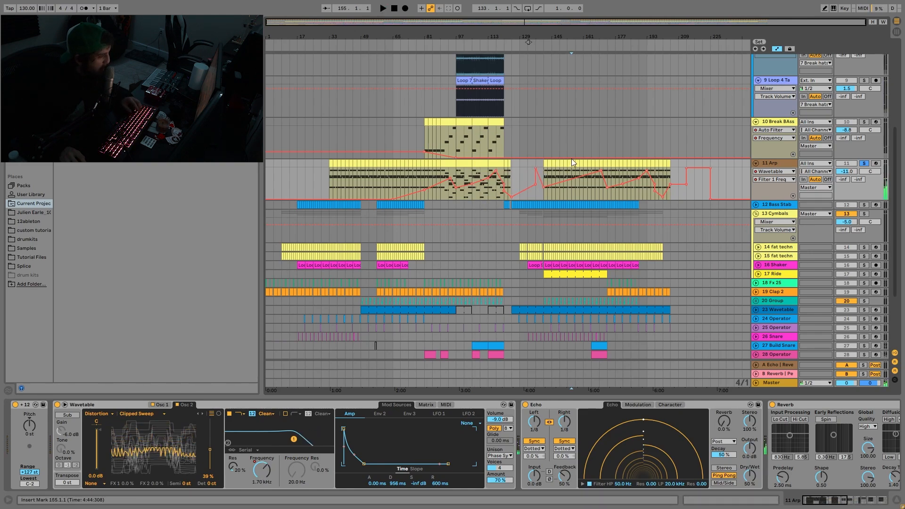
key(space)
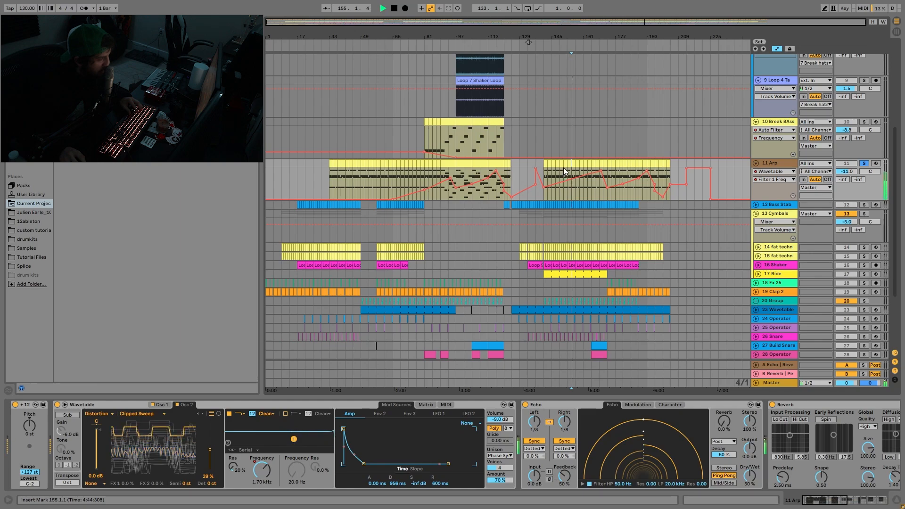
key(space)
- Open the arp clip at bar 97, return to the track's devices and examine the Wavetable's unison settings
double_click(463, 179)
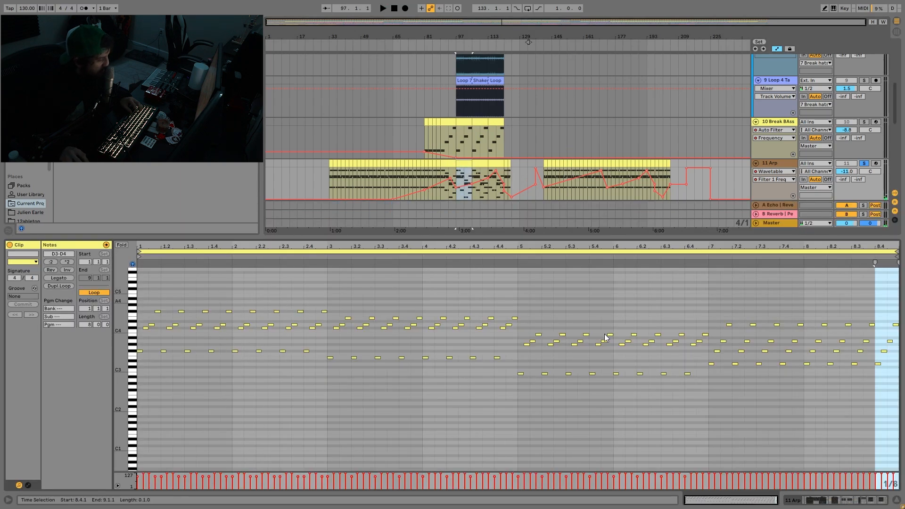
key(shift+Tab)
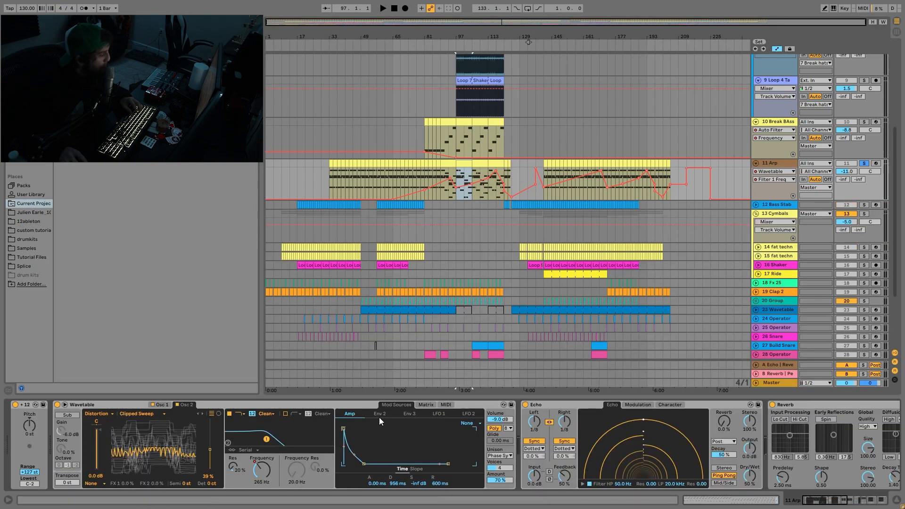
click(505, 457)
click(505, 457)
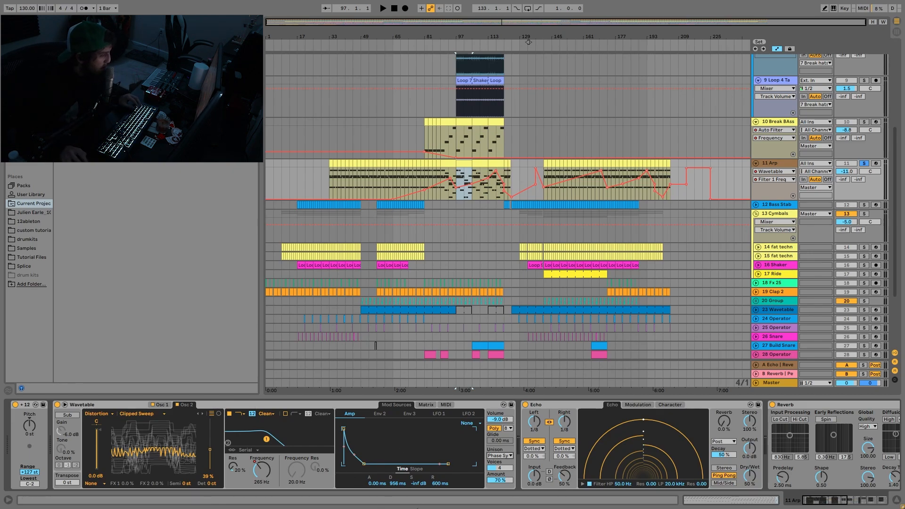
- Examine the arp's Echo, Reverb and Drum Buss, and show the Auto Pan's Device On automation
scroll(542, 452, right, 5)
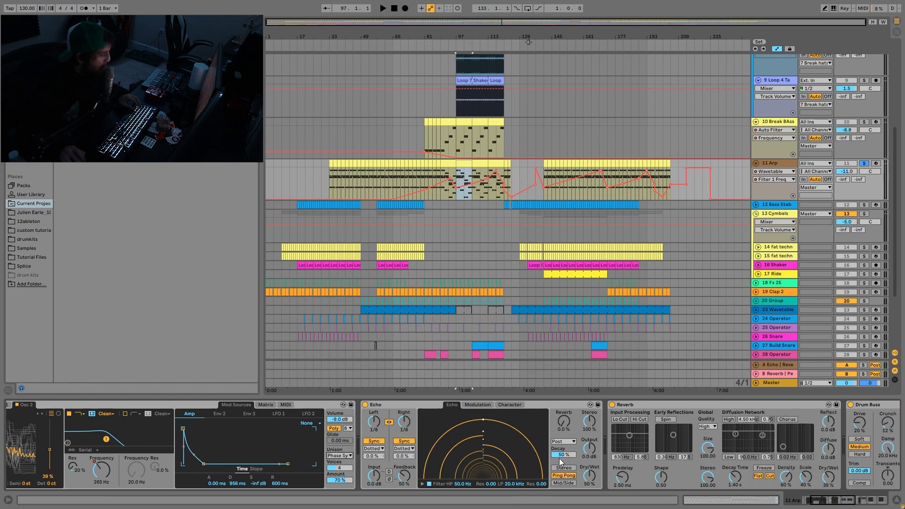
scroll(558, 459, right, 8)
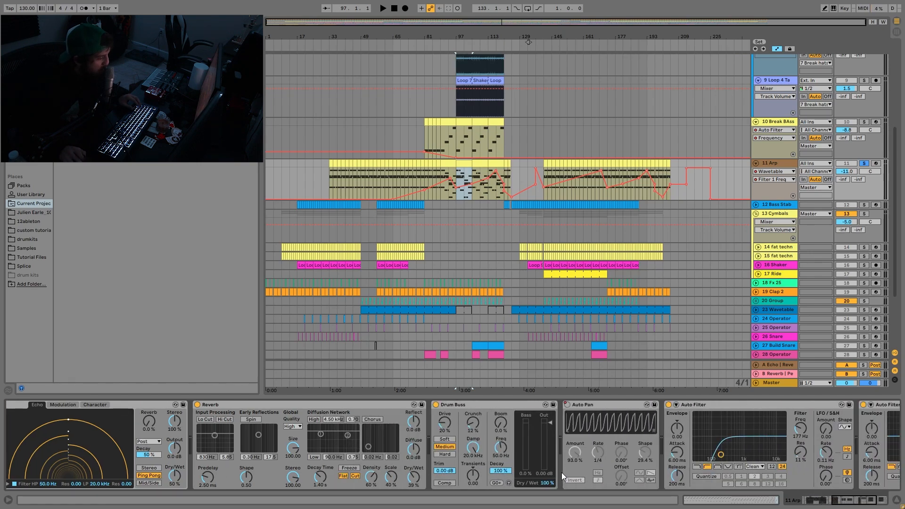
scroll(409, 438, right, 5)
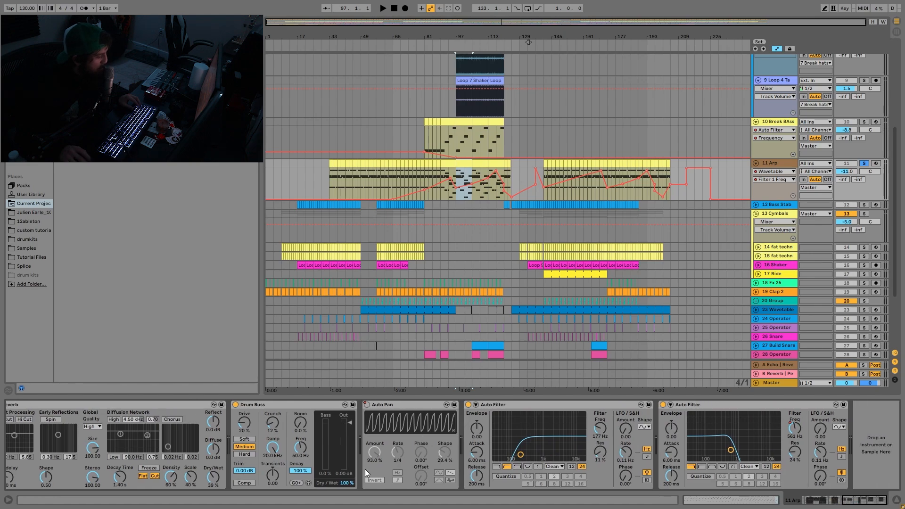
right_click(366, 405)
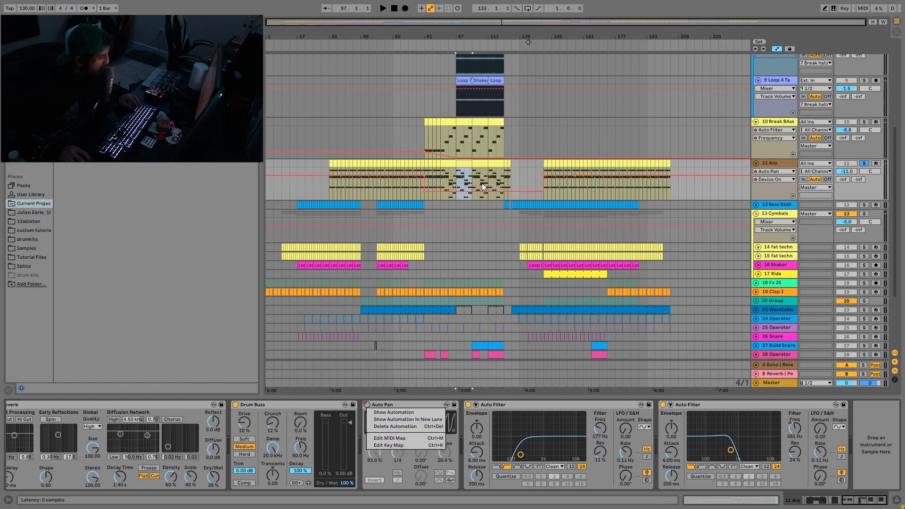
click(530, 408)
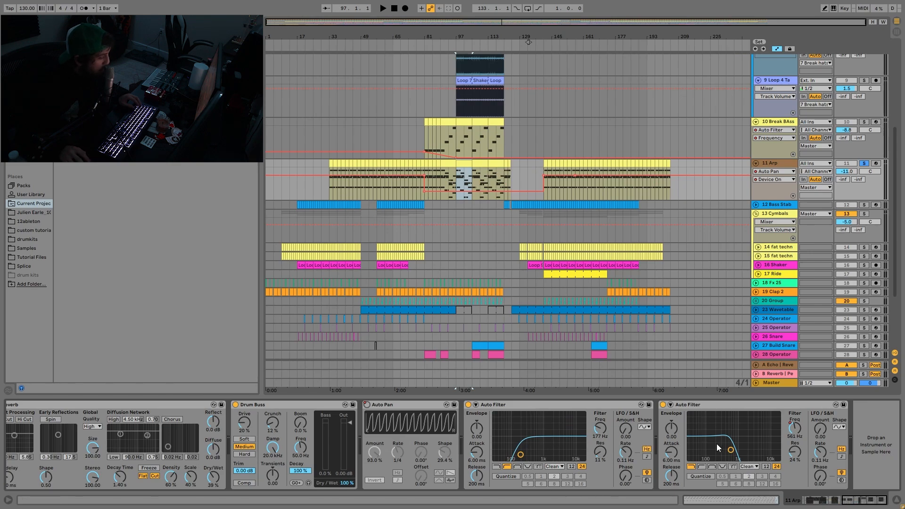
- Show the last Auto Filter's Frequency automation on the Arp track, re-enable it and audition the arp from bar 97
drag(798, 441, 797, 437)
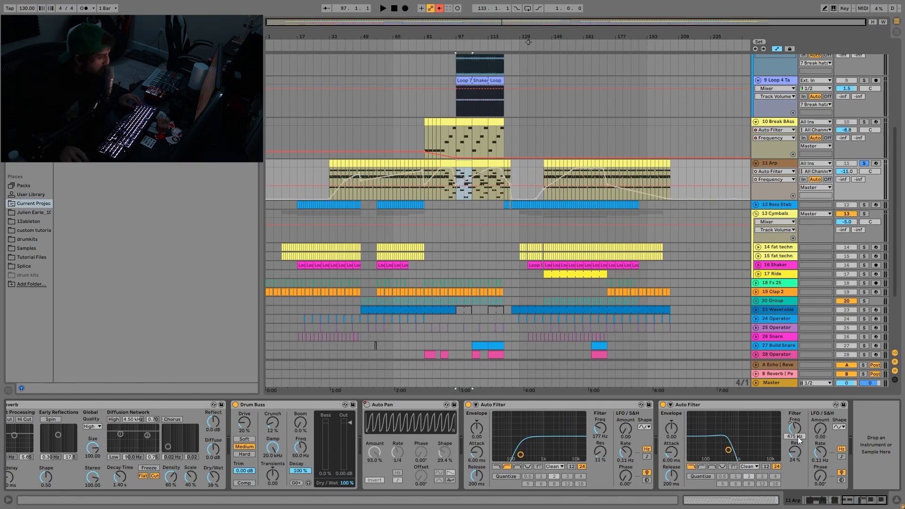
click(440, 9)
key(space)
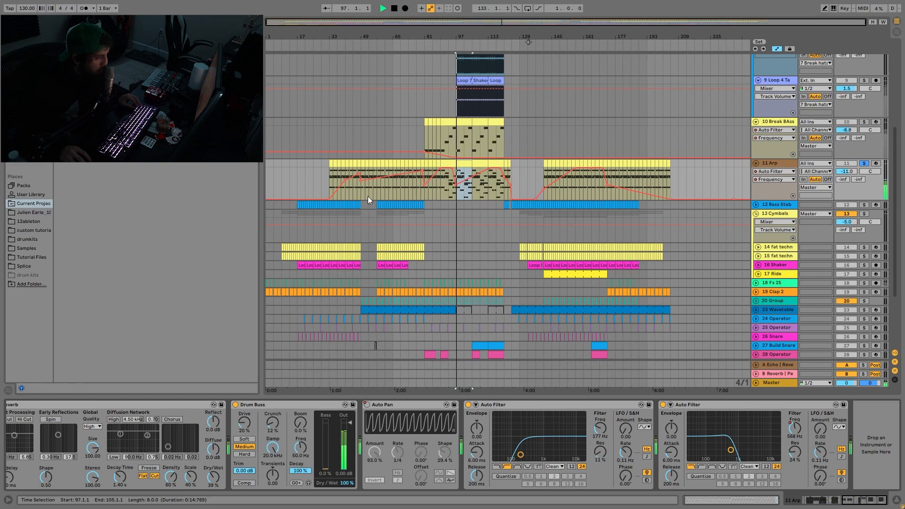
key(space)
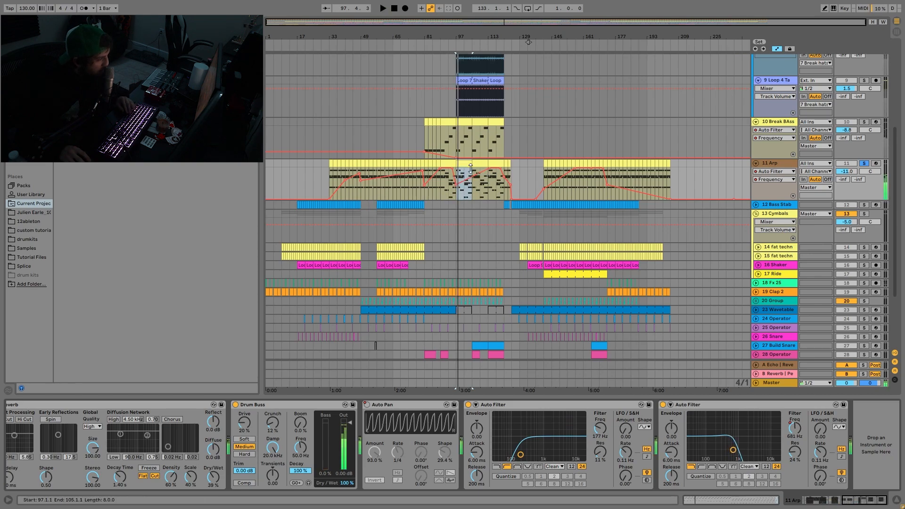
- Bypass the arp's last Auto Filter to compare the sound from bar 97, turn it back on and audition again
click(663, 406)
key(space)
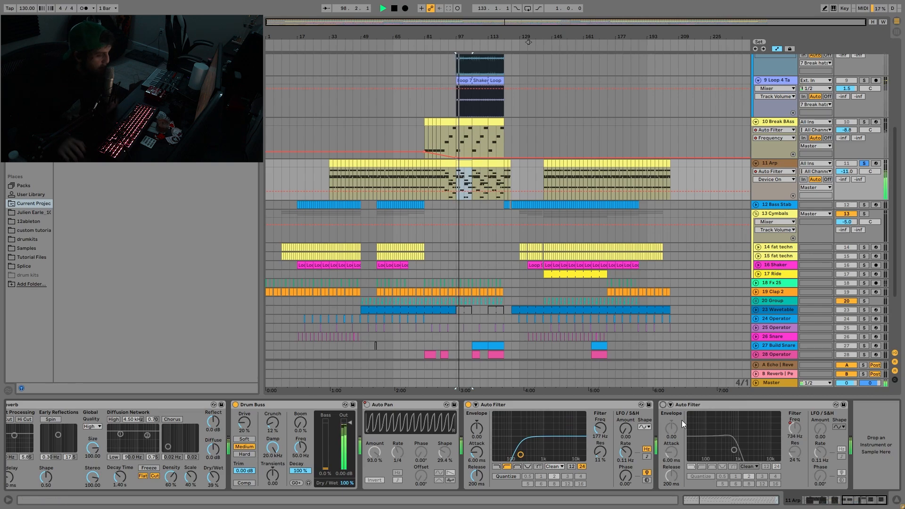
key(space)
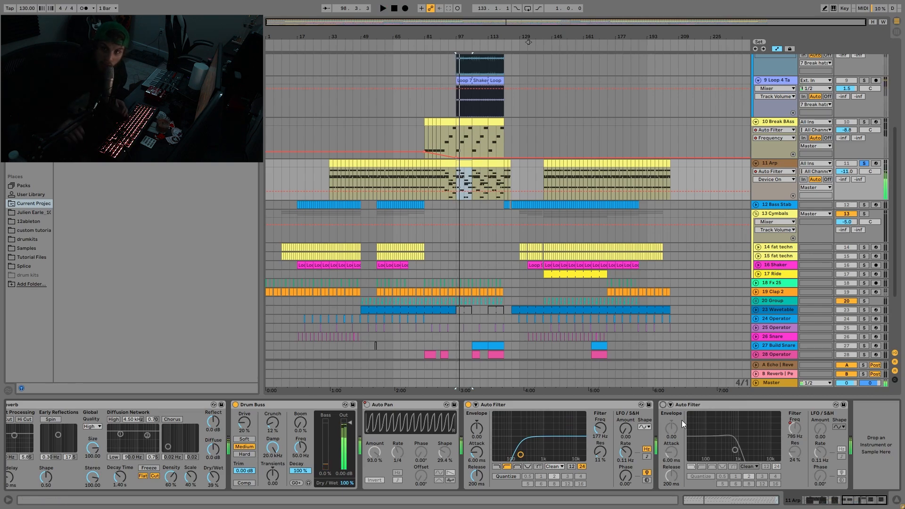
click(663, 404)
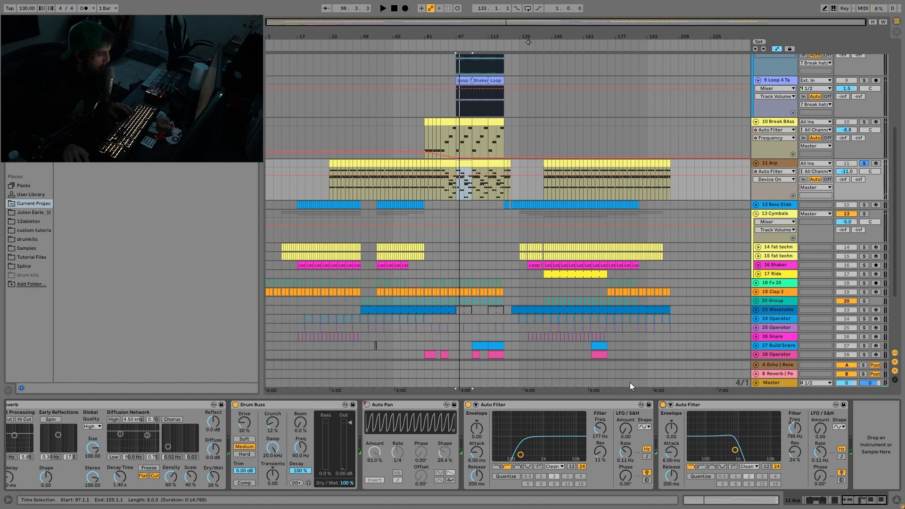
key(space)
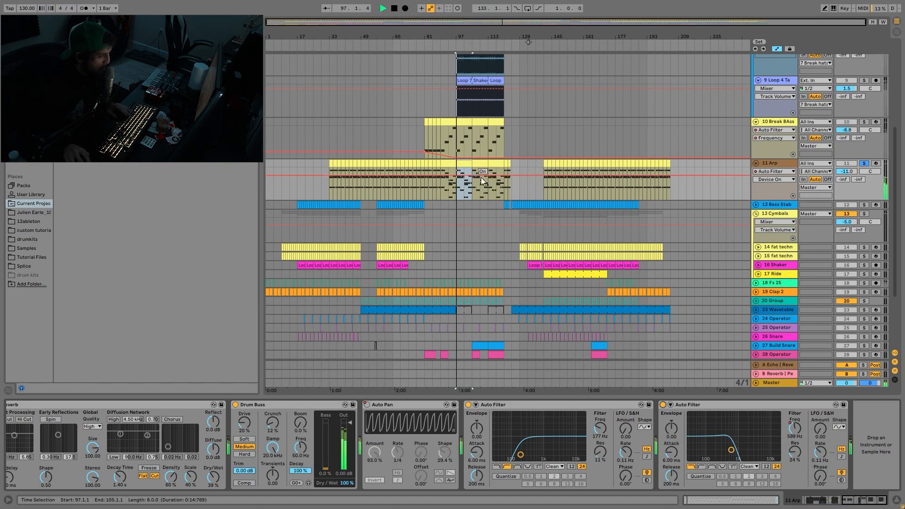
click(863, 164)
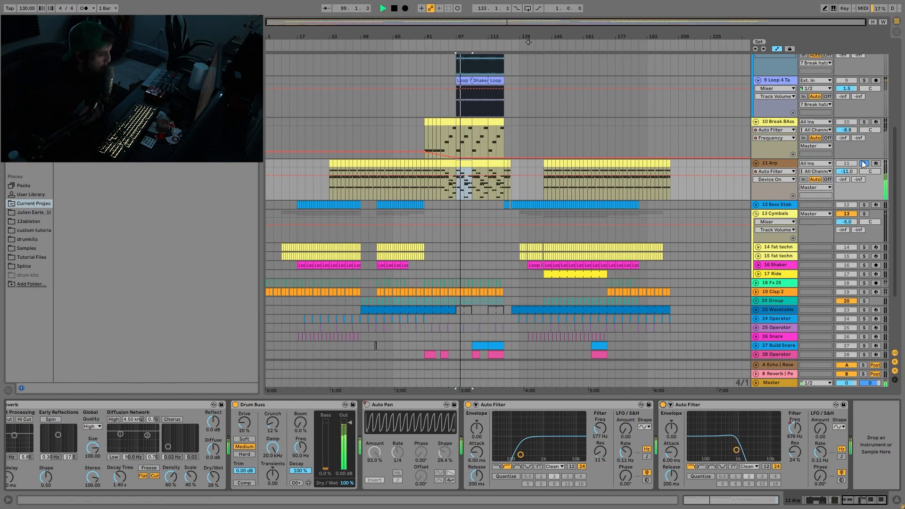
key(space)
- Solo and unfold the Bass Stab track, and audition it from bar 129
click(864, 205)
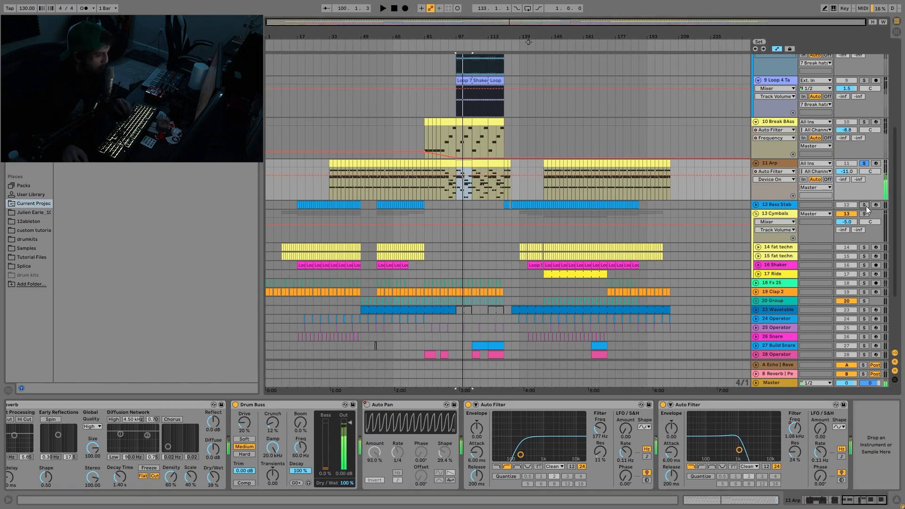
click(755, 205)
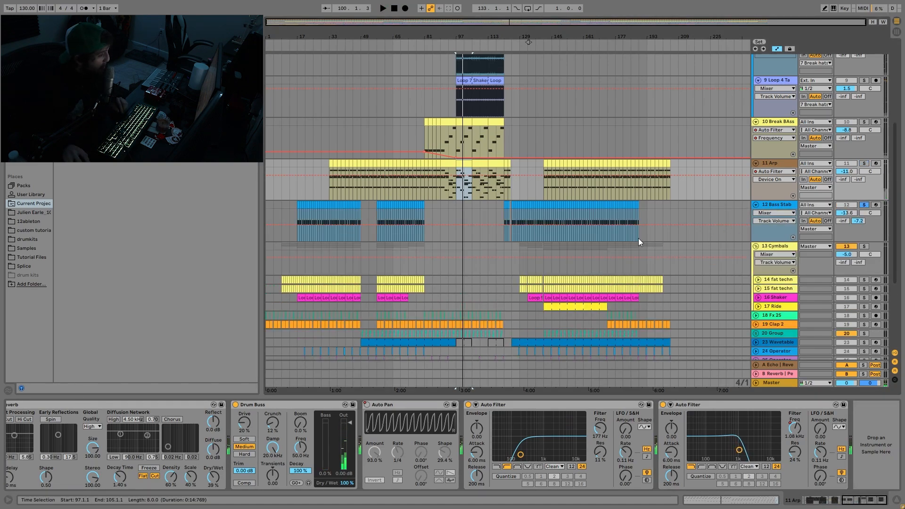
click(520, 210)
key(space)
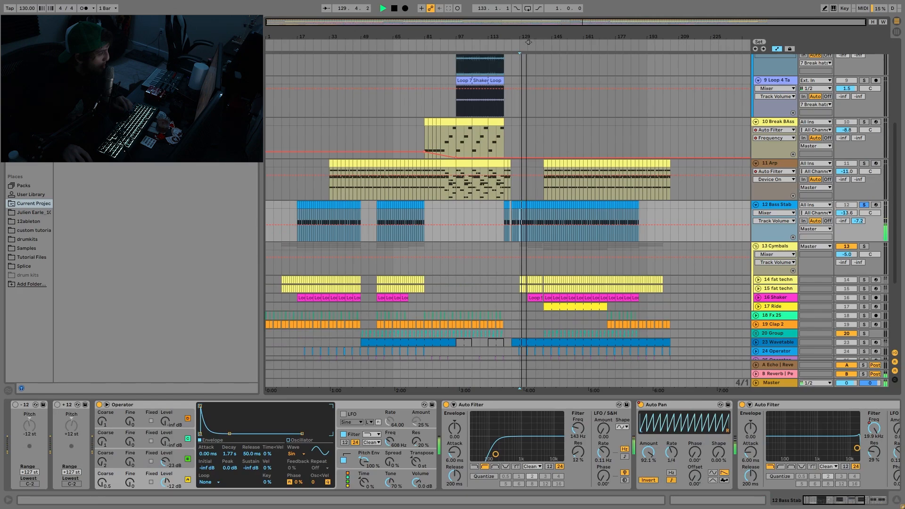
drag(528, 39, 575, 63)
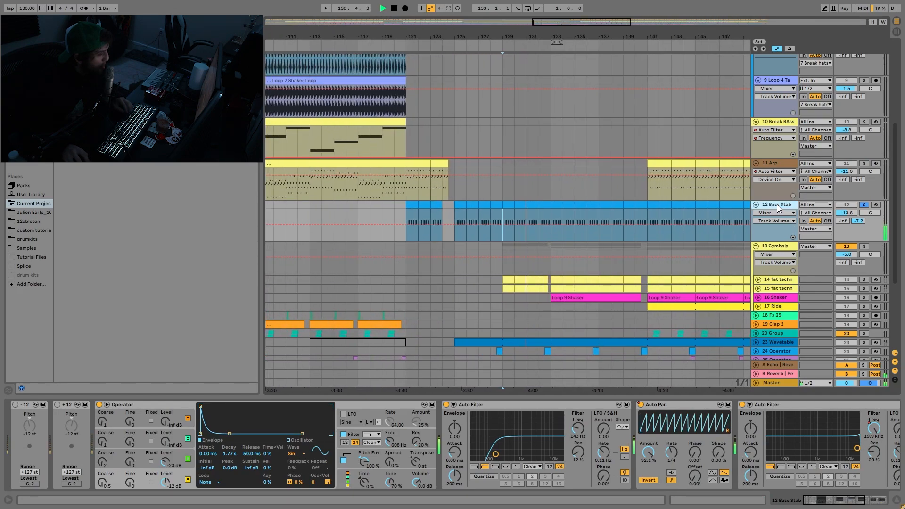
key(space)
- Solo the Kick group together with the Bass Stab track and audition both from bar 129
scroll(832, 230, up, 6)
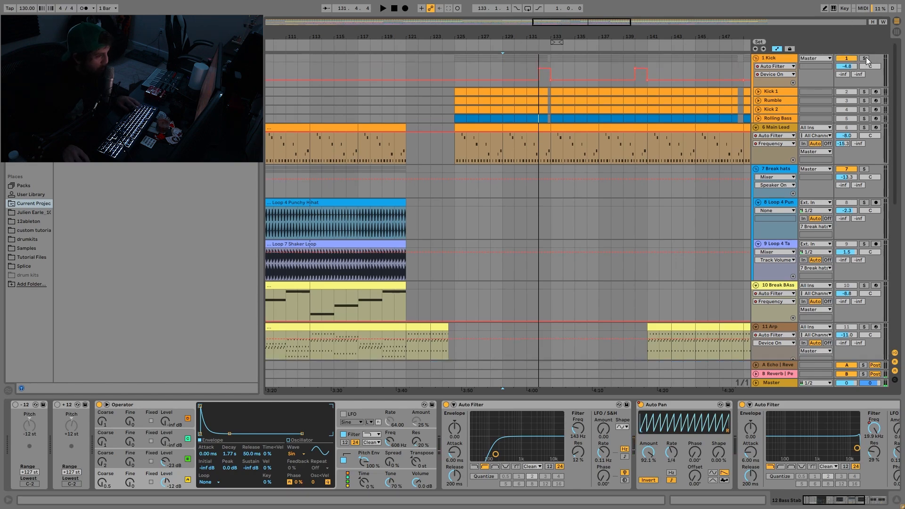
key(space)
scroll(872, 70, down, 6)
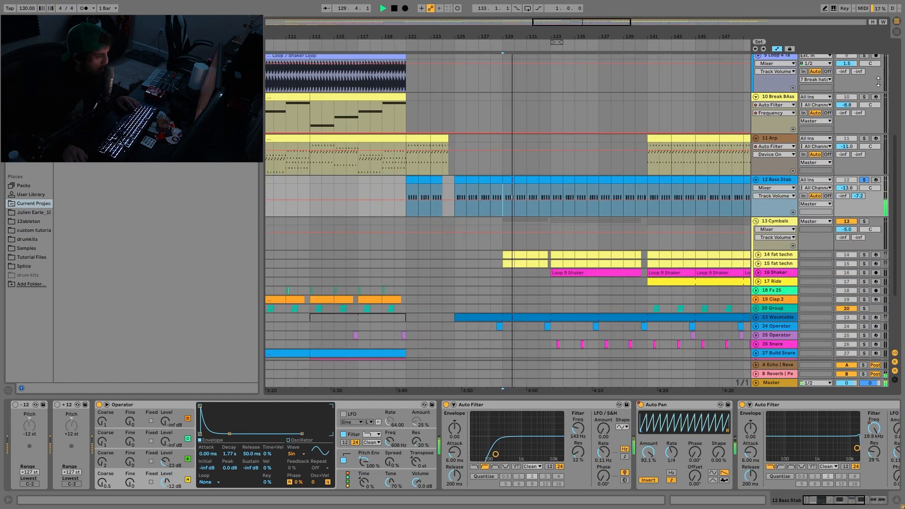
scroll(876, 87, up, 6)
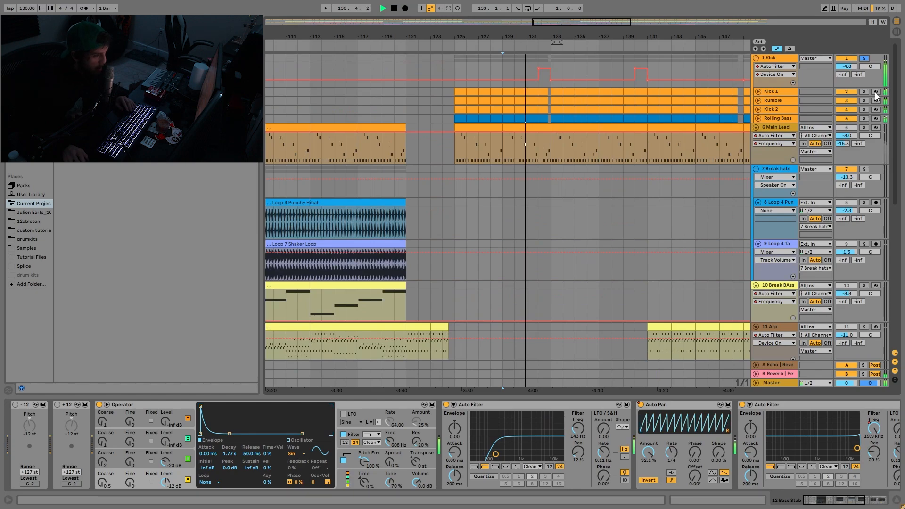
key(space)
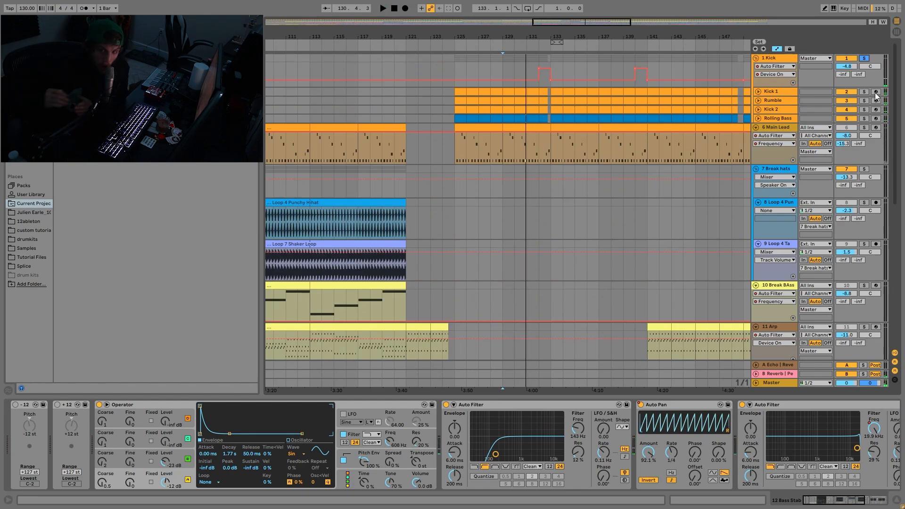
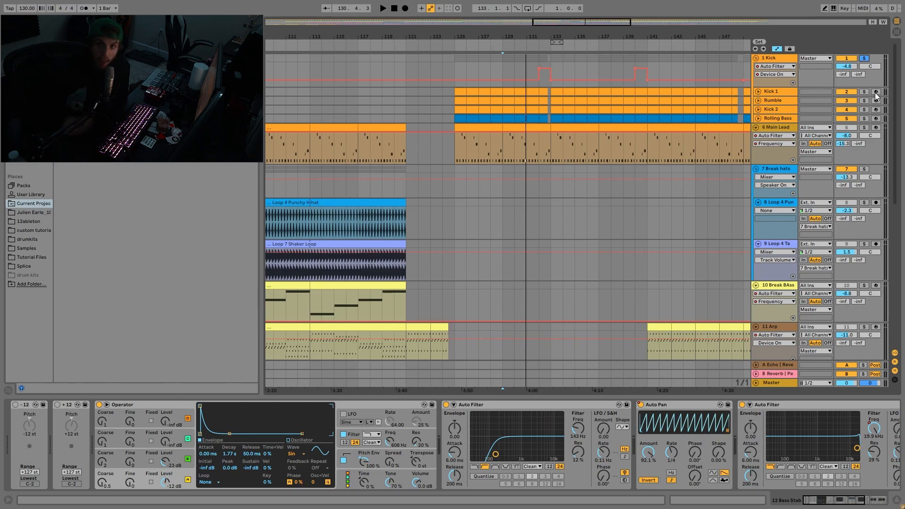
key(space)
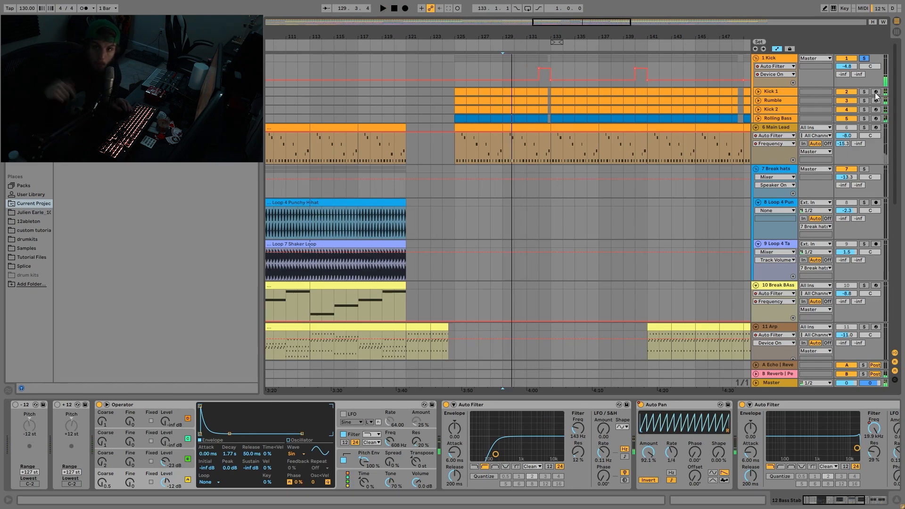
key(space)
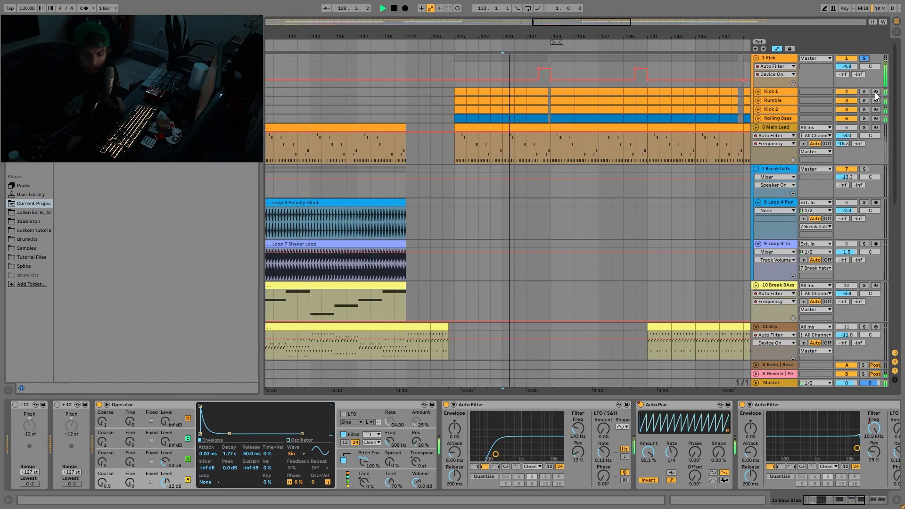
key(space)
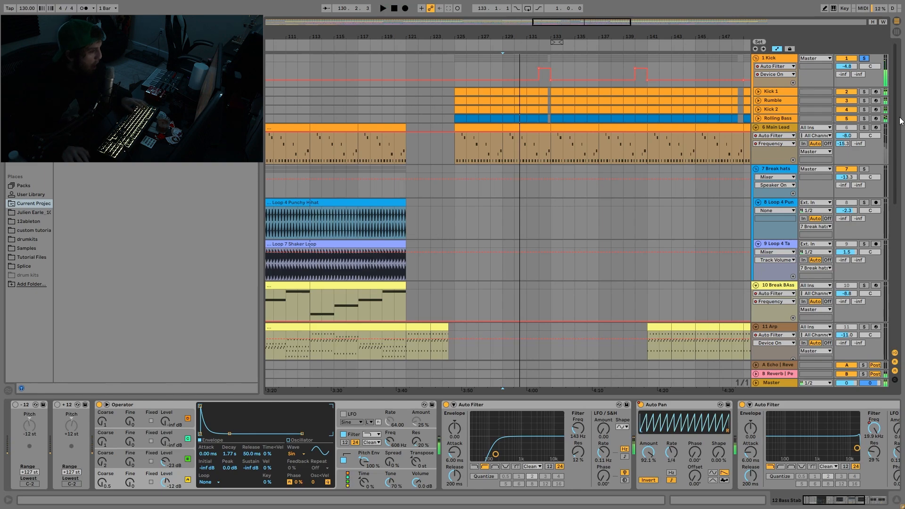
key(space)
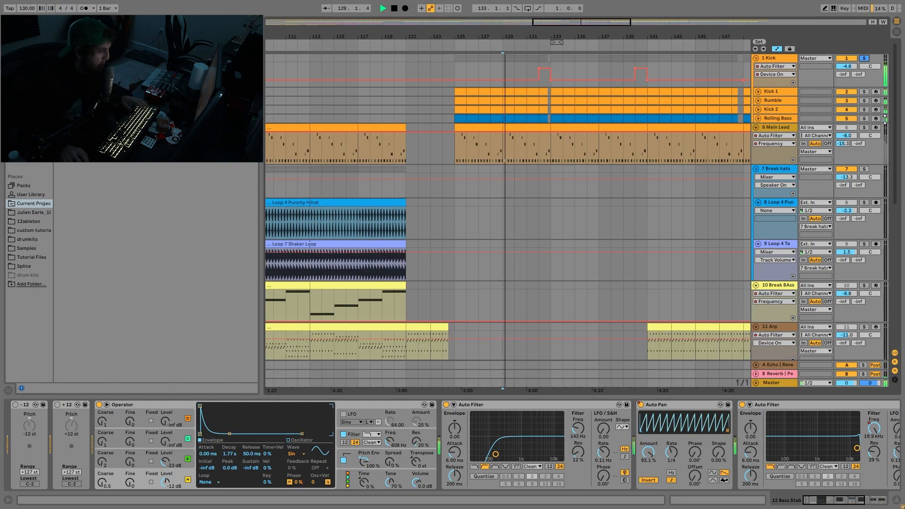
scroll(785, 178, down, 3)
scroll(786, 188, down, 5)
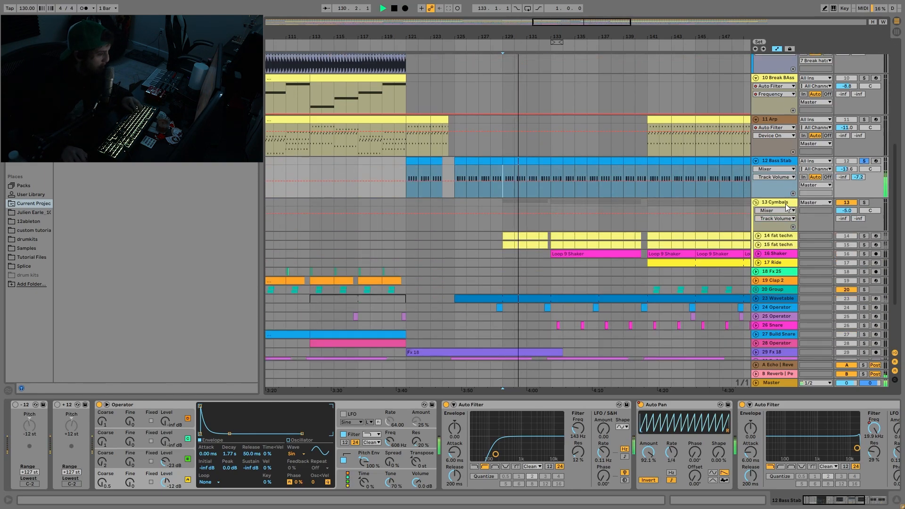
click(876, 502)
drag(875, 504, 858, 502)
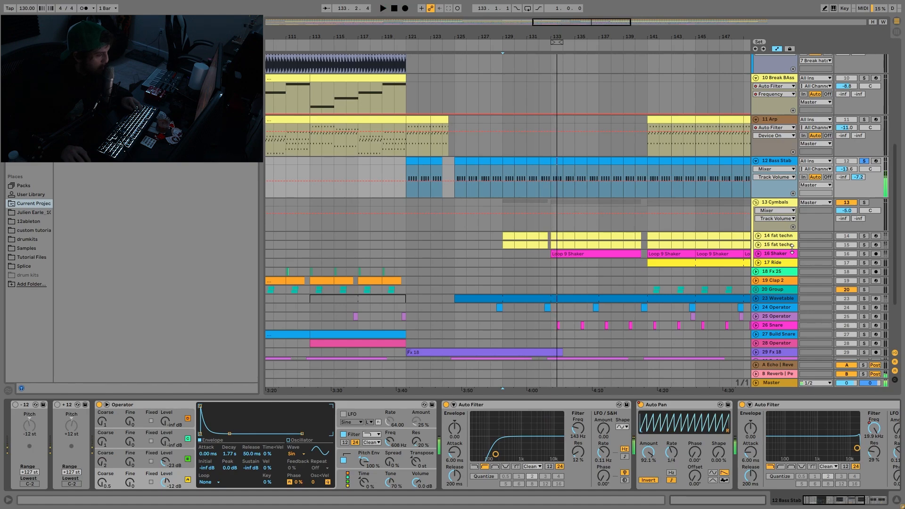
key(space)
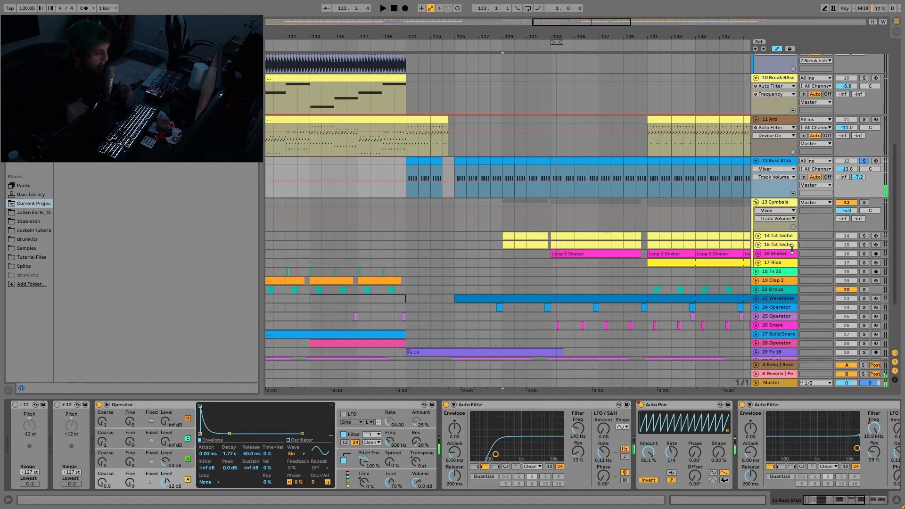
- Clear the solo and delete the -12 and +12 Pitch devices ahead of Operator on the Bass Stab track
click(866, 161)
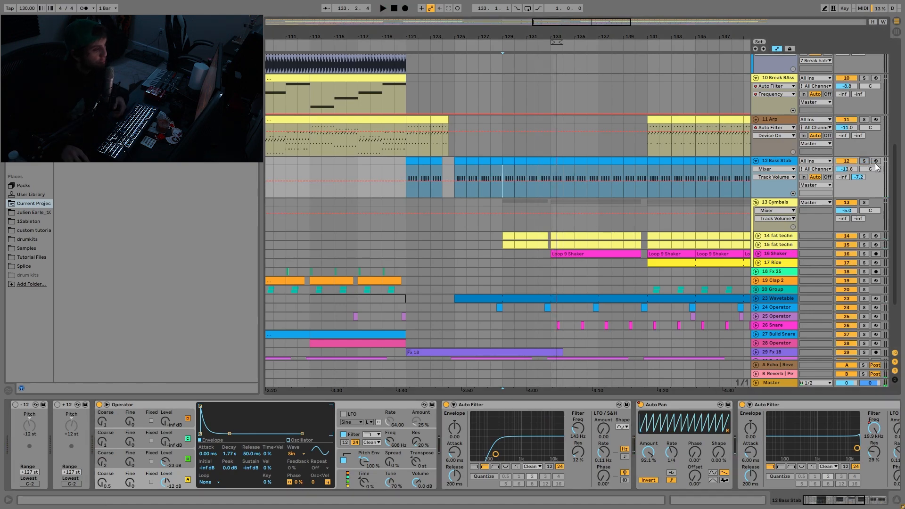
click(27, 404)
key(Delete)
key(Delete)
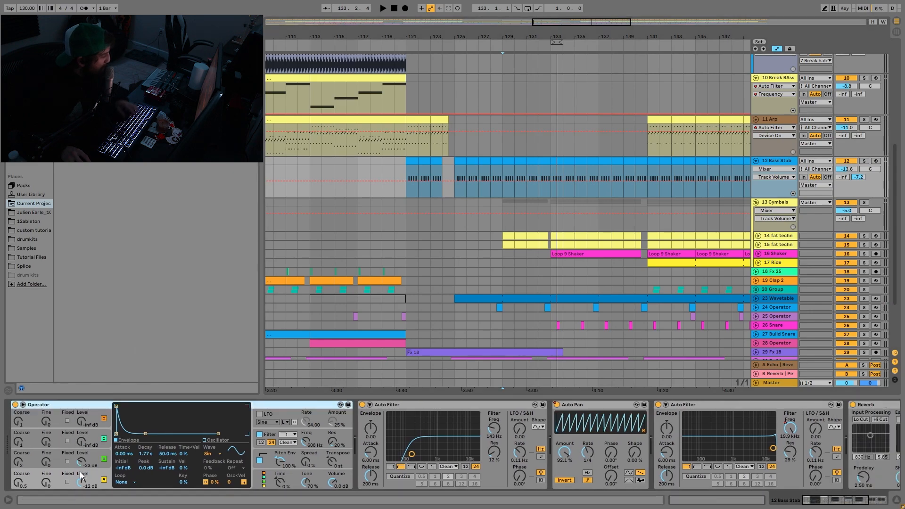
- Show Operator's oscillator A and B Level settings and oscillator B's Coarse tuning on the Bass Stab track
click(93, 483)
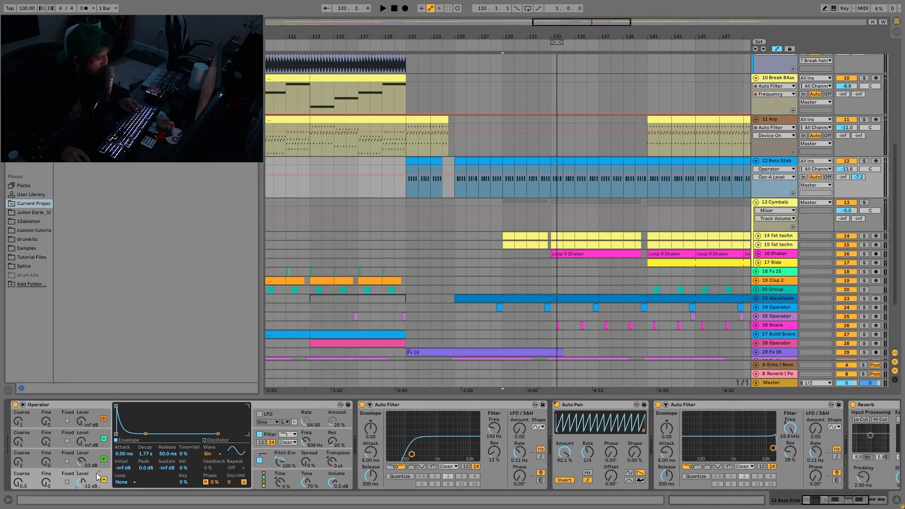
click(99, 464)
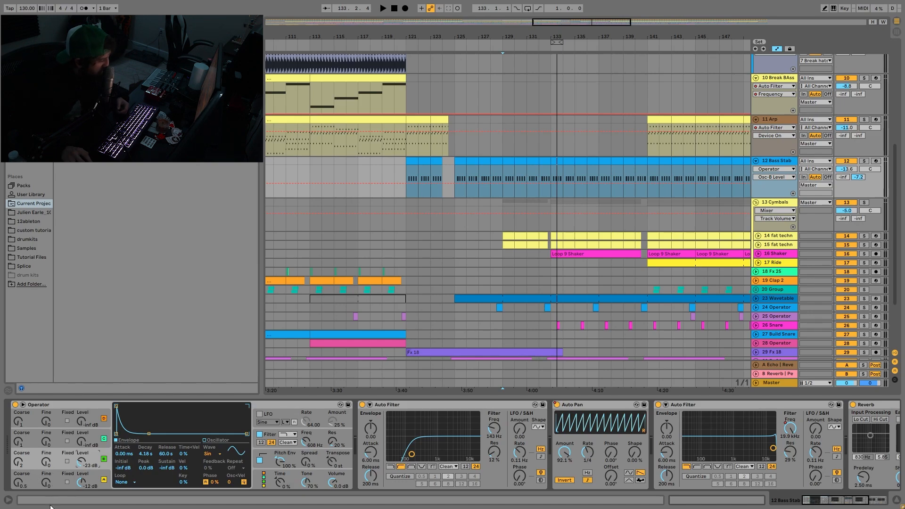
click(78, 474)
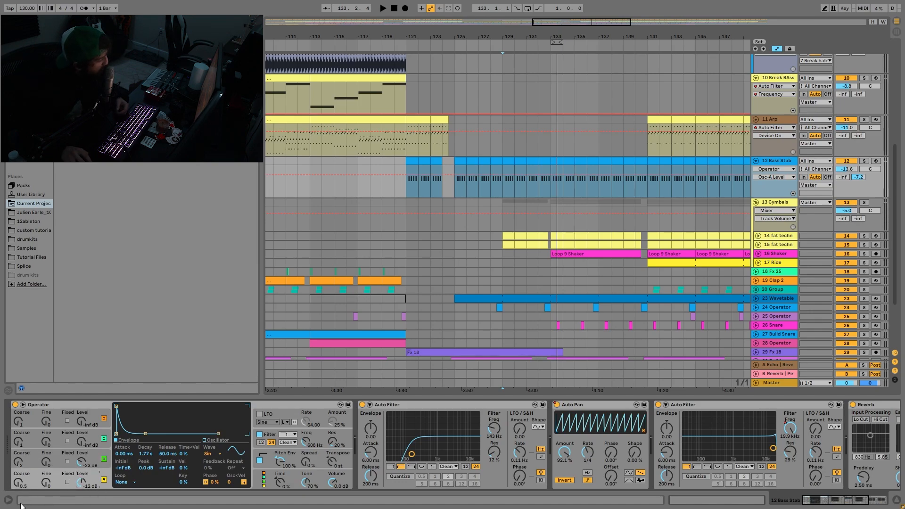
click(19, 462)
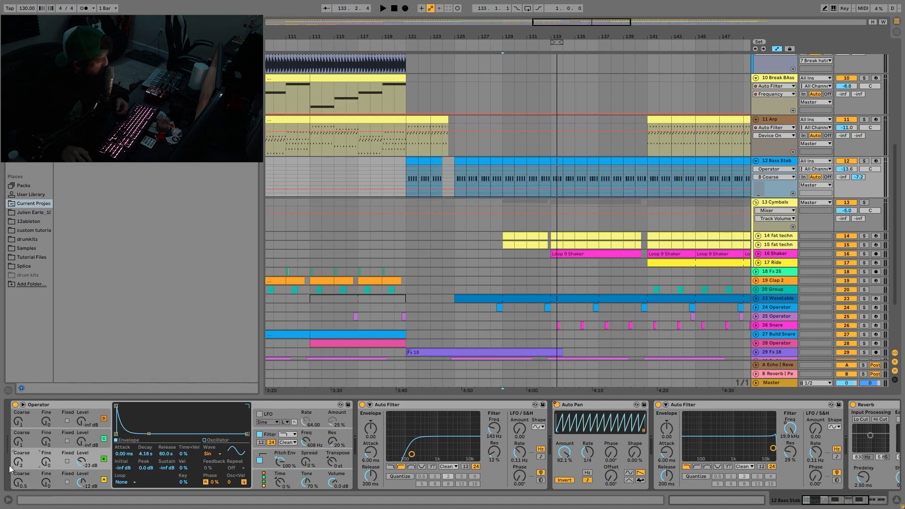
- Solo the Bass Stab track on its own and audition it from bar 129 without the Pitch devices
click(503, 181)
click(863, 161)
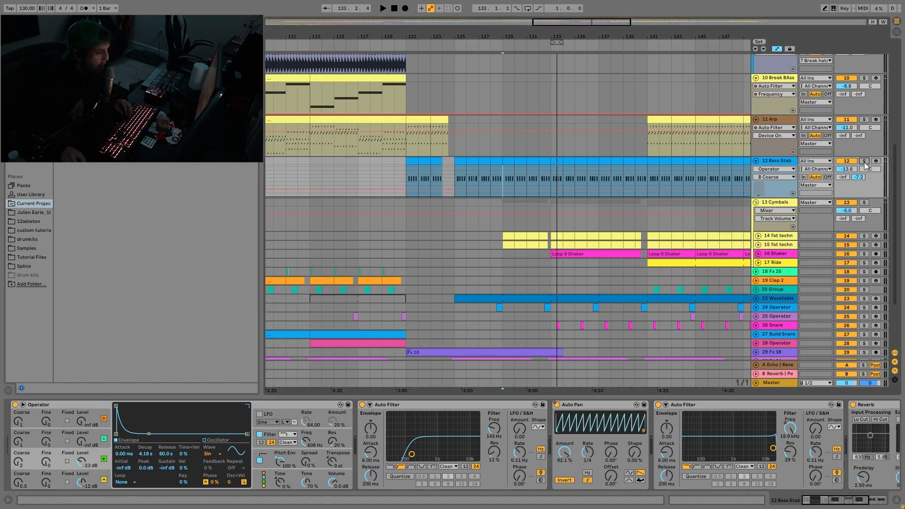
key(space)
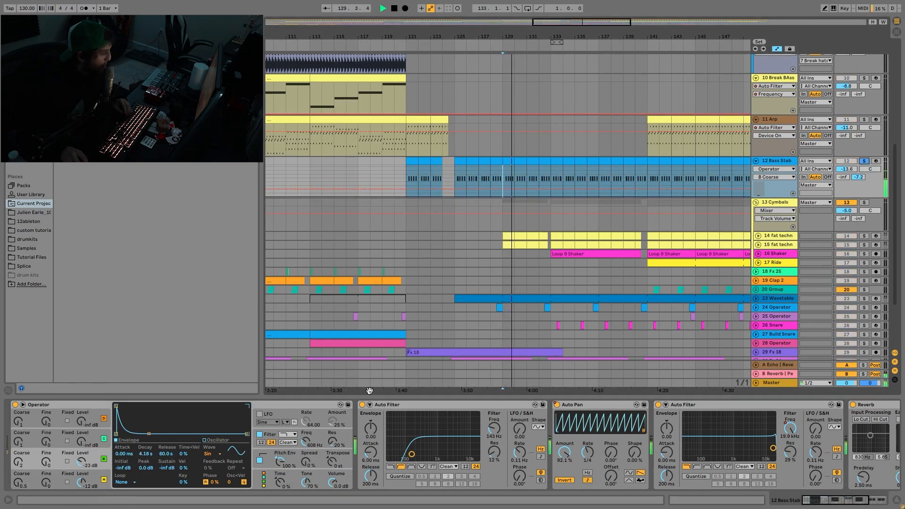
- Switch Operator's filter off to compare the bass stab's sound from bar 129, and turn it back on
click(271, 438)
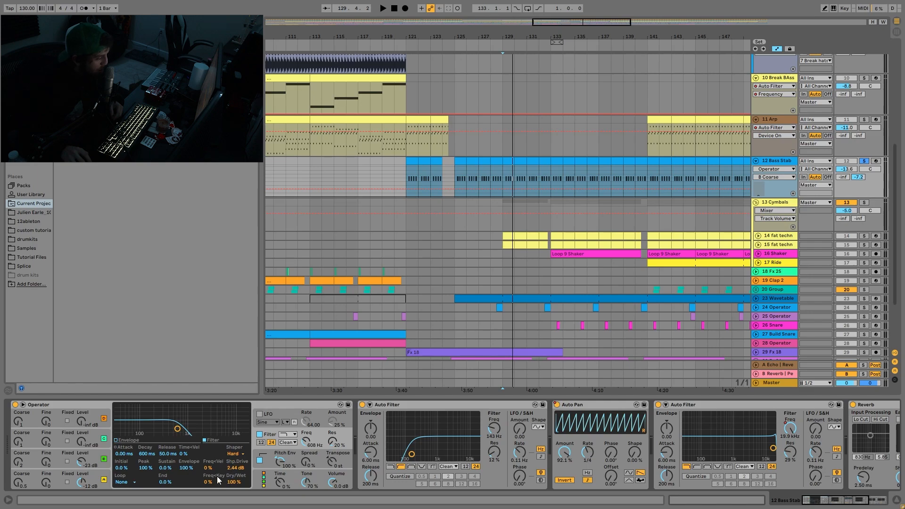
click(260, 434)
key(space)
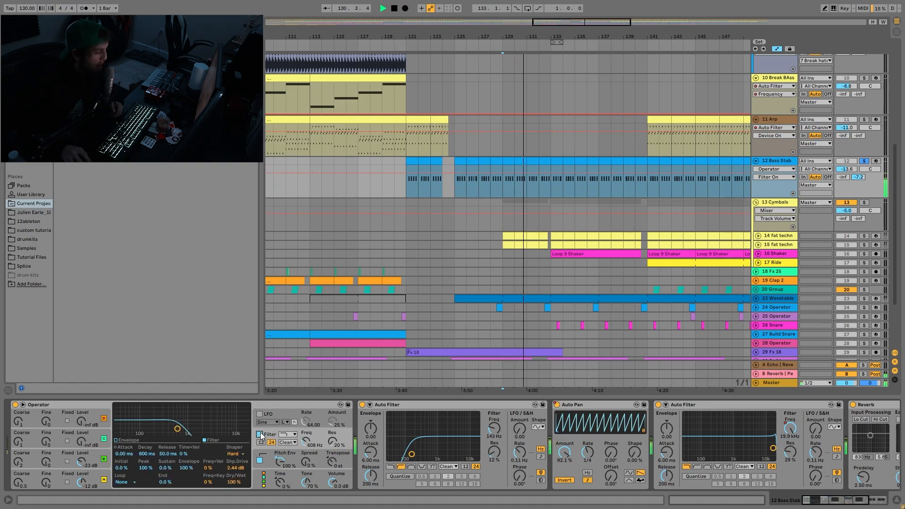
click(260, 434)
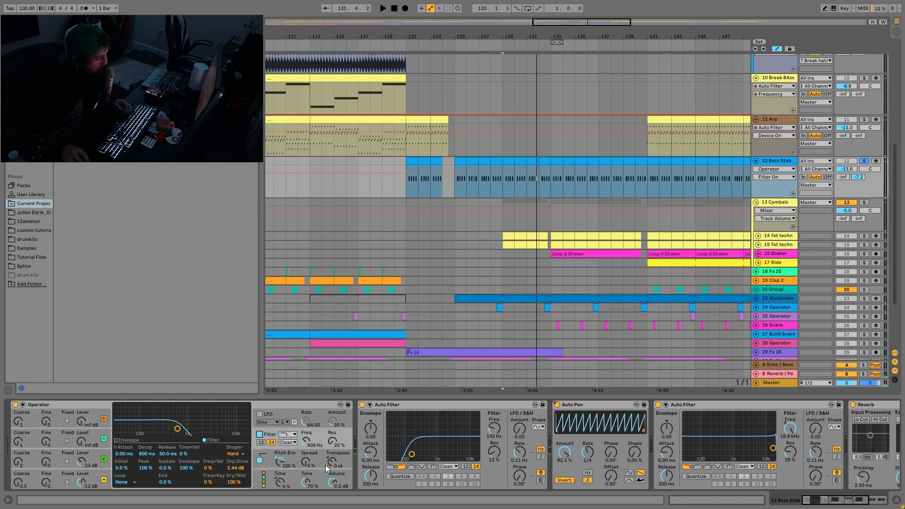
- Show the second Auto Filter's Frequency automation on the Bass Stab track across the whole arrangement
scroll(442, 454, right, 5)
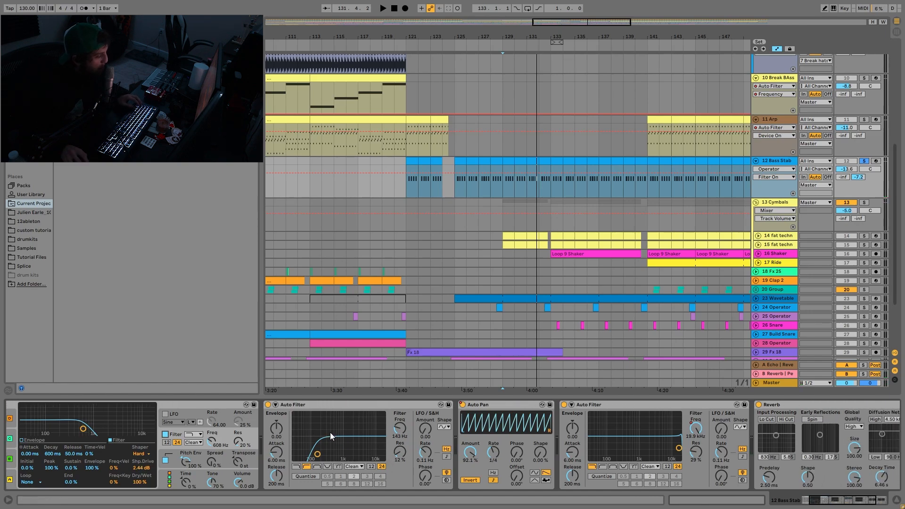
scroll(398, 448, right, 3)
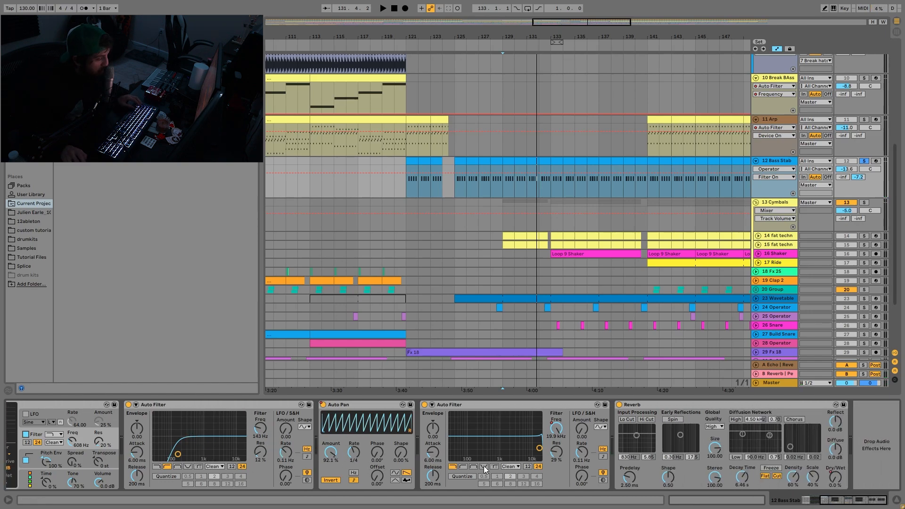
click(553, 433)
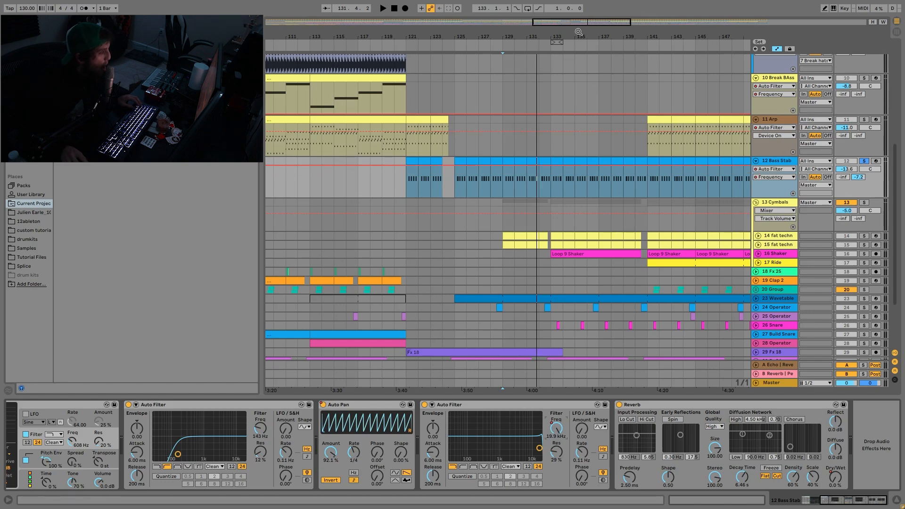
drag(578, 32, 532, 36)
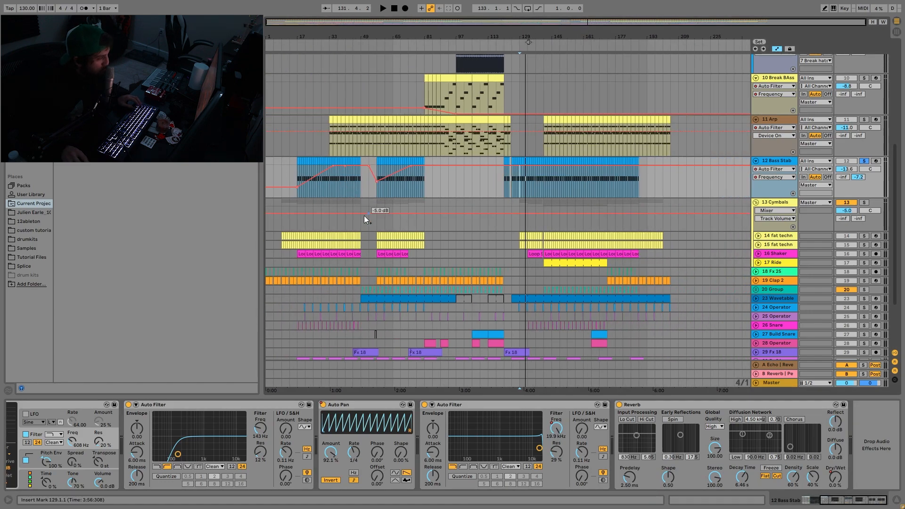
- Show the Reverb's Dry/Wet automation on the Bass Stab track and audition the automated section from bar 121
click(835, 479)
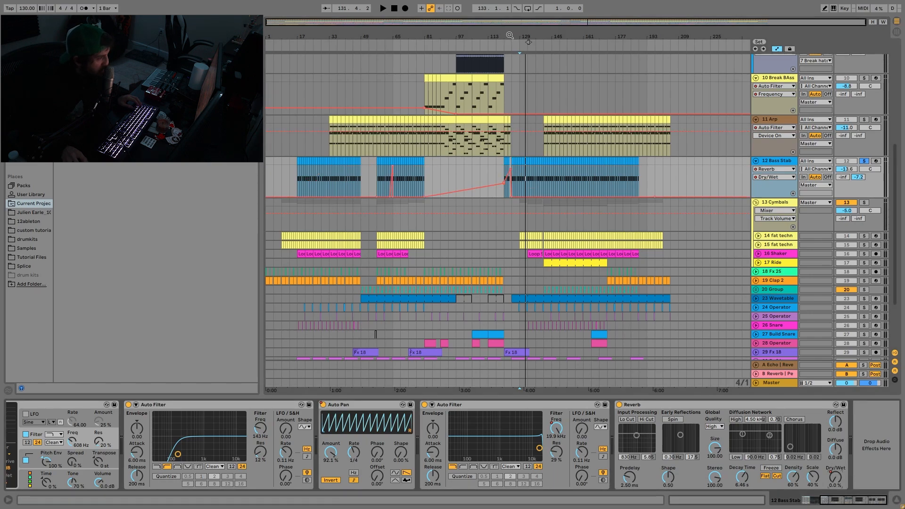
scroll(490, 169, up, 3)
click(491, 171)
key(space)
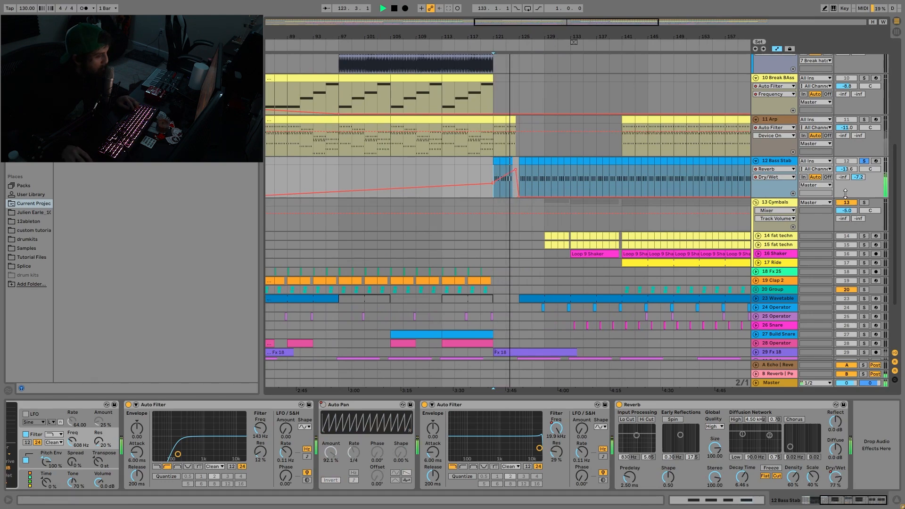
- Solo the Cymbals group and audition it from bar 137 and from bar 147
click(598, 180)
key(space)
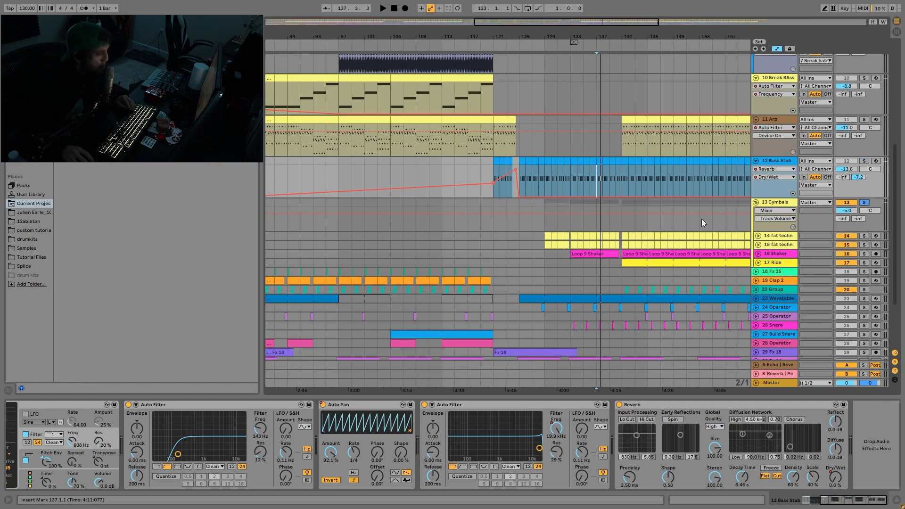
click(658, 223)
key(space)
- Unfold the Shaker and Ride tracks inside the Cymbals group
click(757, 254)
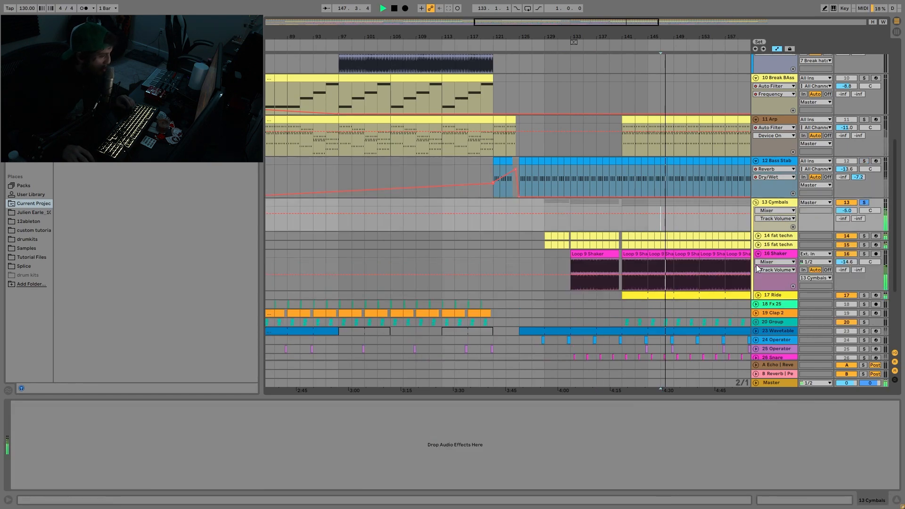
scroll(757, 268, down, 3)
click(758, 248)
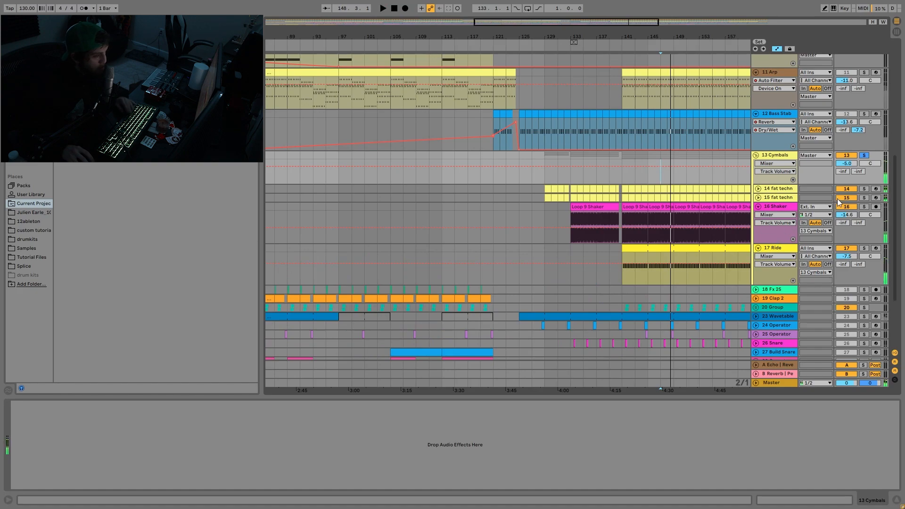
- Solo the two fat techno tracks, audition them from bar 147, and solo the Shaker track and show its devices
click(864, 188)
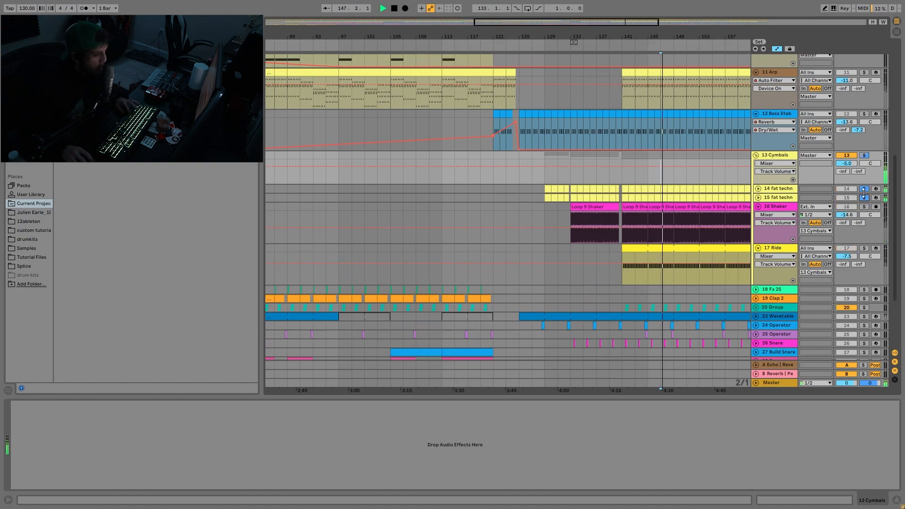
click(864, 198)
click(864, 206)
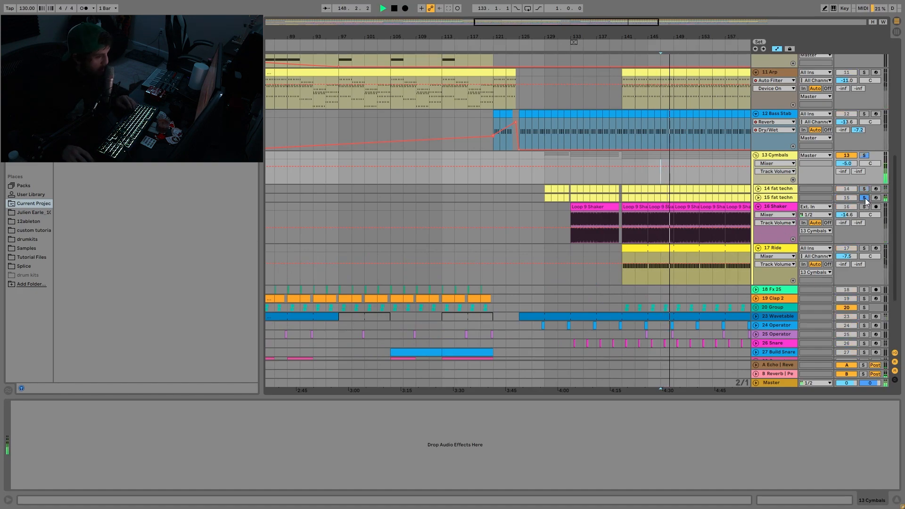
click(779, 210)
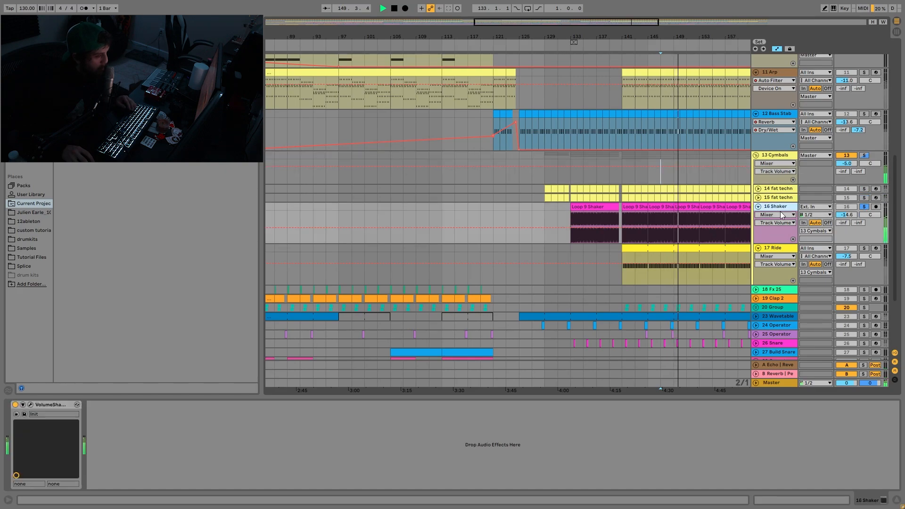
- Solo the Ride track, audition it from bar 147 and examine its Echo, Auto Filter and EQ Eight devices
click(787, 252)
click(864, 248)
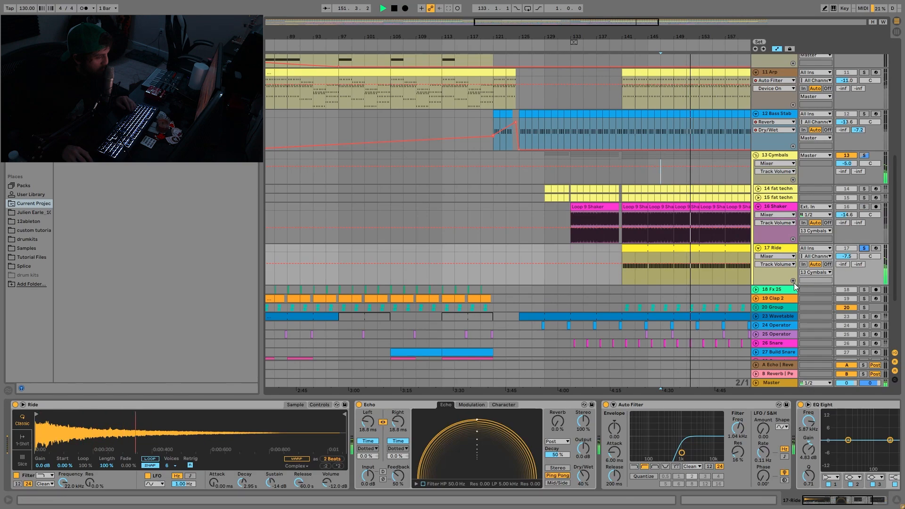
key(space)
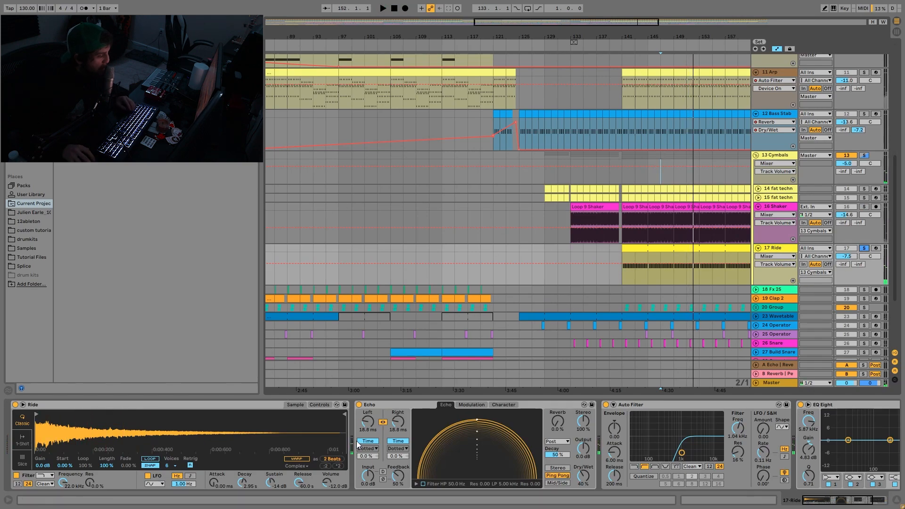
key(space)
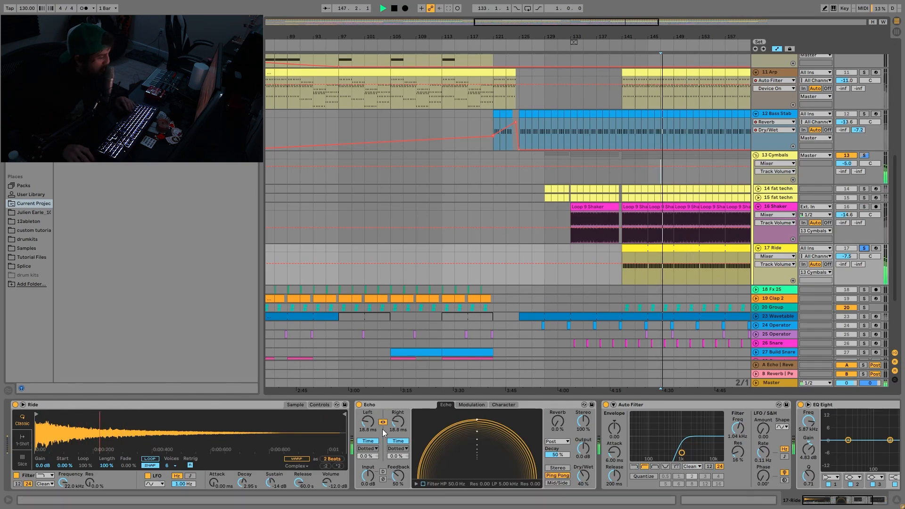
scroll(383, 429, down, 2)
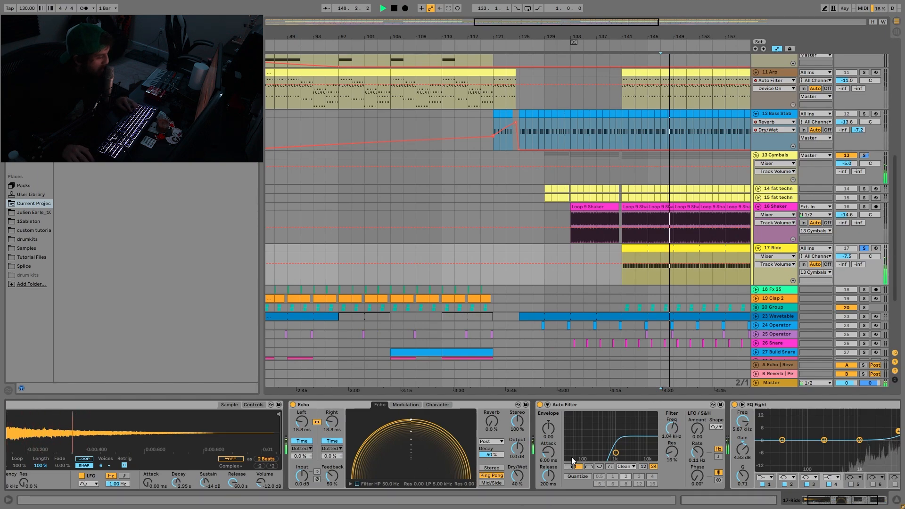
scroll(589, 461, down, 2)
scroll(589, 462, down, 1)
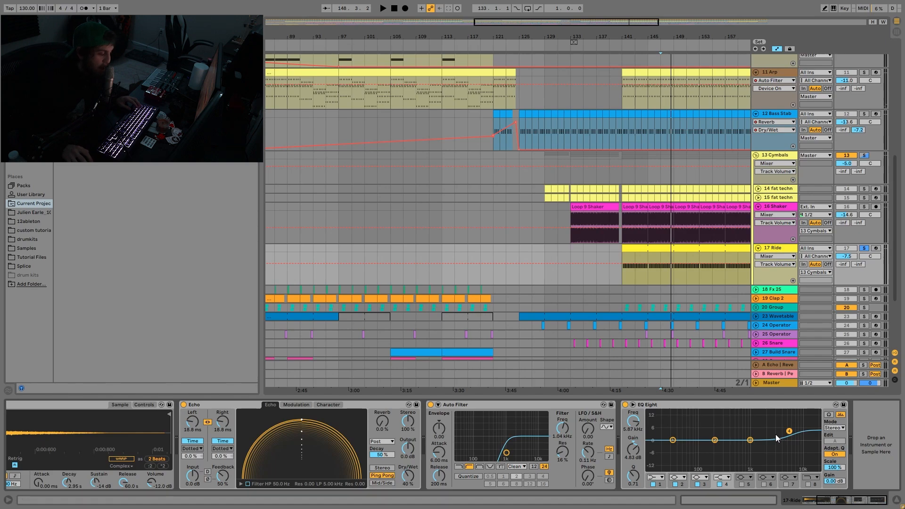
- Fold the Cymbals group, audition it once more from bar 147 and turn off its solo
click(784, 157)
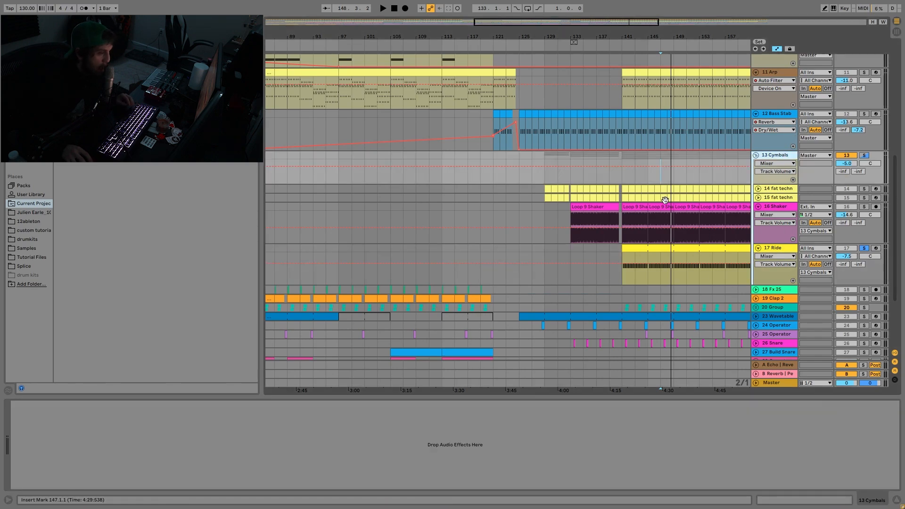
click(756, 155)
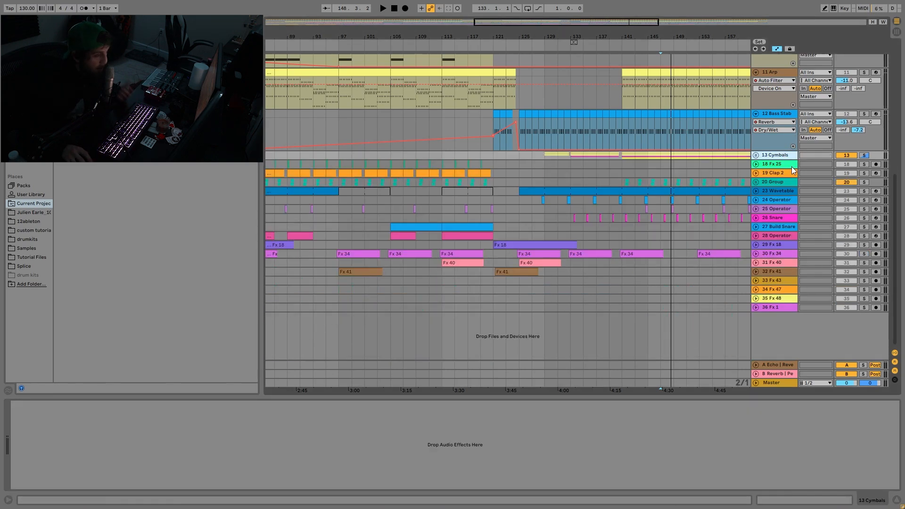
key(space)
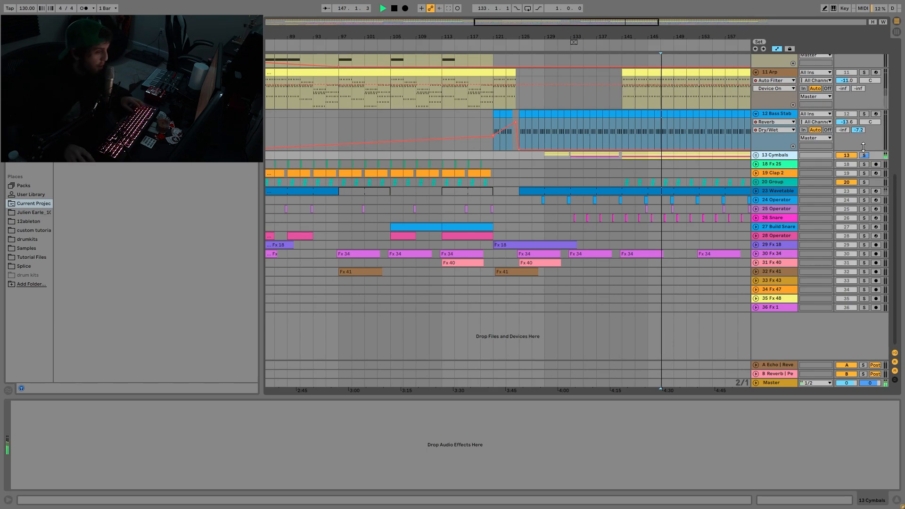
click(863, 155)
- Solo the Fx 25, Clap 2 and 20 Group tracks together and audition them from bar 113
drag(487, 36, 568, 27)
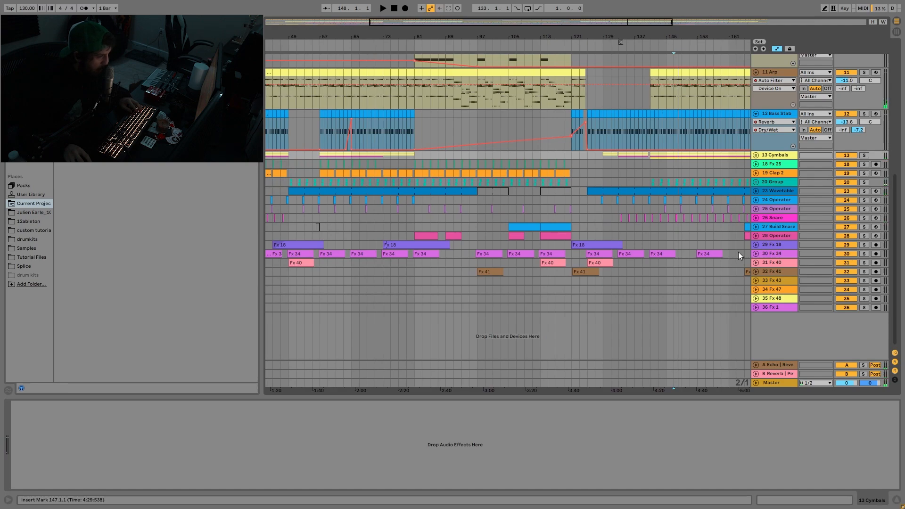
click(863, 165)
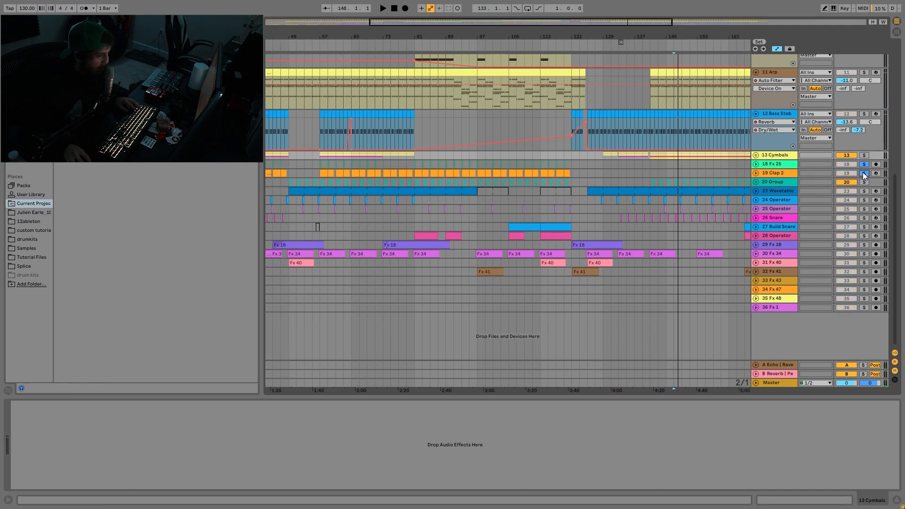
click(538, 163)
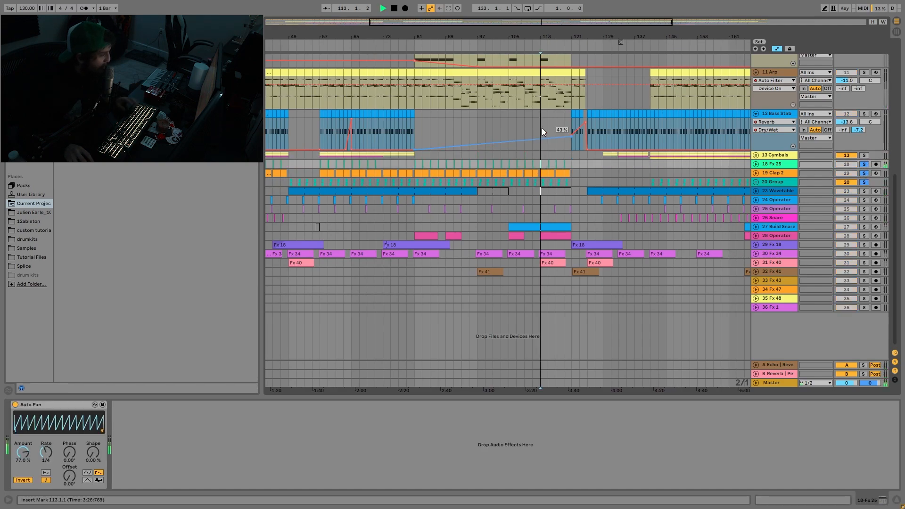
key(space)
drag(538, 36, 543, 95)
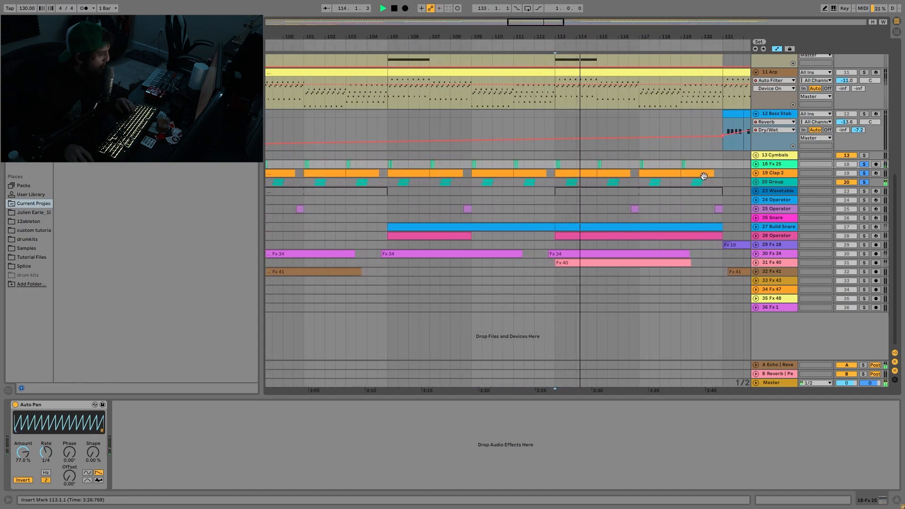
- Unfold the 20 Group and the Clap 2 track to show their clips
click(756, 181)
click(756, 174)
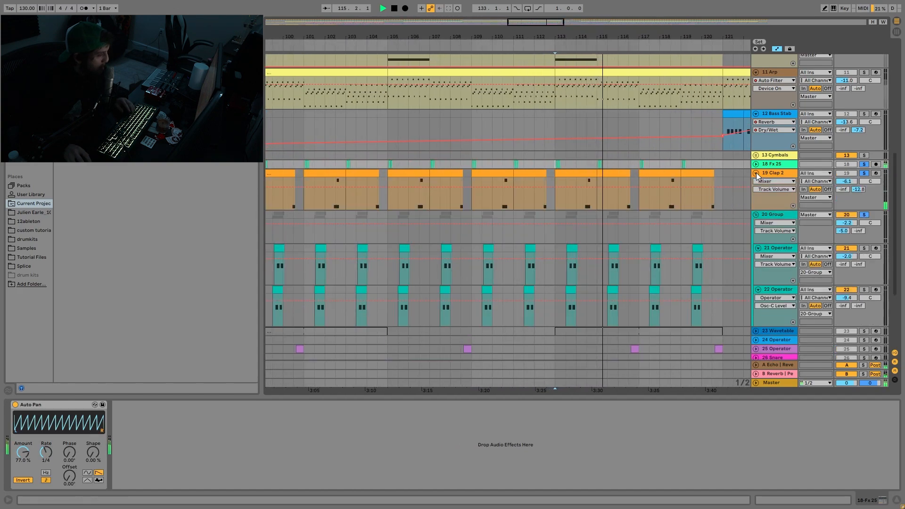
scroll(755, 173, down, 2)
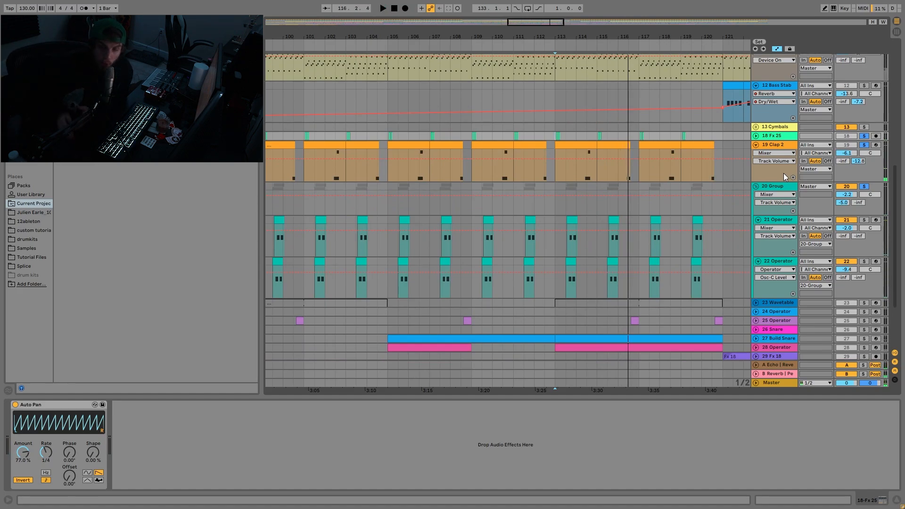
scroll(806, 226, down, 2)
scroll(806, 235, down, 2)
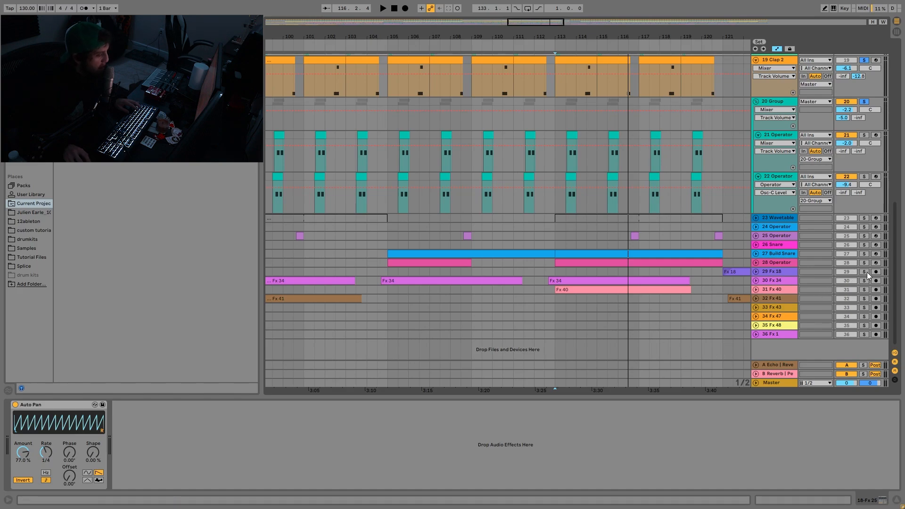
- Replay the soloed Fx 25, Clap 2 and 20 Group parts from bar 113 and look through the tracks above them
scroll(748, 229, up, 5)
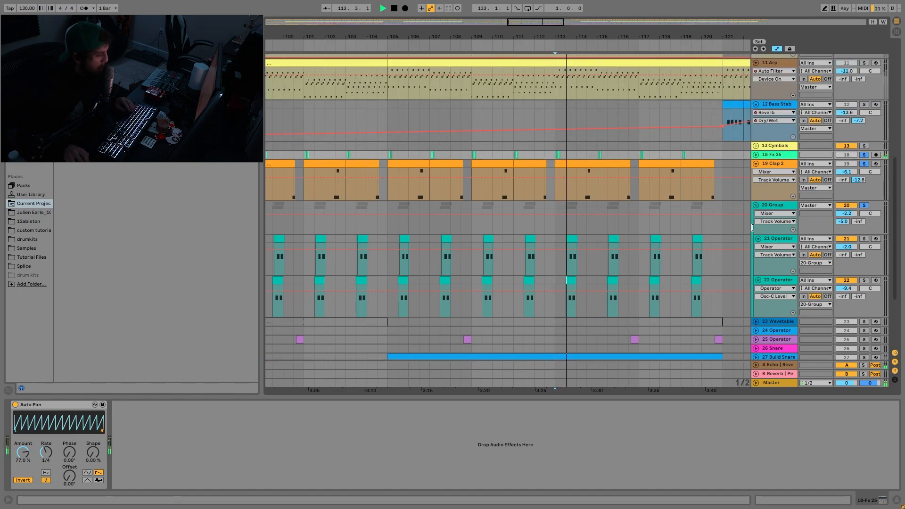
scroll(750, 207, up, 4)
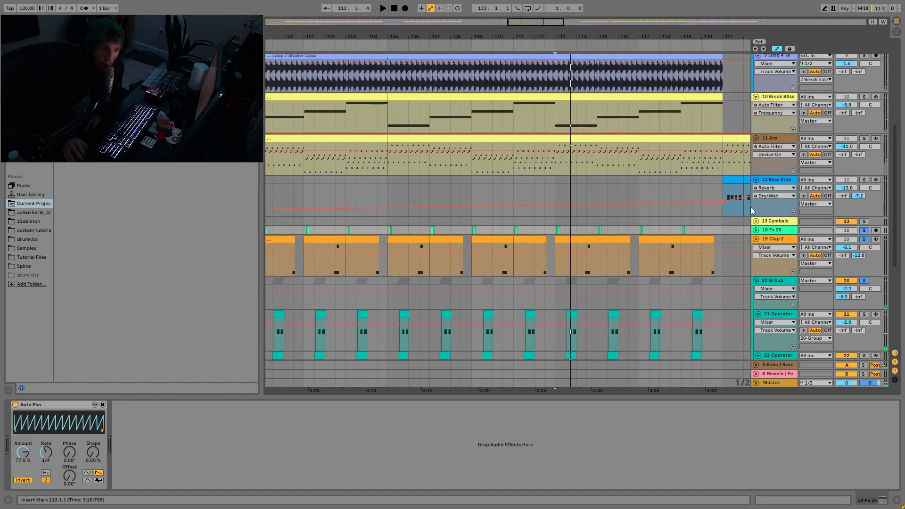
scroll(754, 189, up, 8)
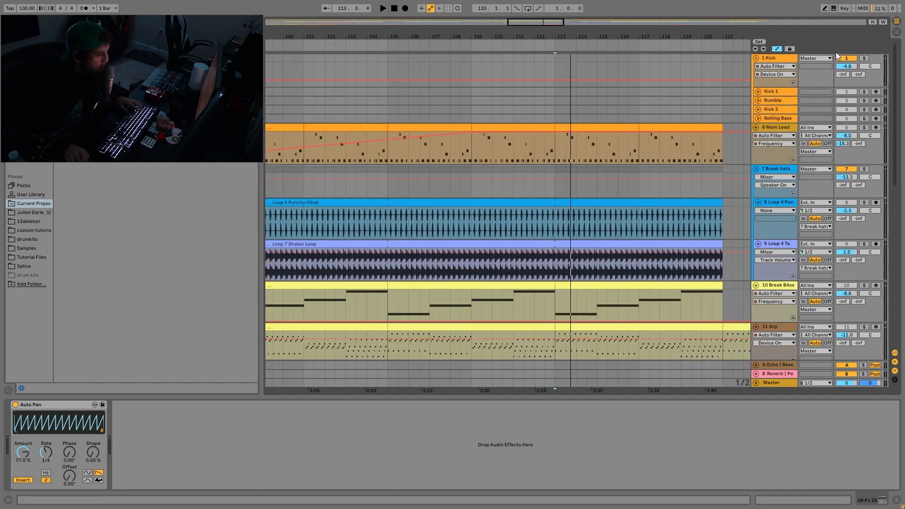
key(space)
scroll(839, 128, down, 6)
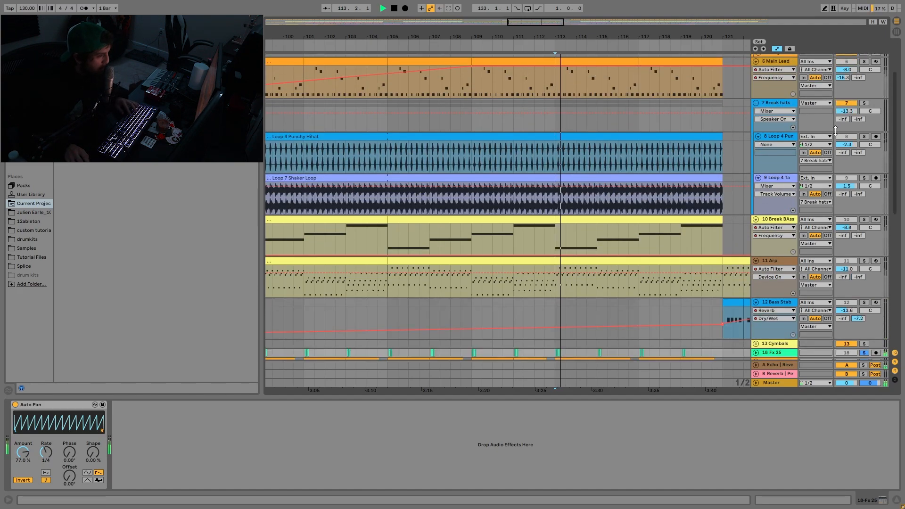
scroll(830, 137, down, 3)
key(space)
scroll(624, 143, down, 10)
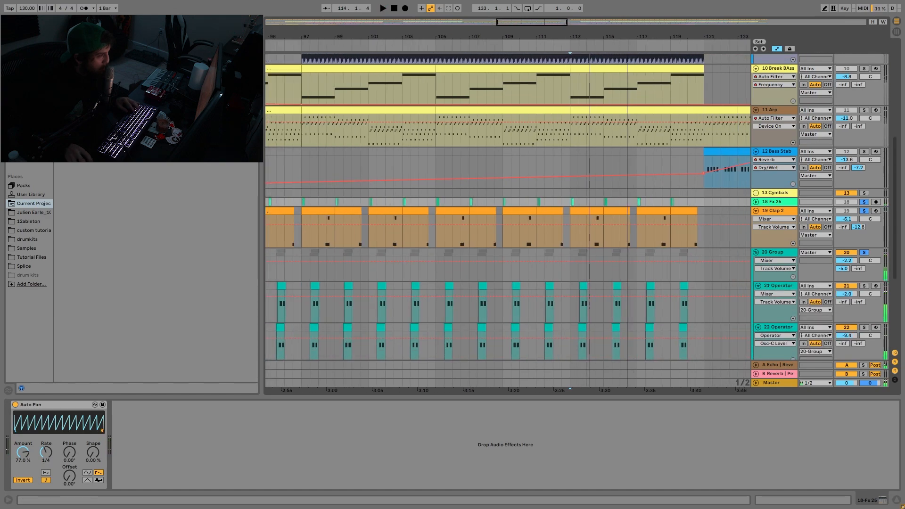
- Solo Bass Stab alongside Fx 25, Clap 2 and the 20 Group, and audition the combined groove from bar 65
click(408, 78)
key(space)
scroll(418, 159, up, 5)
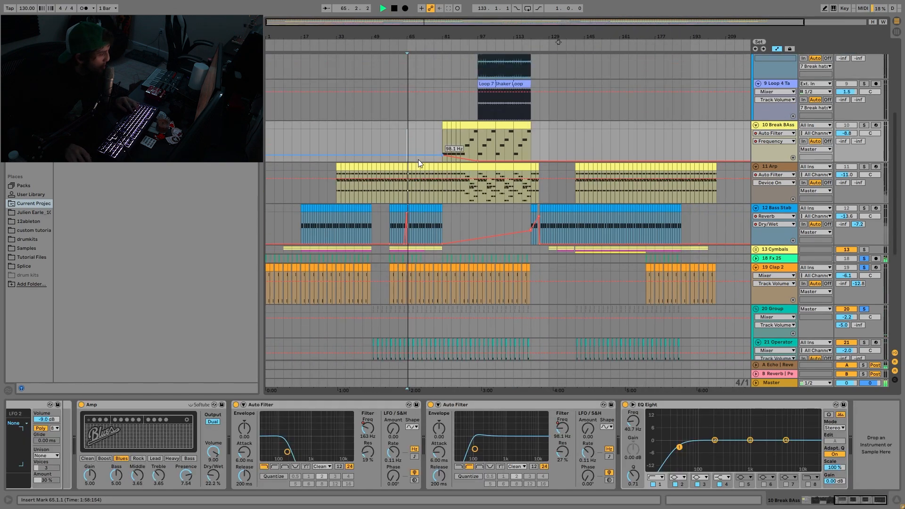
click(863, 264)
scroll(857, 270, down, 7)
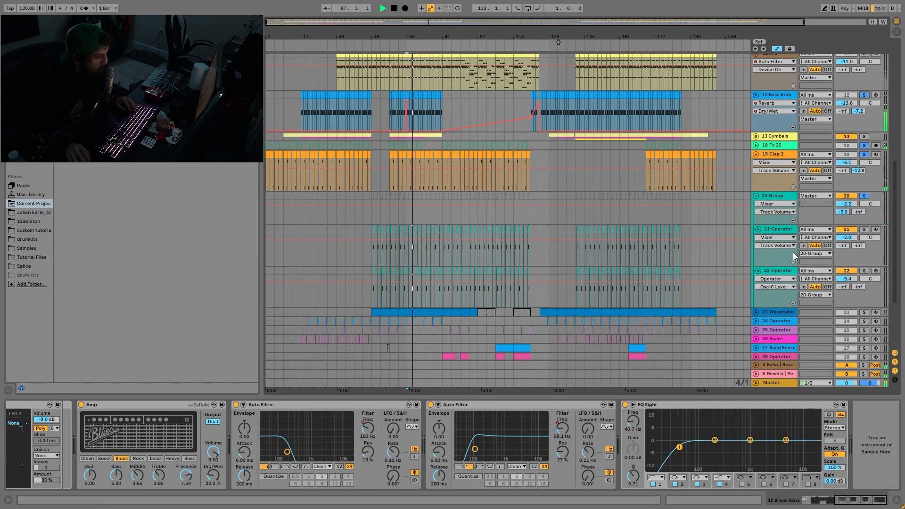
key(space)
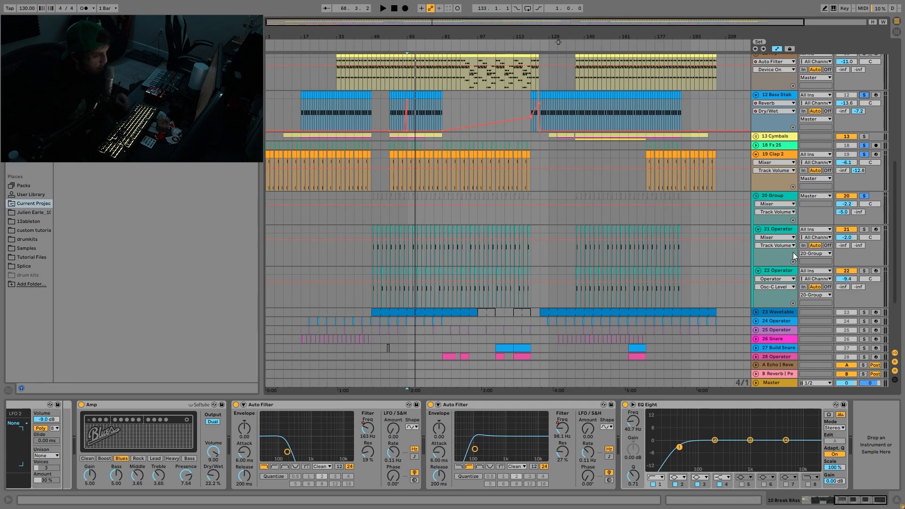
key(space)
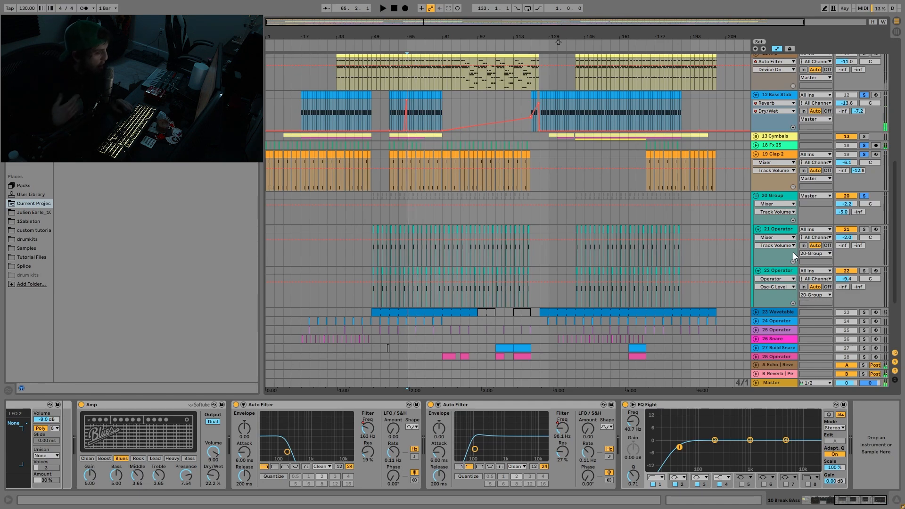
scroll(827, 171, up, 3)
scroll(827, 171, up, 3)
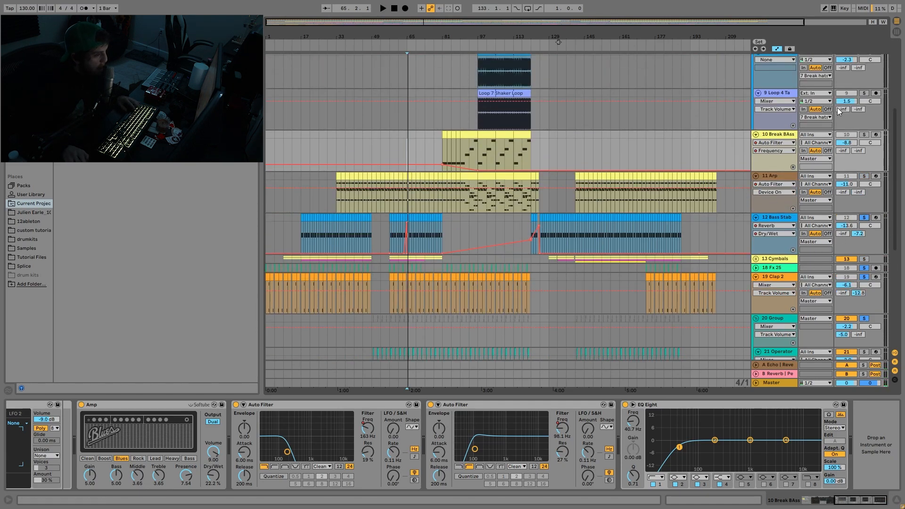
scroll(750, 298, down, 1)
scroll(776, 310, down, 2)
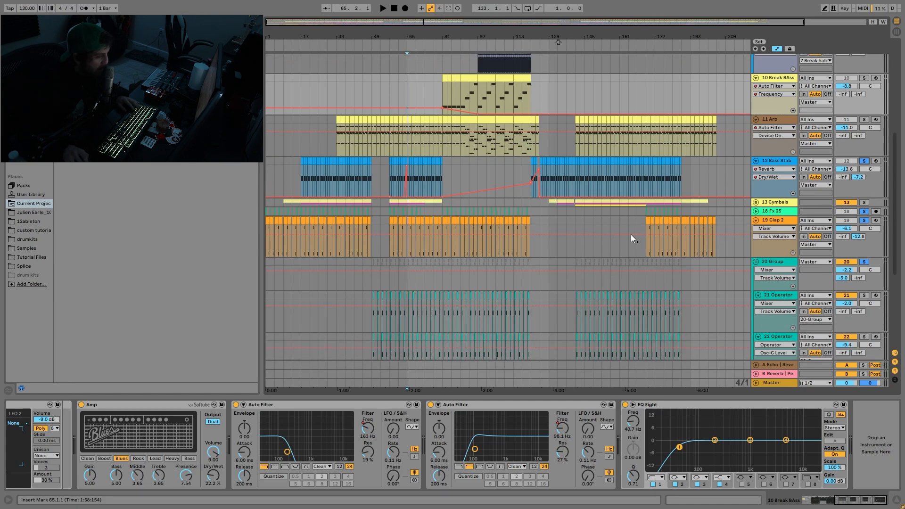
- Clear the combined solos, solo only the Fx 25 track, unfold it and audition its clips from bar 65
drag(410, 37, 445, 134)
key(space)
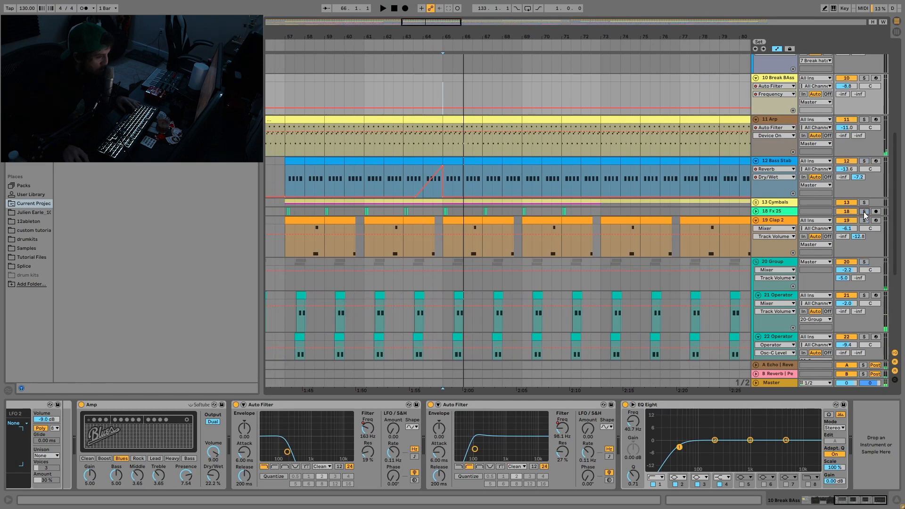
click(863, 211)
click(755, 211)
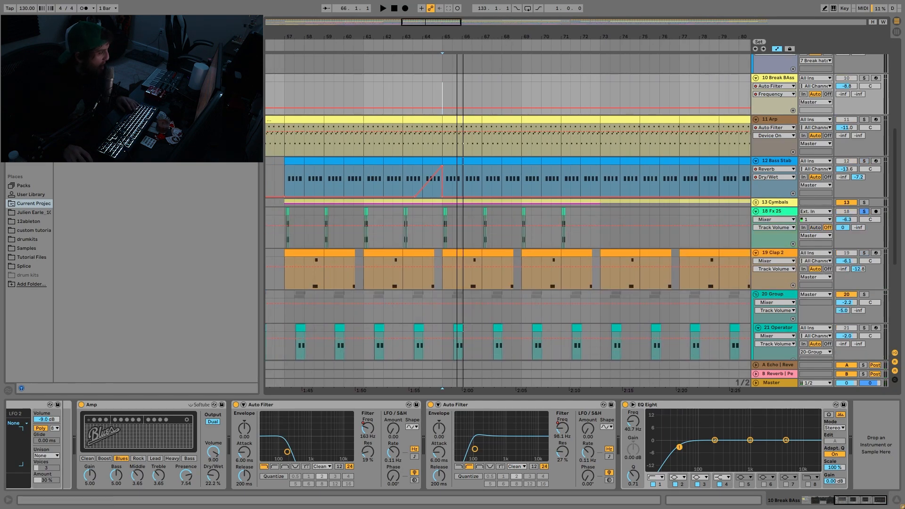
drag(456, 36, 542, 97)
click(409, 210)
key(space)
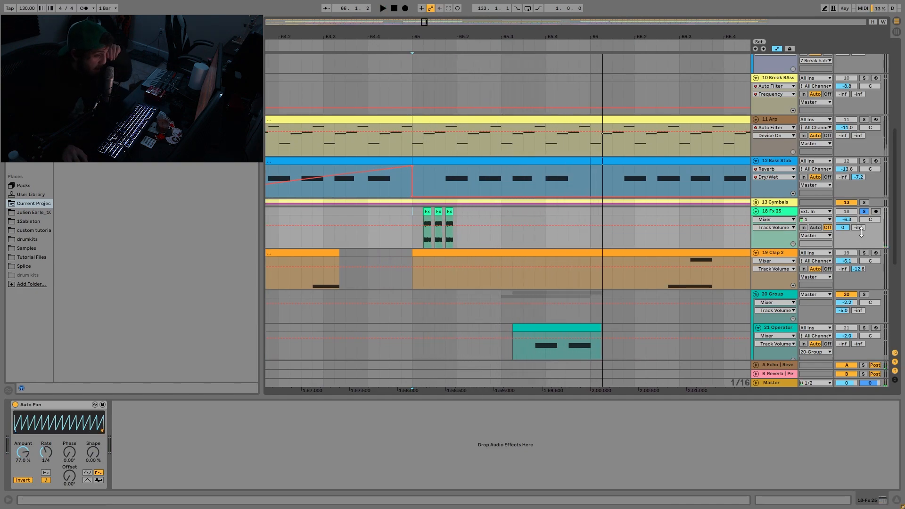
- Solo the Clap 2 track, show its devices and audition it from 66.2.3
scroll(860, 231, down, 3)
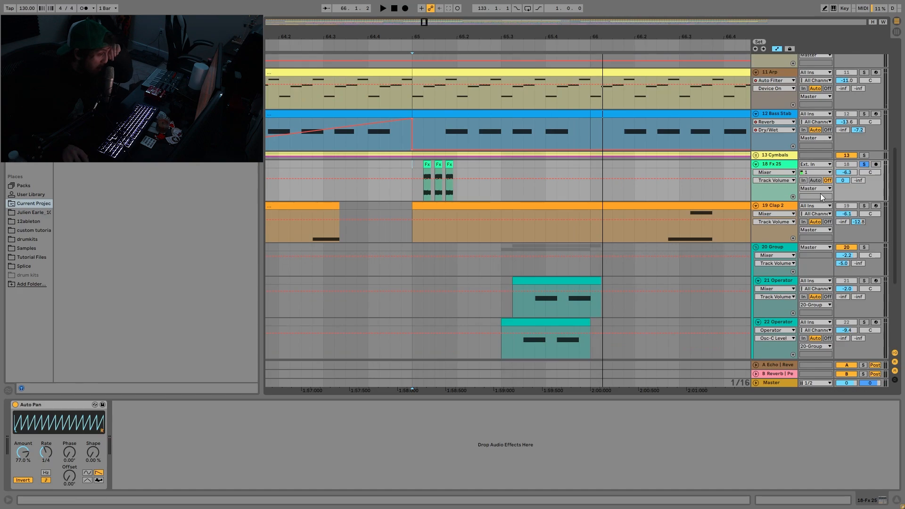
click(864, 205)
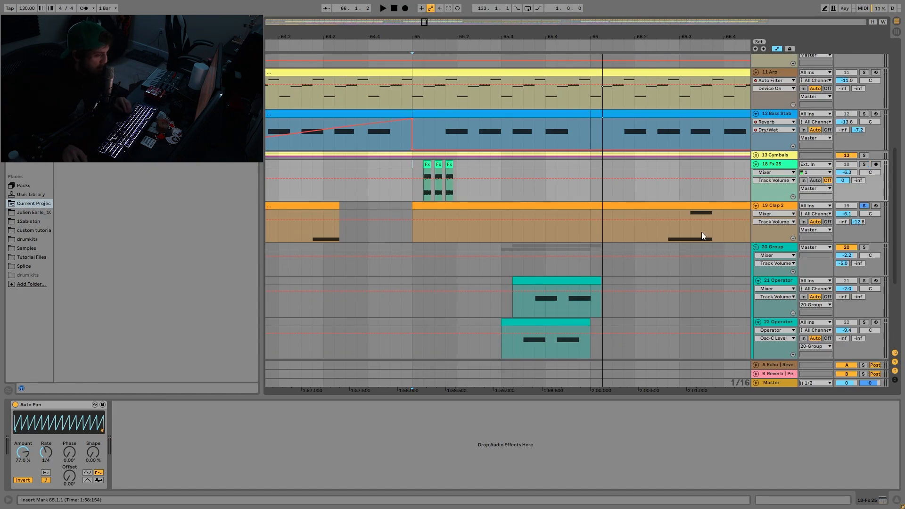
click(656, 239)
key(space)
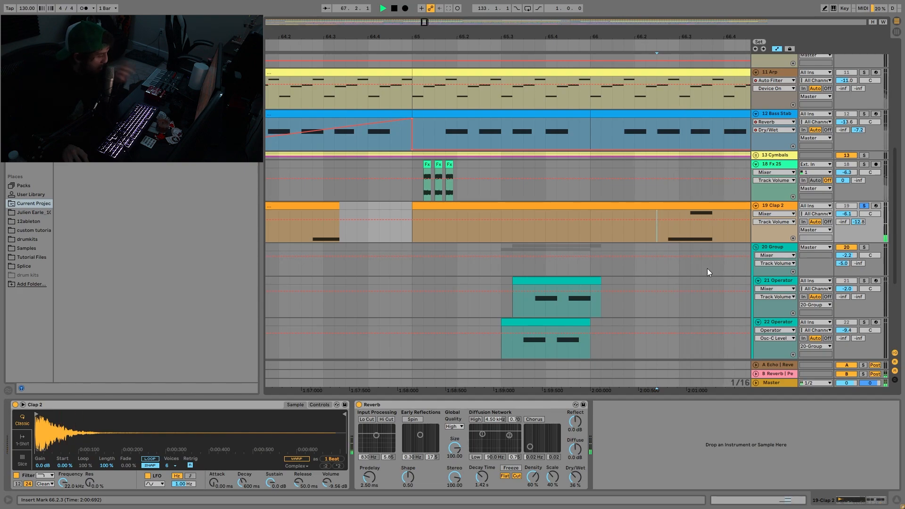
key(space)
key(space)
- Solo the 20 Group, show its Auto Filter and audition it from 65.3
key(space)
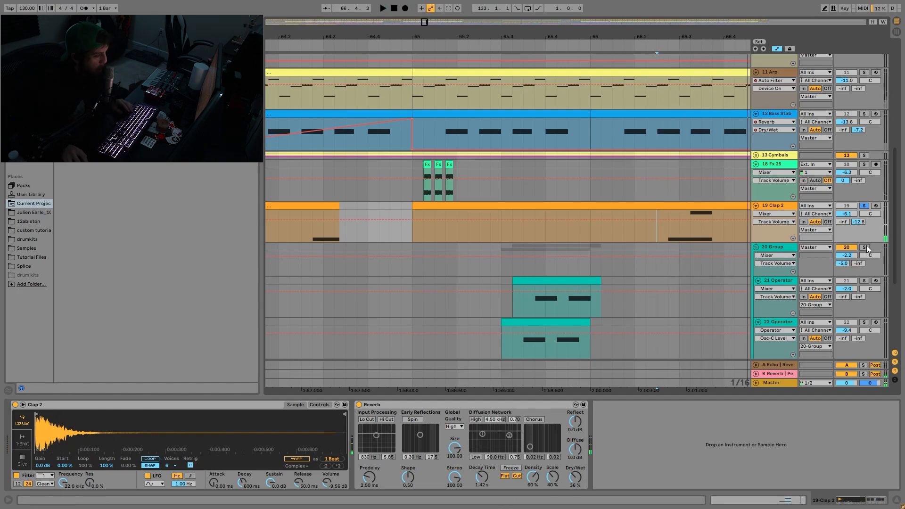
click(504, 267)
key(space)
scroll(509, 263, down, 2)
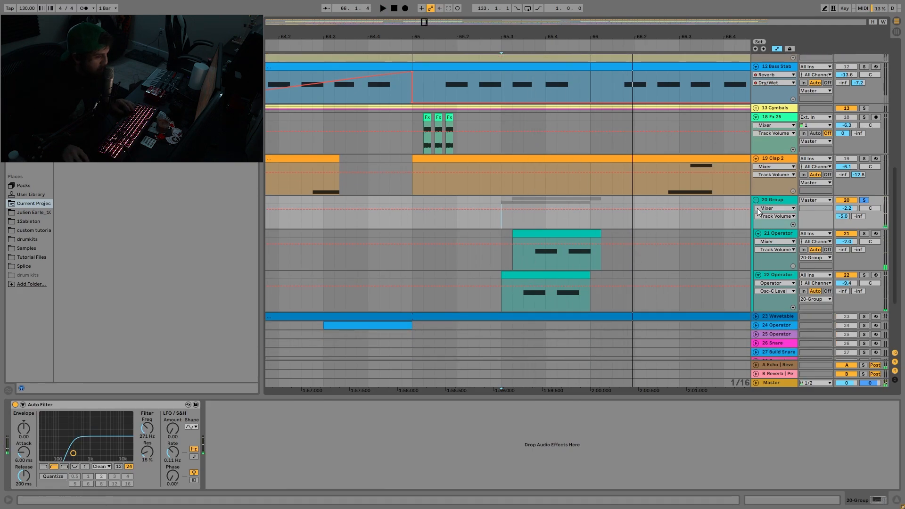
- Solo and audition tracks 21 Operator and 22 Operator in turn, showing each one's devices
click(777, 235)
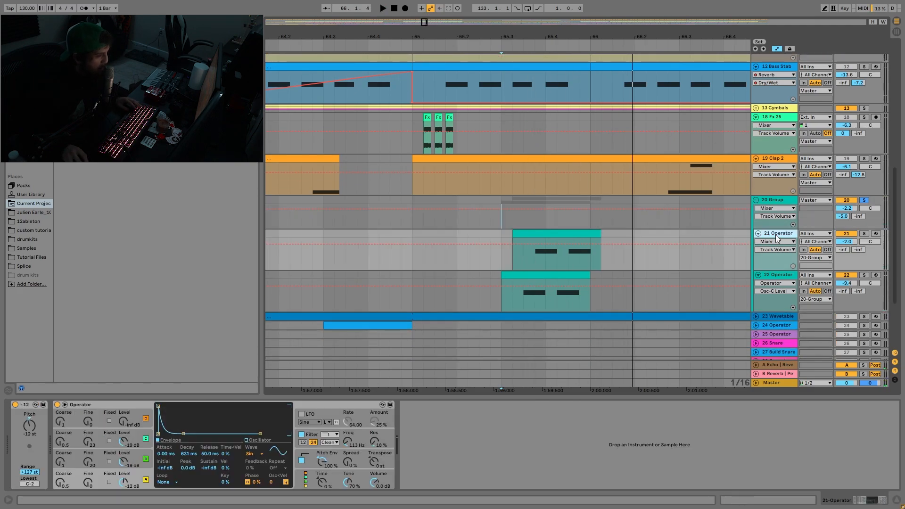
click(863, 234)
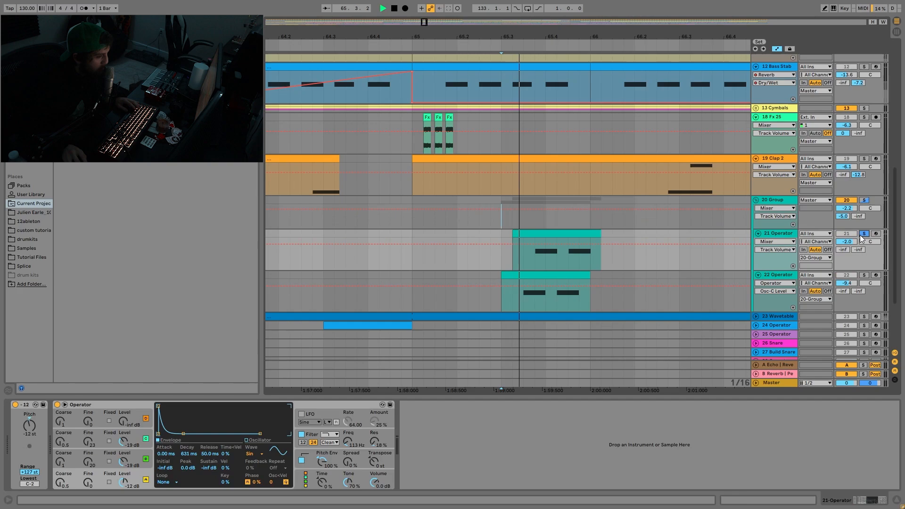
click(863, 275)
click(765, 298)
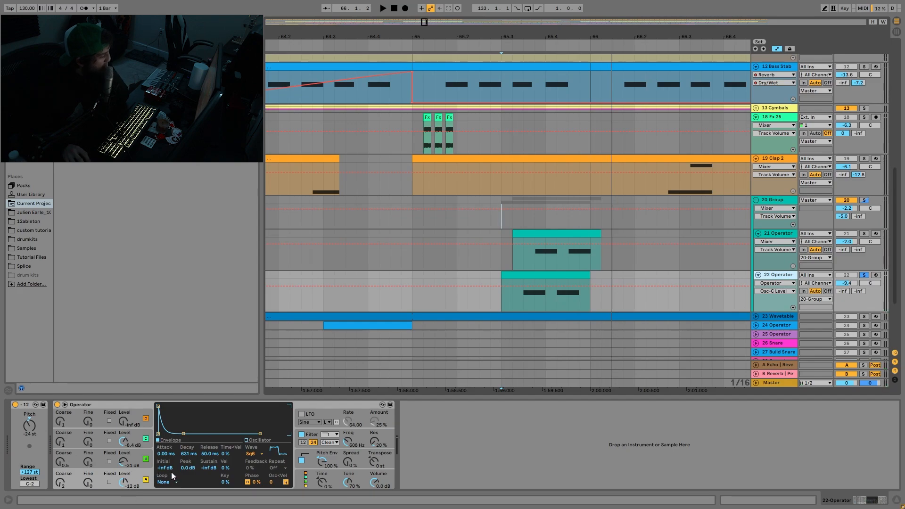
- Examine oscillator C in the 22 Operator track's synth and oscillator A in the 21 Operator track's synth
click(141, 442)
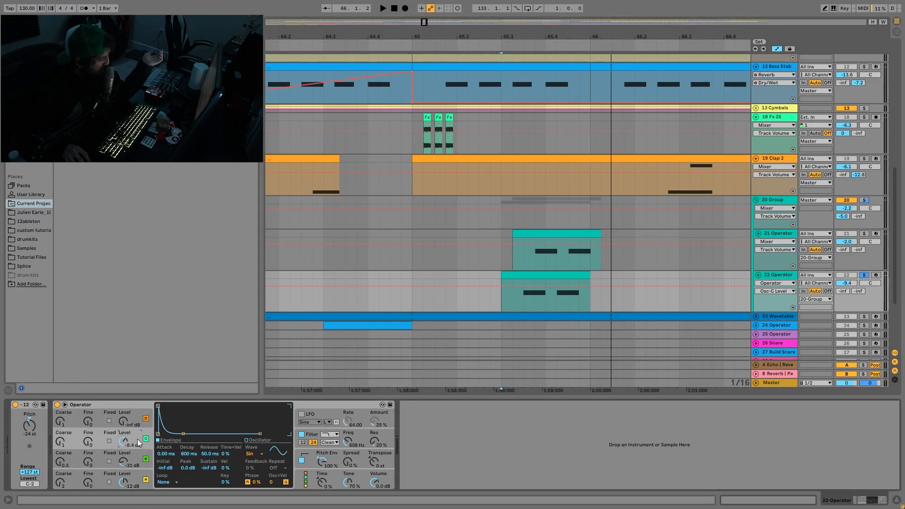
click(773, 233)
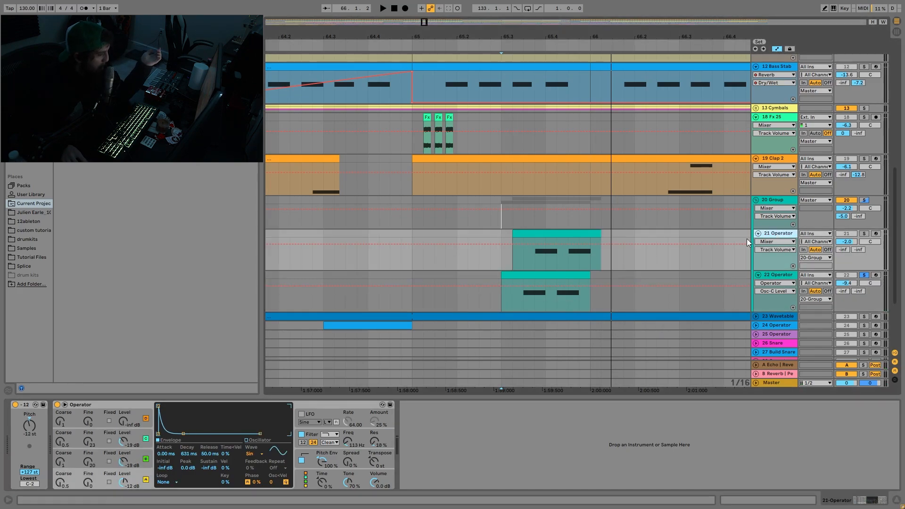
click(143, 479)
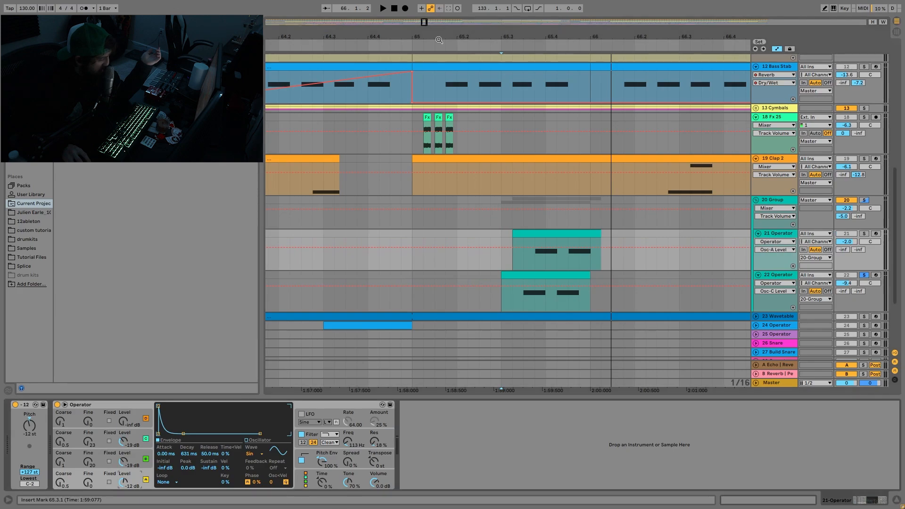
- Examine oscillators B and C, the filter envelope and the pitch envelope in the 21 Operator track's synth
click(138, 464)
click(140, 436)
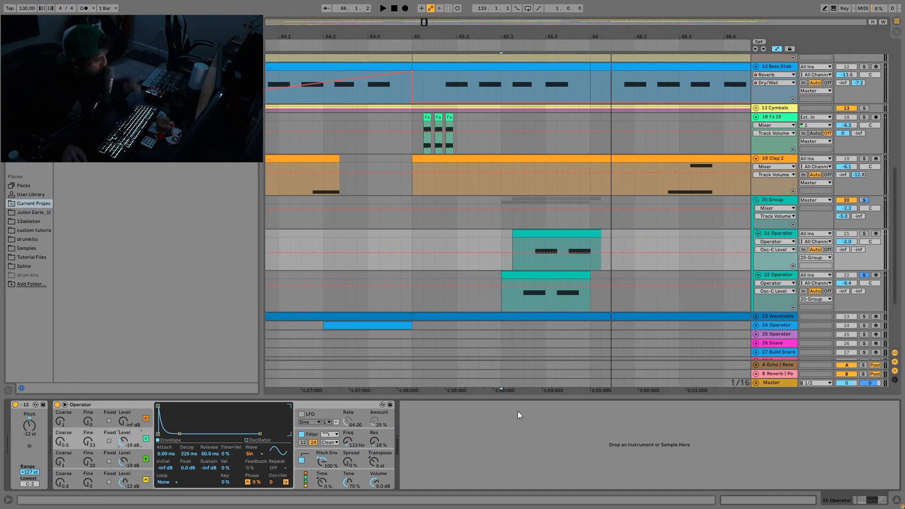
click(319, 434)
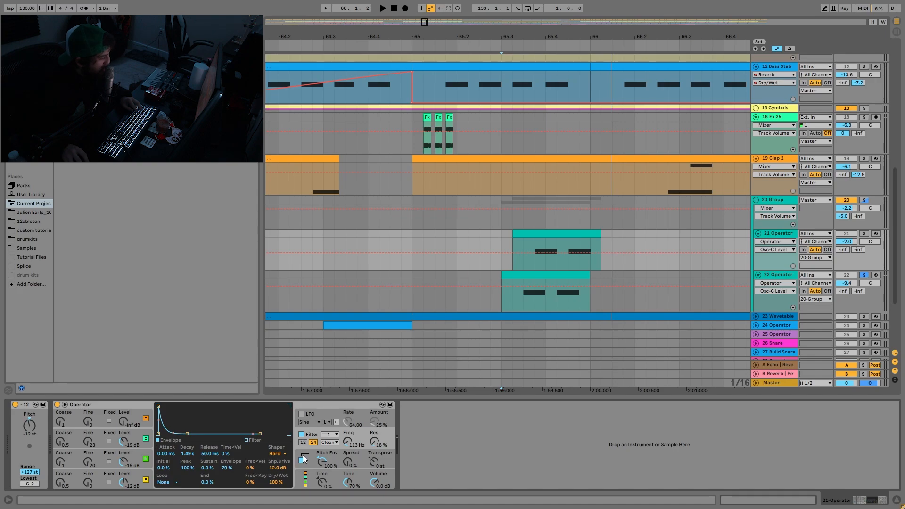
click(304, 458)
- Show the filter settings of the 22 Operator track's synth and audition the track from 65.3
click(769, 278)
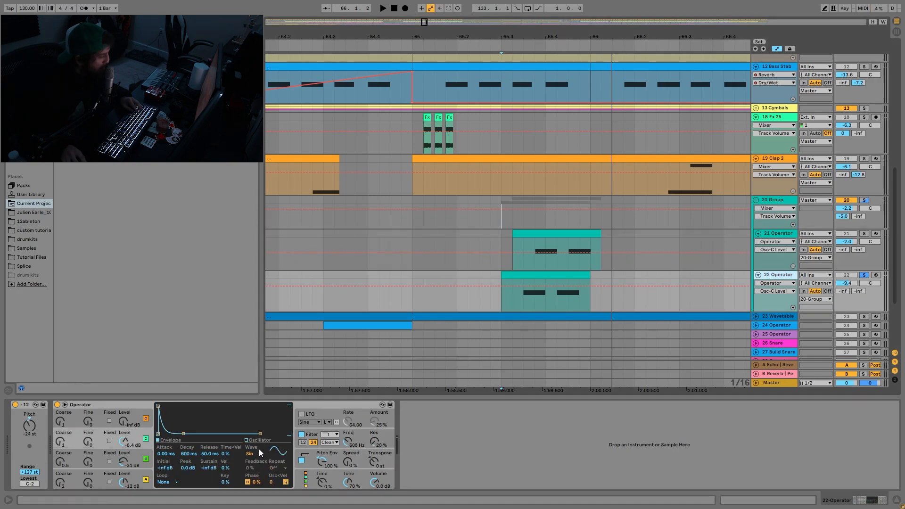
click(309, 438)
key(space)
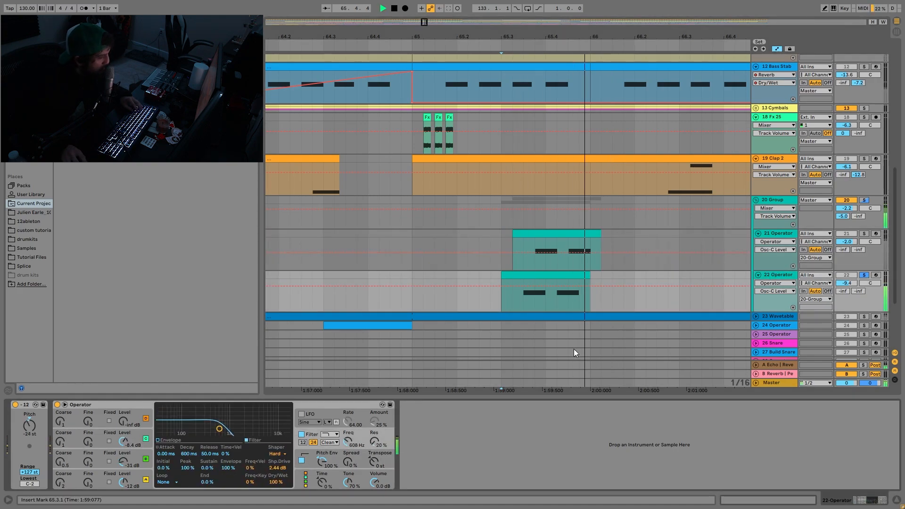
- Solo the 20 Group to audition both Operator tracks together, and show the group's Auto Filter
click(864, 200)
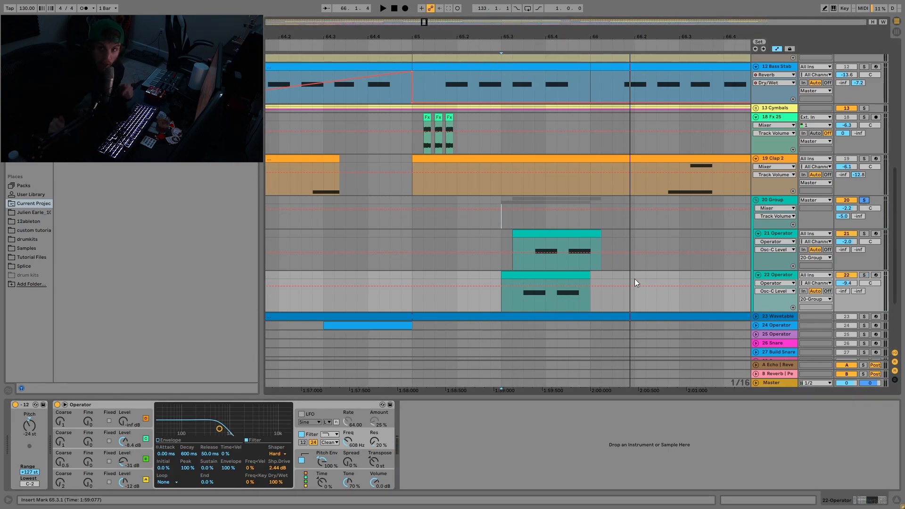
key(space)
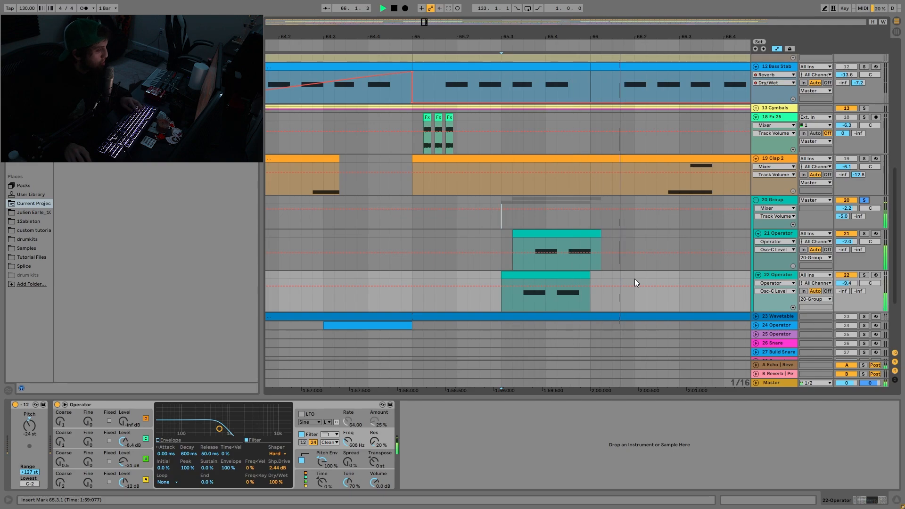
click(775, 193)
click(778, 202)
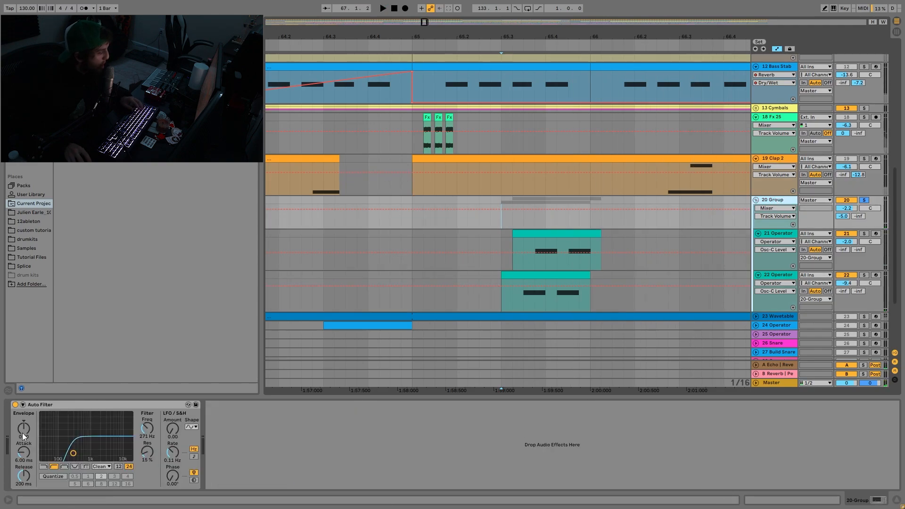
- Solo and unfold the 23 Wavetable track and audition it from 65.1.1
scroll(675, 209, down, 4)
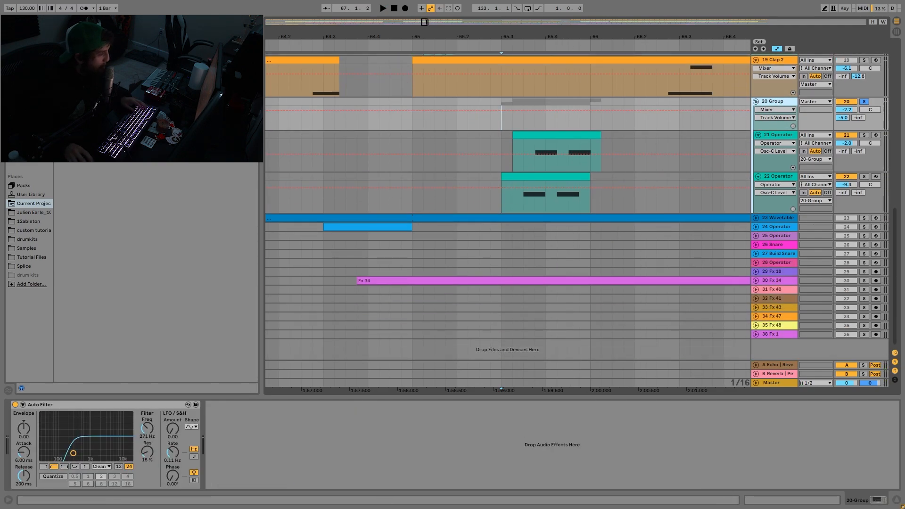
drag(568, 37, 568, 9)
click(862, 219)
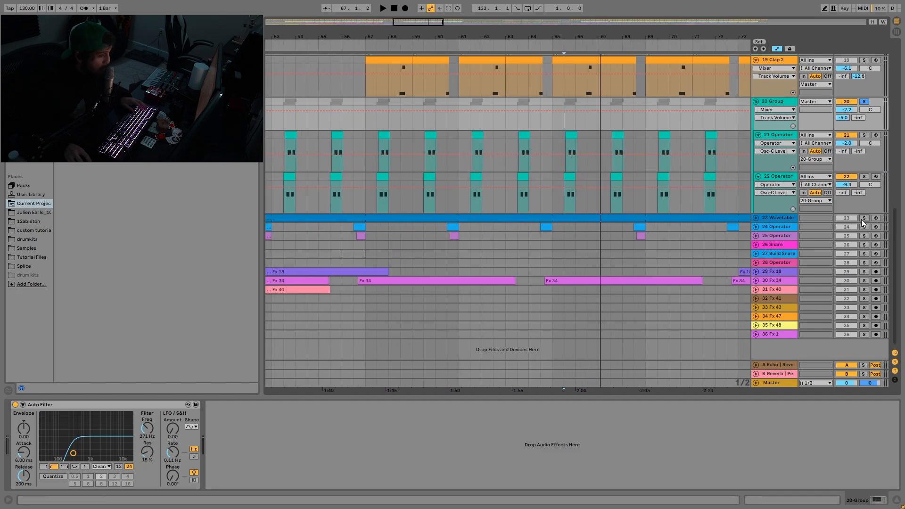
click(756, 218)
click(551, 248)
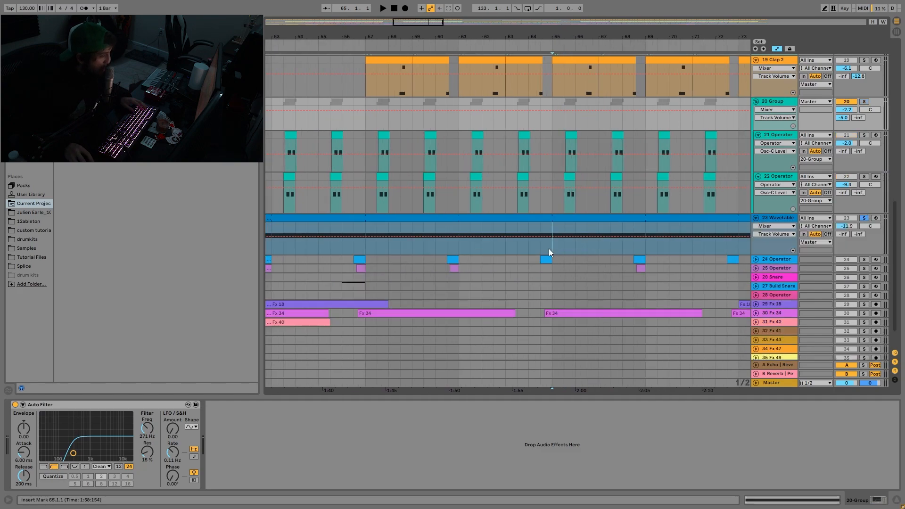
key(space)
- Show the Wavetable track across the whole arrangement and audition it from 157.1.1
drag(611, 32, 397, 31)
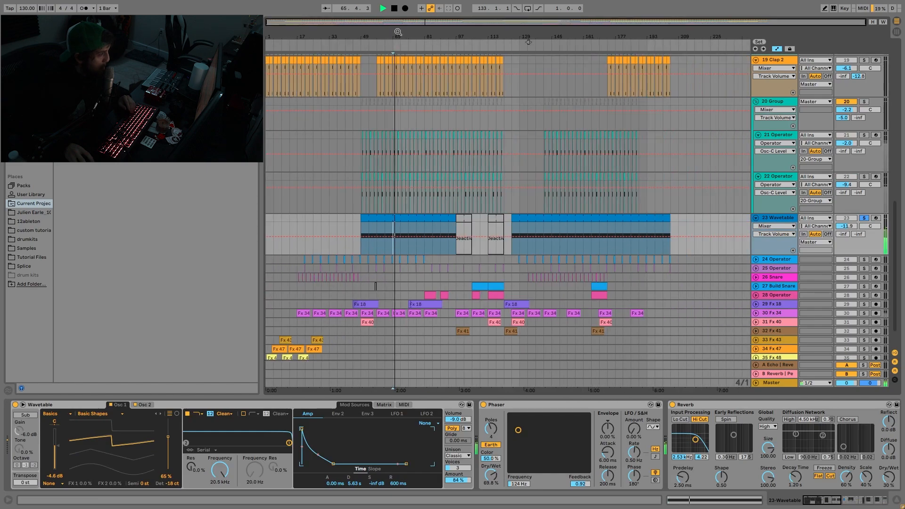
click(573, 249)
key(space)
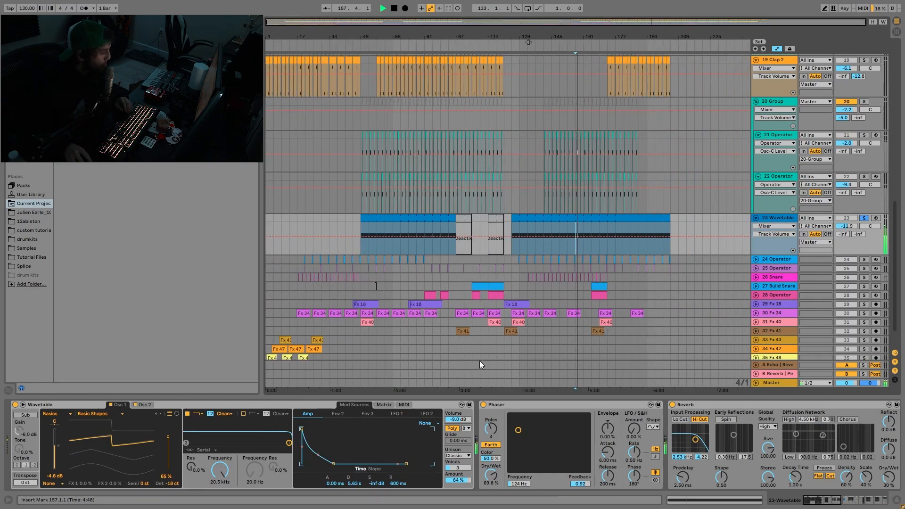
key(space)
- Examine the Wavetable synth's second oscillator and modulation settings, and open the clip starting at bar 125 before returning to the devices
click(143, 404)
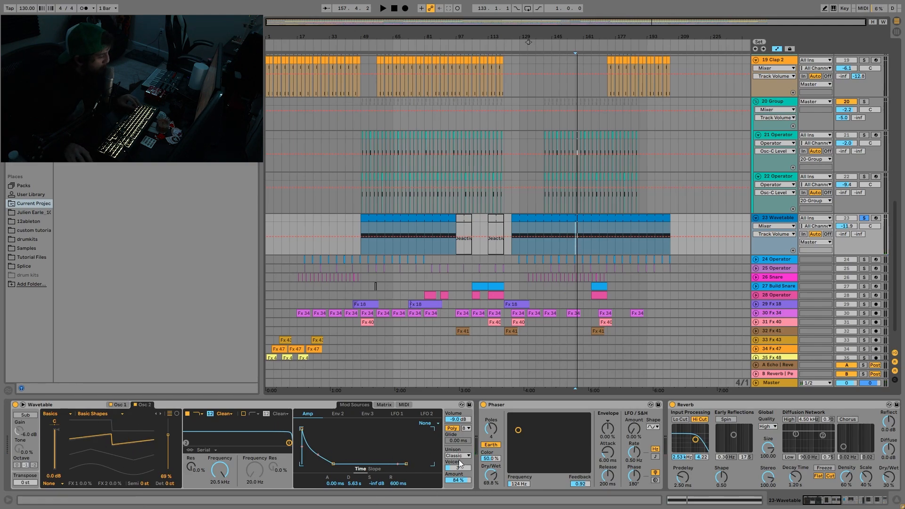
scroll(459, 459, right, 5)
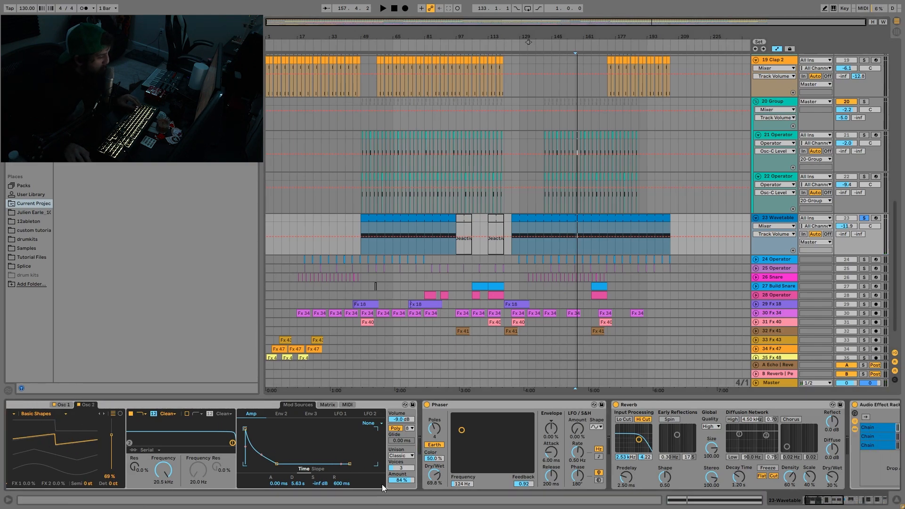
double_click(569, 217)
click(802, 501)
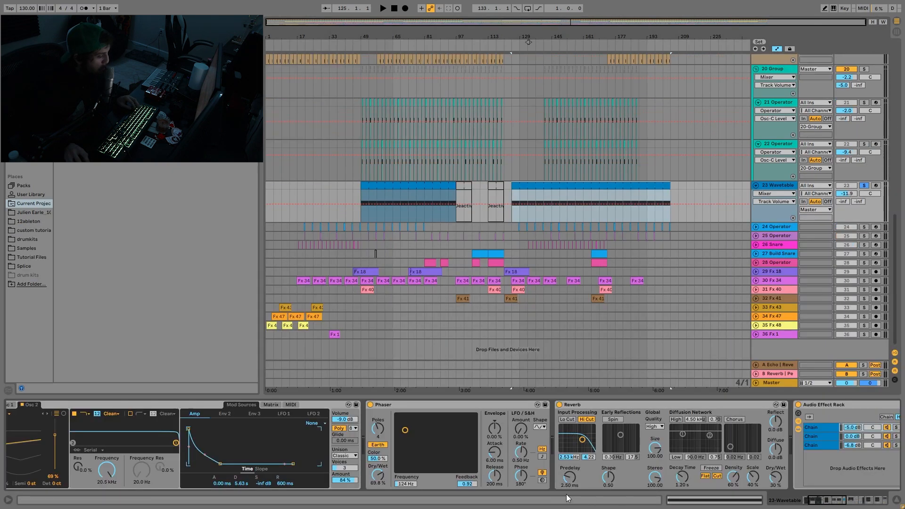
scroll(270, 458, left, 2)
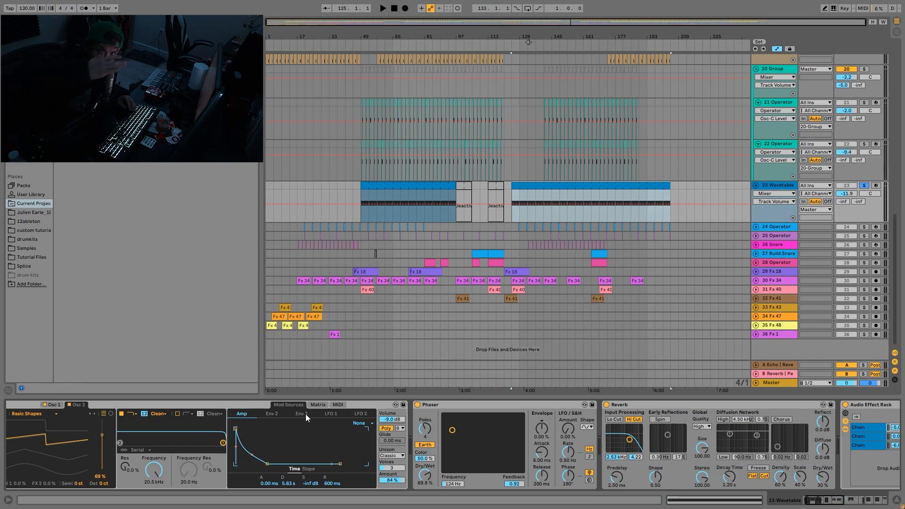
- Audition the soloed Wavetable track from 153.1.1
click(555, 217)
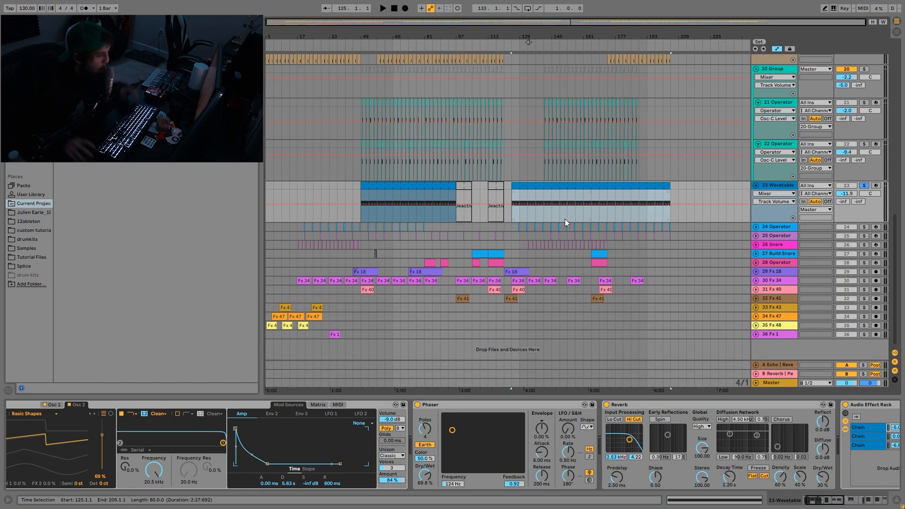
click(565, 219)
key(space)
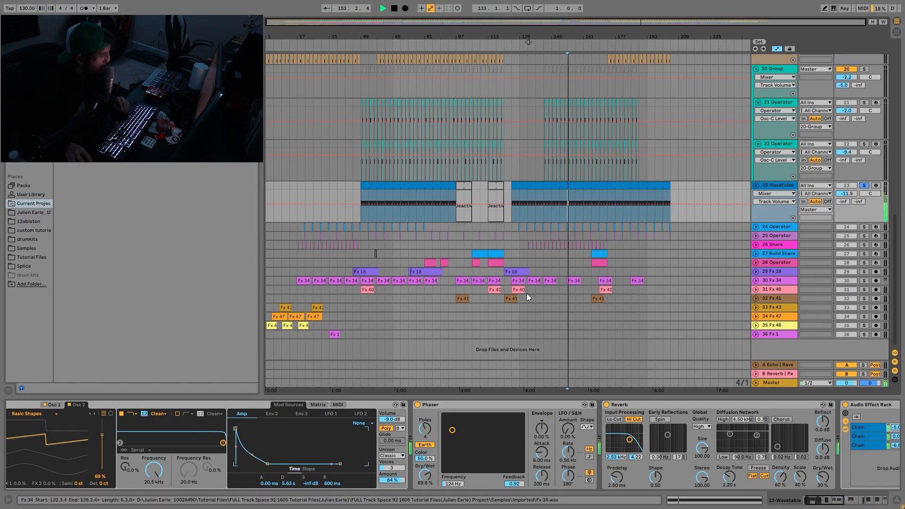
key(space)
- Examine the Wavetable track's Phaser and Reverb, plus the Amp settings in each of the three Audio Effect Rack chains
scroll(485, 478, down, 2)
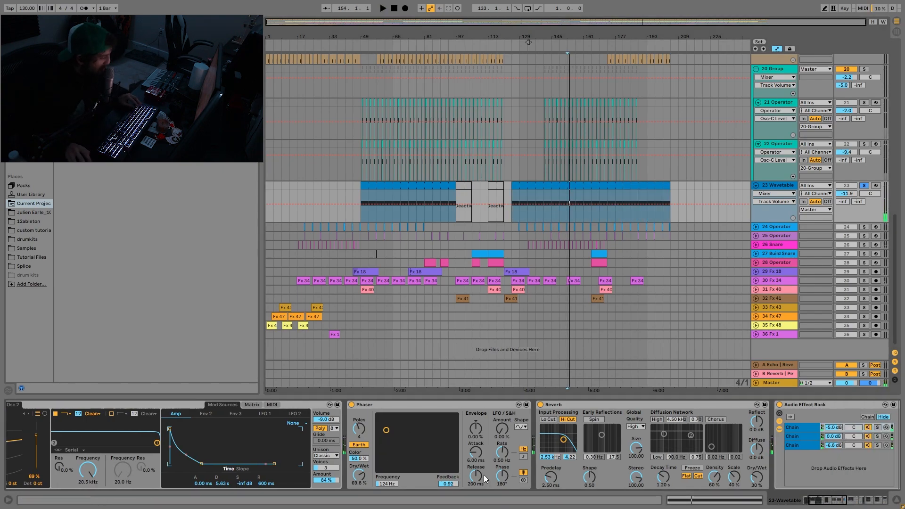
scroll(485, 479, down, 2)
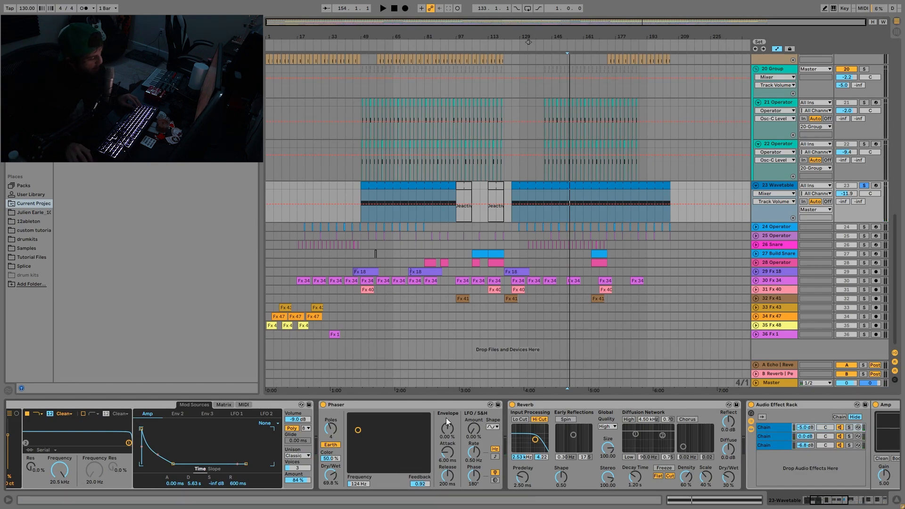
scroll(400, 453, down, 5)
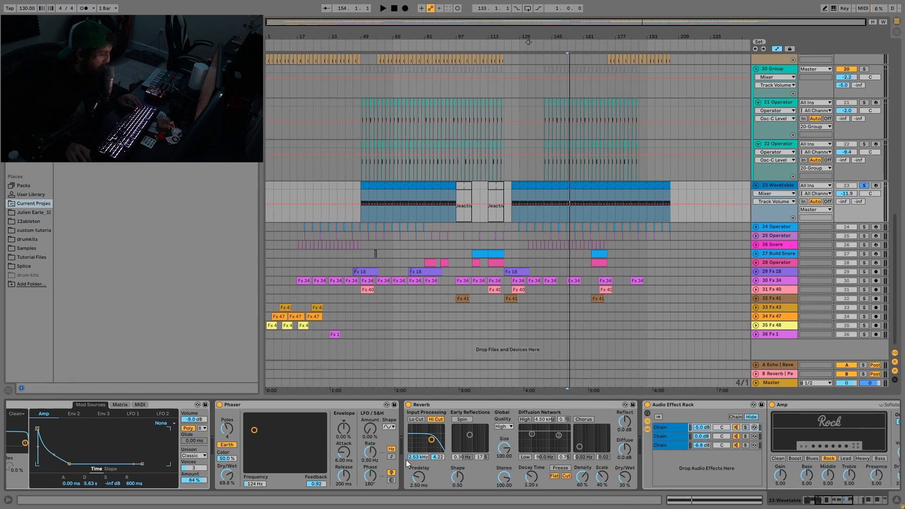
scroll(397, 442, down, 5)
scroll(421, 452, down, 2)
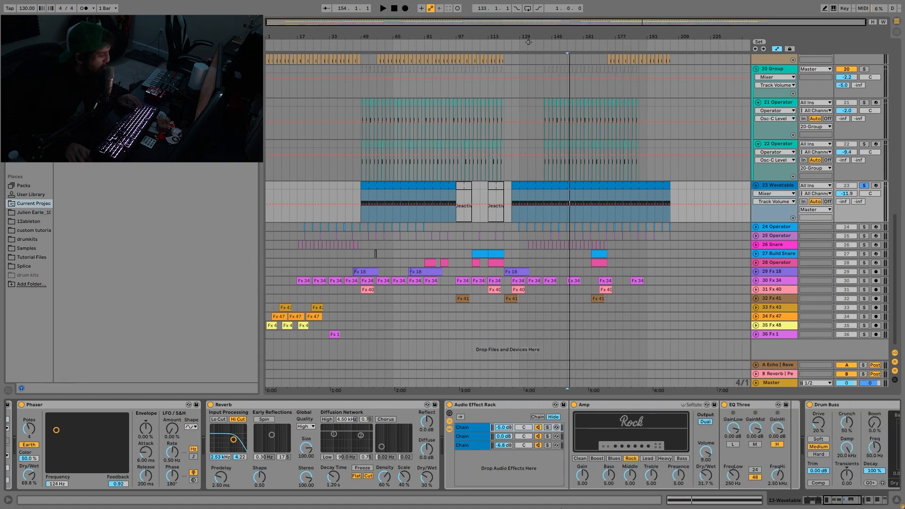
click(467, 427)
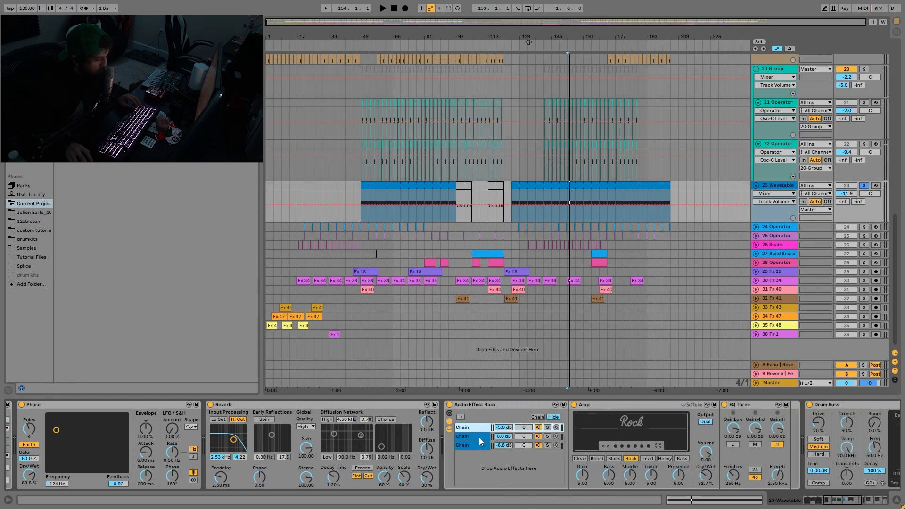
click(479, 437)
click(482, 443)
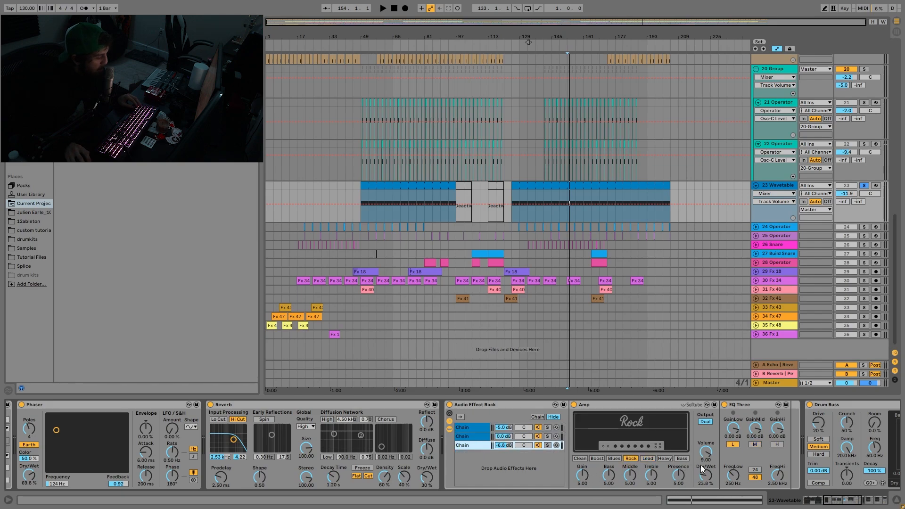
click(480, 436)
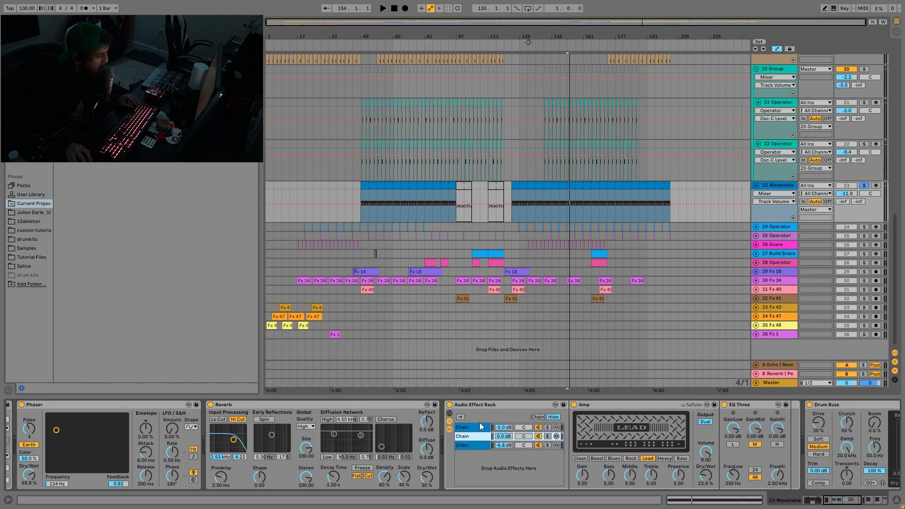
click(483, 428)
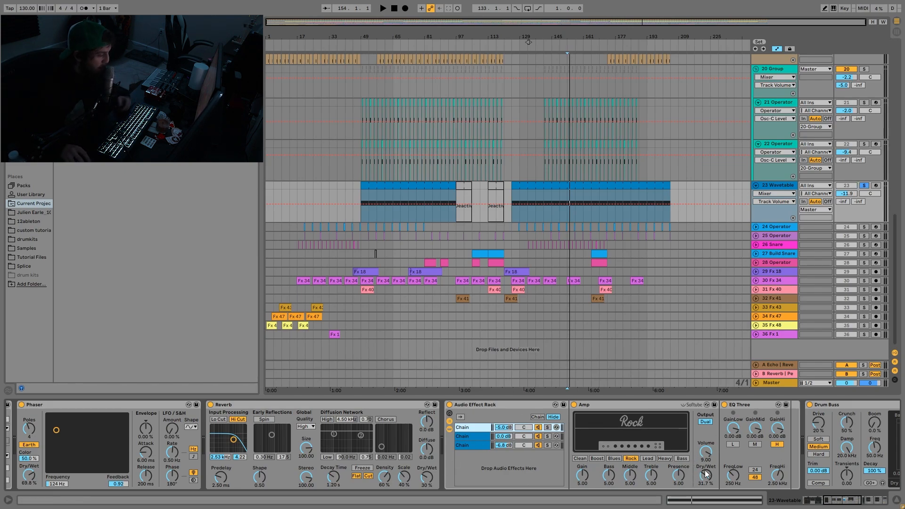
- Examine the Drum Buss, the two Auto Filters and the Auto Pan at the end of the Wavetable track's device chain
scroll(714, 491, right, 3)
scroll(708, 436, right, 7)
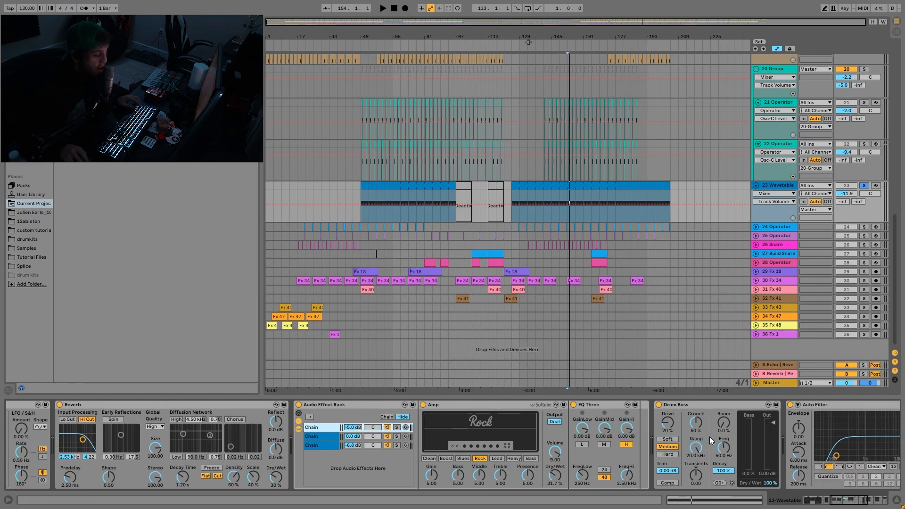
scroll(570, 470, right, 2)
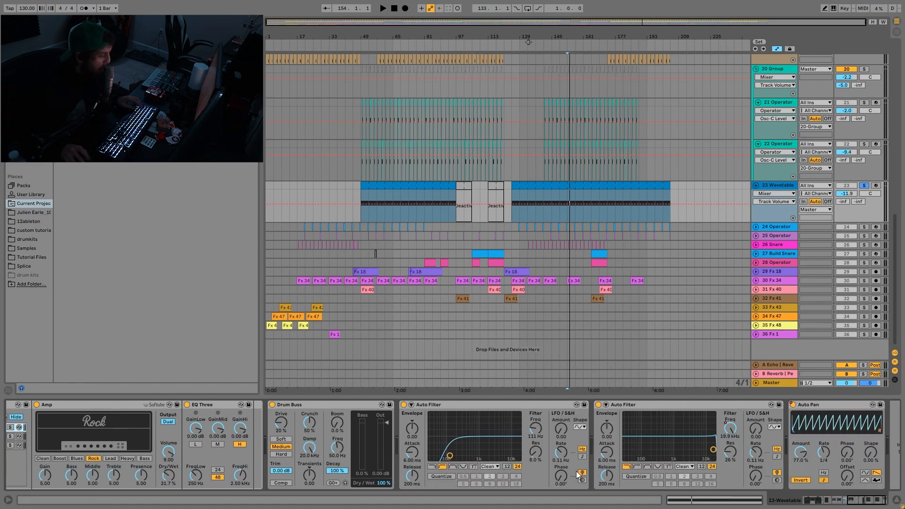
- Audition the Wavetable track together with the soloed Rumble, comparing its first Auto Filter switched on and off
scroll(808, 166, up, 15)
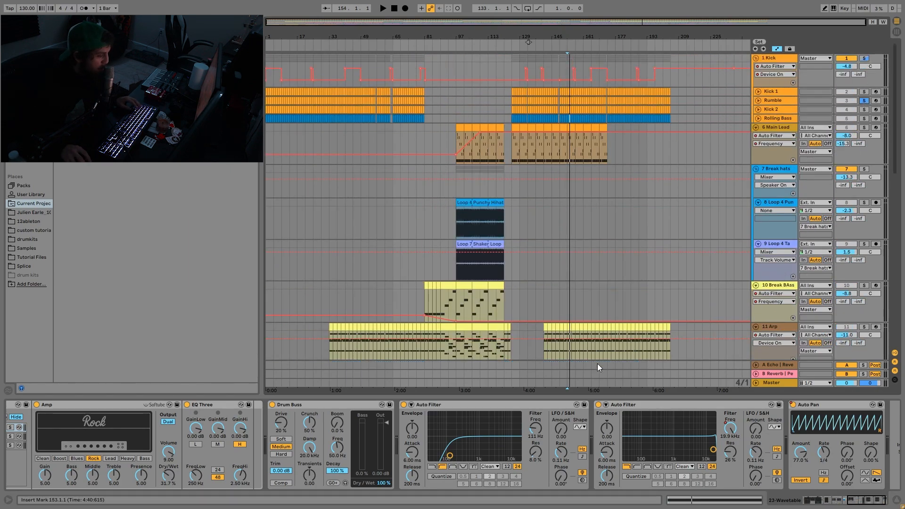
key(space)
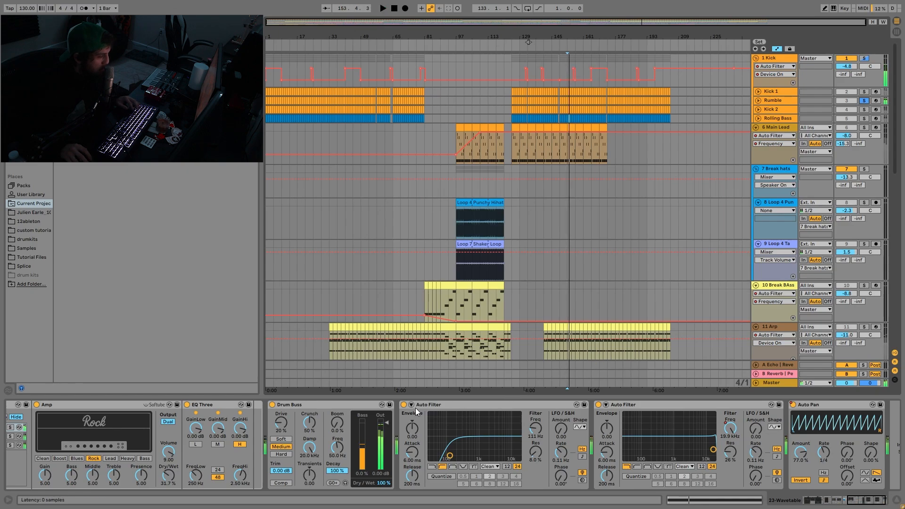
click(403, 405)
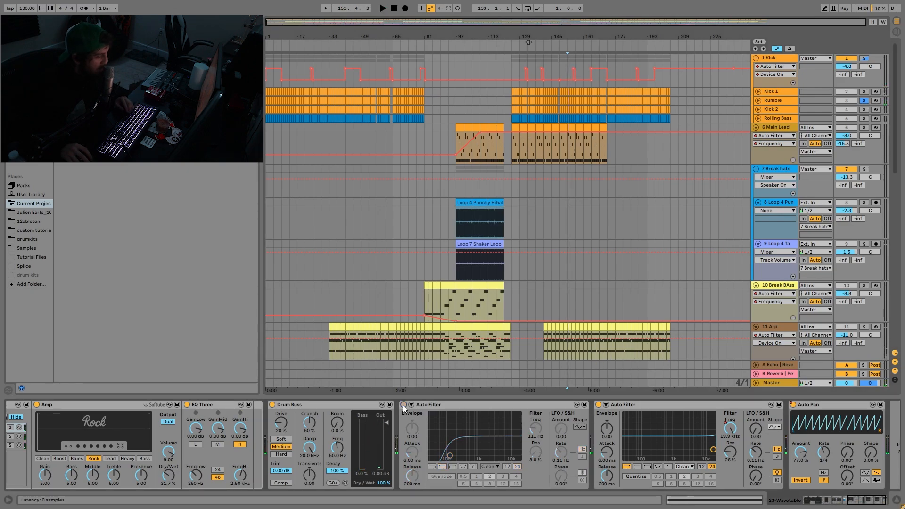
key(space)
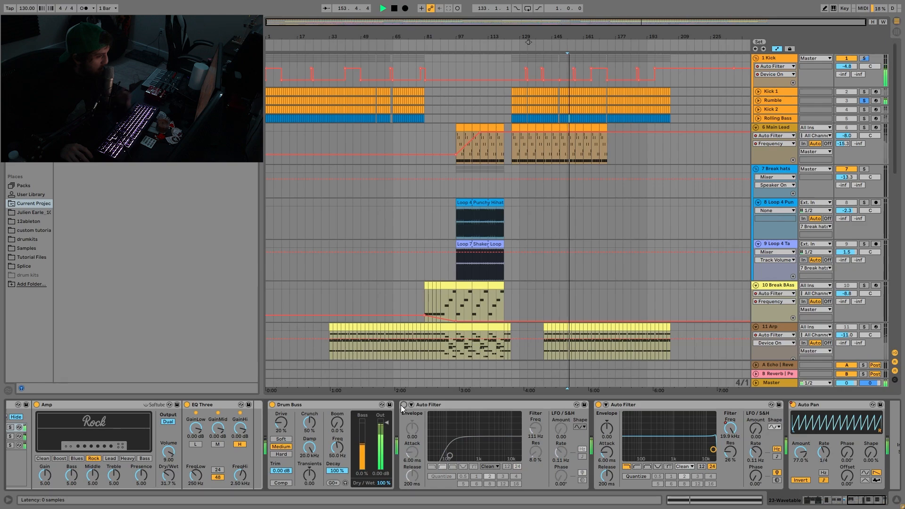
key(space)
click(403, 405)
- Show the frequency automation of the Wavetable track's second Auto Filter in the arrangement
scroll(506, 454, right, 1)
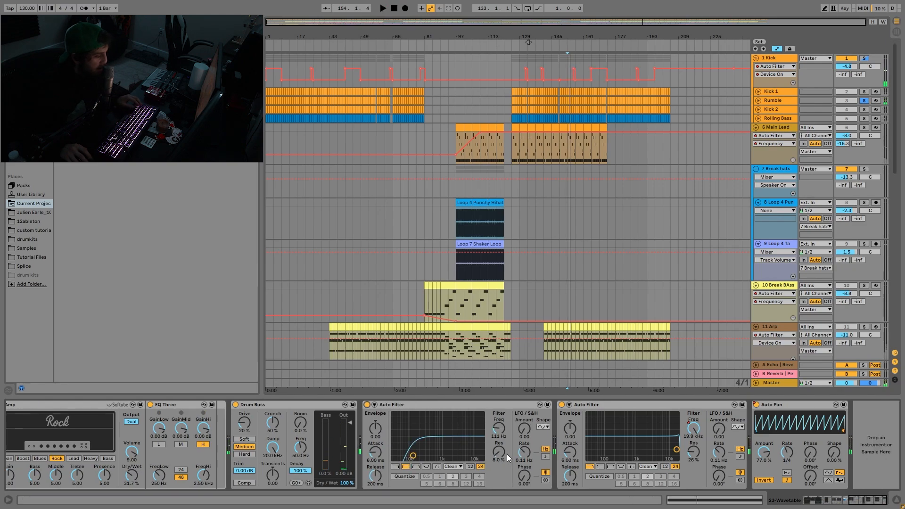
scroll(739, 284, down, 20)
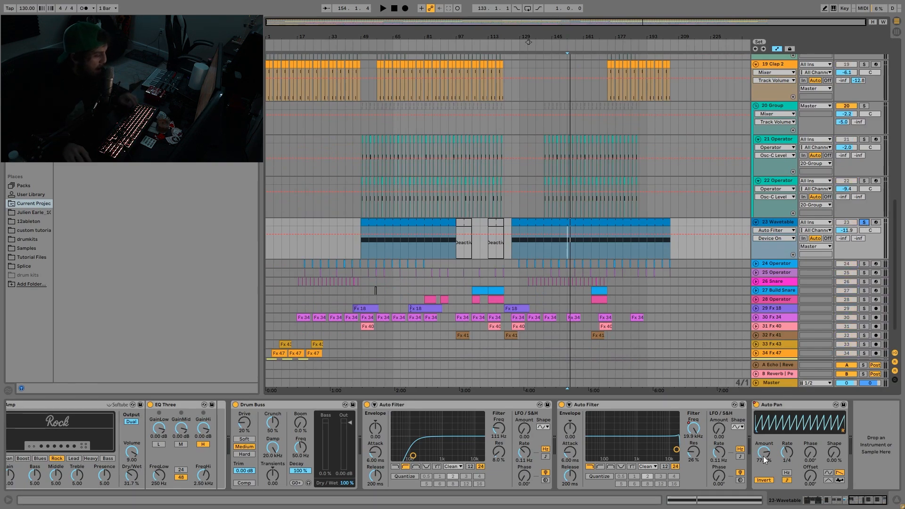
click(691, 432)
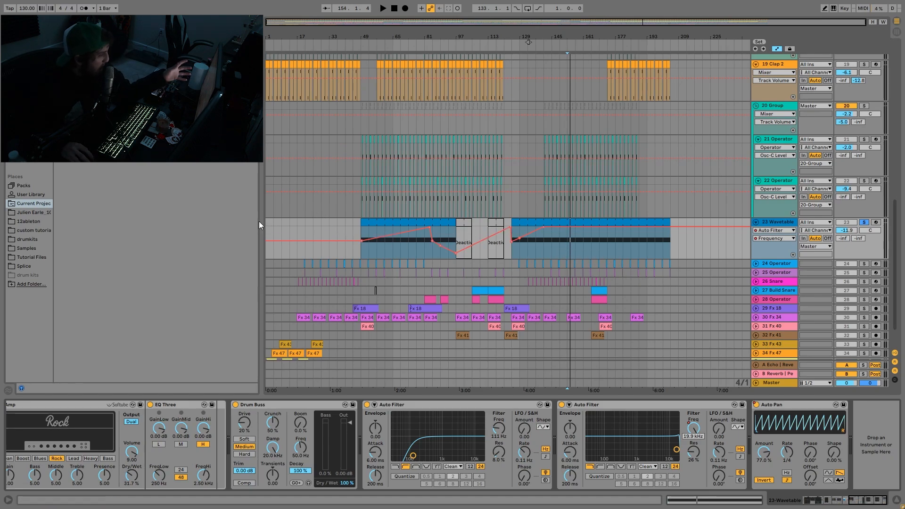
- Mark out sections of the Wavetable track's filter sweep, including bars 1 to 109 and the passage starting at bar 49
drag(268, 220, 479, 221)
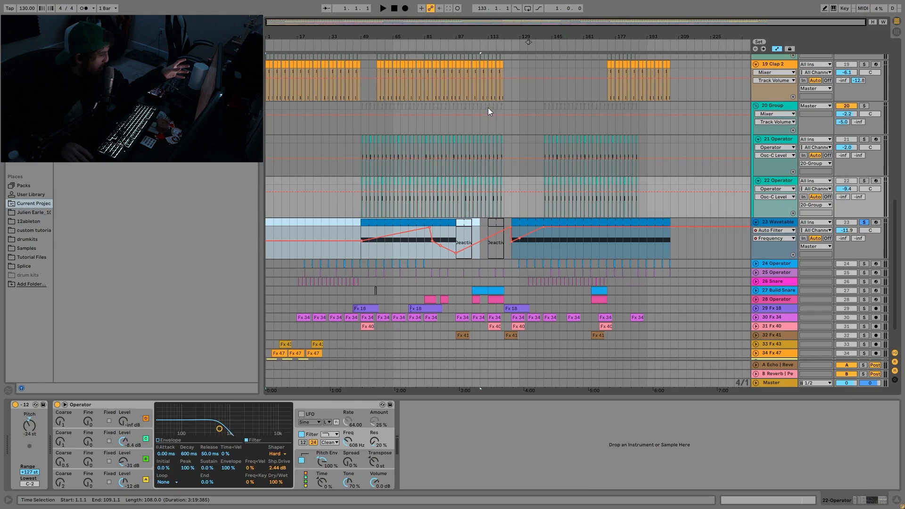
drag(487, 107, 674, 240)
scroll(702, 183, up, 3)
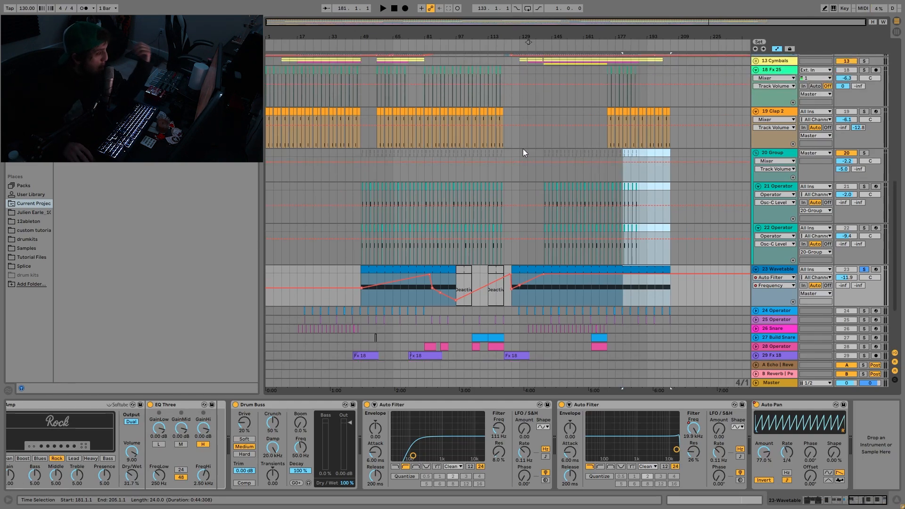
drag(360, 277, 447, 272)
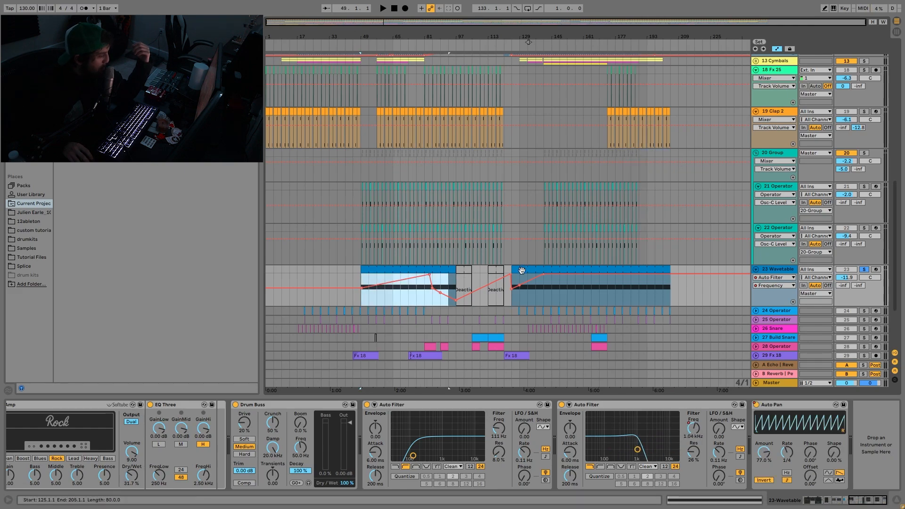
click(544, 290)
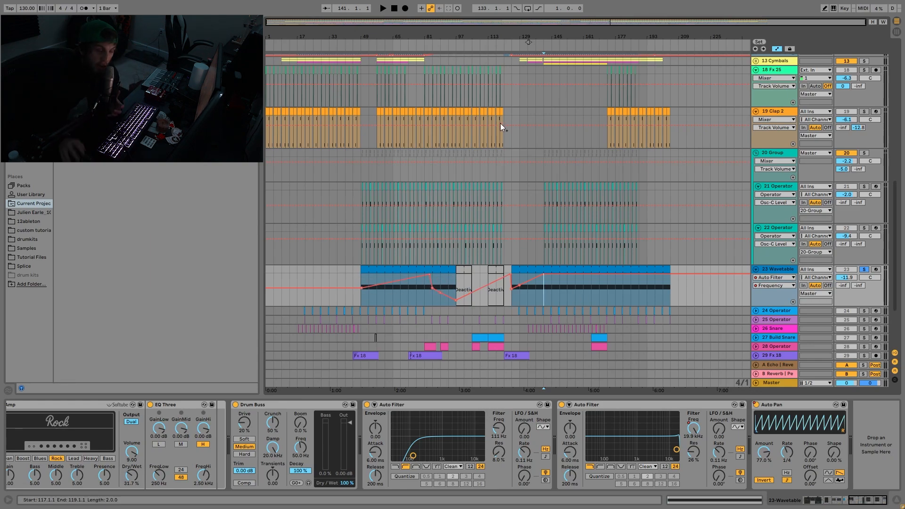
- Highlight bars 49 to 65 of the Operator percussion group in the arrangement
drag(504, 109, 566, 150)
click(359, 160)
drag(361, 153, 395, 176)
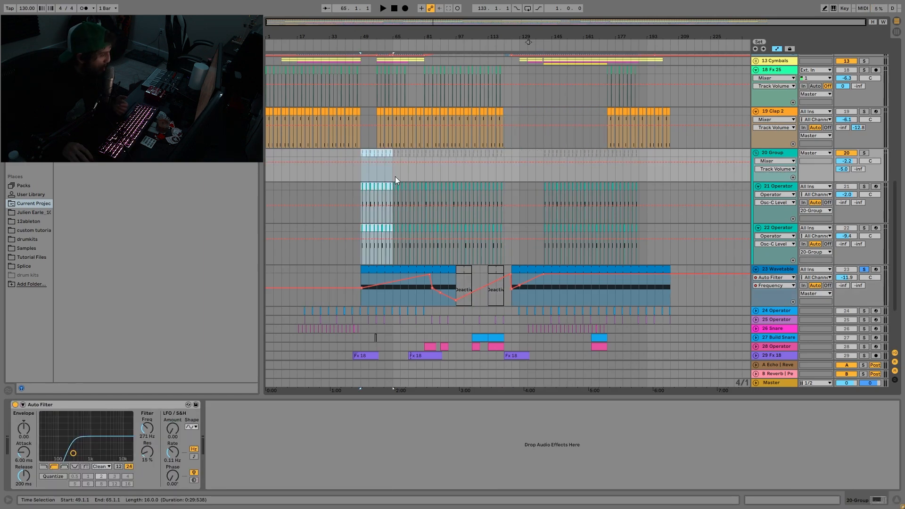
- Show the Auto Pan's Device On automation for the Wavetable track in the arrangement
click(780, 270)
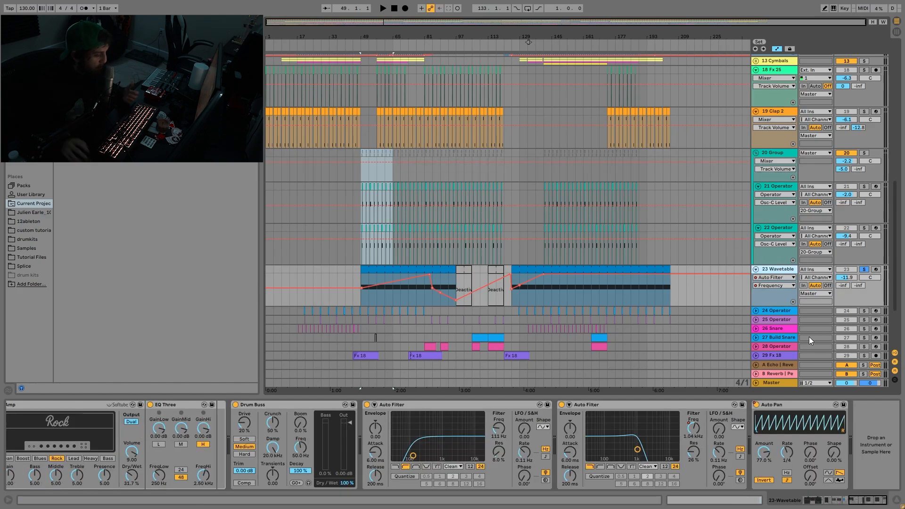
right_click(753, 406)
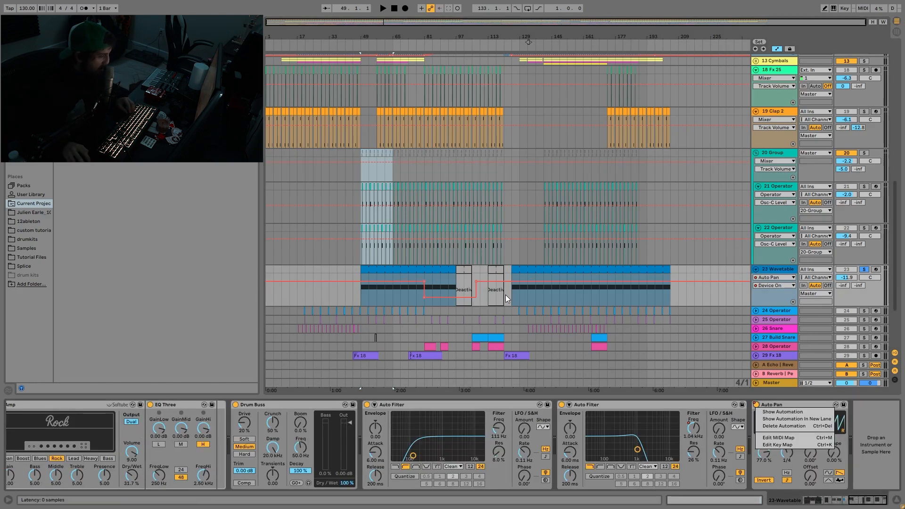
click(525, 299)
- Solo and unfold track 24 Operator, and audition its clip just before bar 133
scroll(467, 310, down, 5)
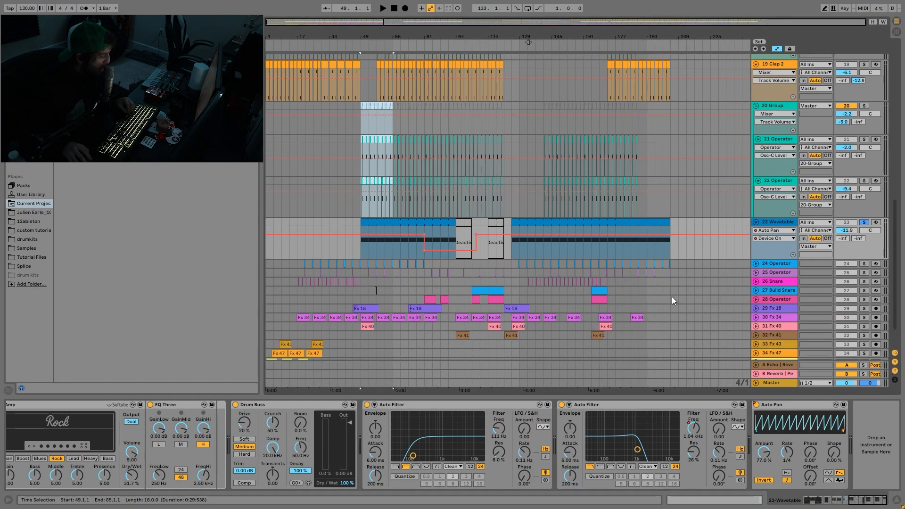
click(863, 263)
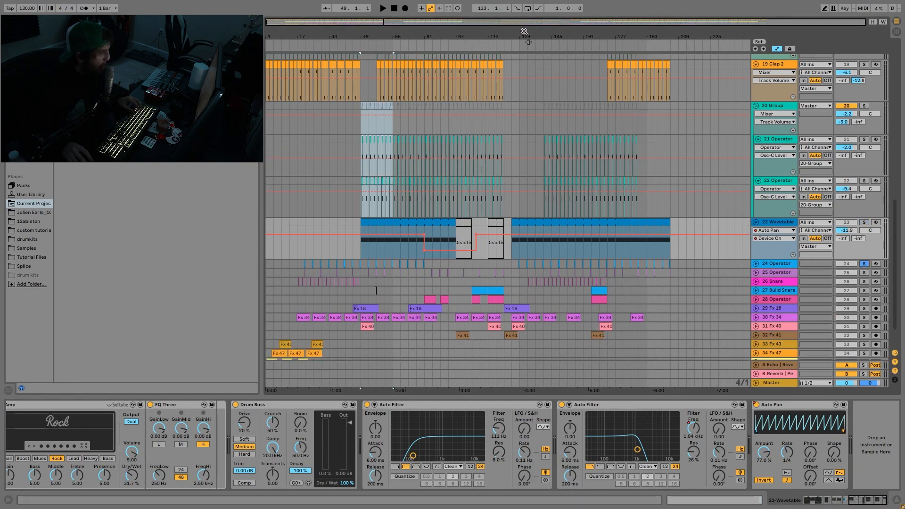
drag(524, 31, 564, 68)
click(756, 263)
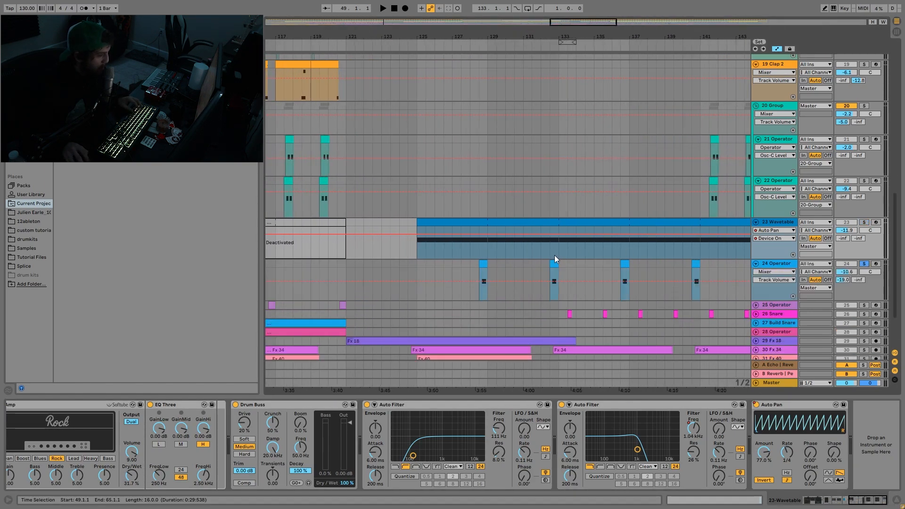
click(555, 262)
key(space)
key(space)
key(space)
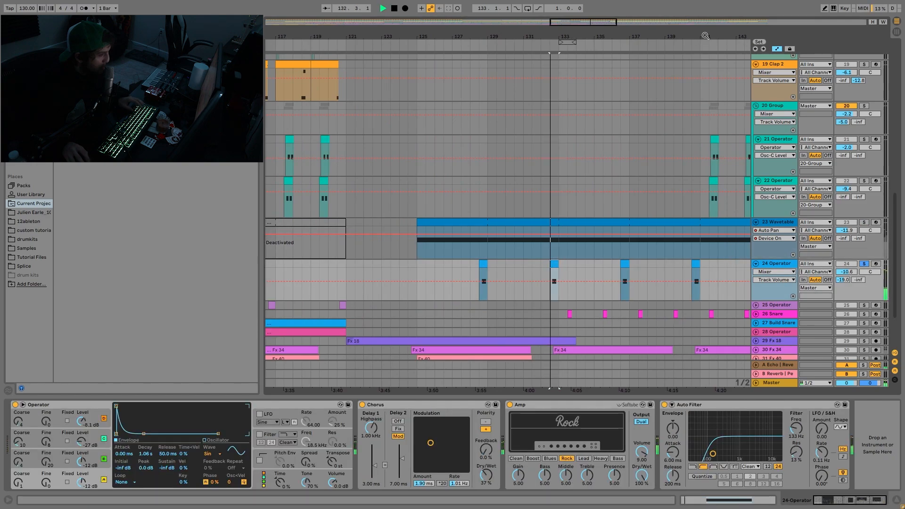
drag(704, 37, 572, 38)
key(space)
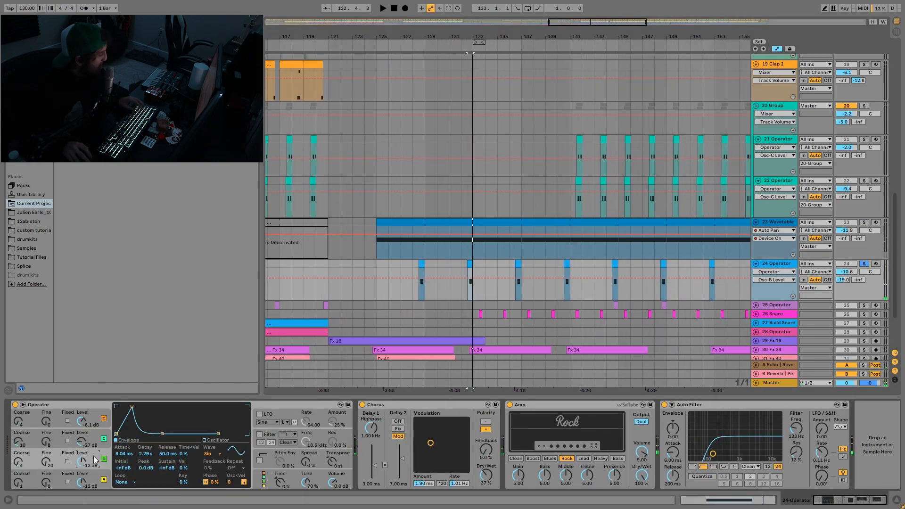
- Examine the oscillator D envelope in track 24's Operator and the track's repeating clips in the arrangement
click(92, 436)
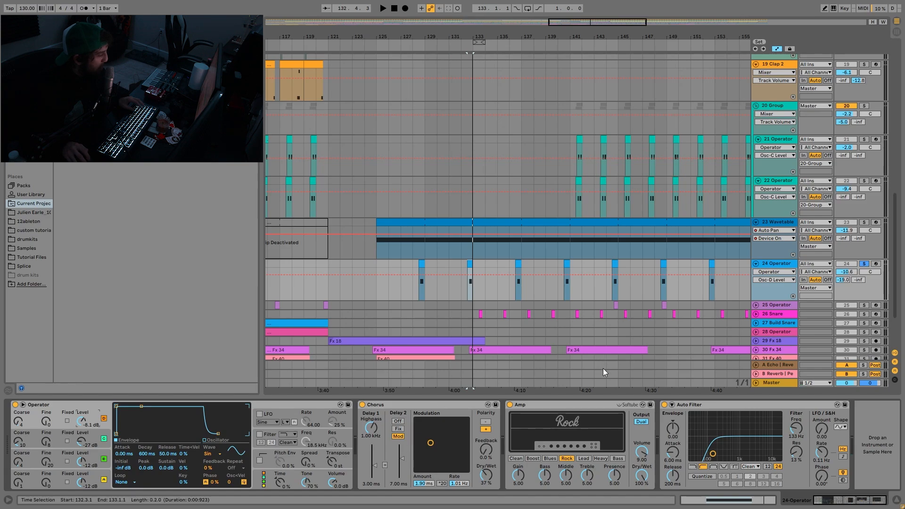
scroll(659, 339, right, 2)
scroll(720, 313, right, 1)
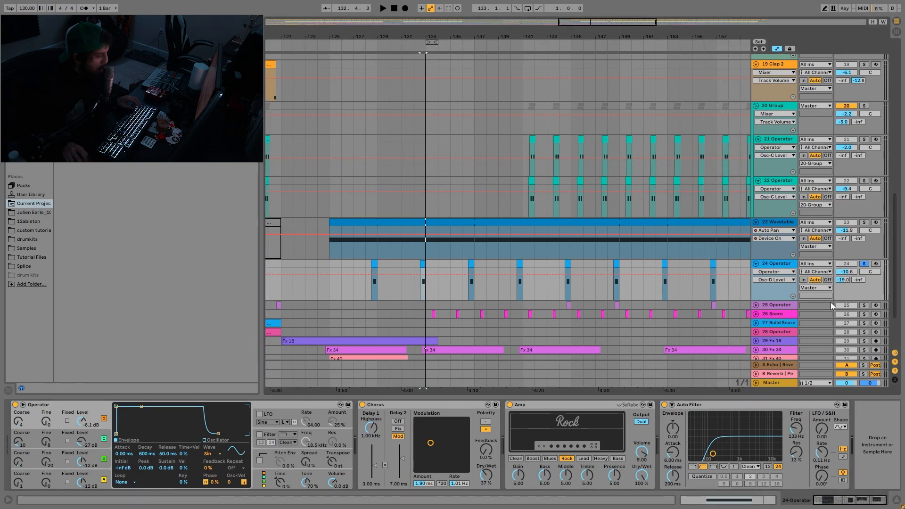
- Solo track 25 Operator, audition its clip just before bar 145, and release the solo
click(864, 306)
click(568, 305)
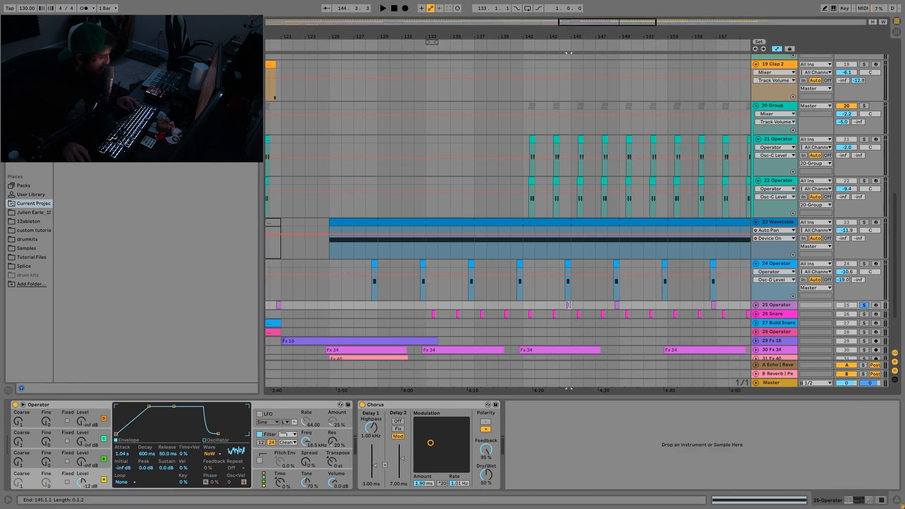
key(space)
key(space)
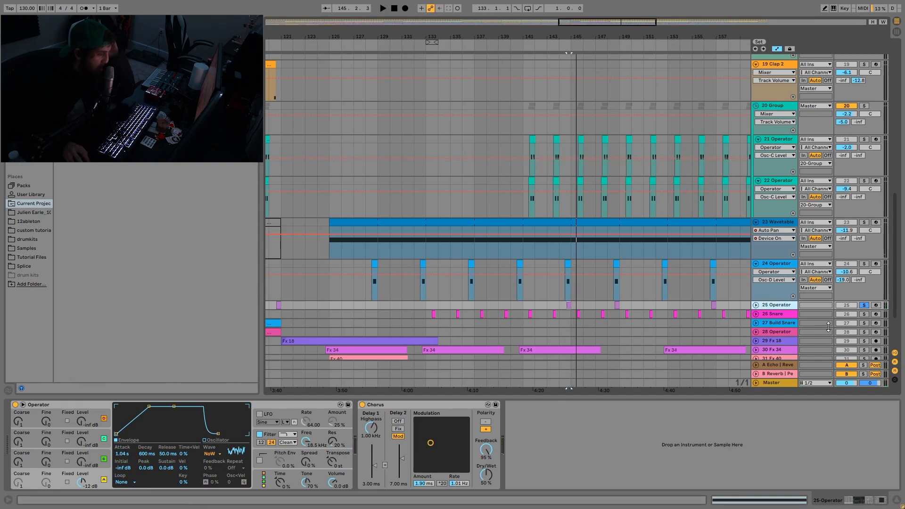
click(866, 305)
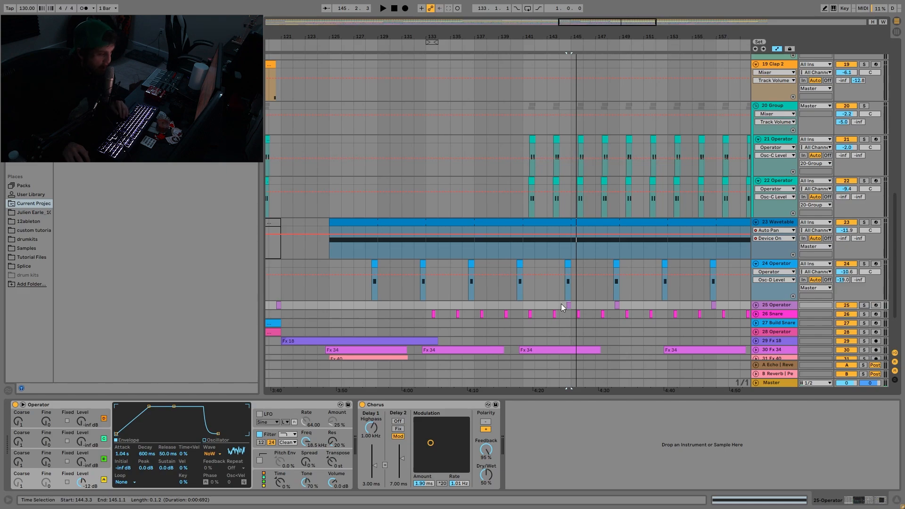
- Play the full mix from bar 143 to hear track 25 Operator in context
click(547, 306)
key(space)
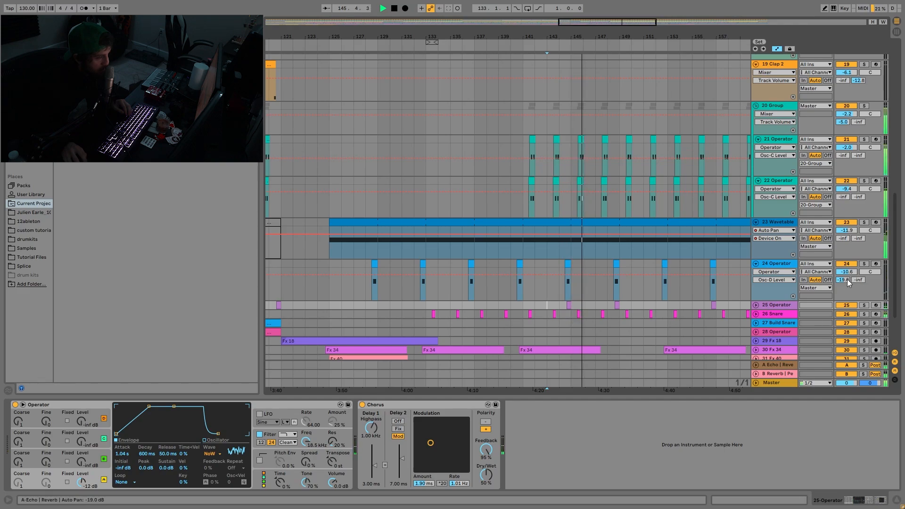
key(space)
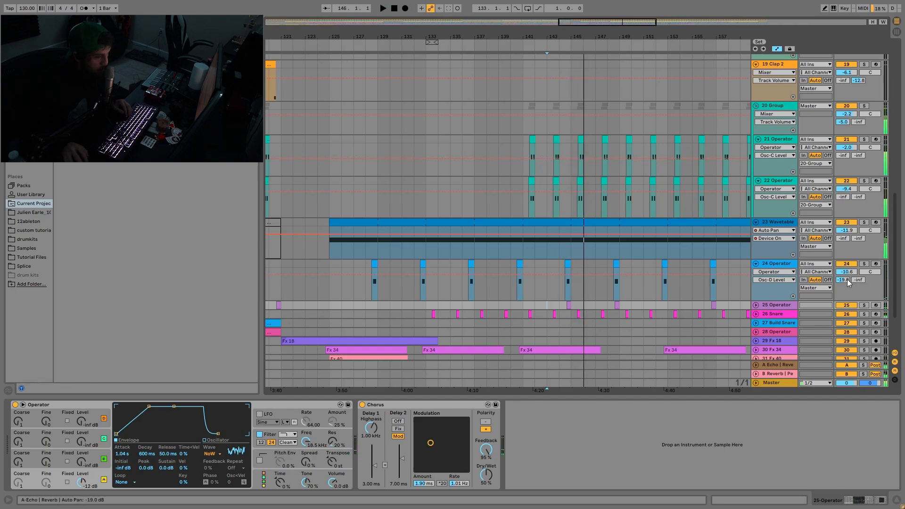
- Solo the Snare track and audition it from bar 143
click(863, 315)
key(space)
scroll(644, 301, down, 5)
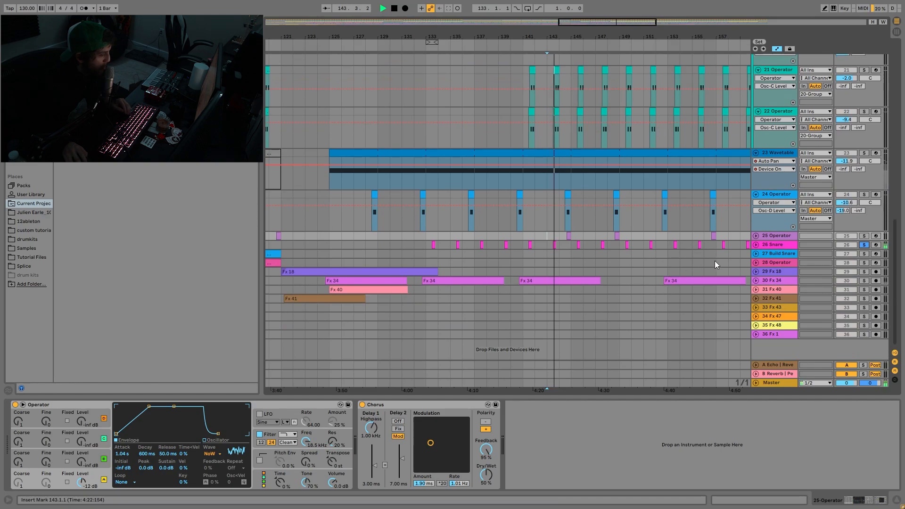
key(space)
- Solo the Build Snare and 28 Operator tracks, unfold Build Snare and audition the build from bar 117
drag(530, 33, 530, 6)
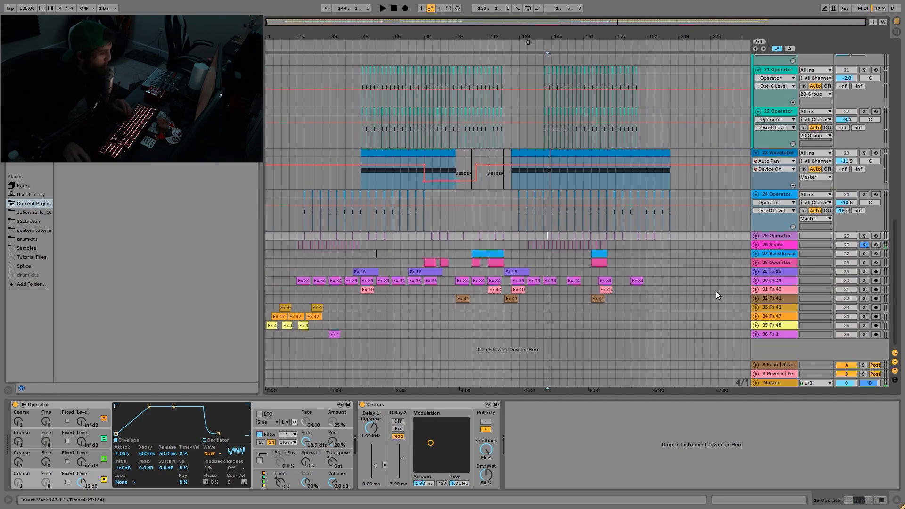
click(864, 263)
click(756, 254)
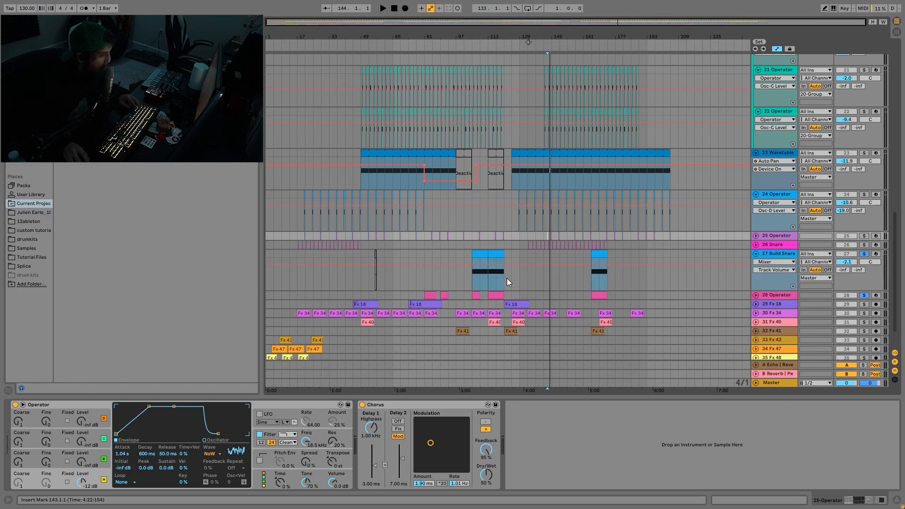
click(491, 279)
key(space)
scroll(506, 291, down, 1)
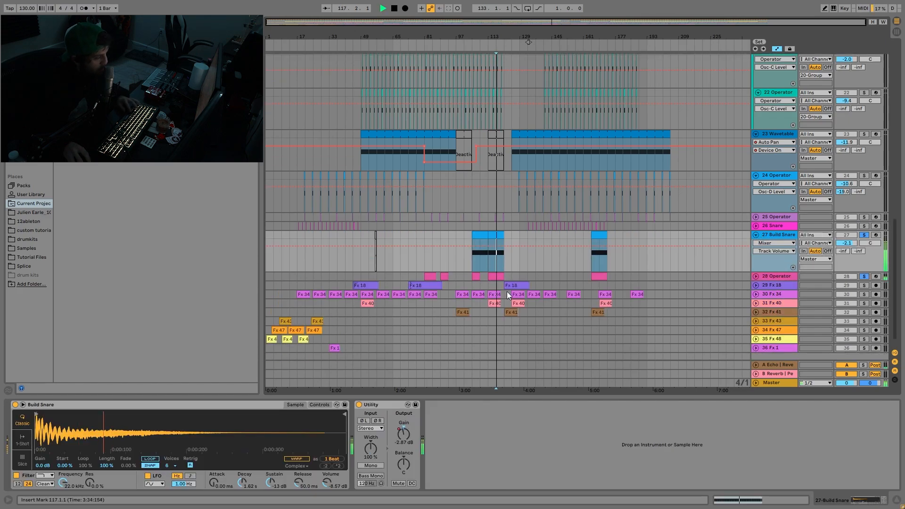
scroll(507, 291, down, 1)
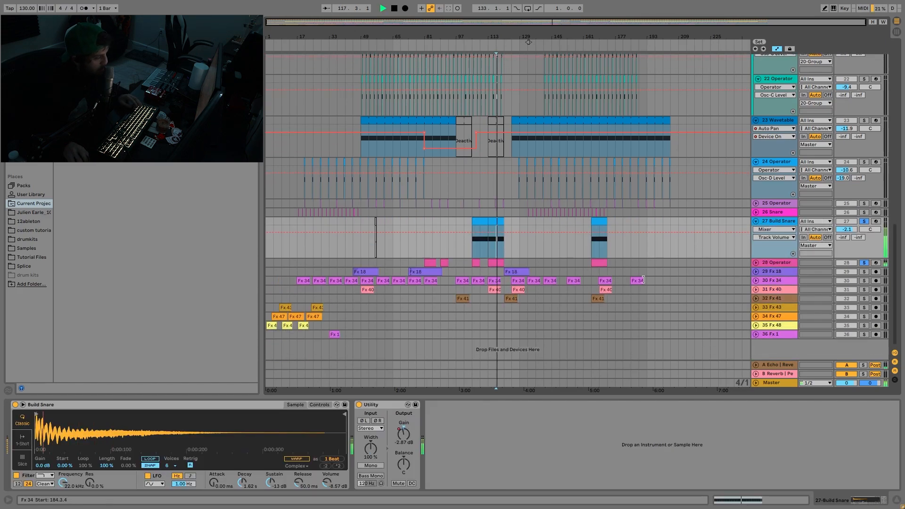
- Unfold and solo the Fx 18 track, and audition its last clip at bar 121
click(755, 272)
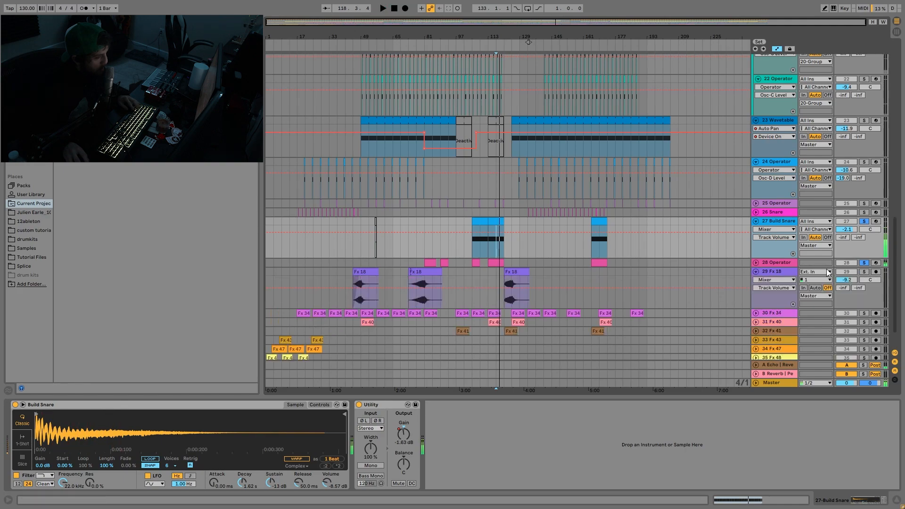
click(864, 272)
click(518, 282)
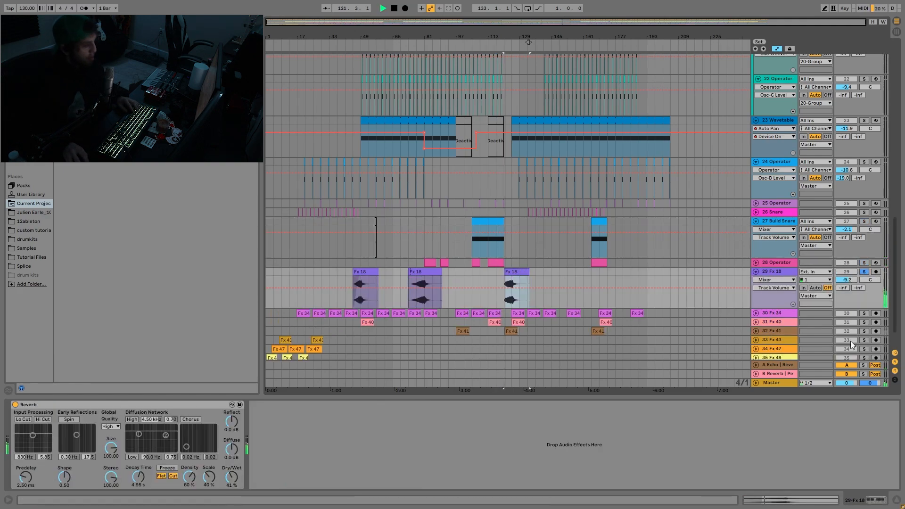
- Solo the Fx 41 track, audition it from bar 121, and release the solo
click(864, 331)
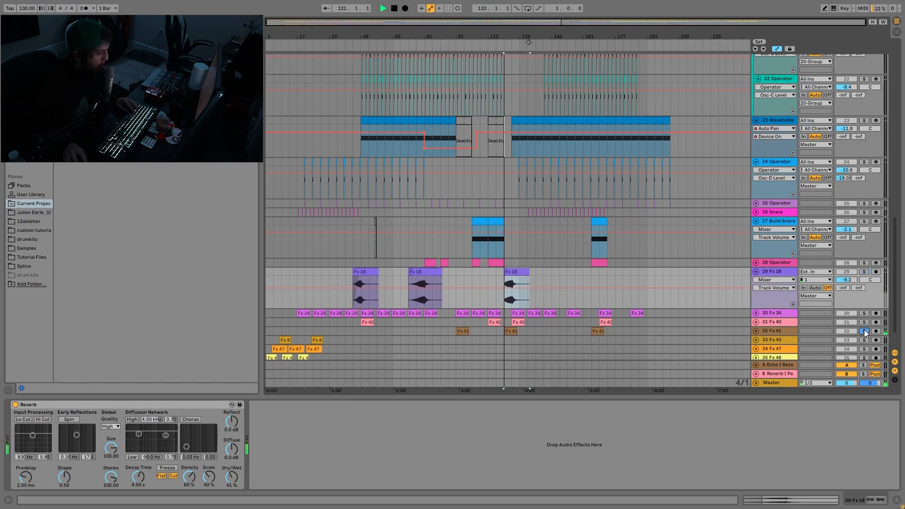
scroll(526, 326, down, 1)
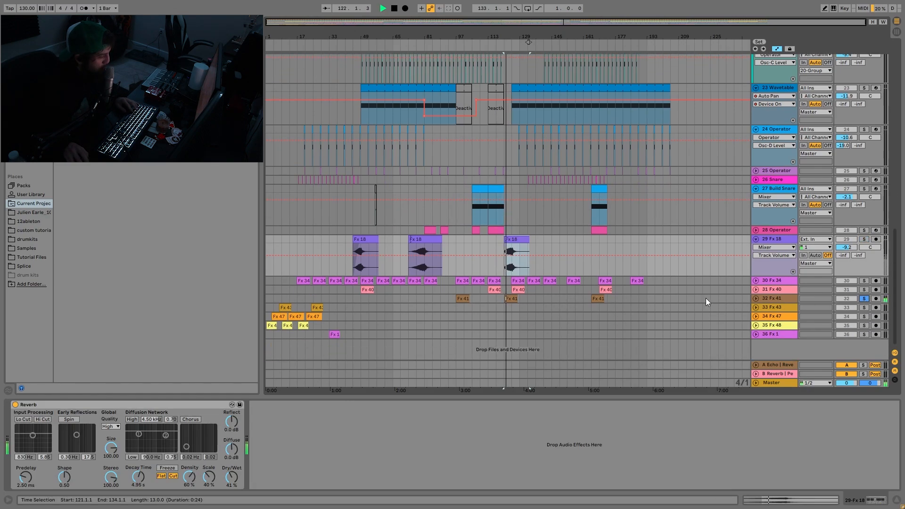
key(space)
click(865, 299)
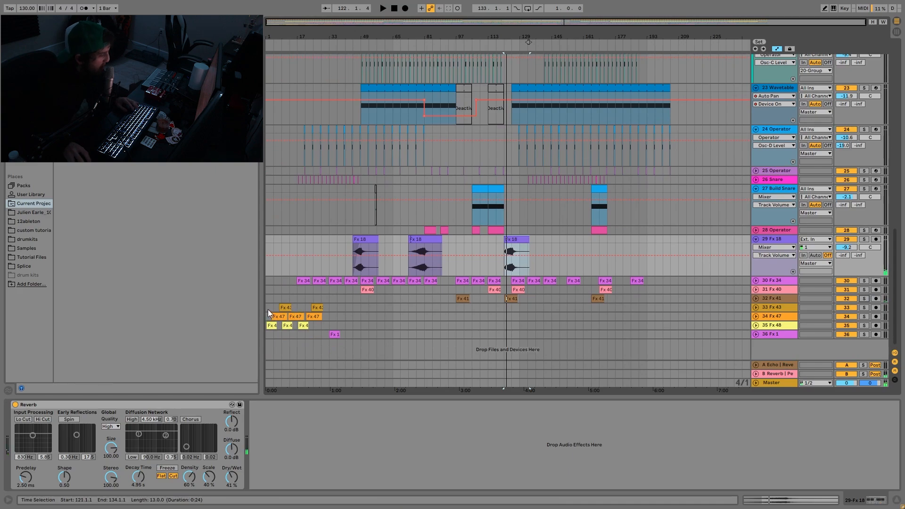
- Select bars 1 to 37 across the intro tracks Fx 43 to Fx 48 and audition the opening in the full mix
drag(268, 307, 334, 329)
key(space)
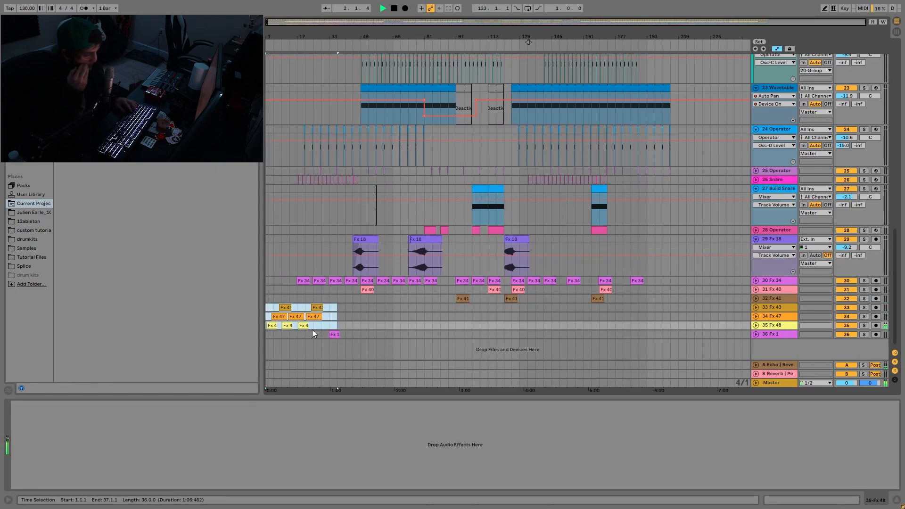
key(space)
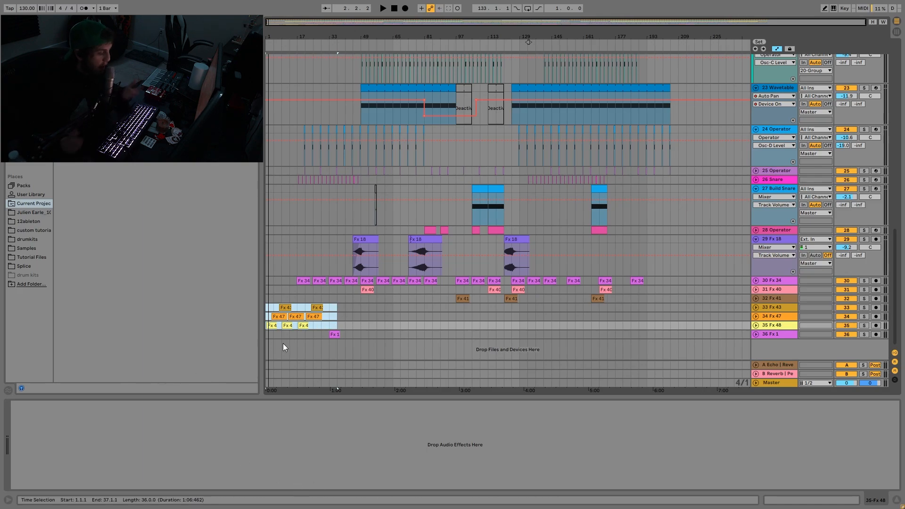
key(space)
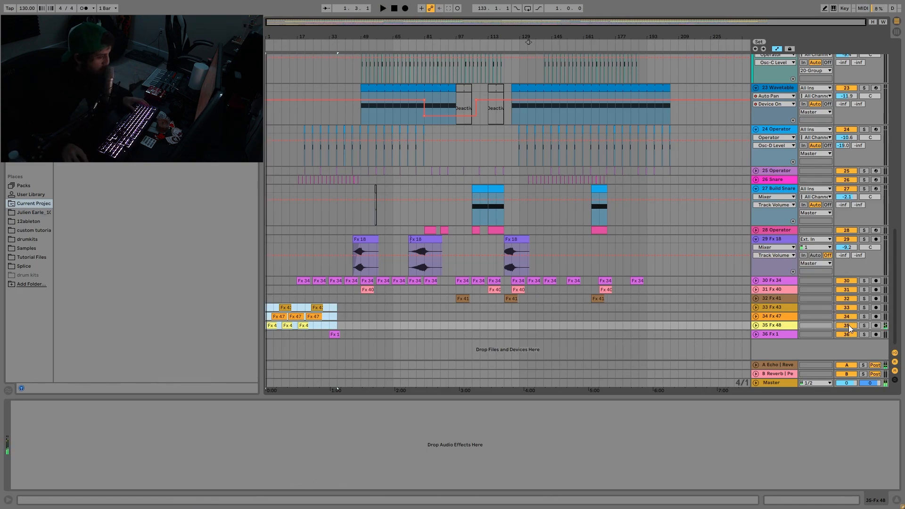
- Group the four tracks from Fx 43 to Fx 1, mute the group and play the intro without it
click(778, 306)
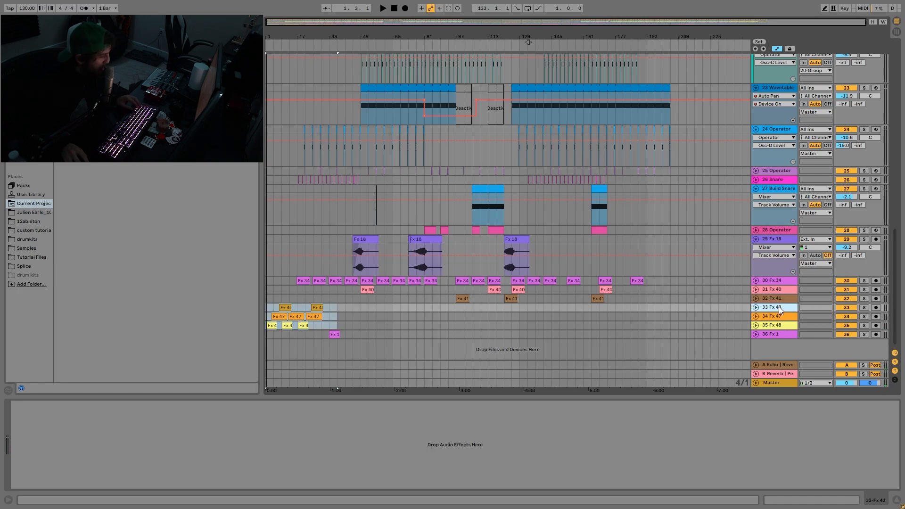
shift+click(776, 332)
key(ctrl+g)
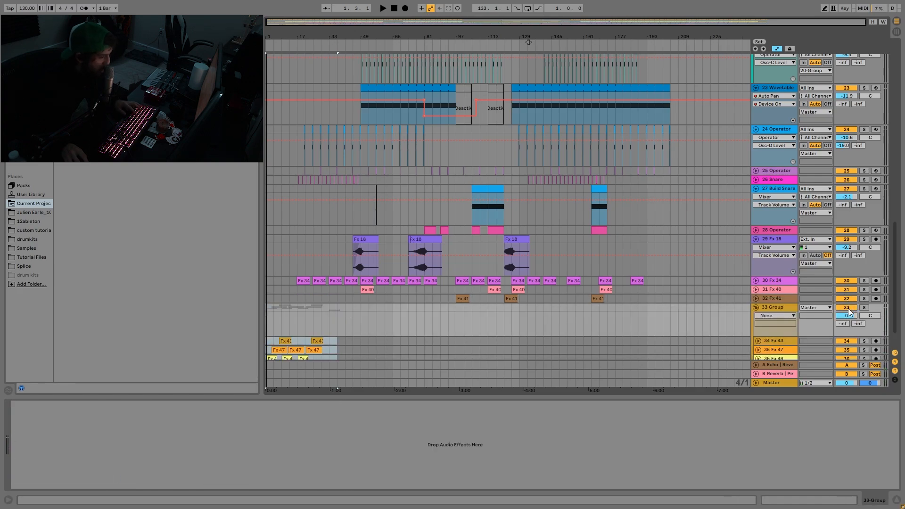
key(space)
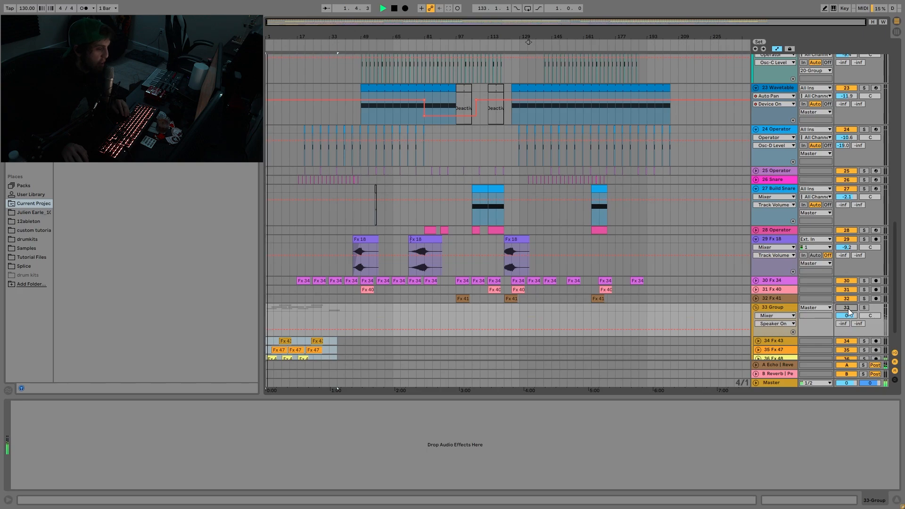
- Stop playback, unmute the group of intro effects and ungroup its four tracks
key(space)
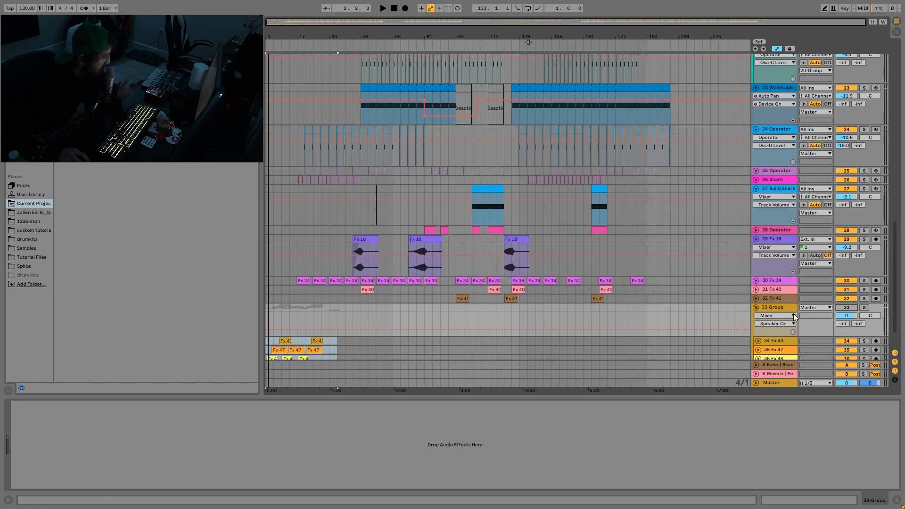
click(851, 309)
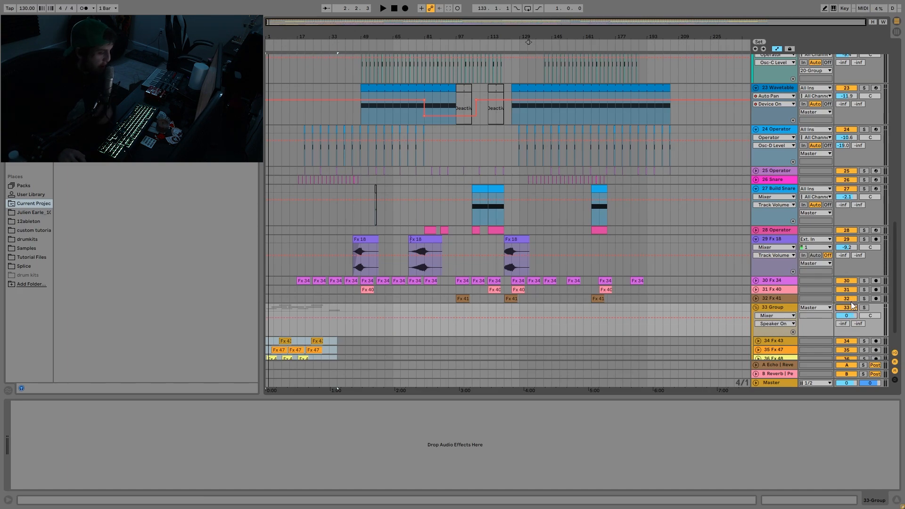
scroll(853, 305, down, 3)
right_click(782, 278)
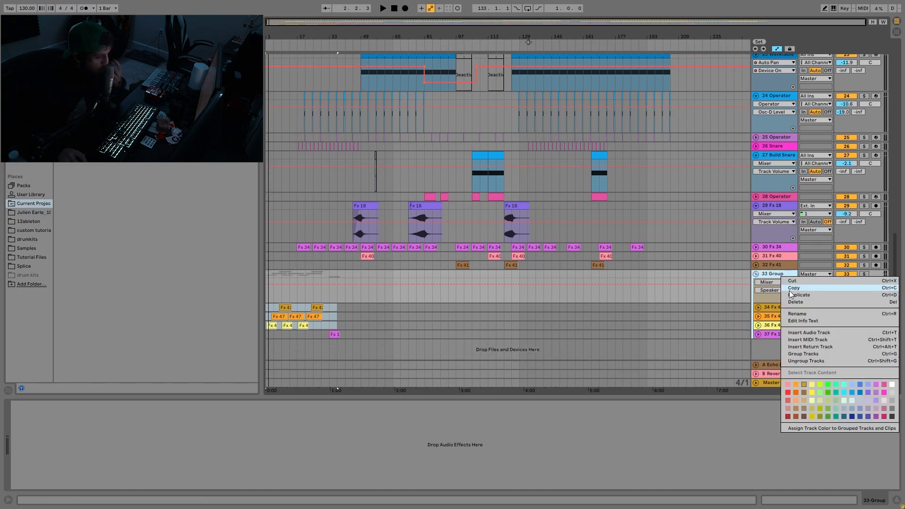
click(805, 361)
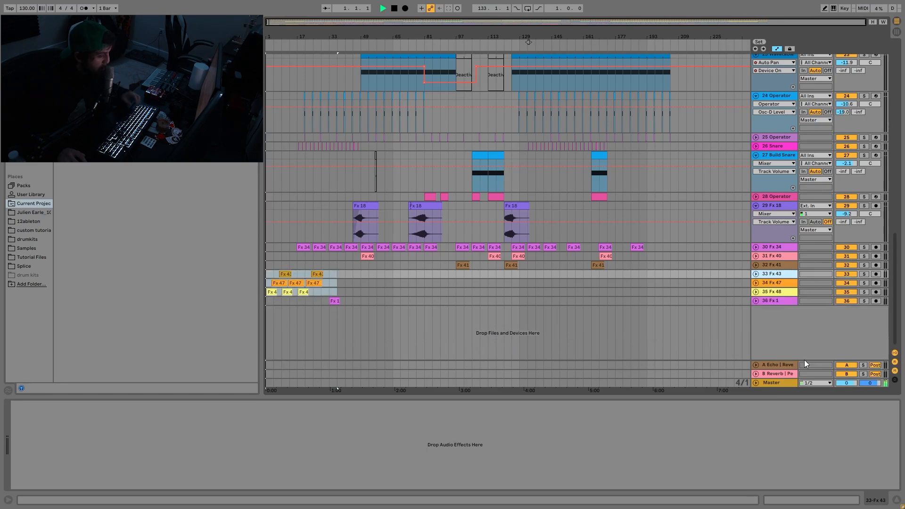
- Unfold the Fx 48, Fx 47, Fx 43 and Fx 1 tracks while the intro plays in the full mix
click(757, 292)
click(756, 283)
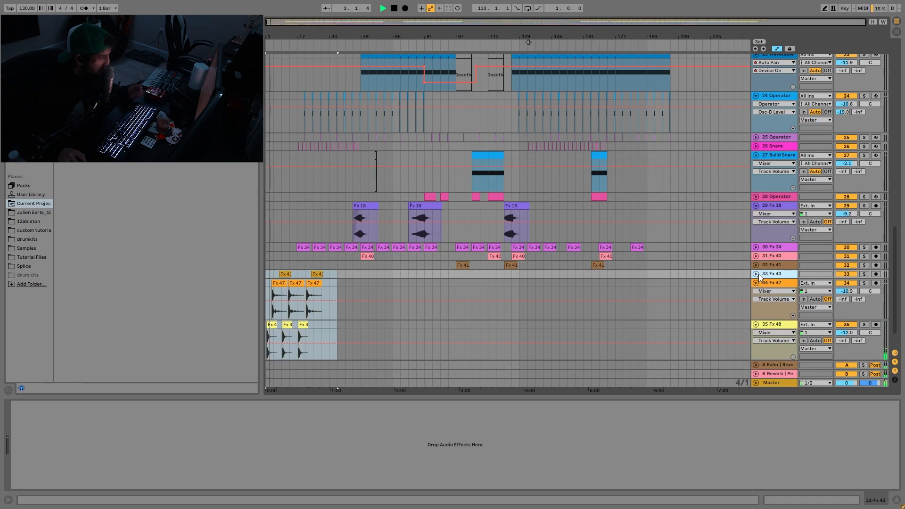
click(755, 275)
scroll(630, 295, down, 2)
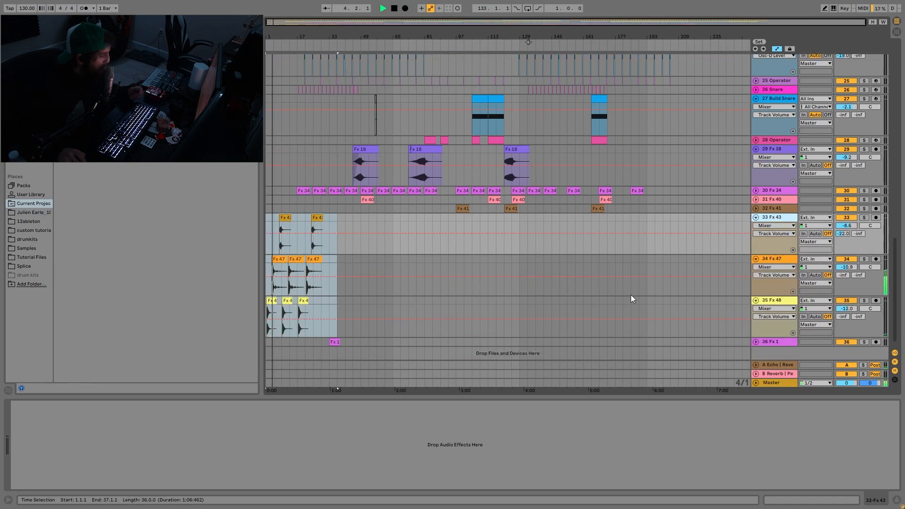
click(755, 342)
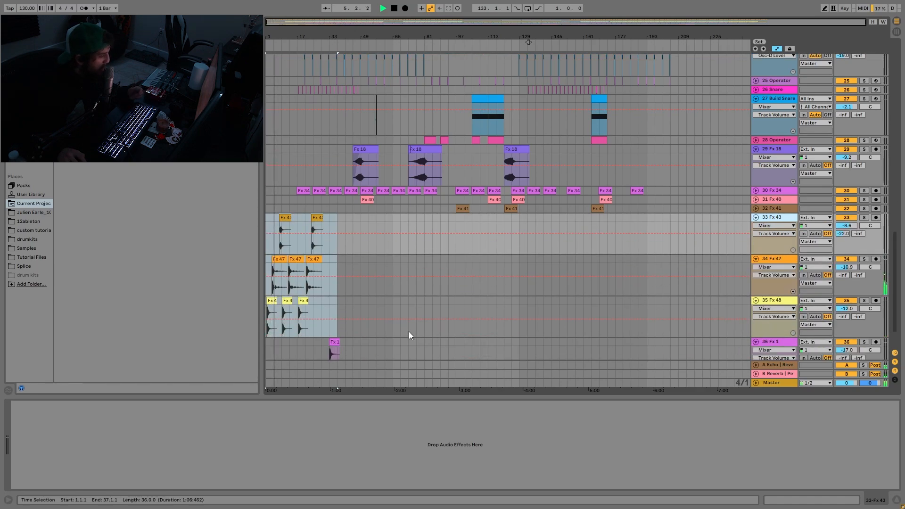
- Select the Fx 1 clip at bar 33 and audition it in the full mix
scroll(352, 289, down, 2)
click(337, 301)
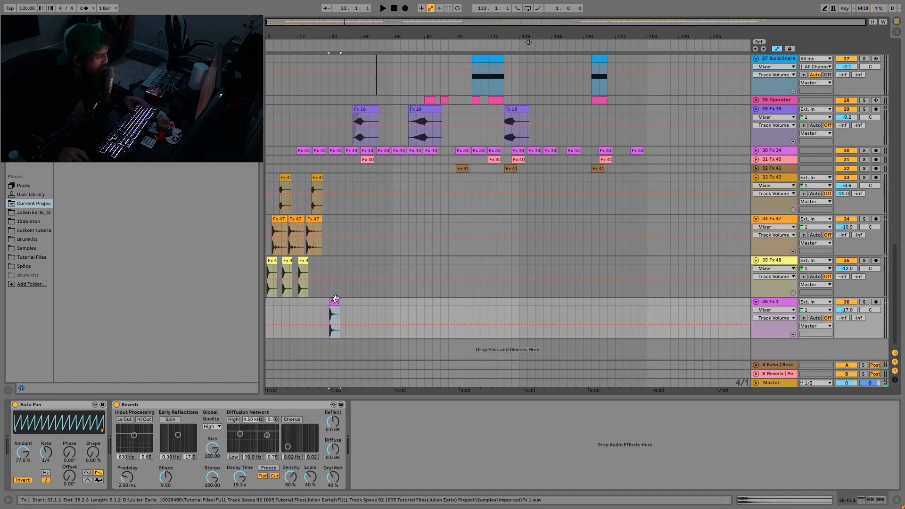
key(space)
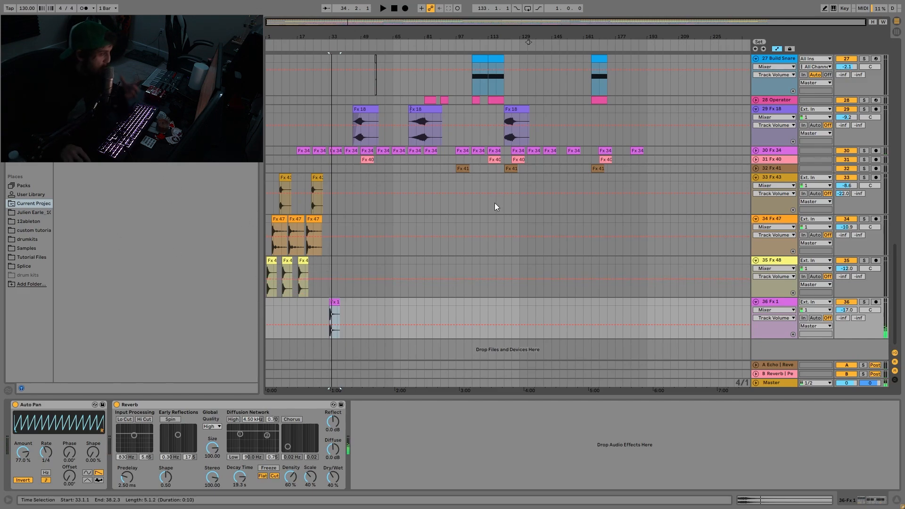
- Audition the passage from bar 29 to 41 with the Cymbals and Bass Stab tracks soloed, and release the solos
scroll(330, 193, up, 2)
scroll(328, 198, up, 3)
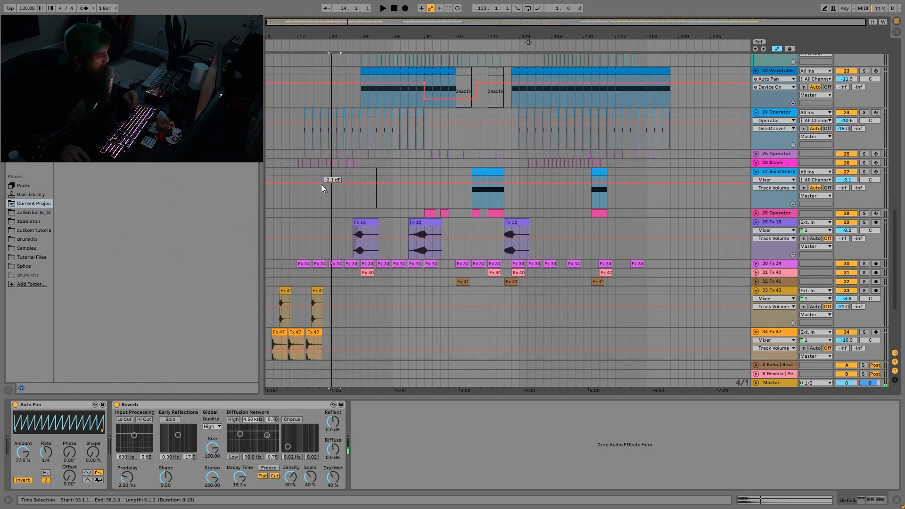
drag(323, 175, 222, 185)
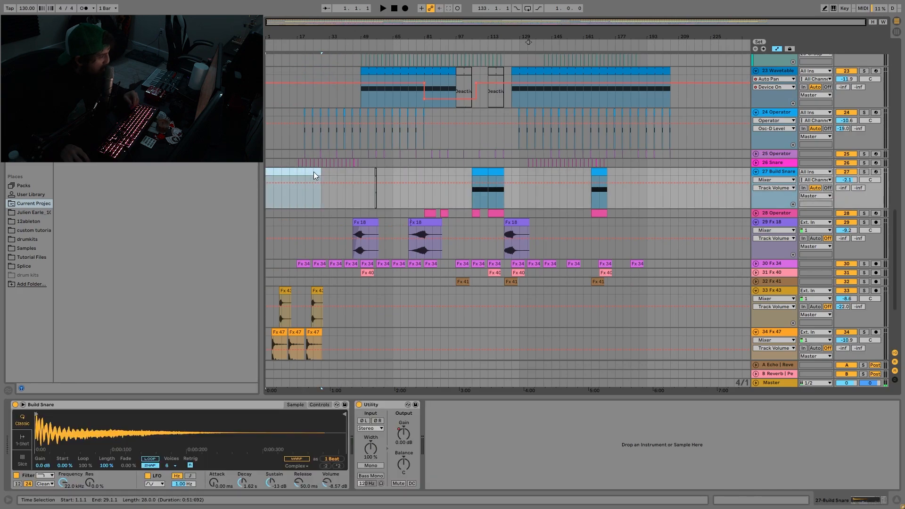
drag(323, 171, 345, 174)
scroll(350, 171, up, 8)
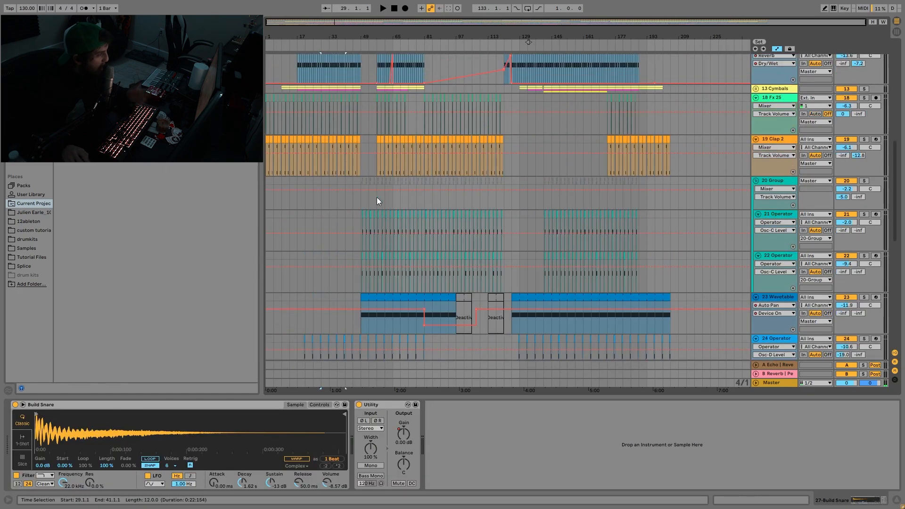
scroll(377, 197, up, 10)
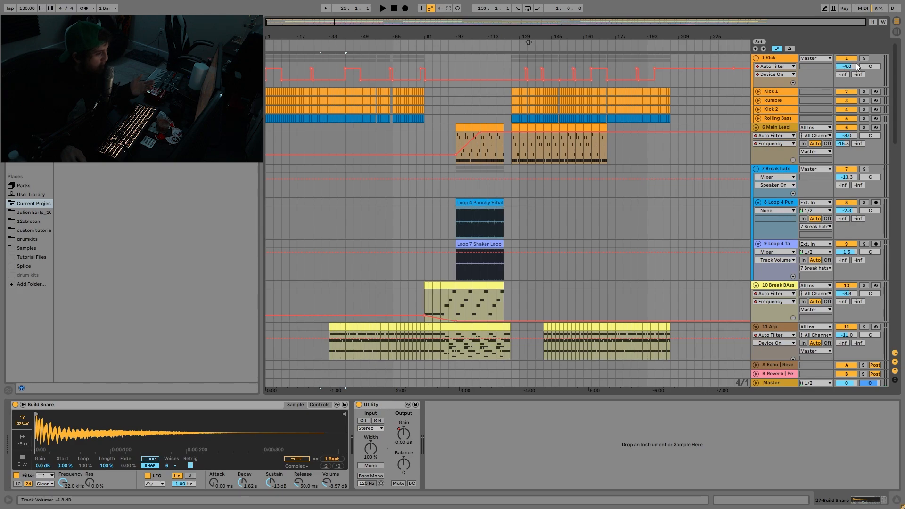
scroll(859, 101, down, 5)
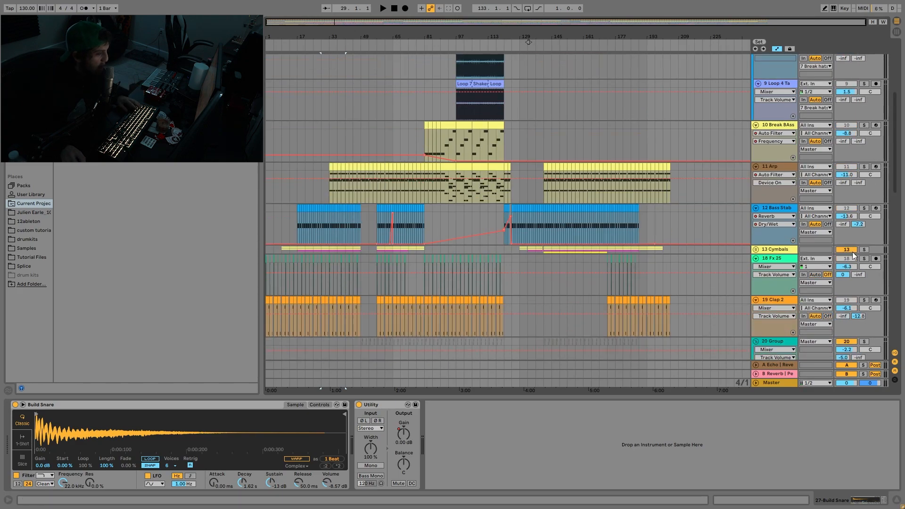
click(863, 249)
key(space)
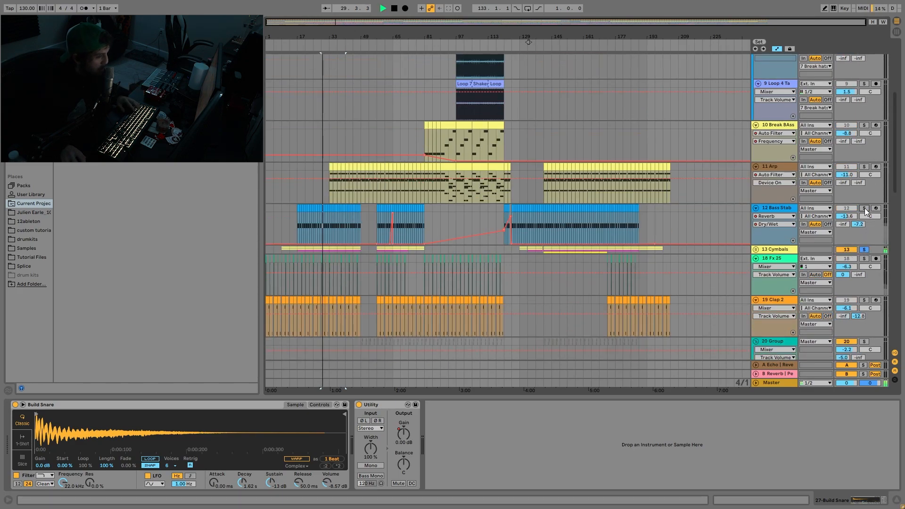
click(864, 208)
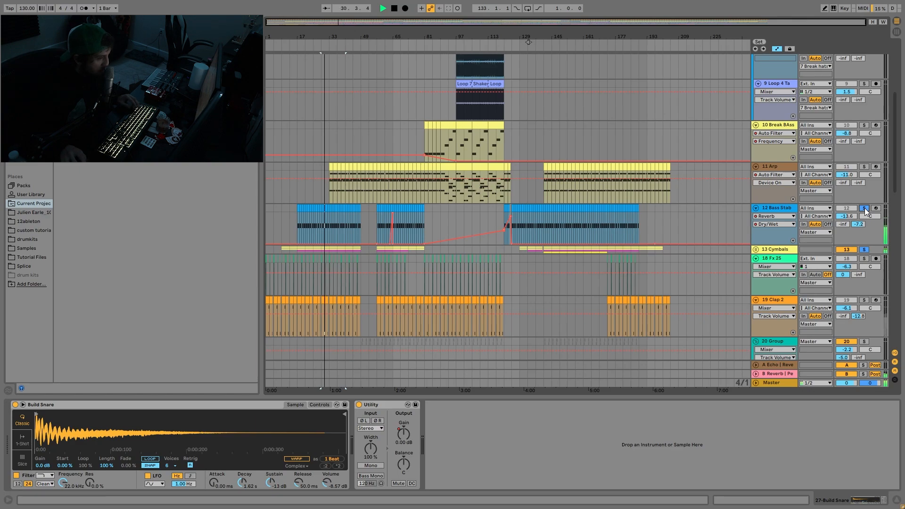
scroll(862, 222, down, 4)
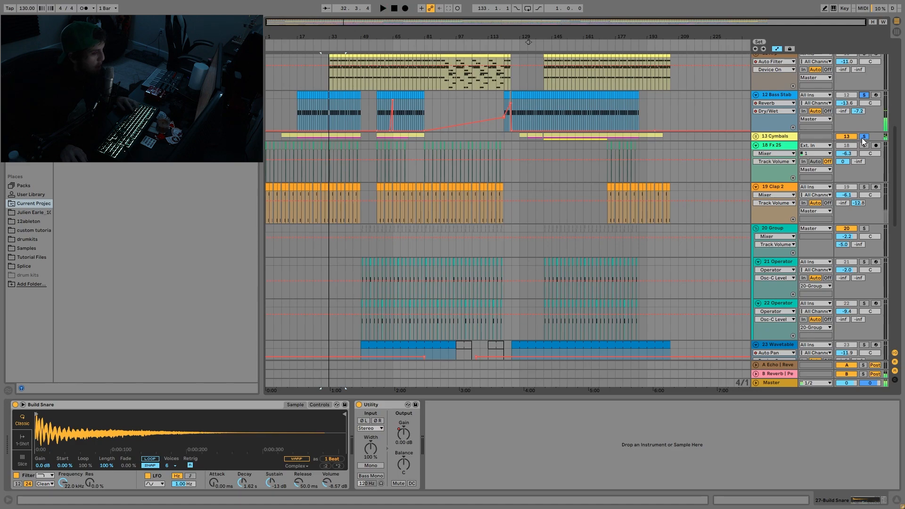
click(863, 137)
- Select bars 1 to 41 across the Fx 43, Fx 47 and Fx 48 tracks
scroll(739, 182, down, 5)
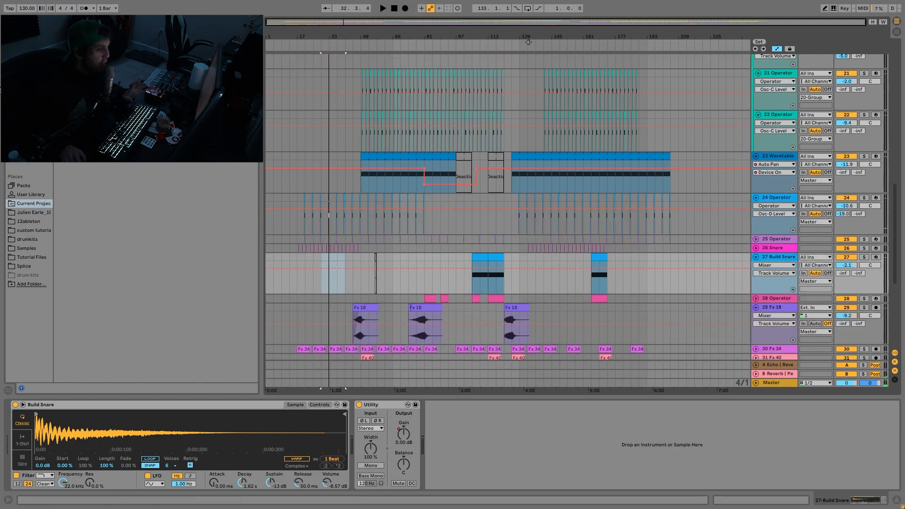
scroll(338, 243, down, 5)
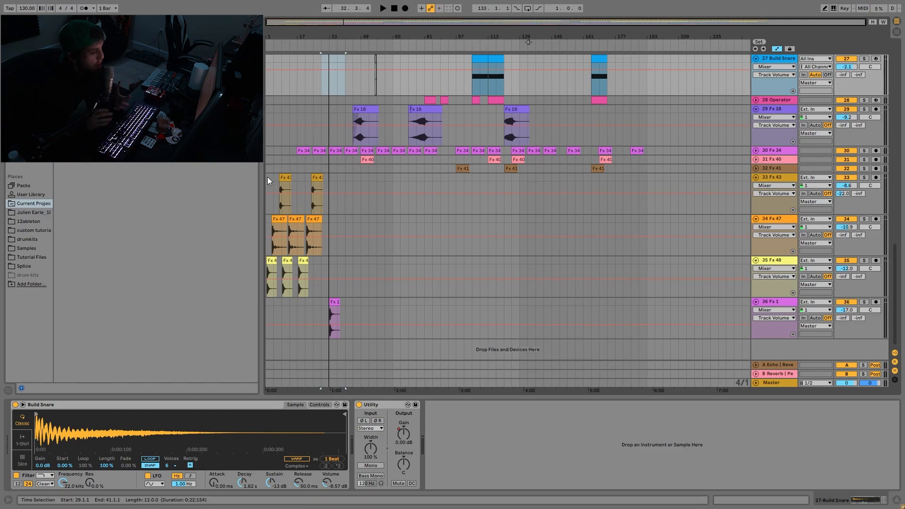
drag(267, 177, 346, 286)
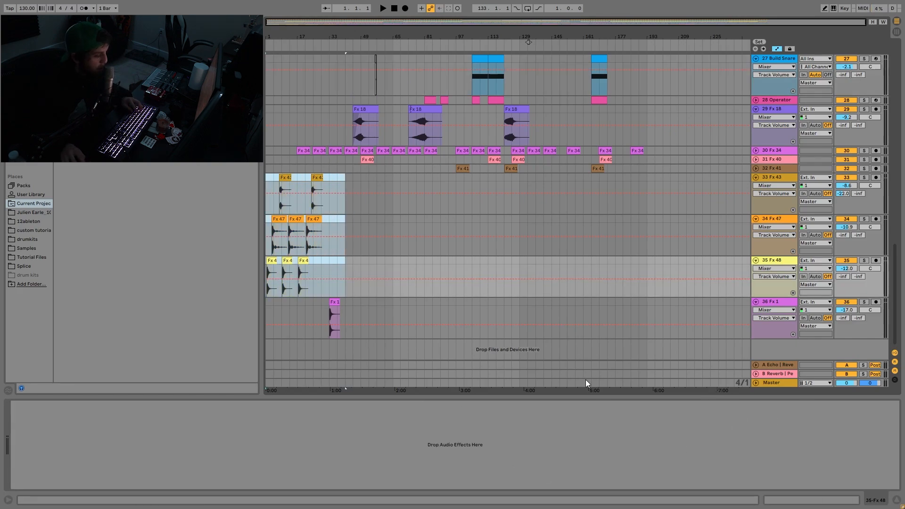
- Examine the device chains of the Echo and Reverb return tracks, briefly unfolding both lanes, and return to the Echo chain
scroll(485, 286, up, 3)
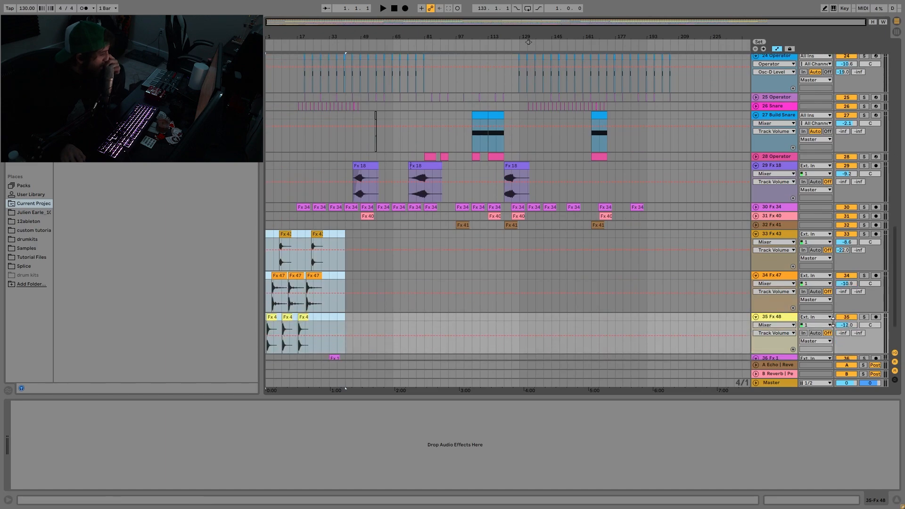
click(782, 368)
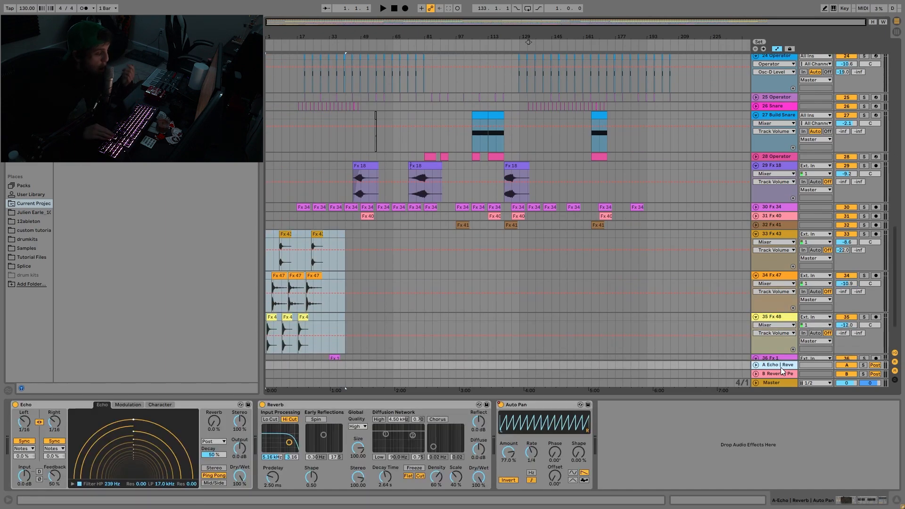
key(Down)
key(u)
key(Up)
key(u)
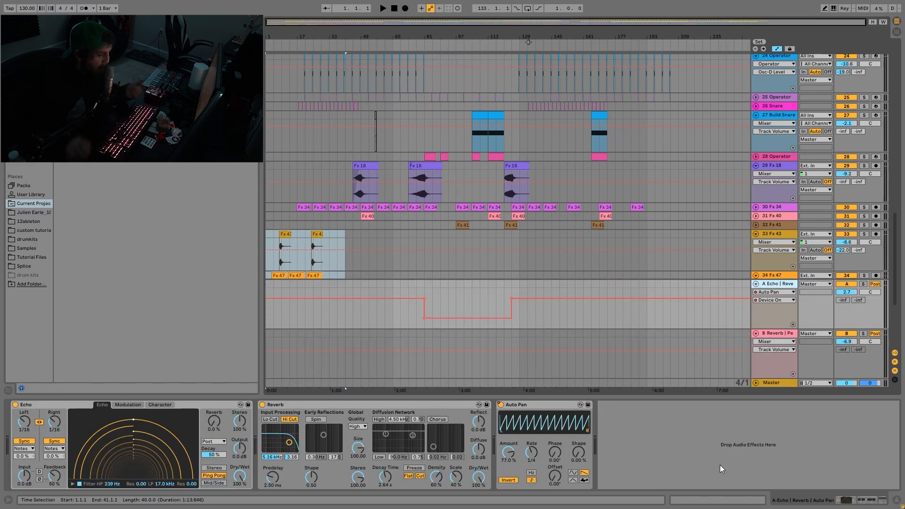
key(u)
key(Down)
key(u)
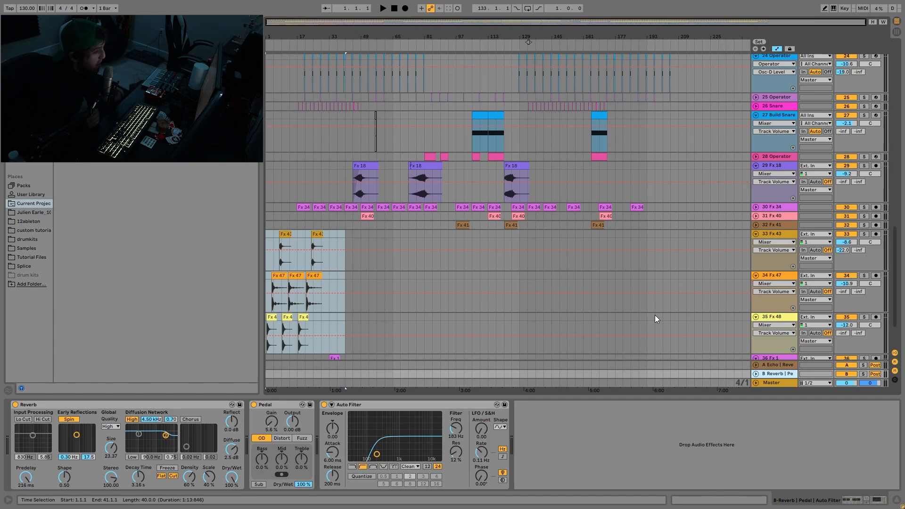
click(774, 276)
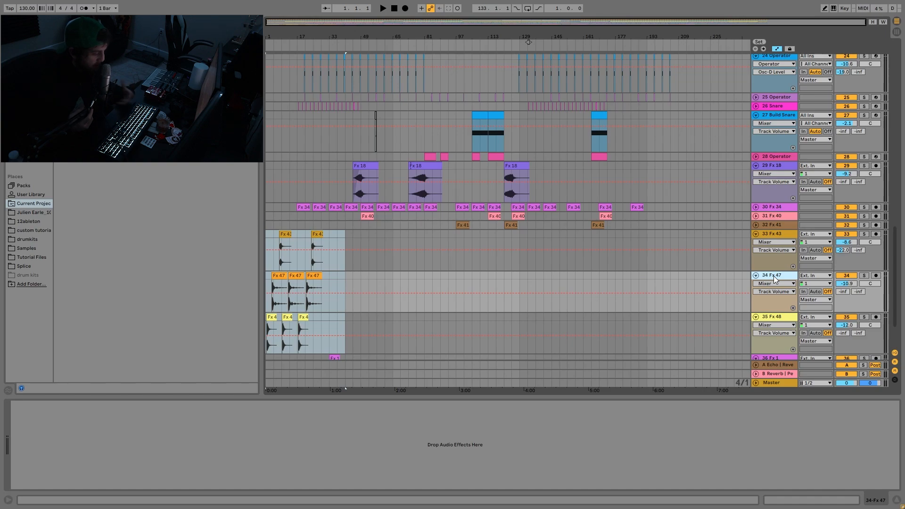
click(768, 366)
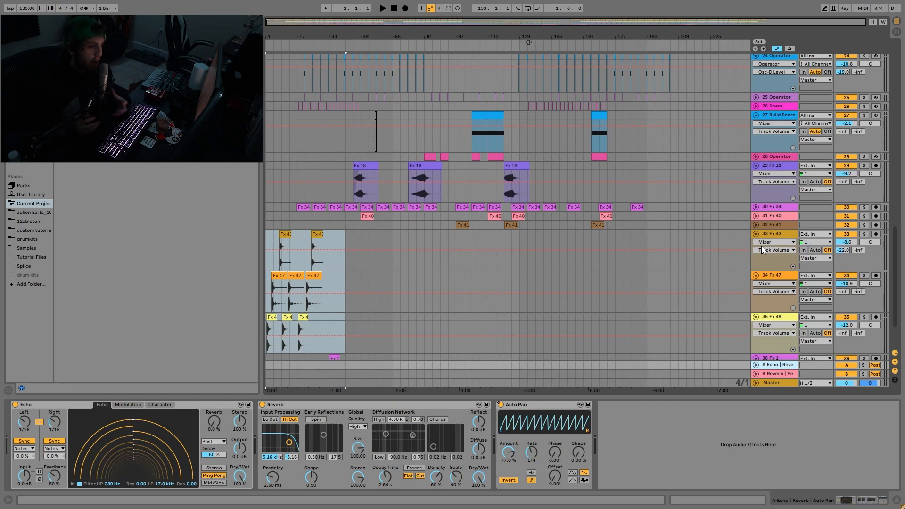
- Fold the Fx 18 track to its compact height
scroll(761, 246, up, 3)
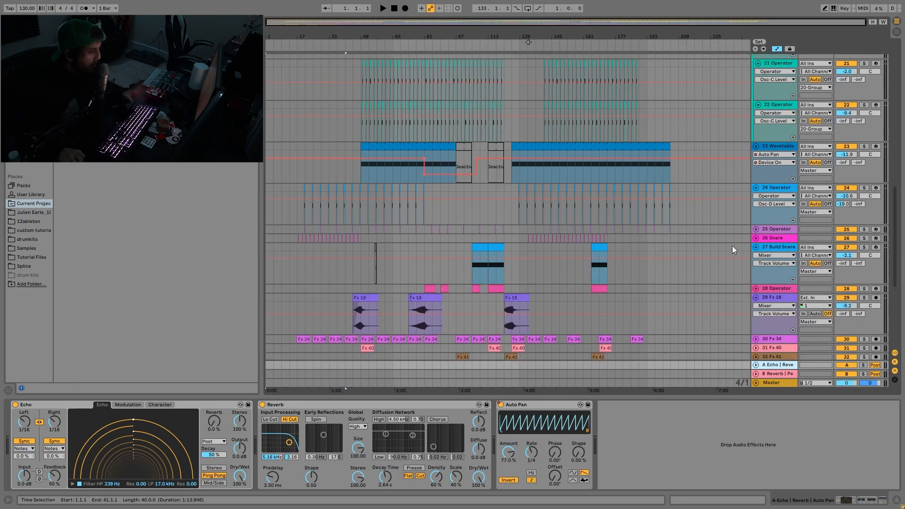
click(756, 231)
scroll(756, 238, up, 6)
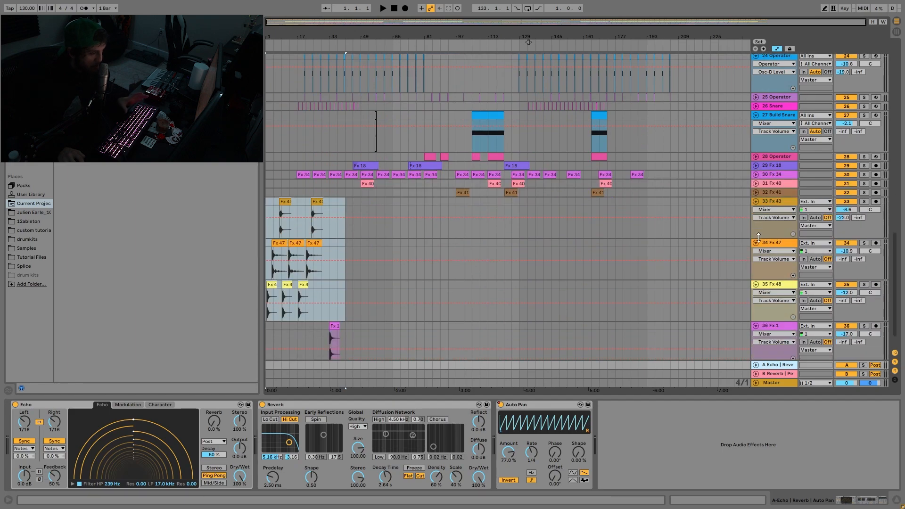
scroll(784, 239, down, 4)
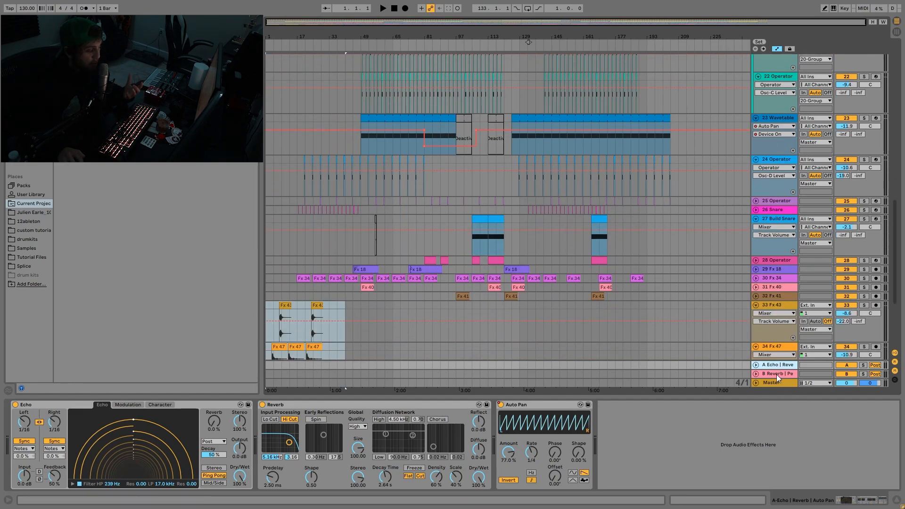
- Compare the device chains of the Reverb and Echo return tracks, and show the Main Lead track's devices
click(776, 375)
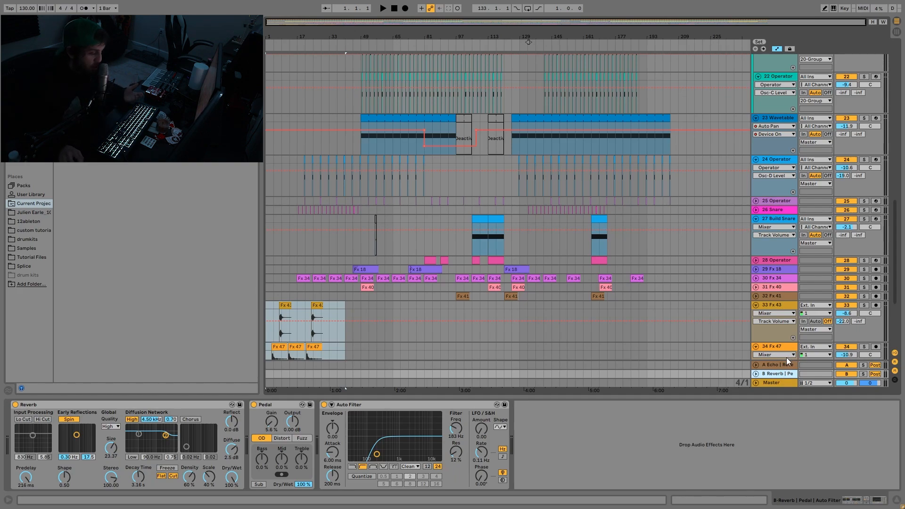
click(786, 362)
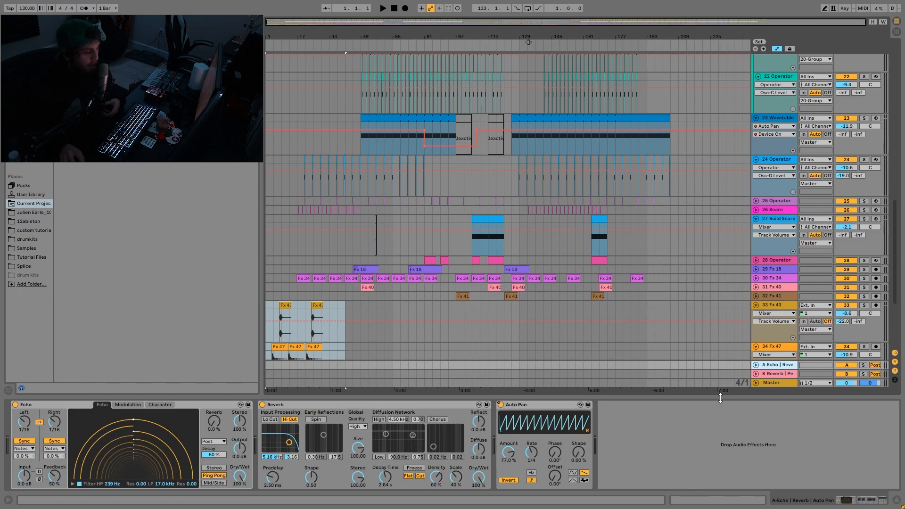
scroll(738, 233, up, 3)
scroll(779, 270, up, 10)
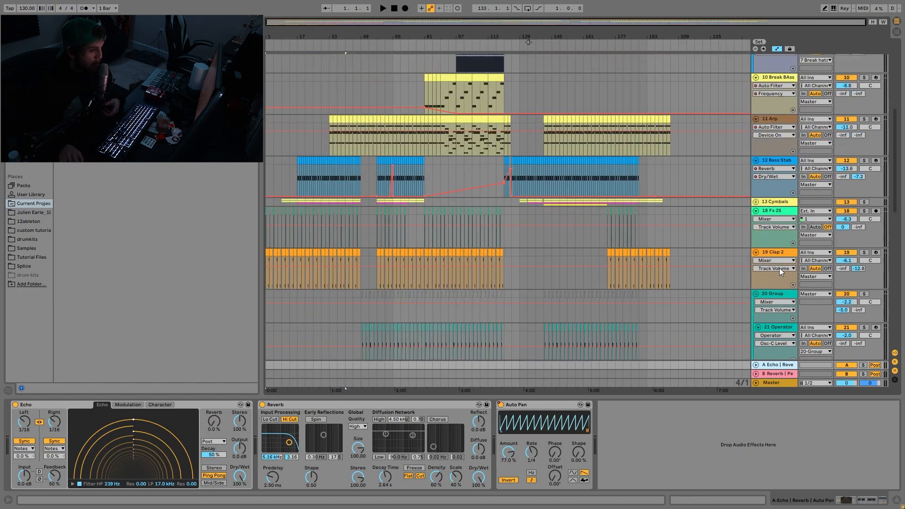
scroll(831, 293, up, 3)
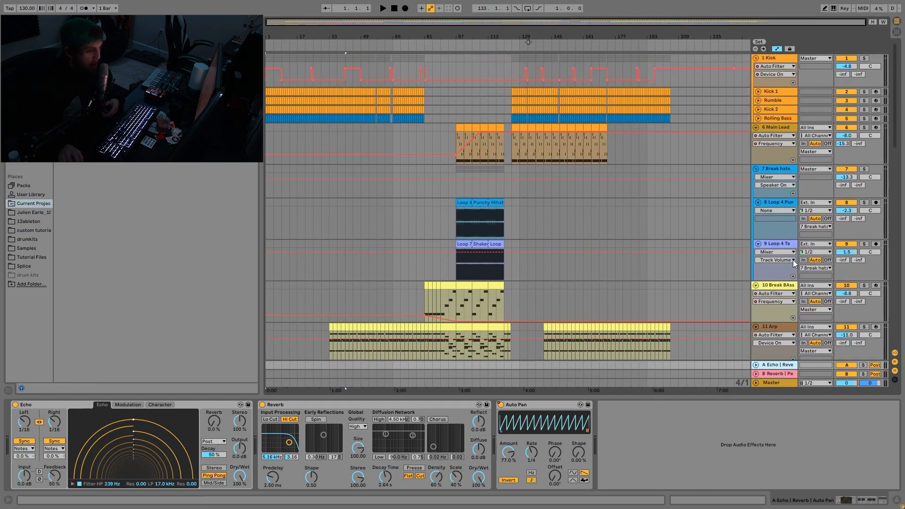
click(787, 127)
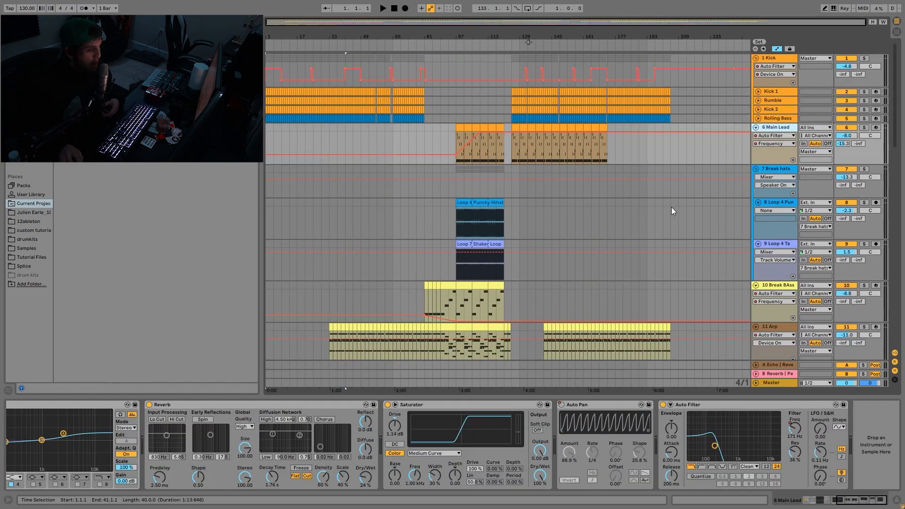
scroll(753, 305, down, 6)
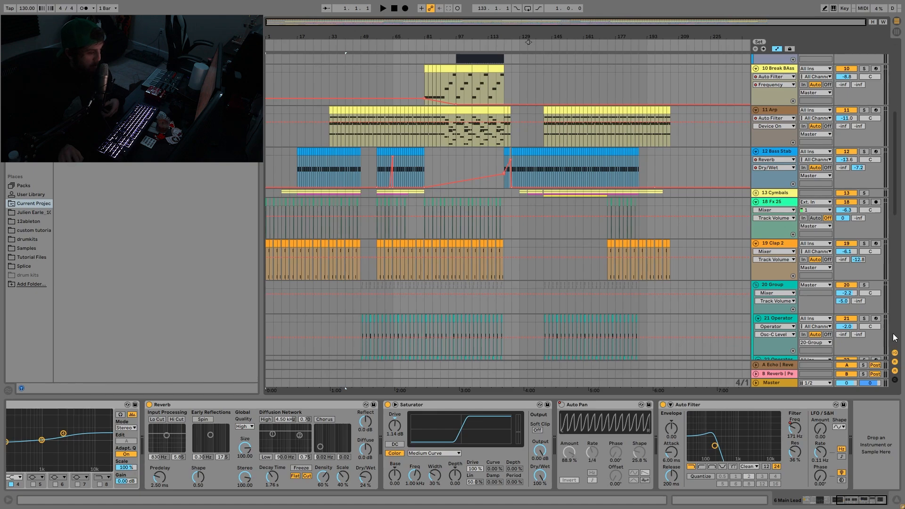
- Solo the Echo return track and audition it from the first build snare section and from bar 149
scroll(894, 338, down, 5)
scroll(771, 305, down, 4)
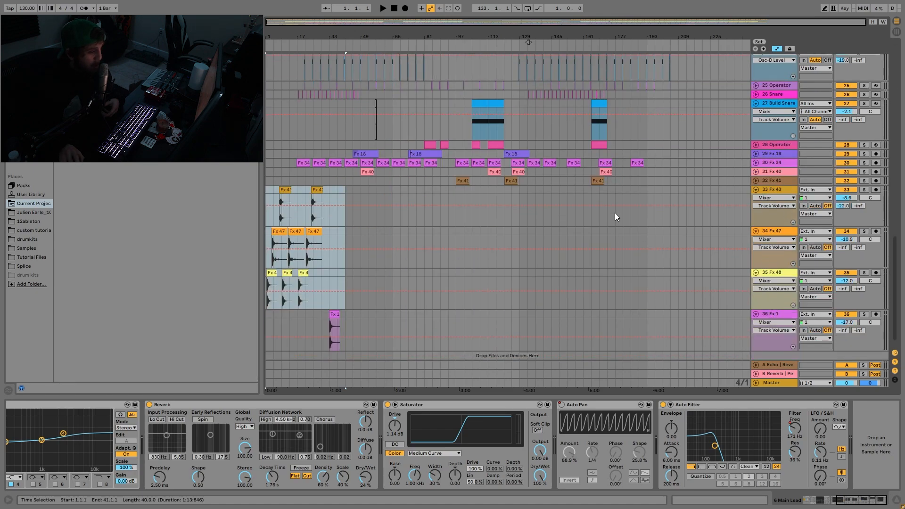
click(863, 366)
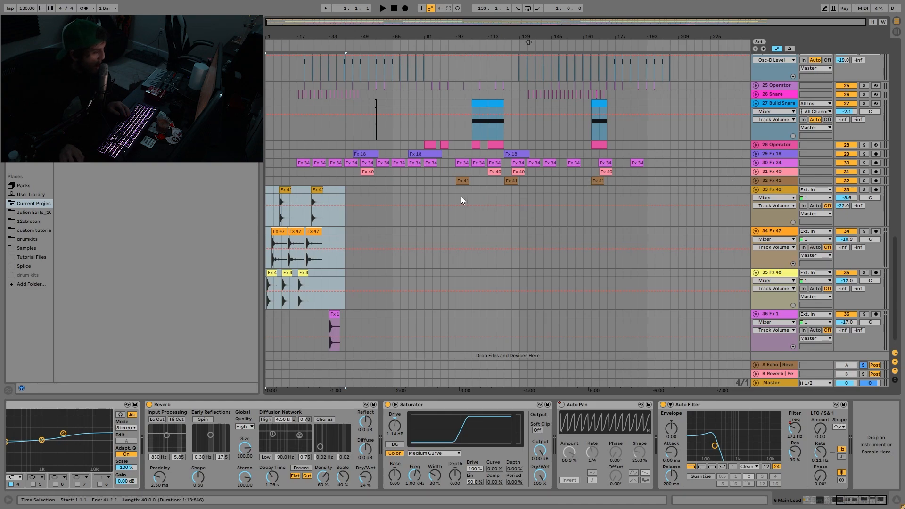
click(473, 196)
key(space)
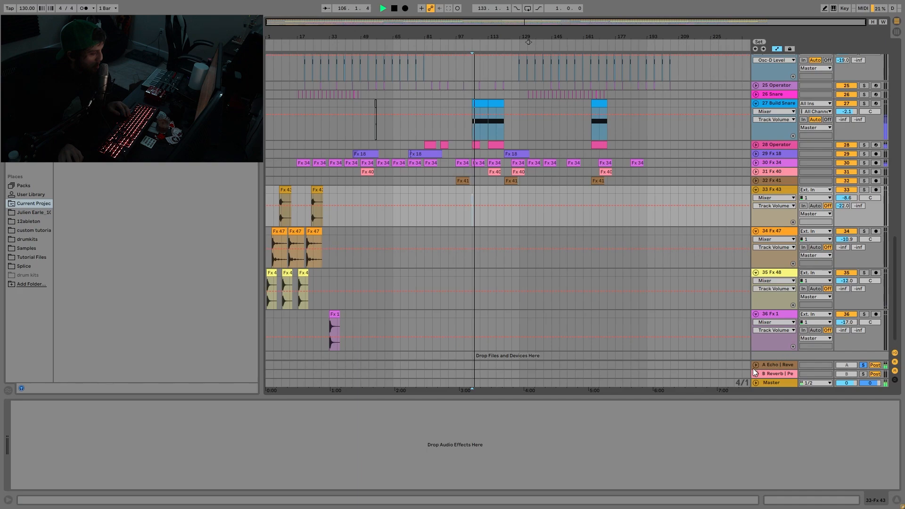
click(563, 189)
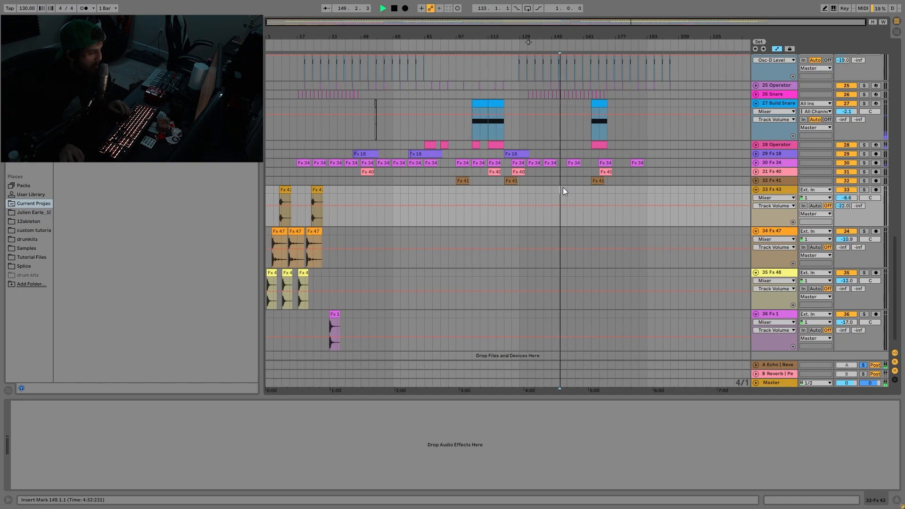
- Unfold the Echo return's automation lane and show its device chain, then unsolo the return and stop playback
click(755, 365)
click(780, 323)
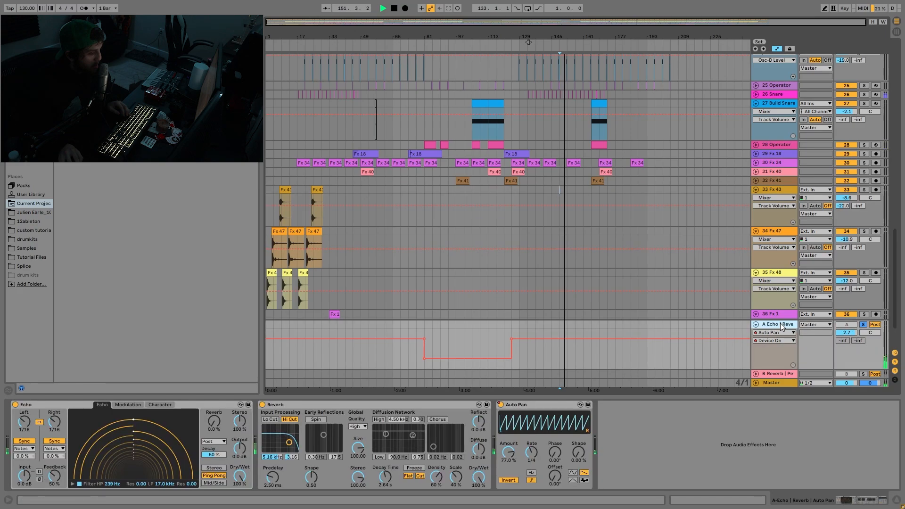
click(863, 324)
key(space)
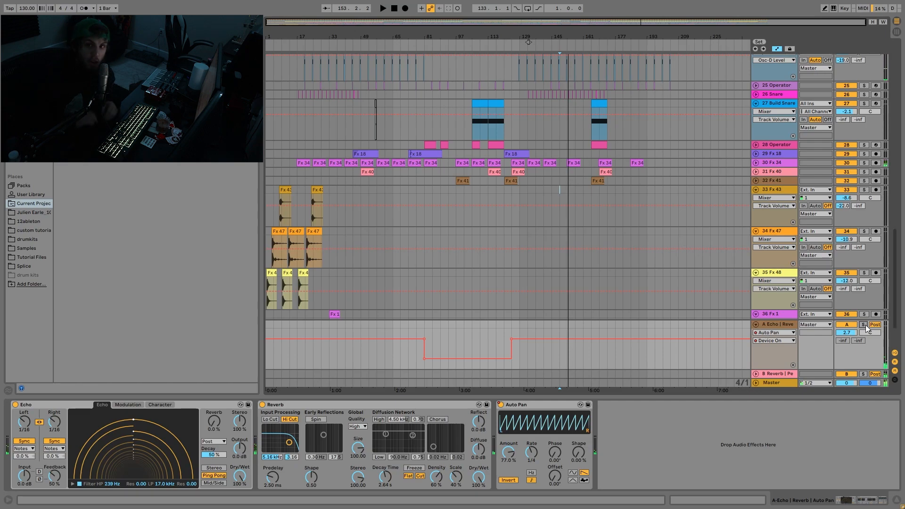
- Solo the Reverb return track, play it from bar 149, and unfold its lane to show its device chain
scroll(864, 325, down, 2)
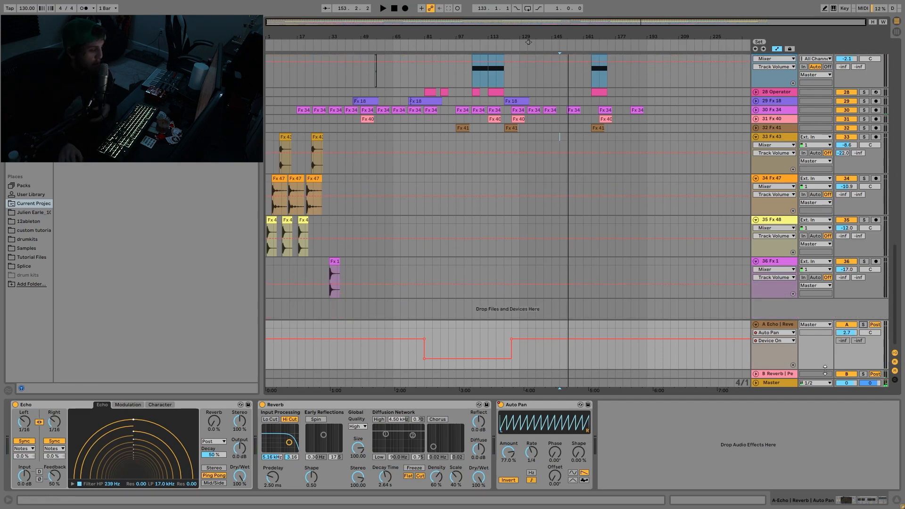
click(863, 374)
key(space)
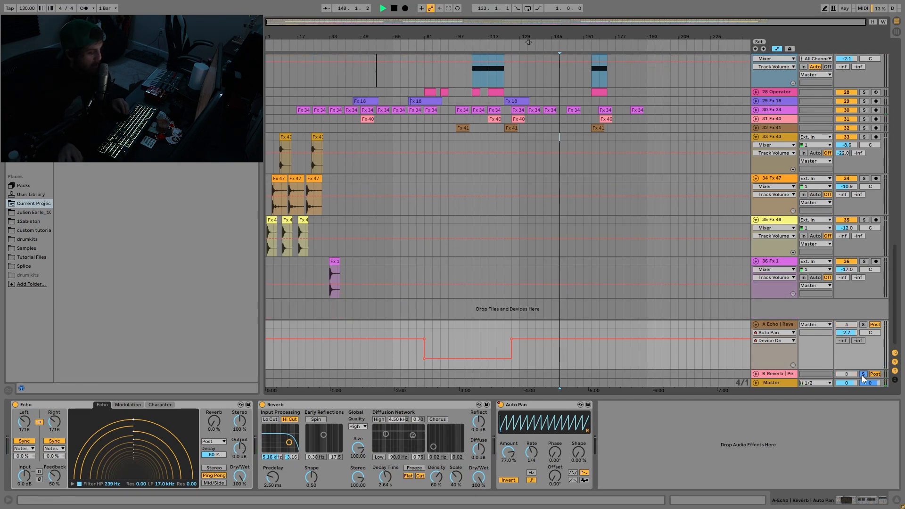
click(756, 374)
click(772, 335)
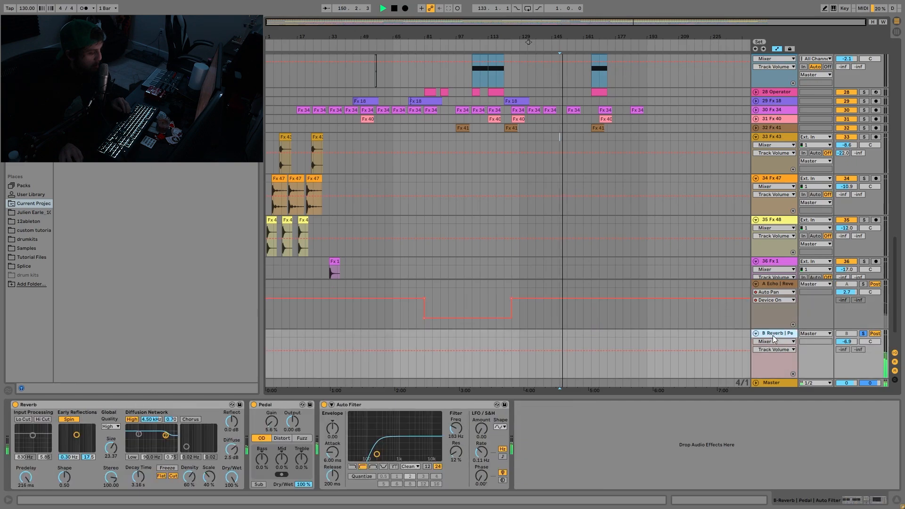
- Audition the soloed Reverb return from bar 133 with its devices shown, then unsolo it and stop playback
click(527, 143)
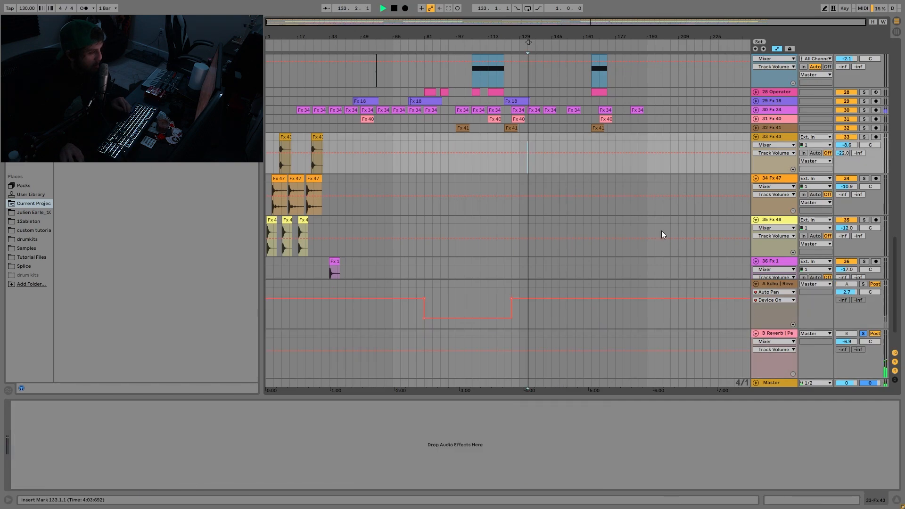
click(773, 336)
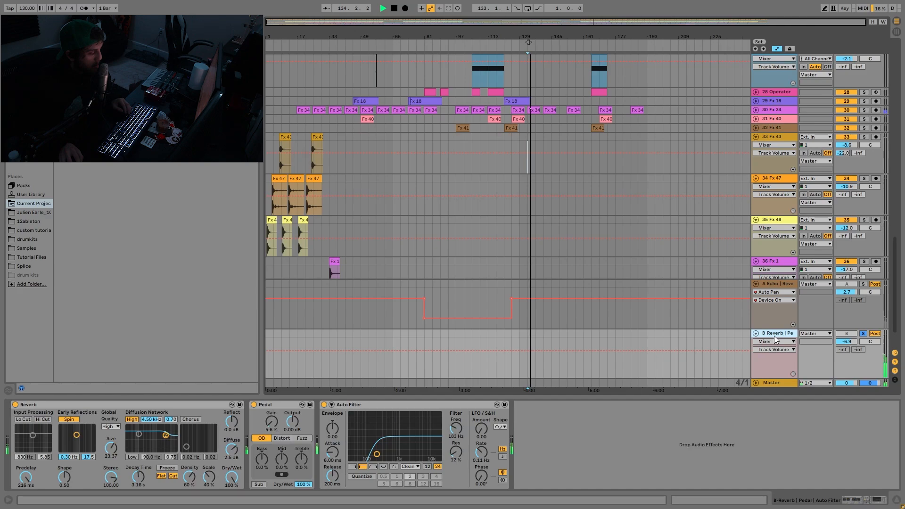
click(863, 334)
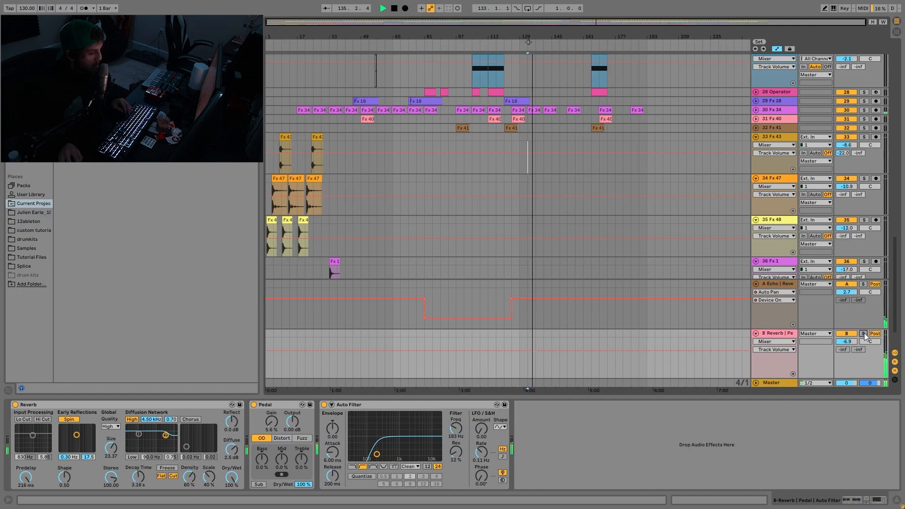
key(space)
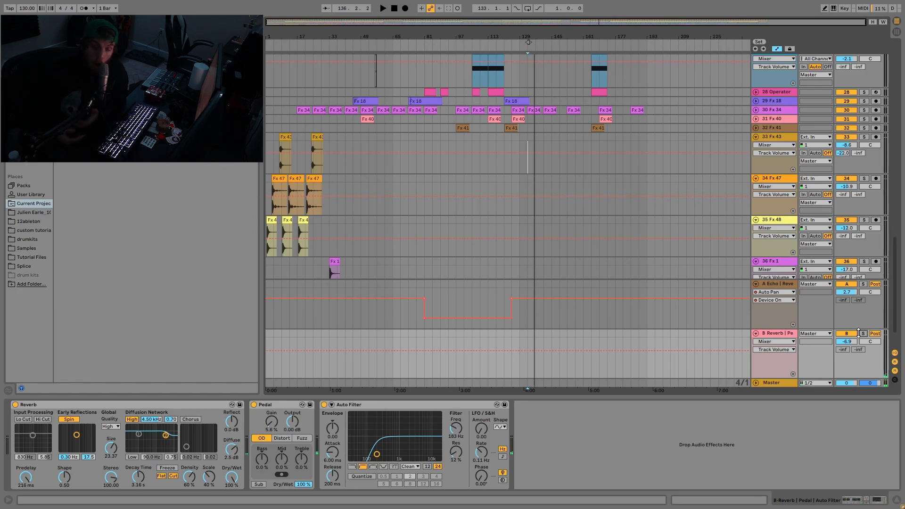
- Play the full mix from bar 133 and fold all the regular tracks to their compact height
scroll(602, 244, down, 1)
scroll(439, 179, up, 10)
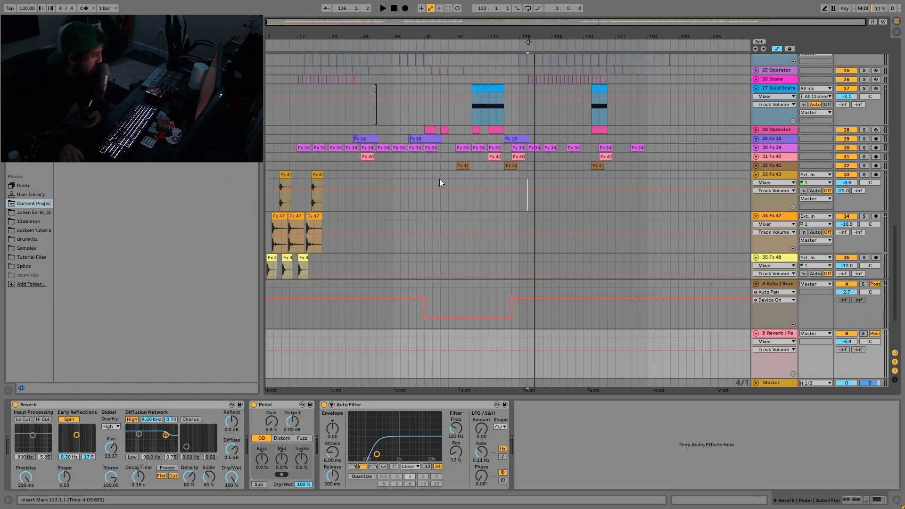
scroll(445, 175, up, 12)
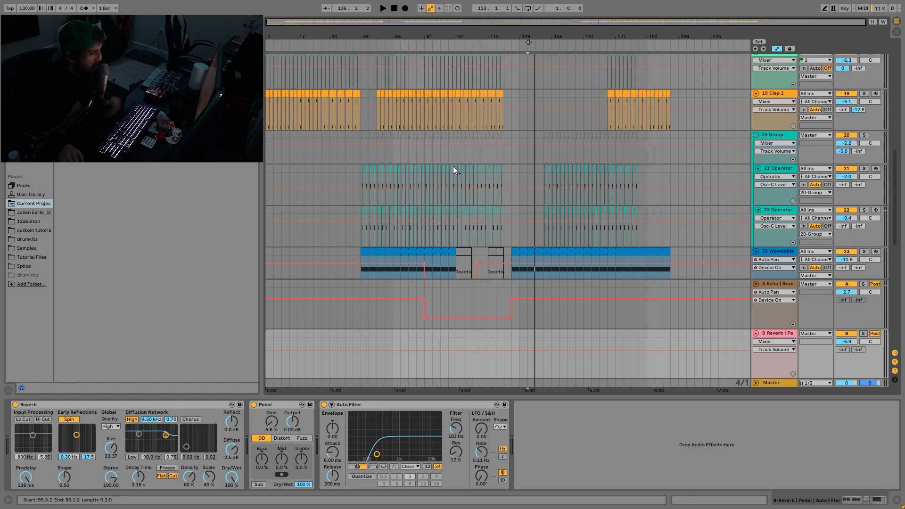
key(space)
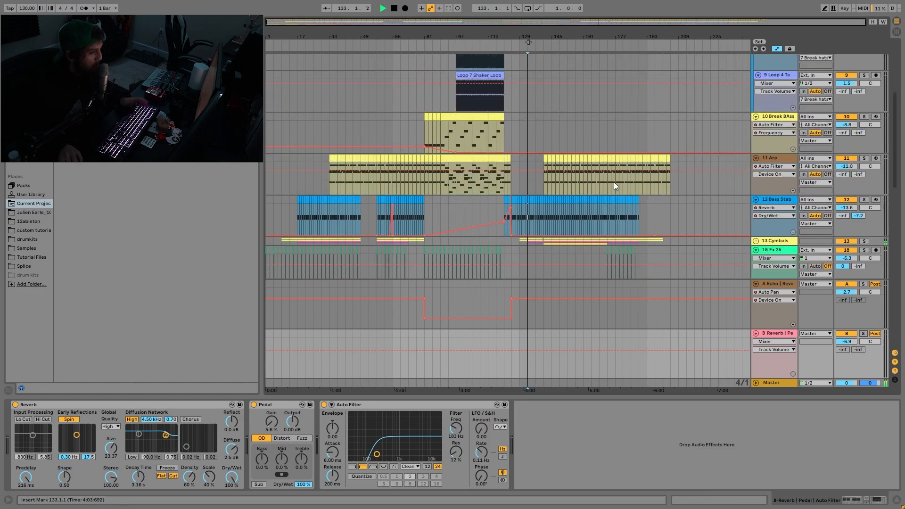
click(777, 156)
key(ctrl+a)
scroll(764, 169, up, 8)
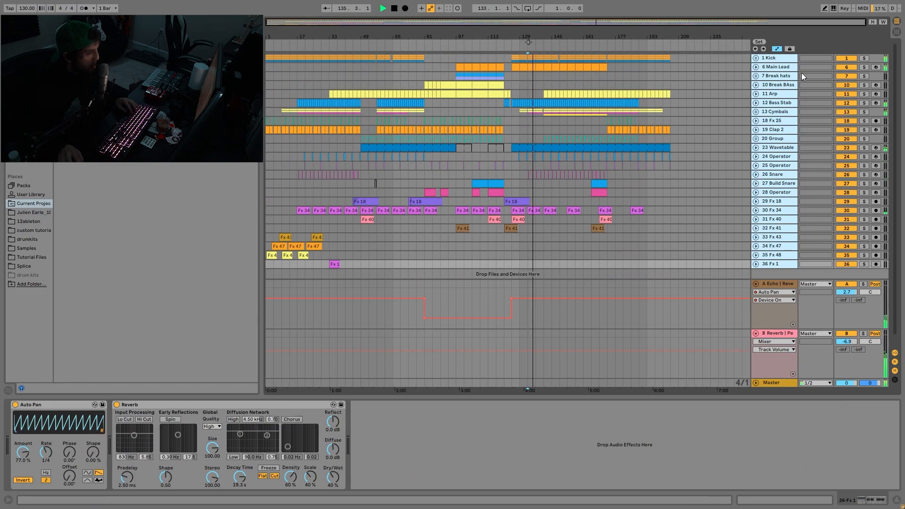
- Continue playback from bar 157, select the Arp track, and hide the device view to enlarge the arrangement
click(573, 80)
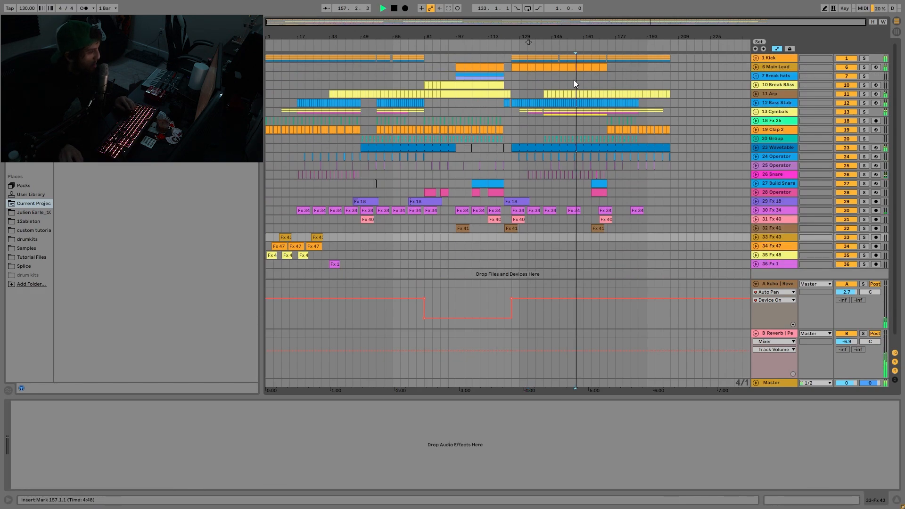
click(776, 95)
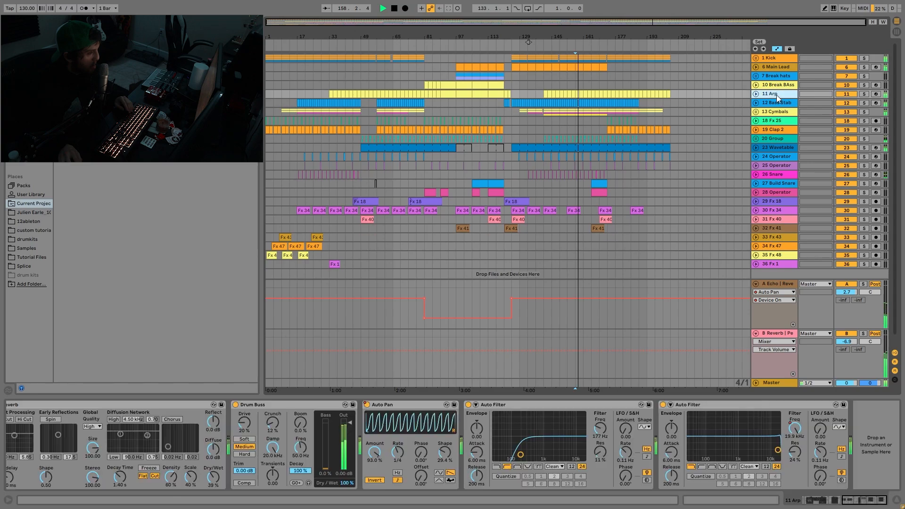
click(899, 497)
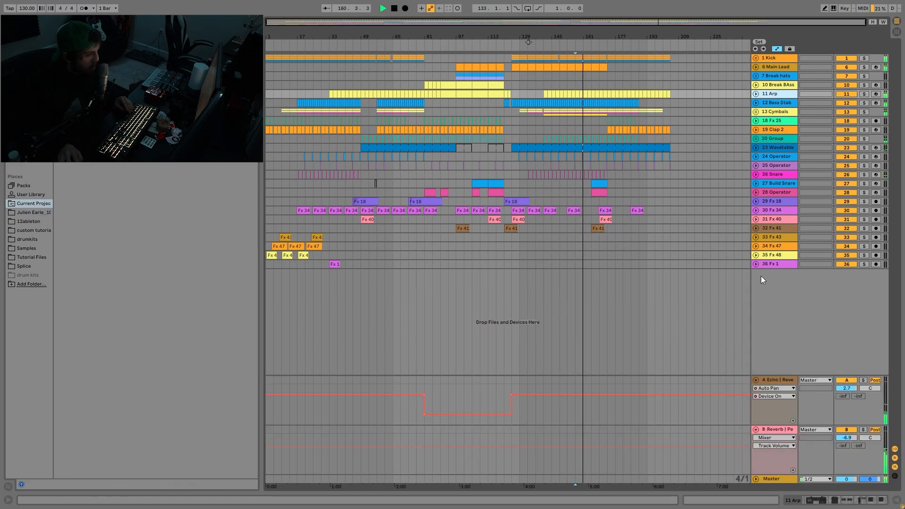